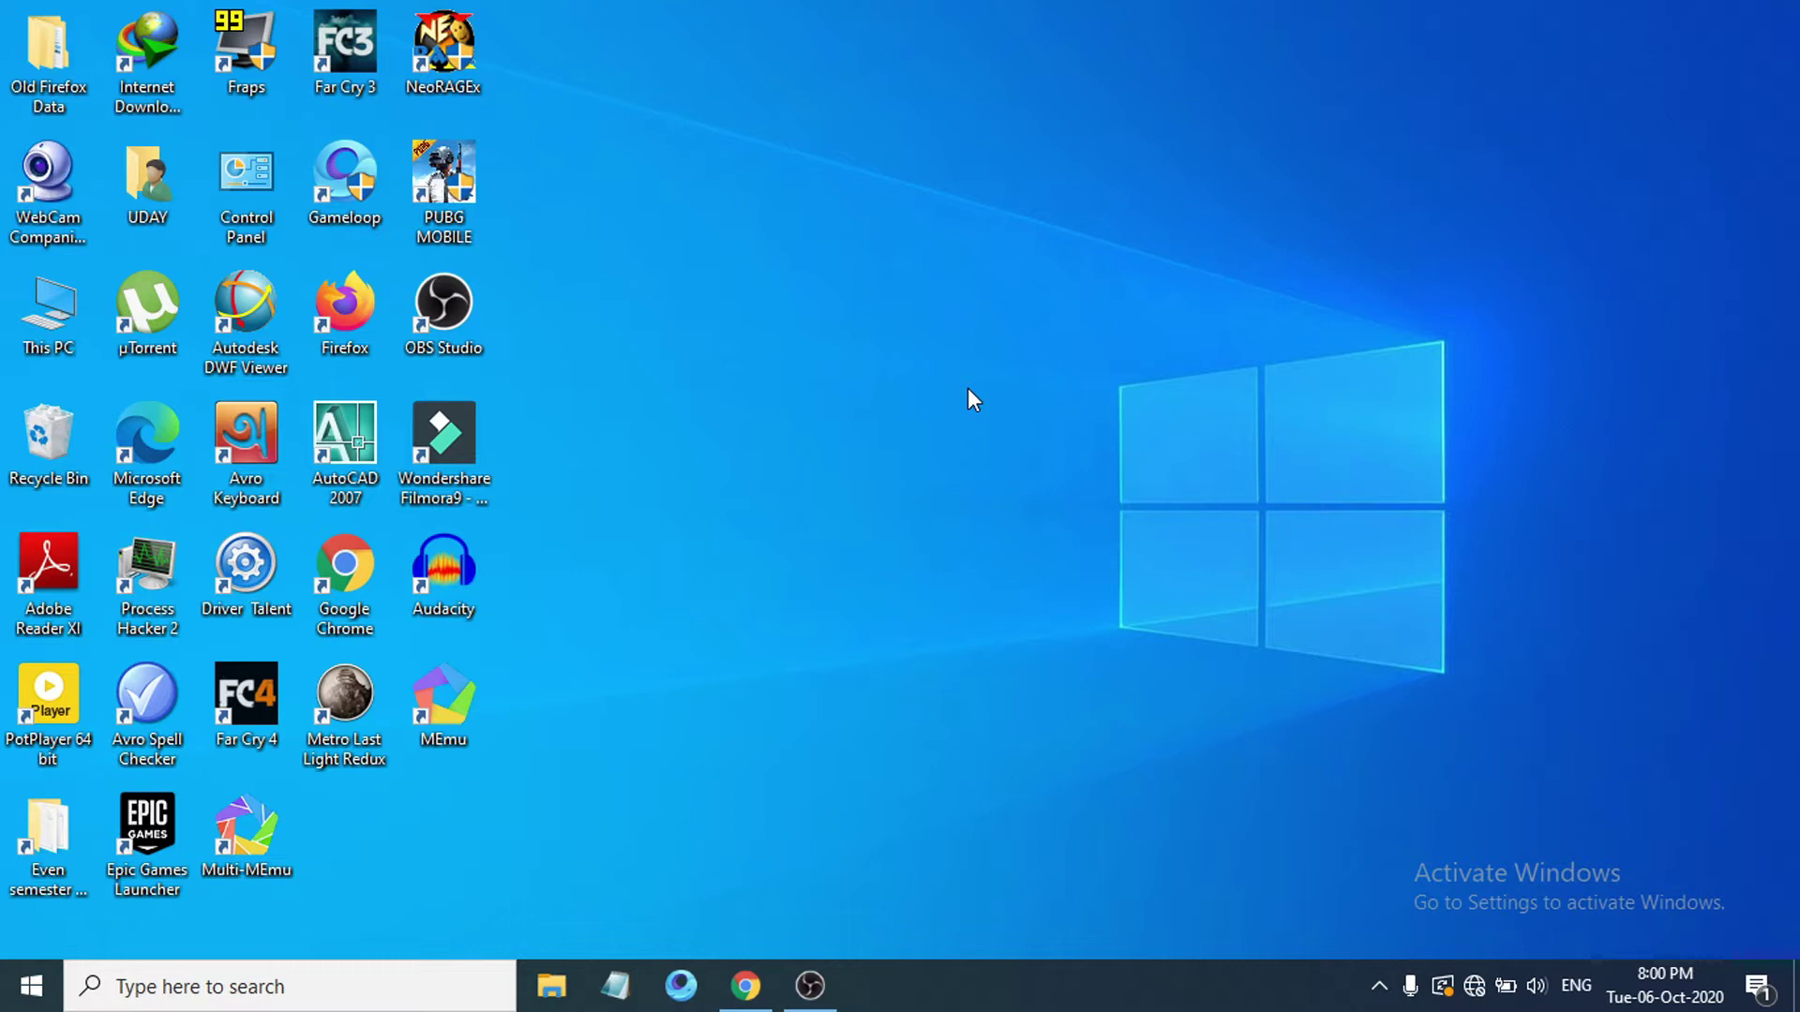
Search Windows for "video" and open the Video Editor app
{"action": "left_click", "coordinate": [238, 1004]}
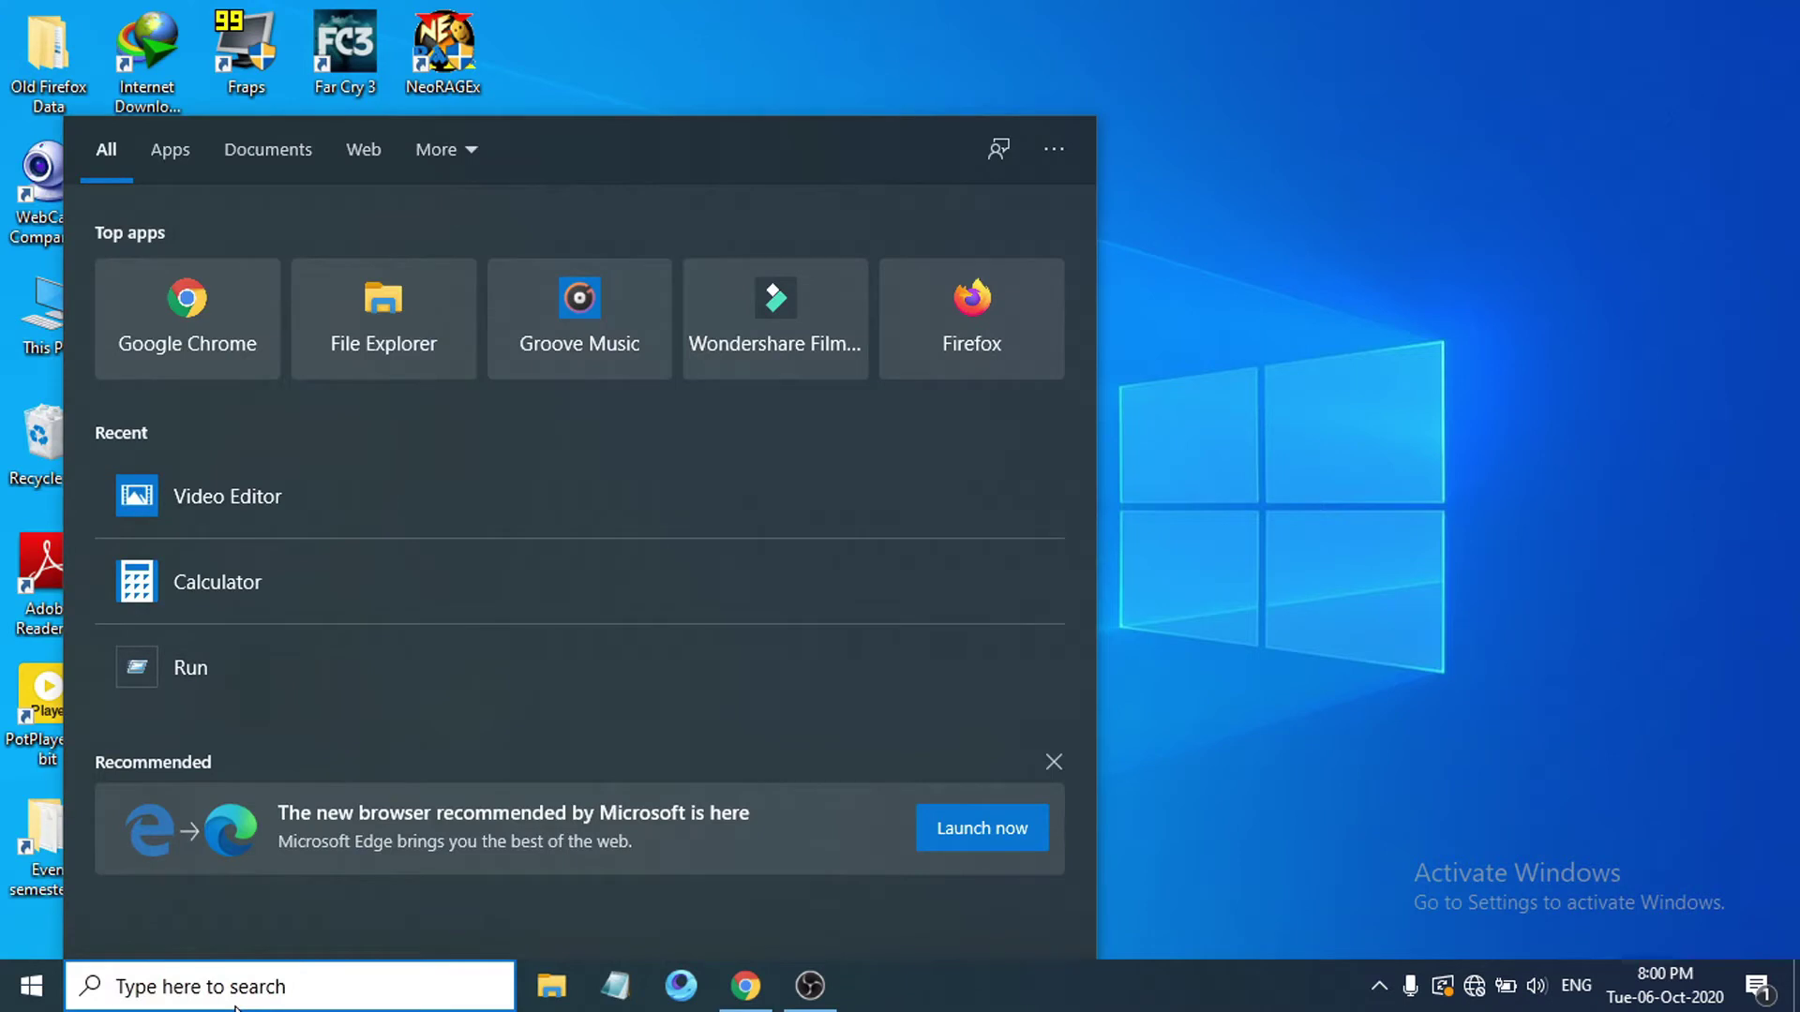
{"action": "type", "text": "video"}
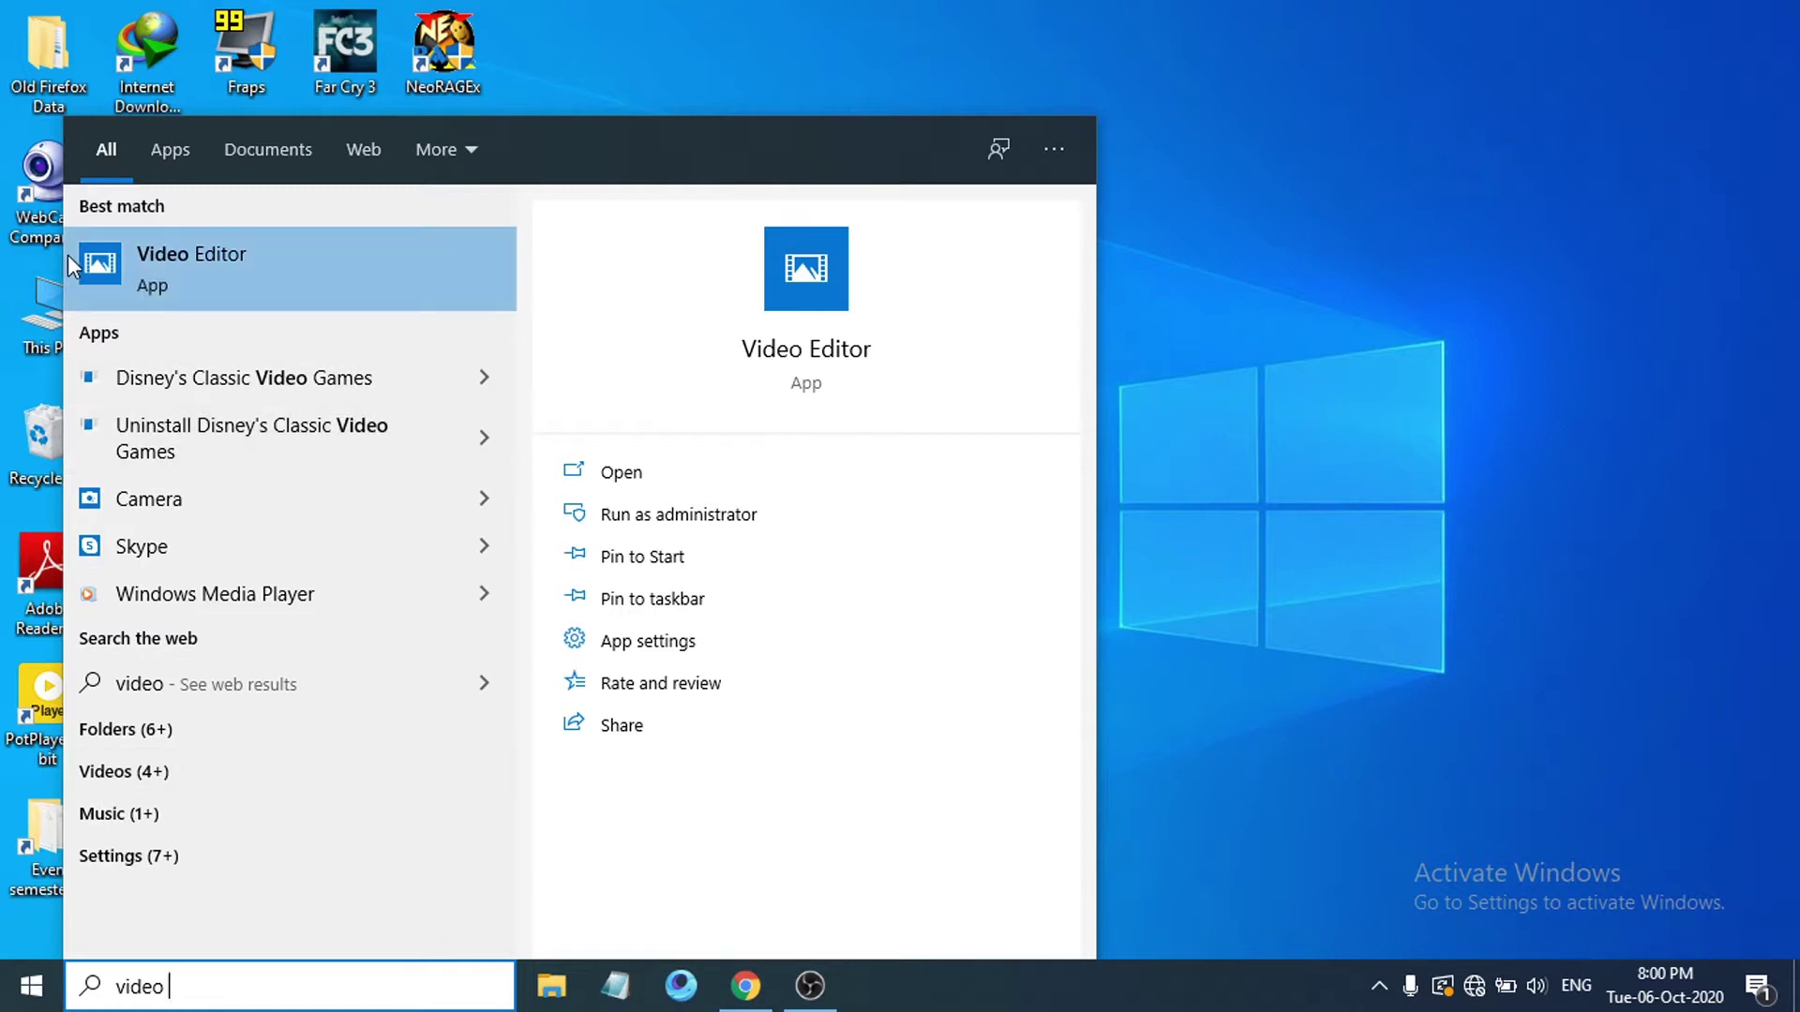
{"action": "left_click", "coordinate": [624, 480]}
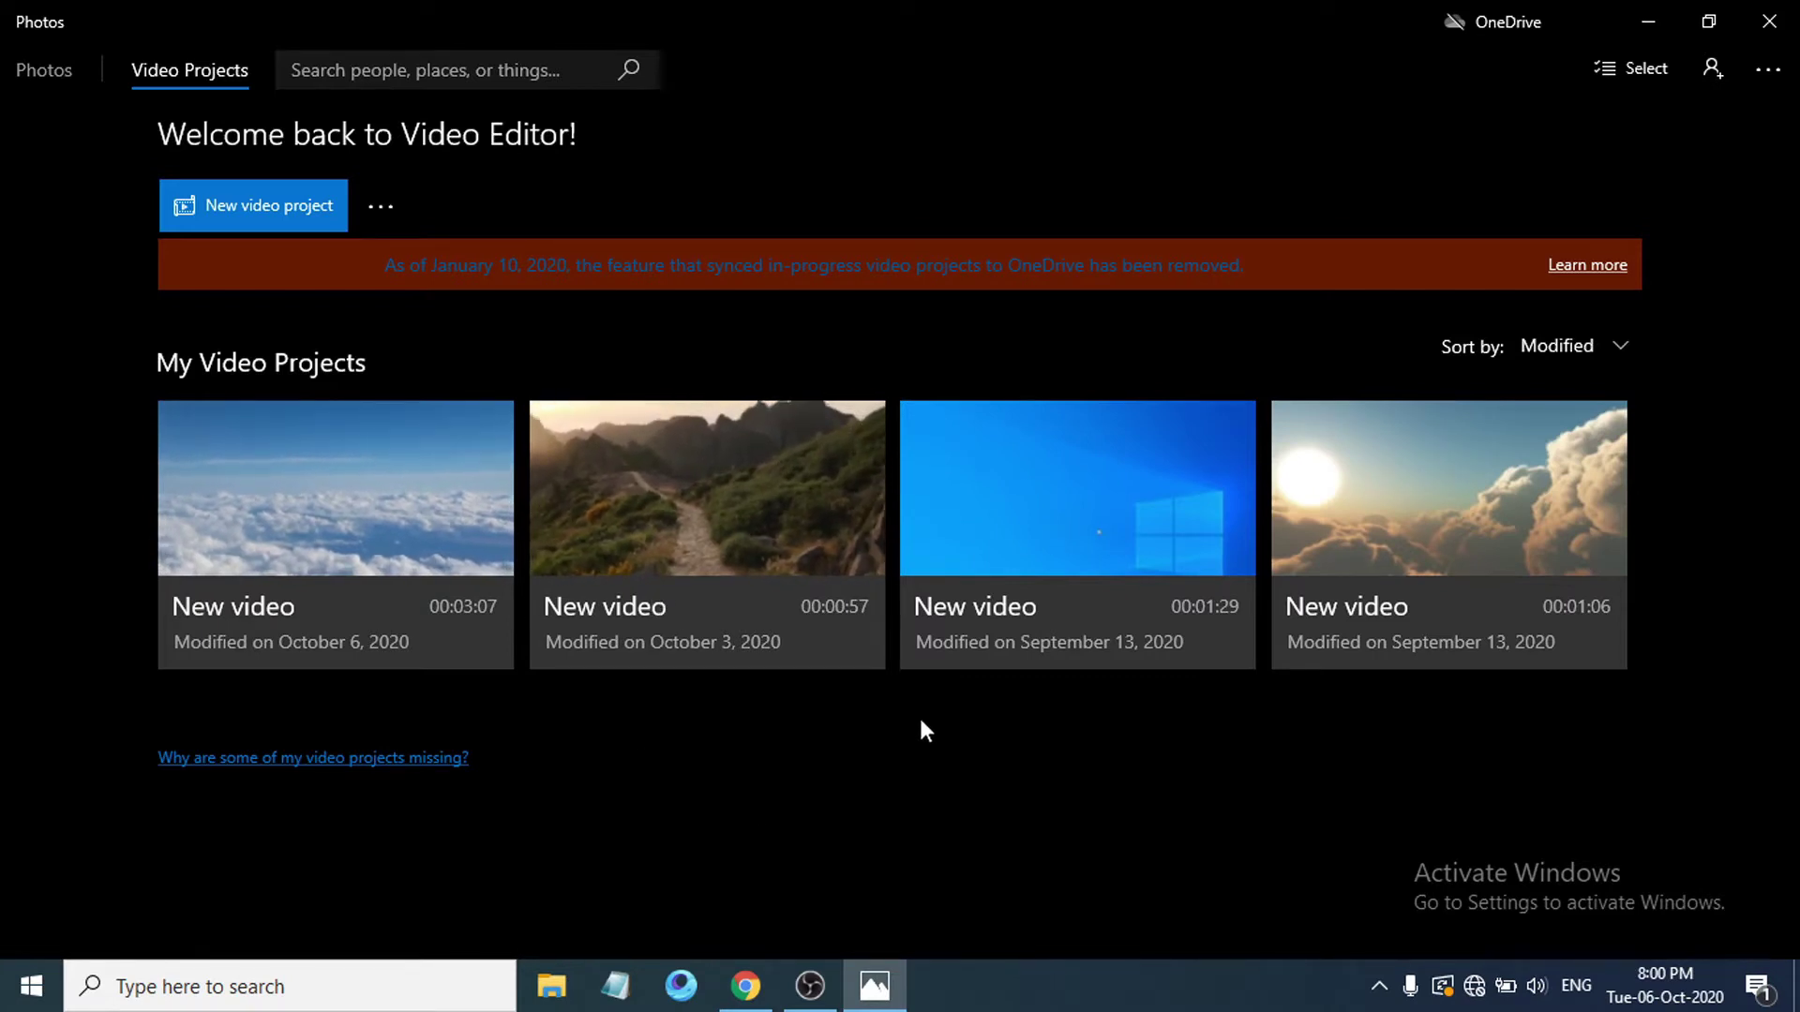
Create a new video project, keeping the name New video
{"action": "left_click", "coordinate": [268, 208]}
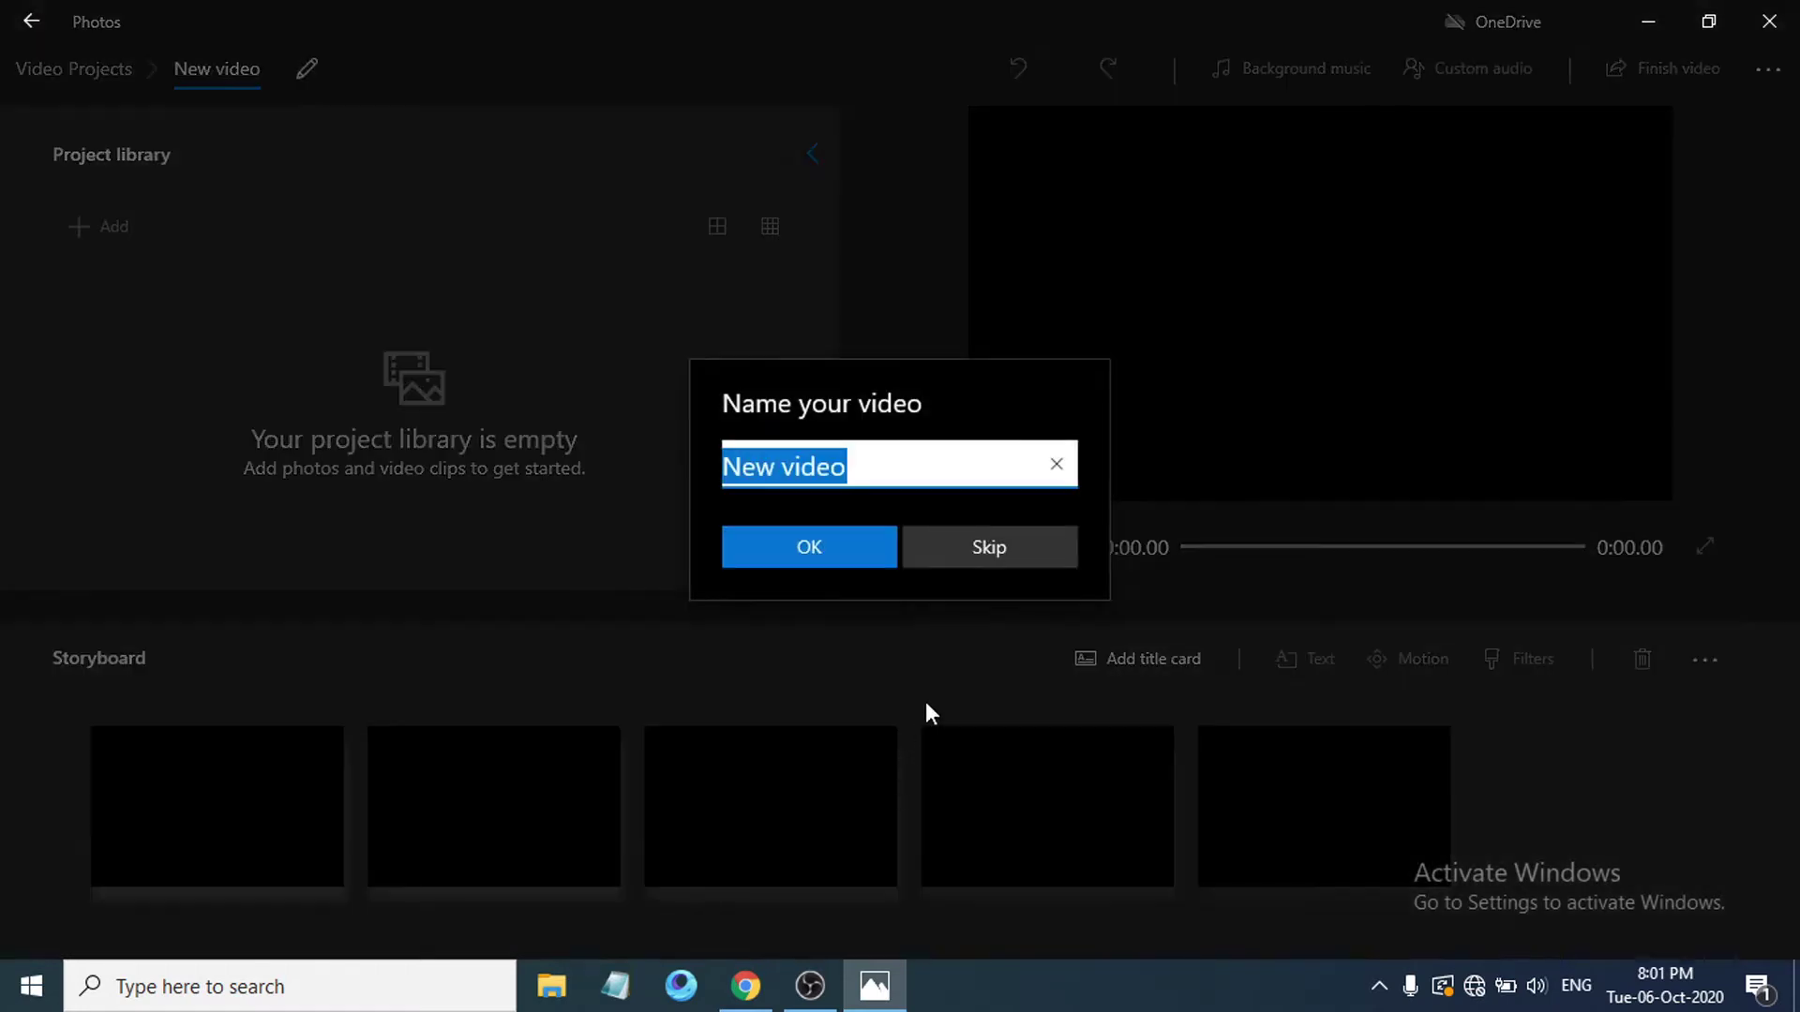
{"action": "left_click", "coordinate": [871, 475]}
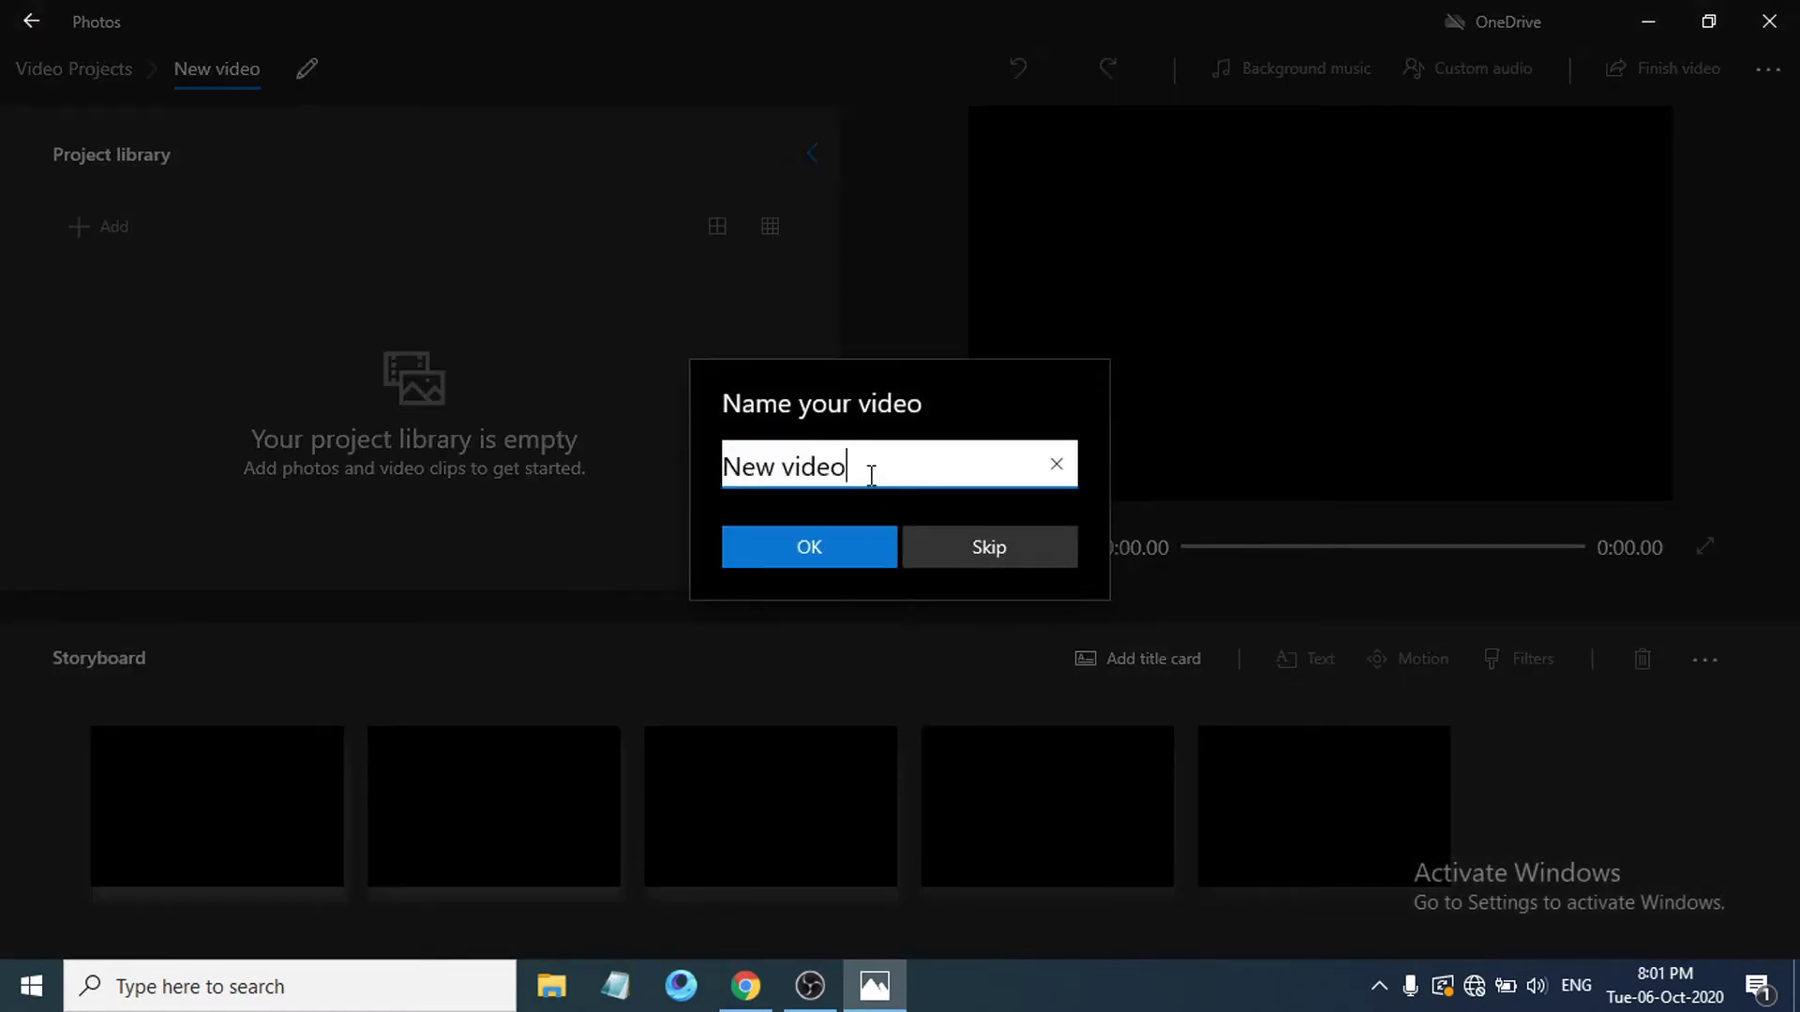
{"action": "left_click", "coordinate": [854, 558]}
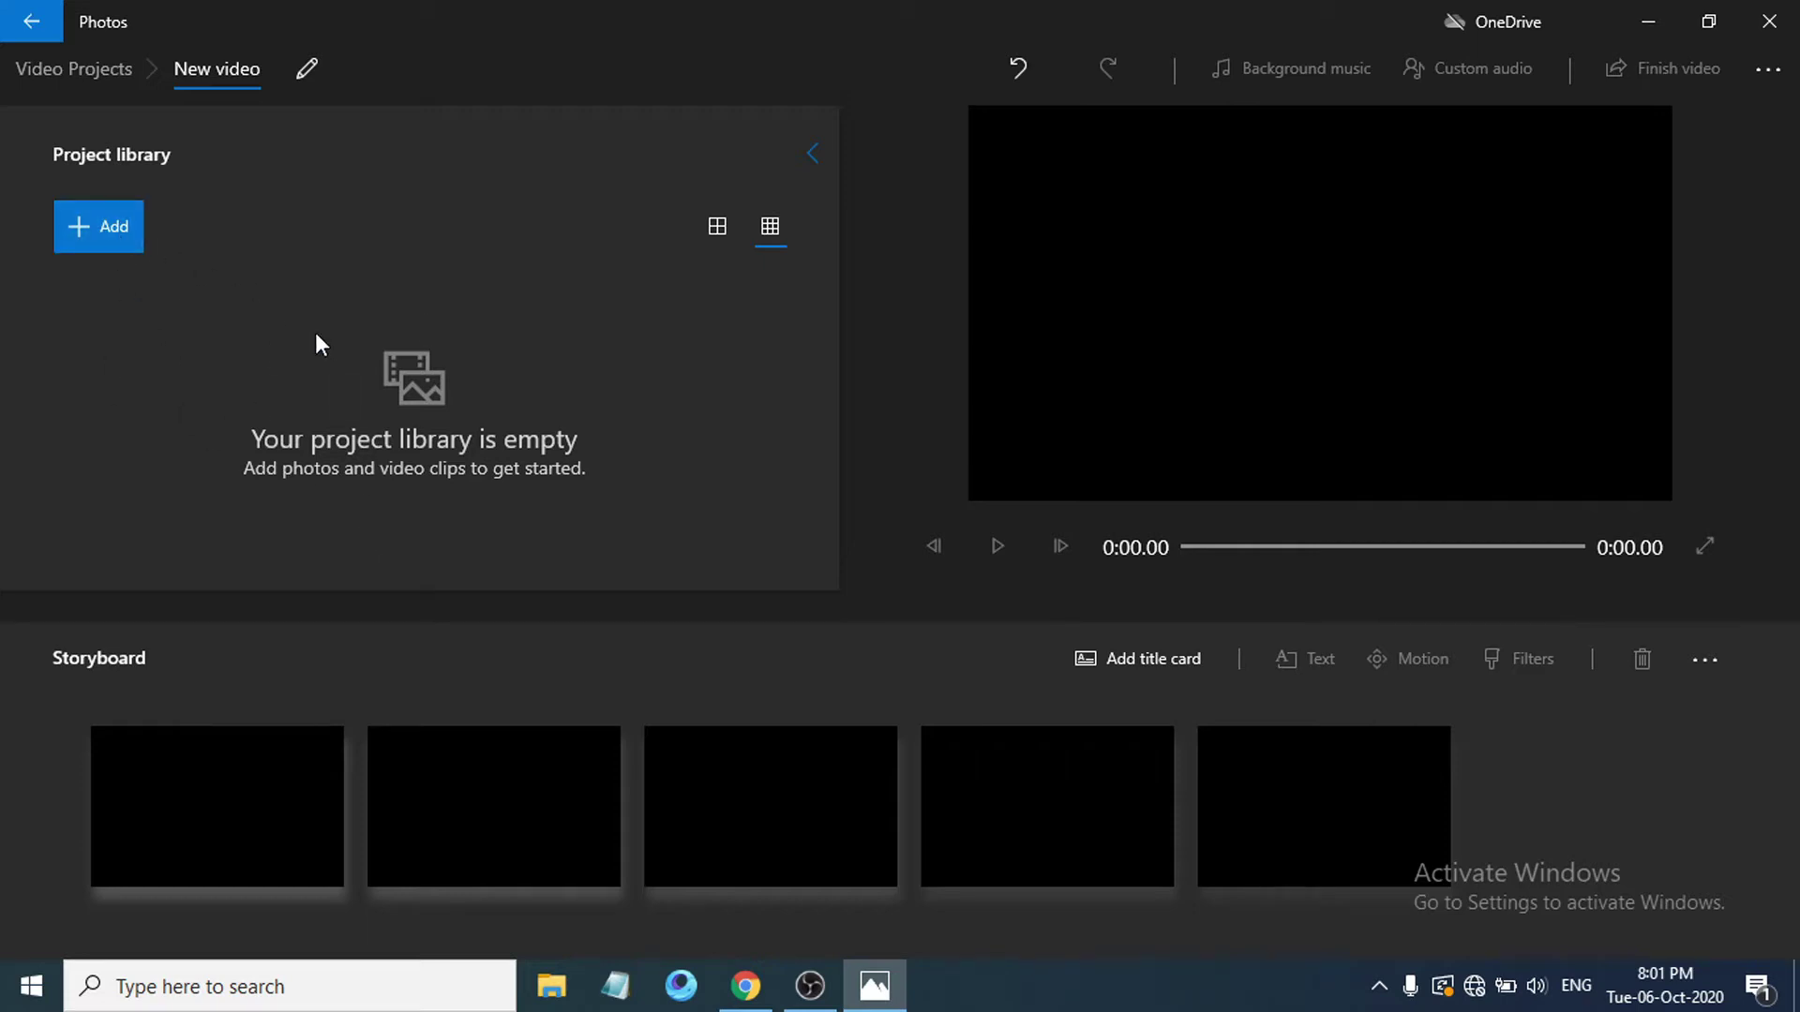
Add the aerial beach clip located after video(9) in the copyright fre folder on this PC to the project library
{"action": "left_click", "coordinate": [118, 240]}
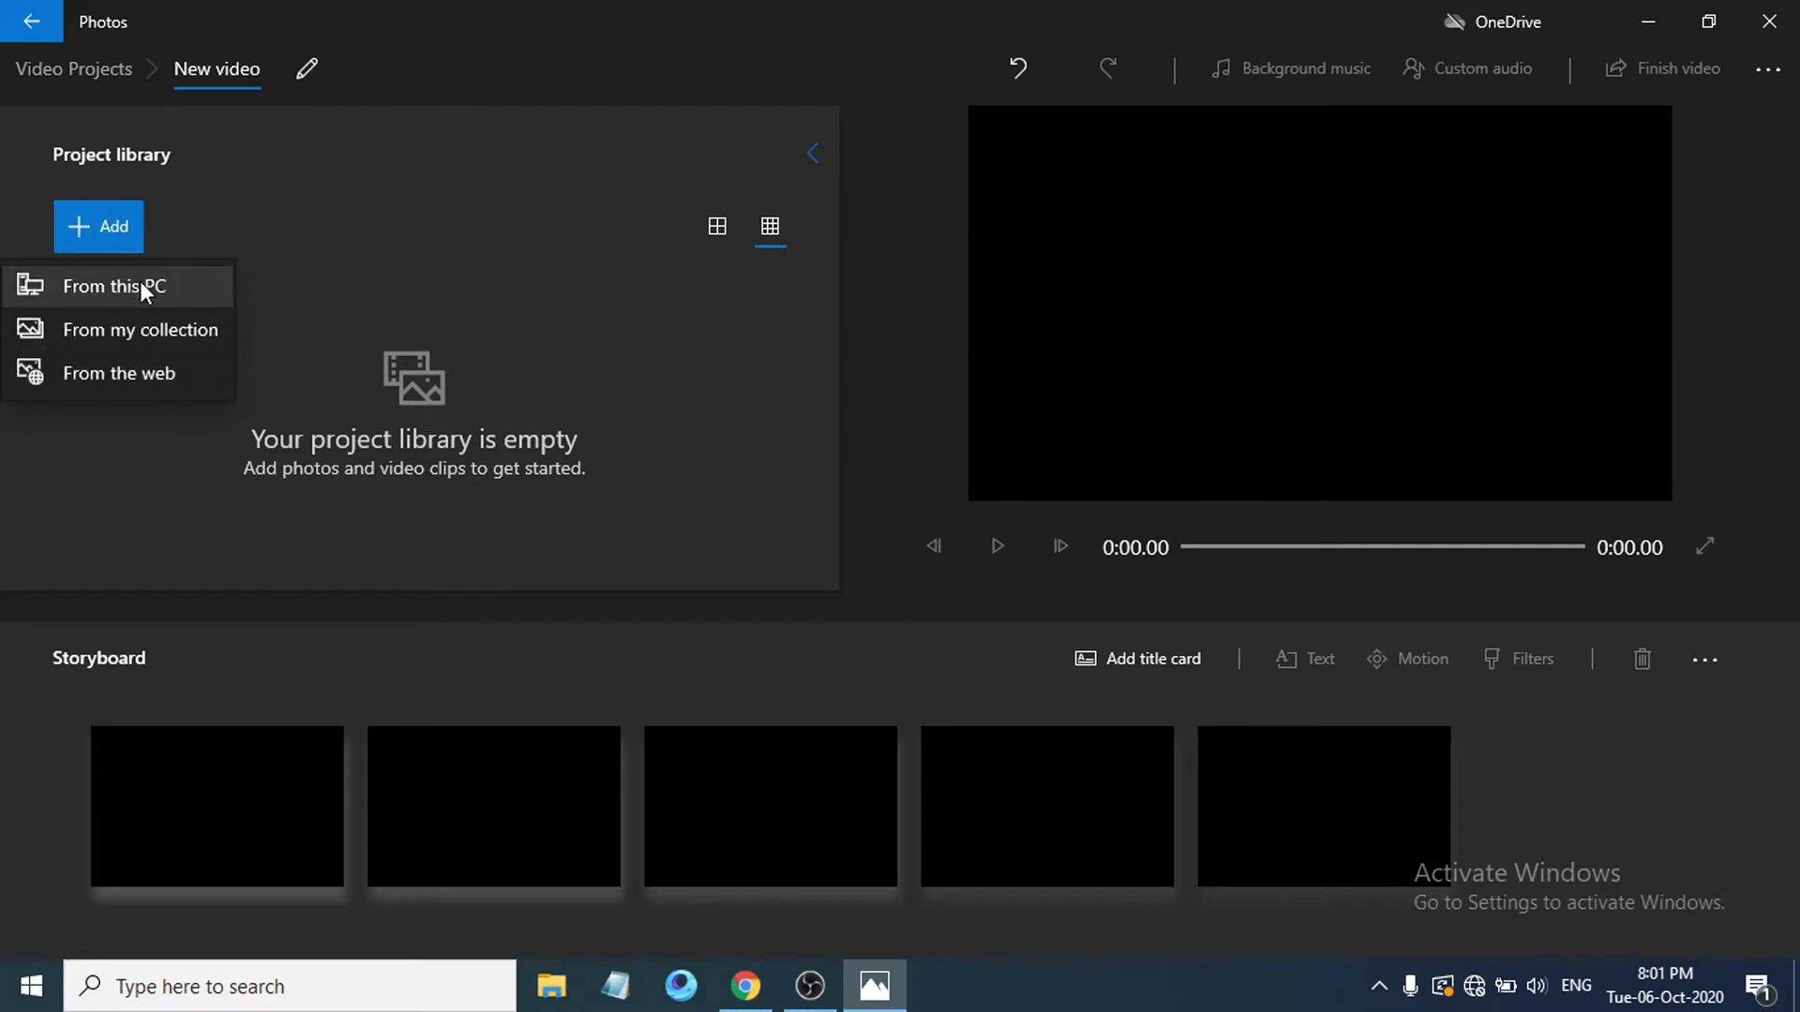
{"action": "left_click", "coordinate": [133, 284]}
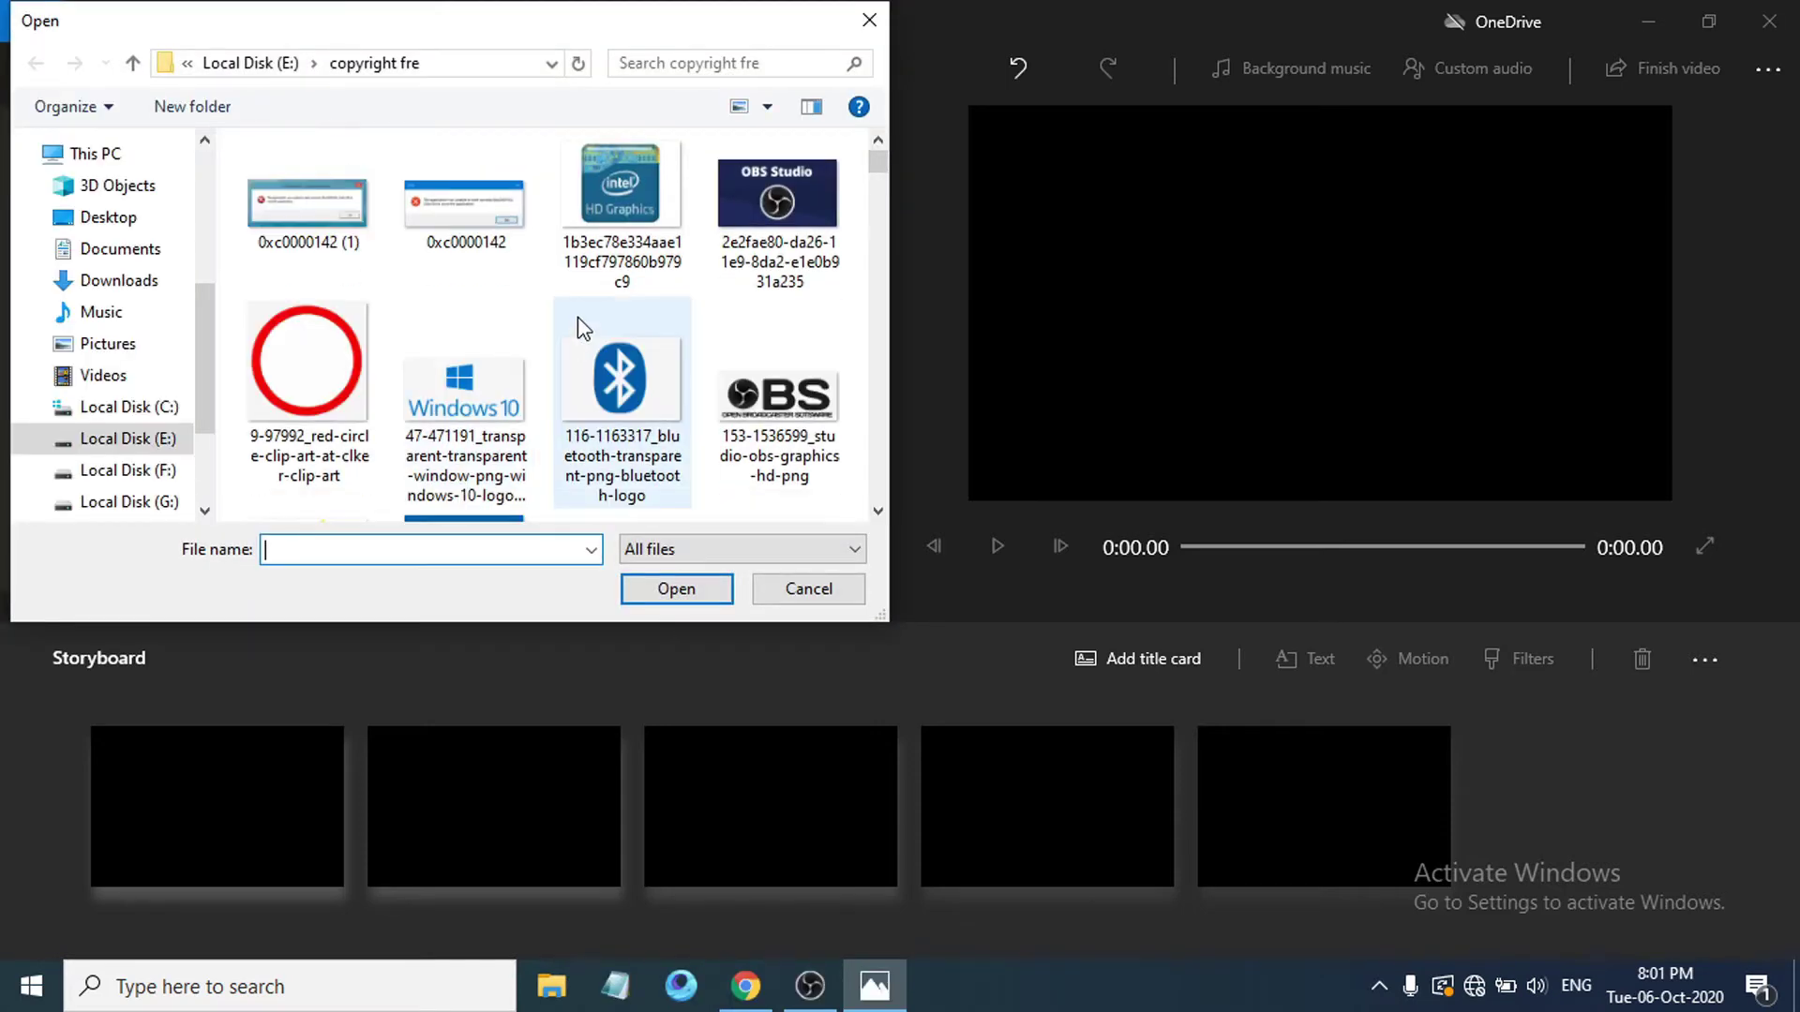
{"action": "scroll", "coordinate": [564, 401], "scroll_direction": "down", "scroll_amount": 3}
{"action": "scroll", "coordinate": [564, 403], "scroll_direction": "down", "scroll_amount": 12}
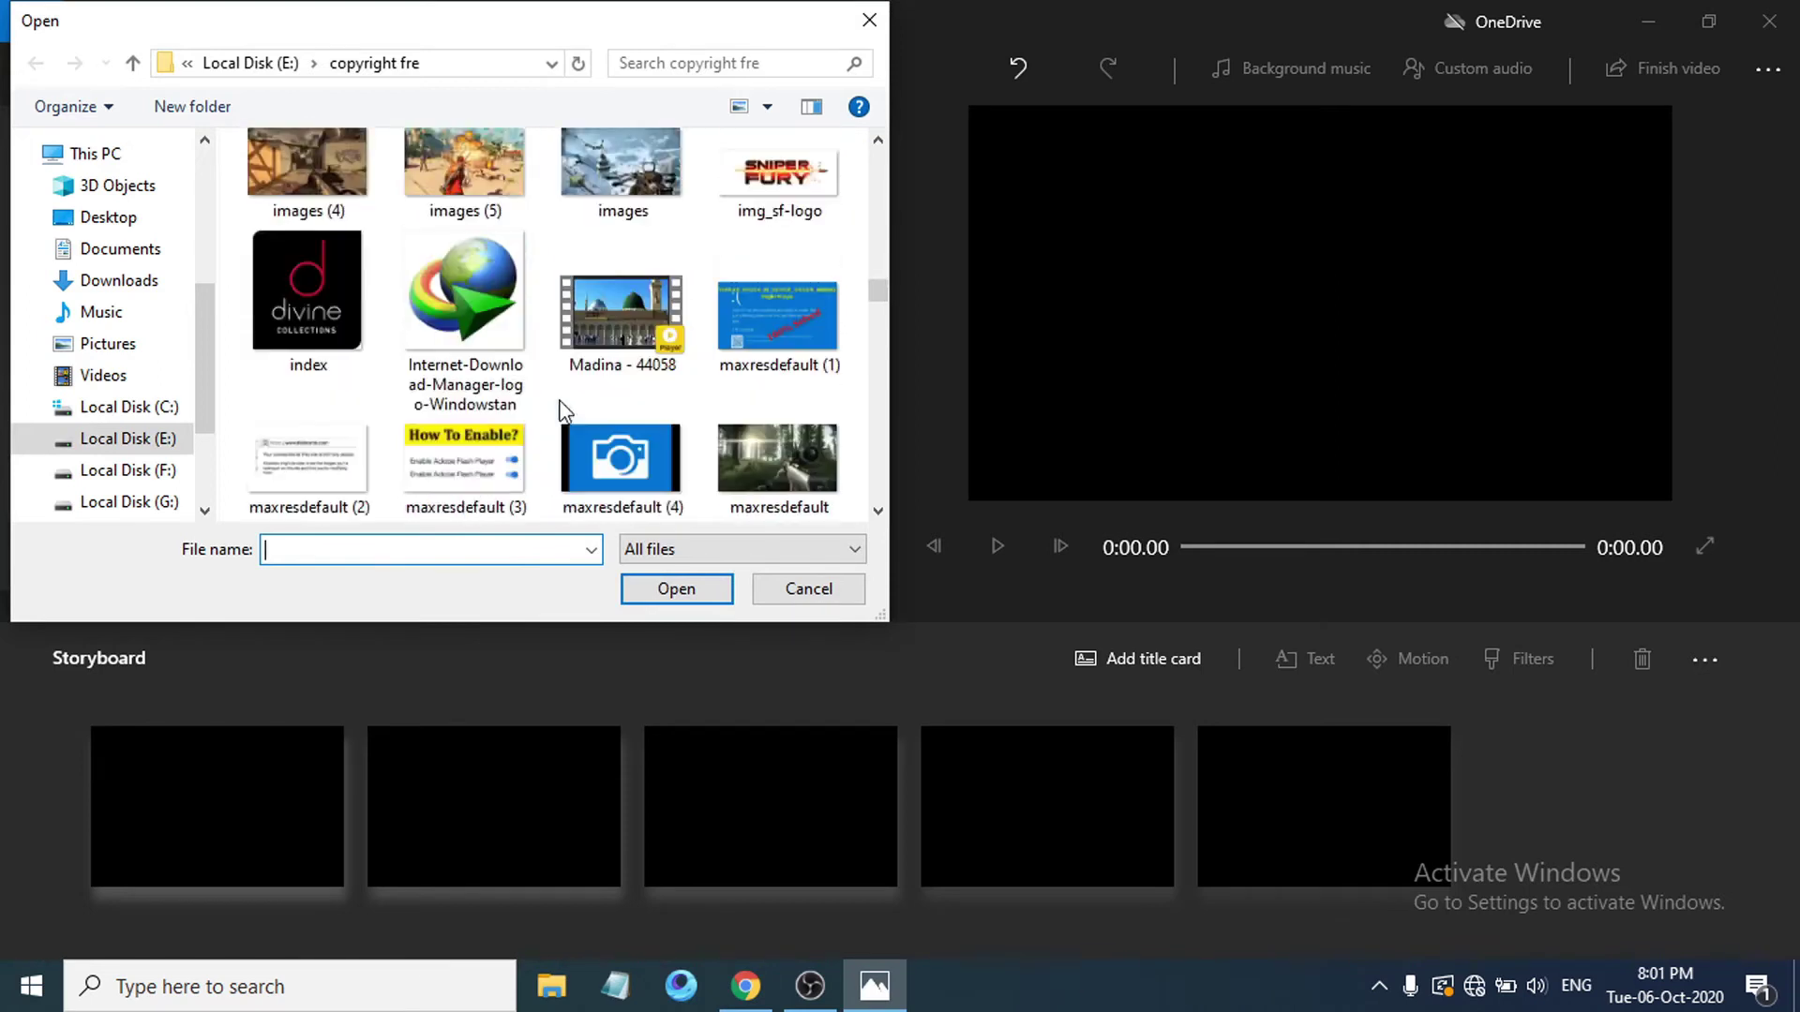
{"action": "scroll", "coordinate": [562, 410], "scroll_direction": "down", "scroll_amount": 9}
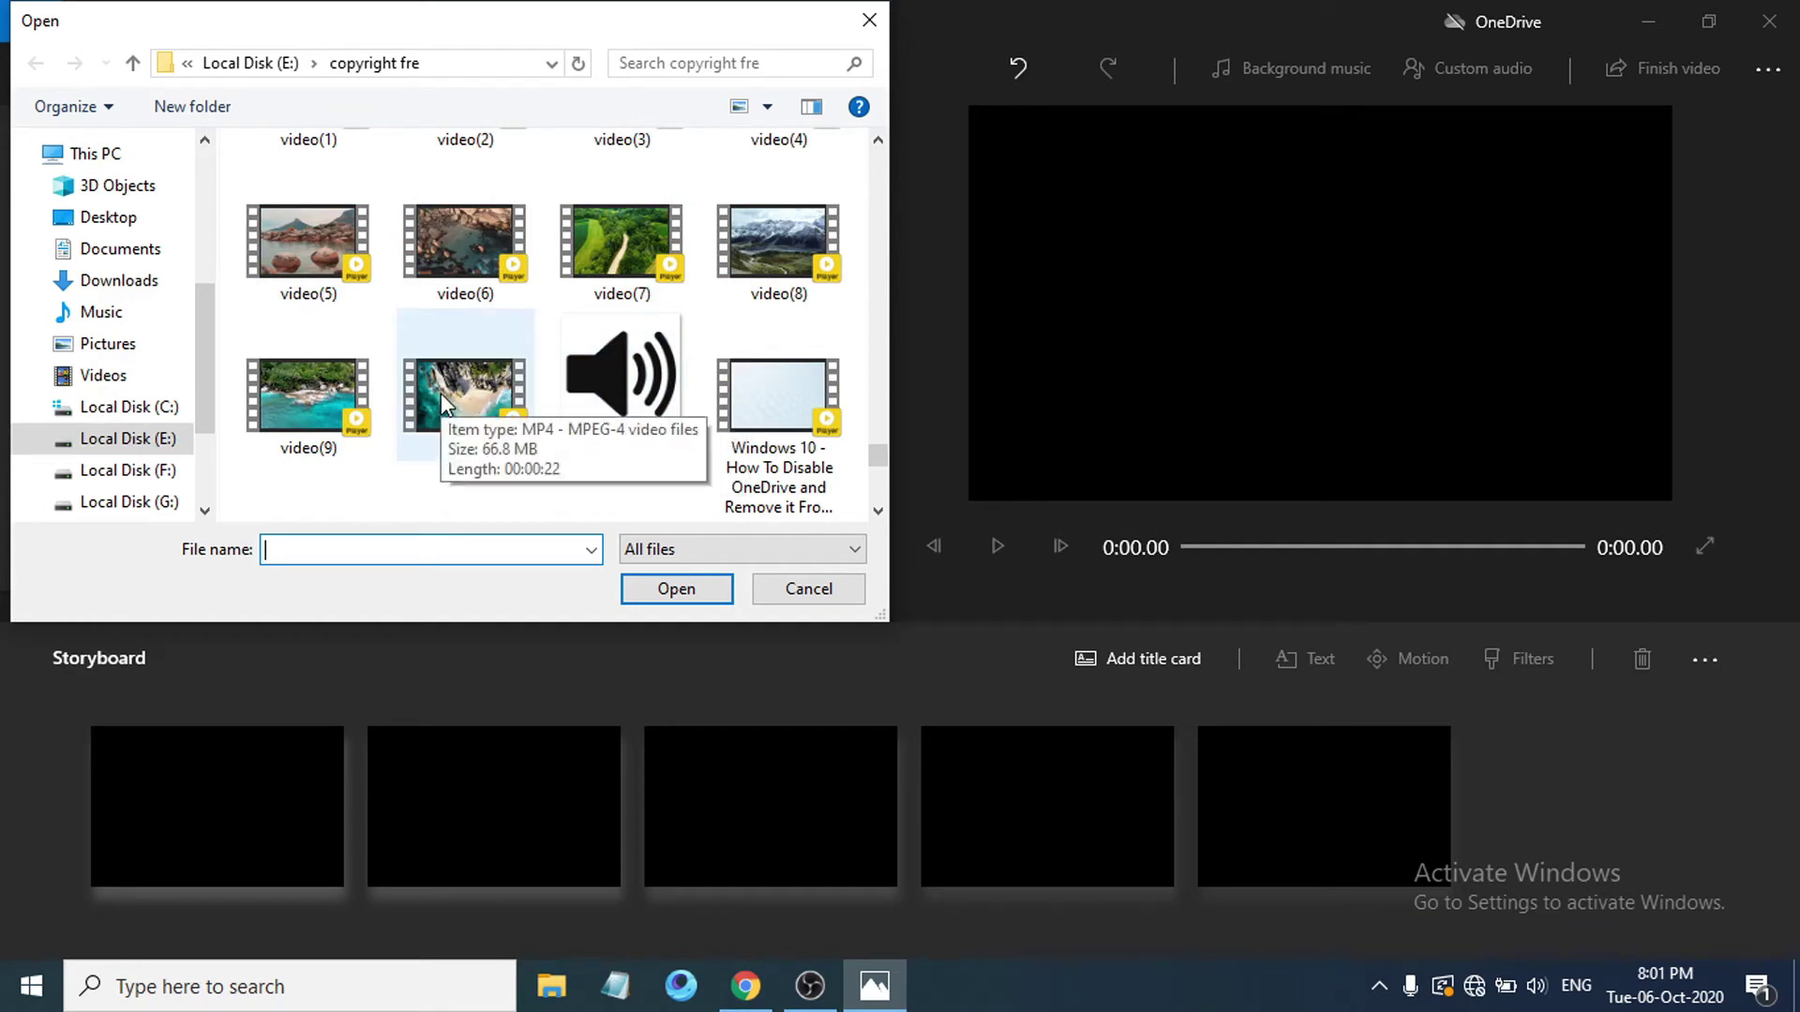
{"action": "left_click", "coordinate": [441, 392]}
{"action": "left_click", "coordinate": [677, 588]}
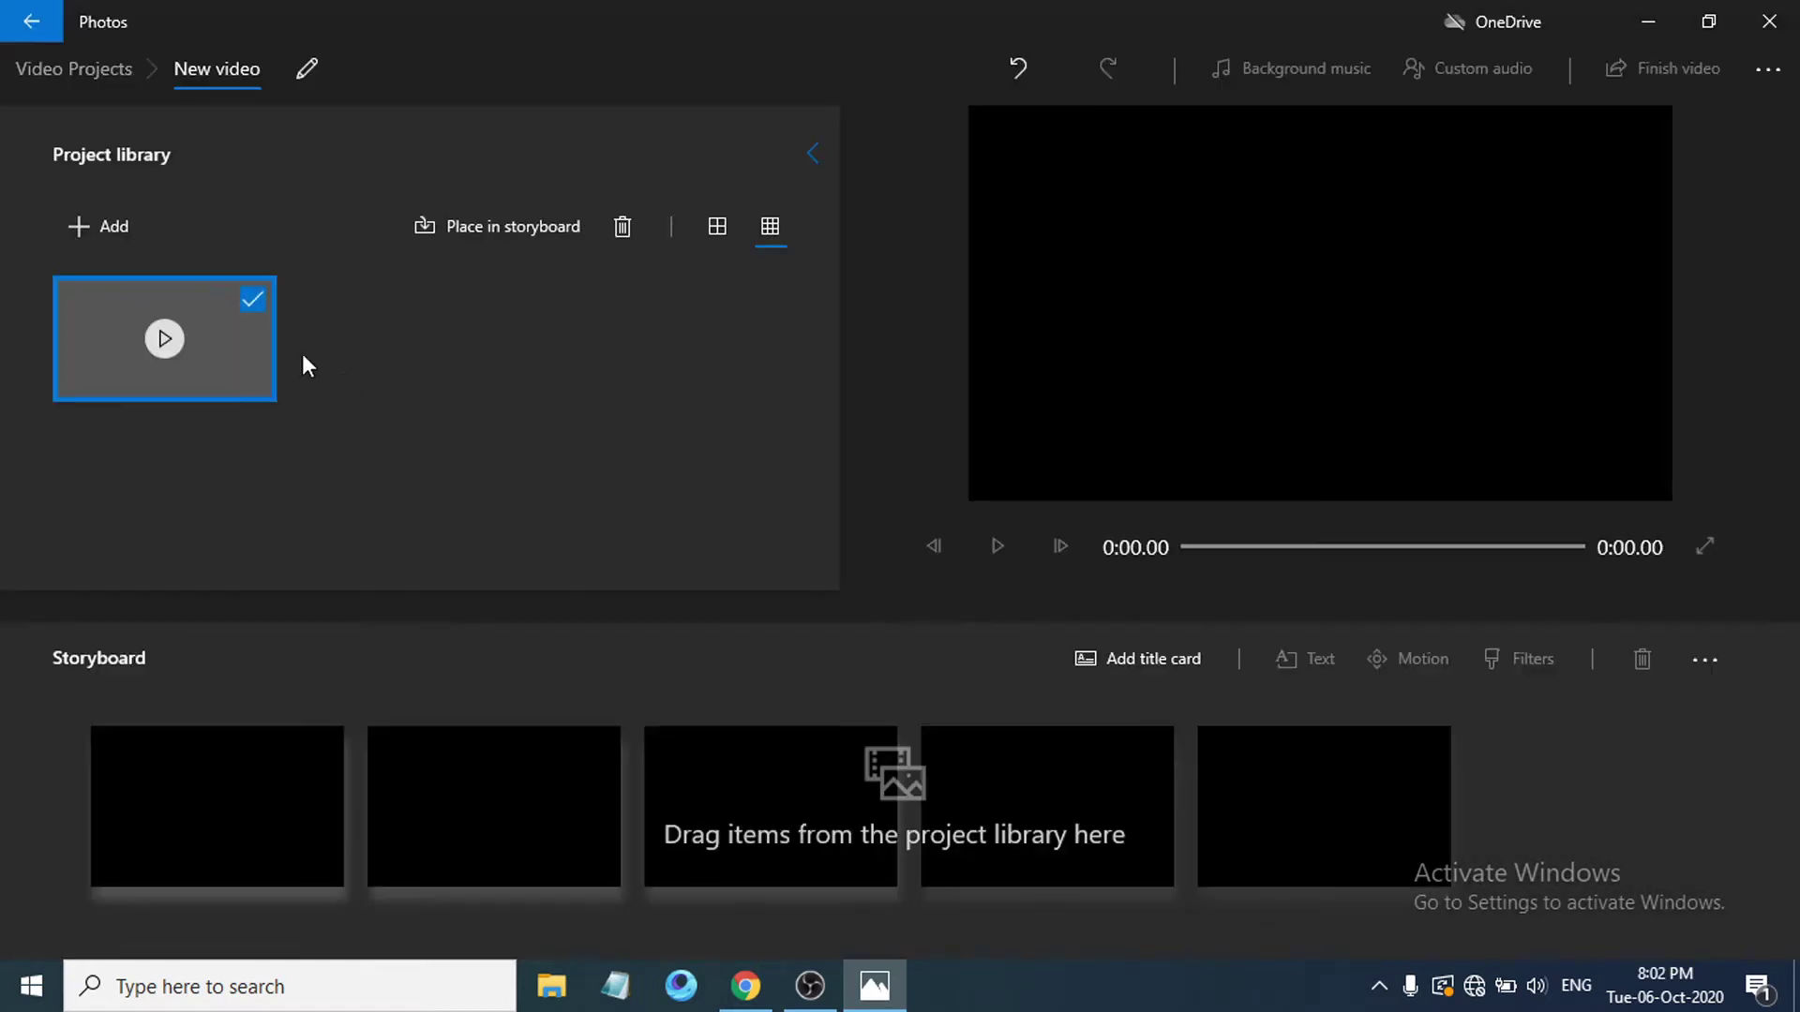
Add the mixkit-watering-a-flower-pot-1780 clip from this PC to the project library
{"action": "left_click", "coordinate": [97, 227]}
{"action": "left_click", "coordinate": [129, 300]}
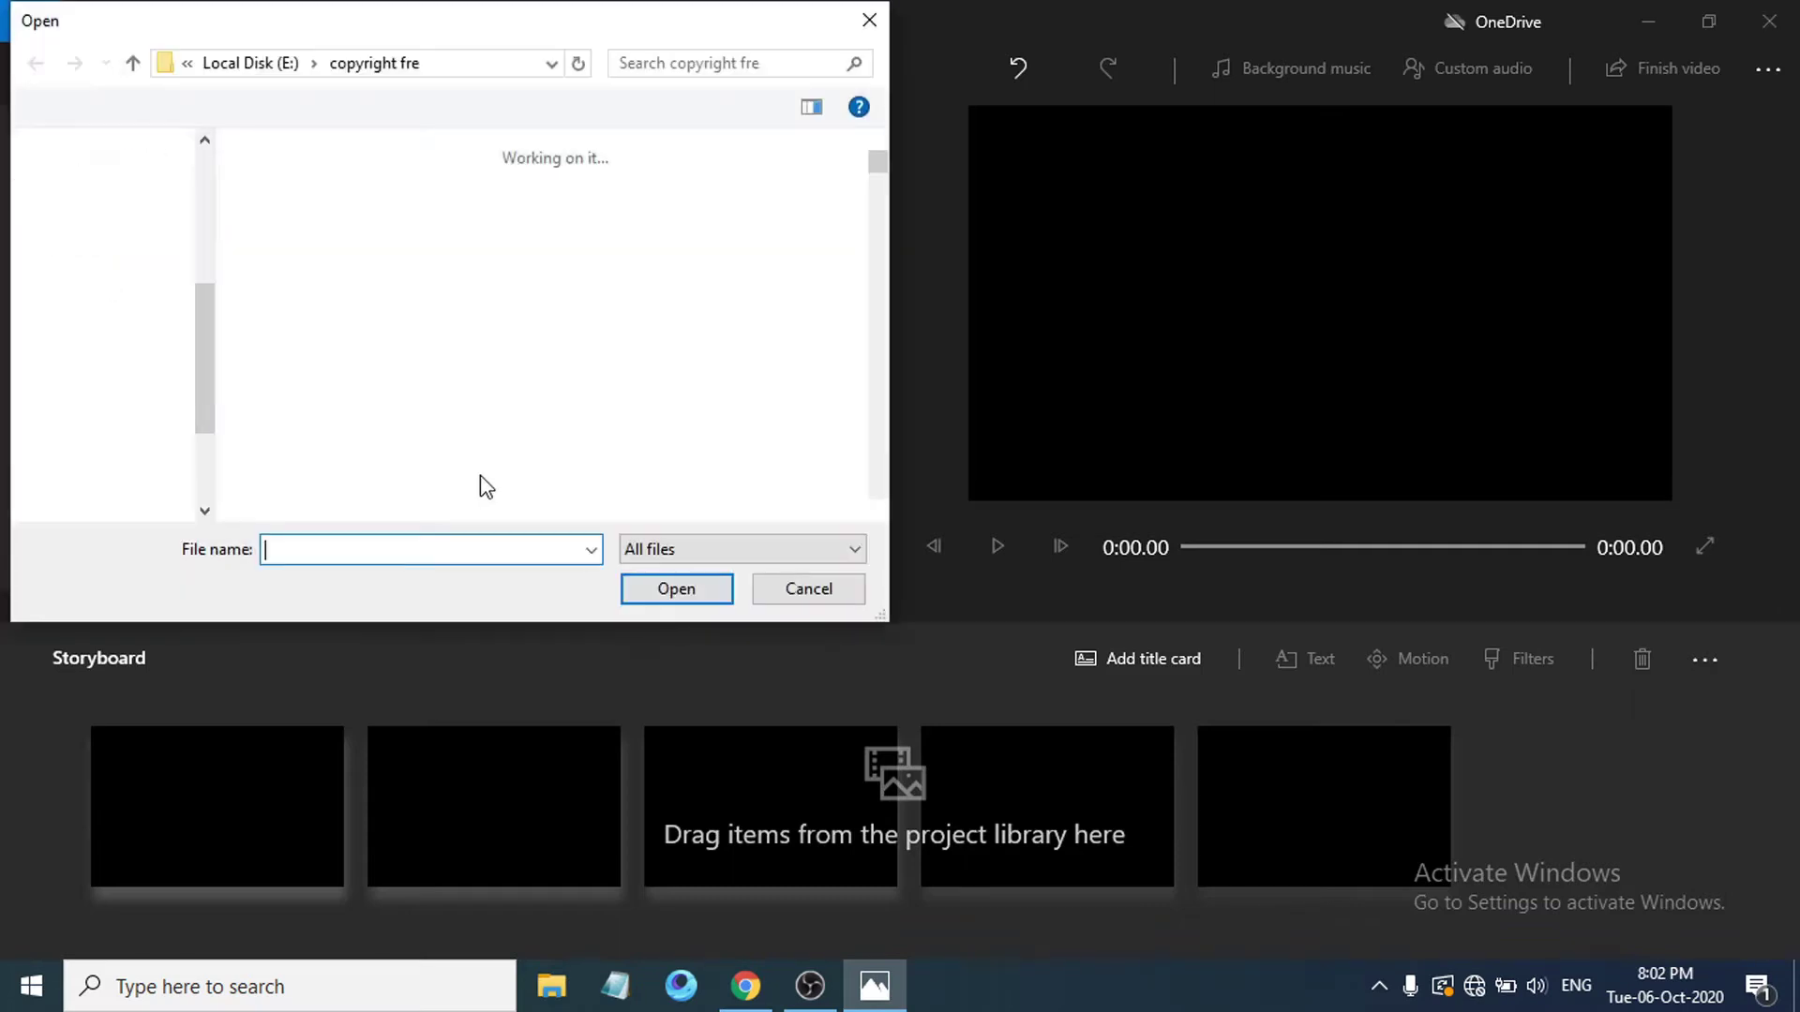
{"action": "scroll", "coordinate": [502, 446], "scroll_direction": "down", "scroll_amount": 5}
{"action": "scroll", "coordinate": [503, 443], "scroll_direction": "down", "scroll_amount": 12}
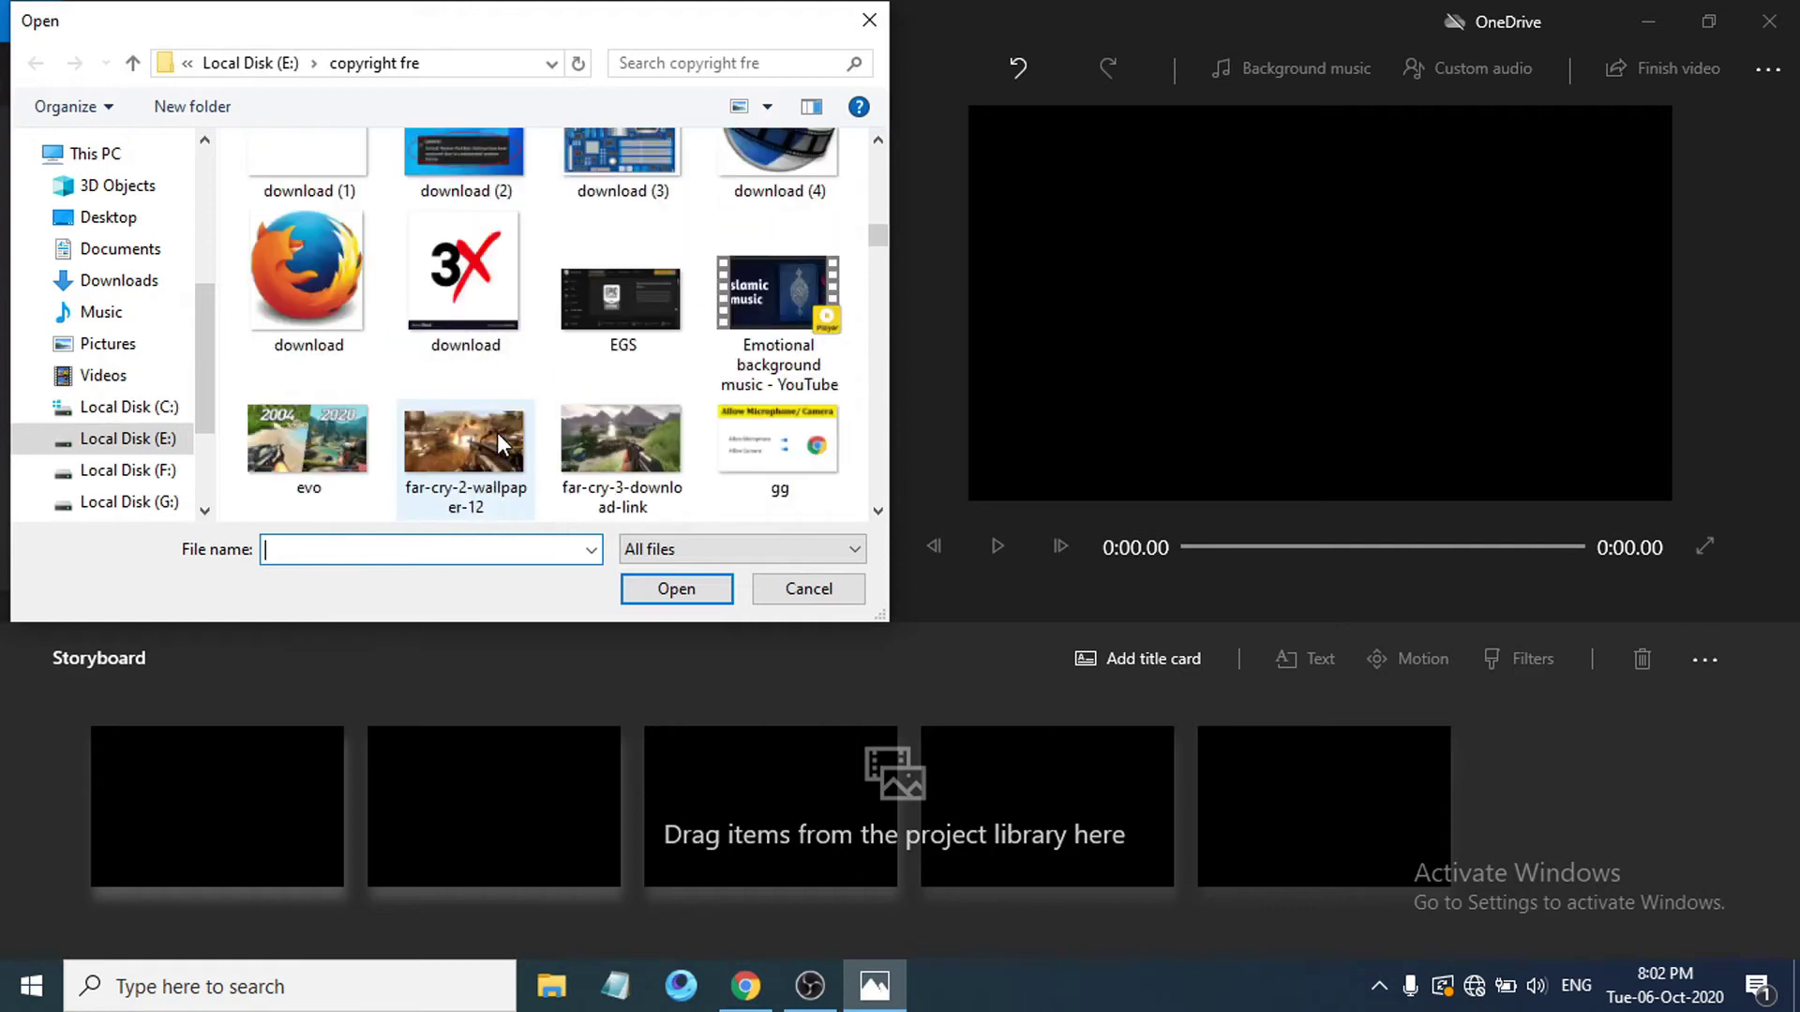
{"action": "scroll", "coordinate": [503, 443], "scroll_direction": "up", "scroll_amount": 2}
{"action": "scroll", "coordinate": [503, 444], "scroll_direction": "down", "scroll_amount": 2}
{"action": "left_click", "coordinate": [311, 395]}
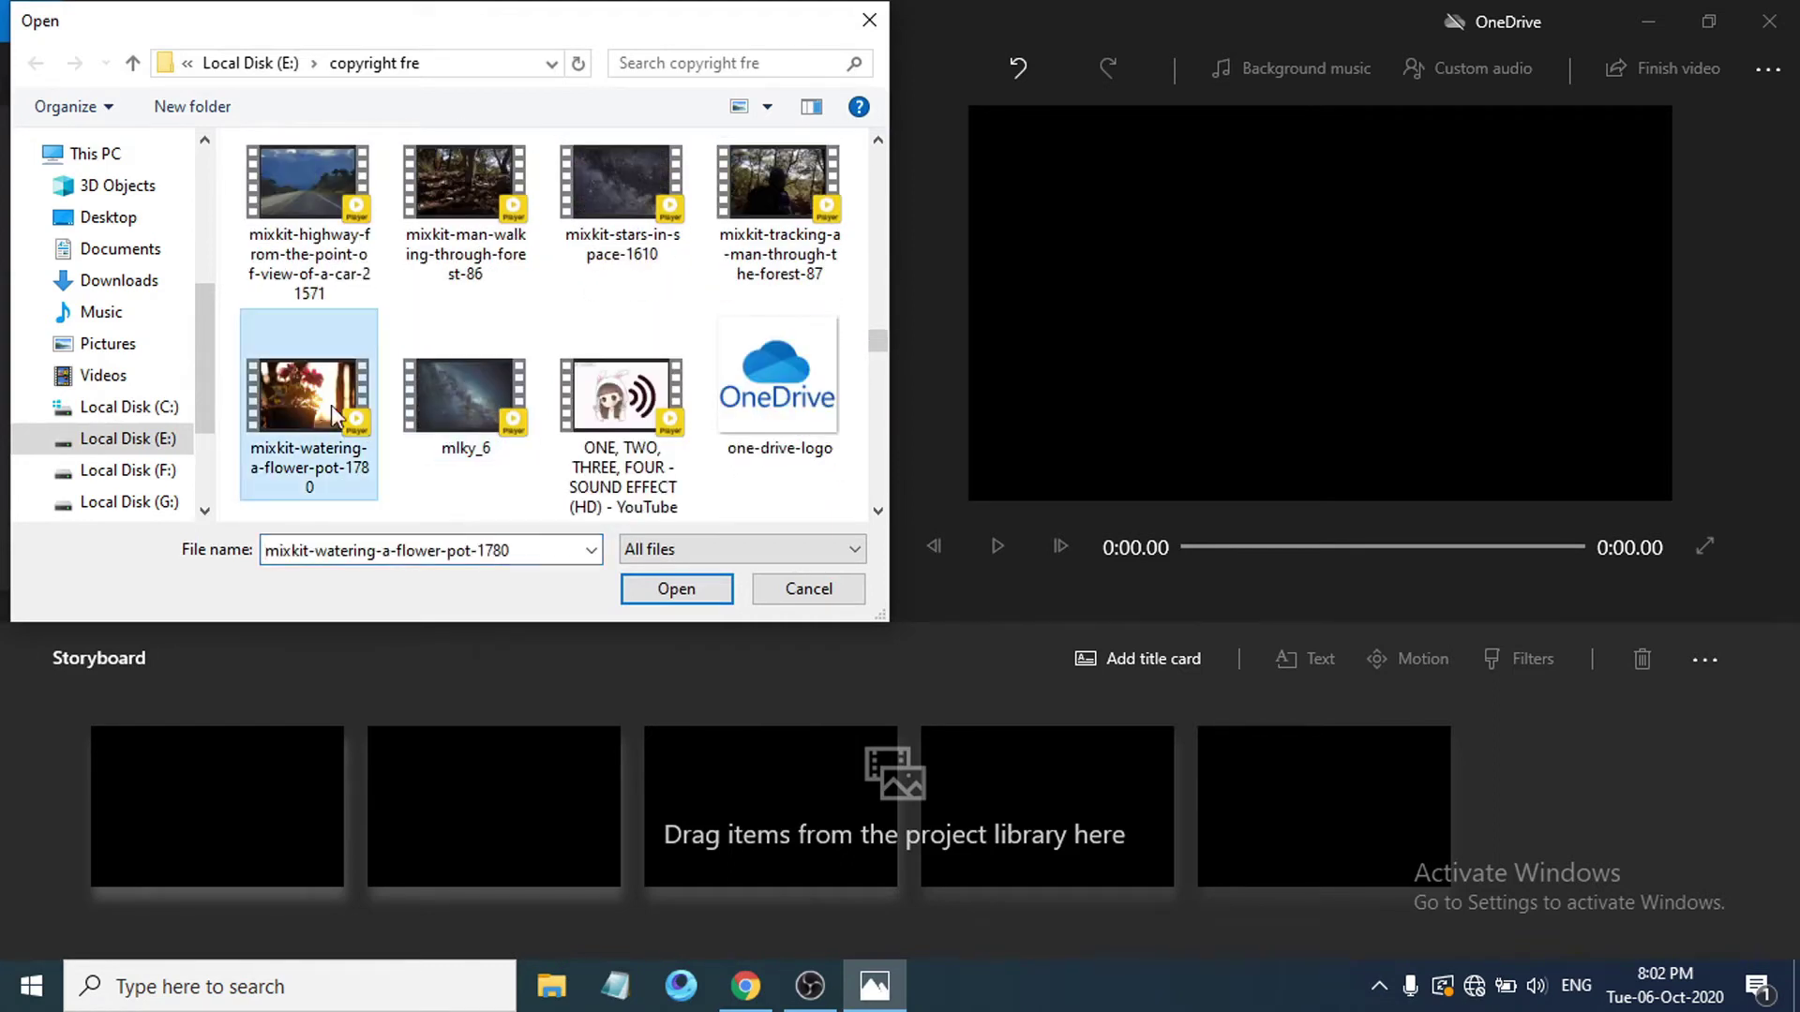
{"action": "left_click", "coordinate": [676, 589]}
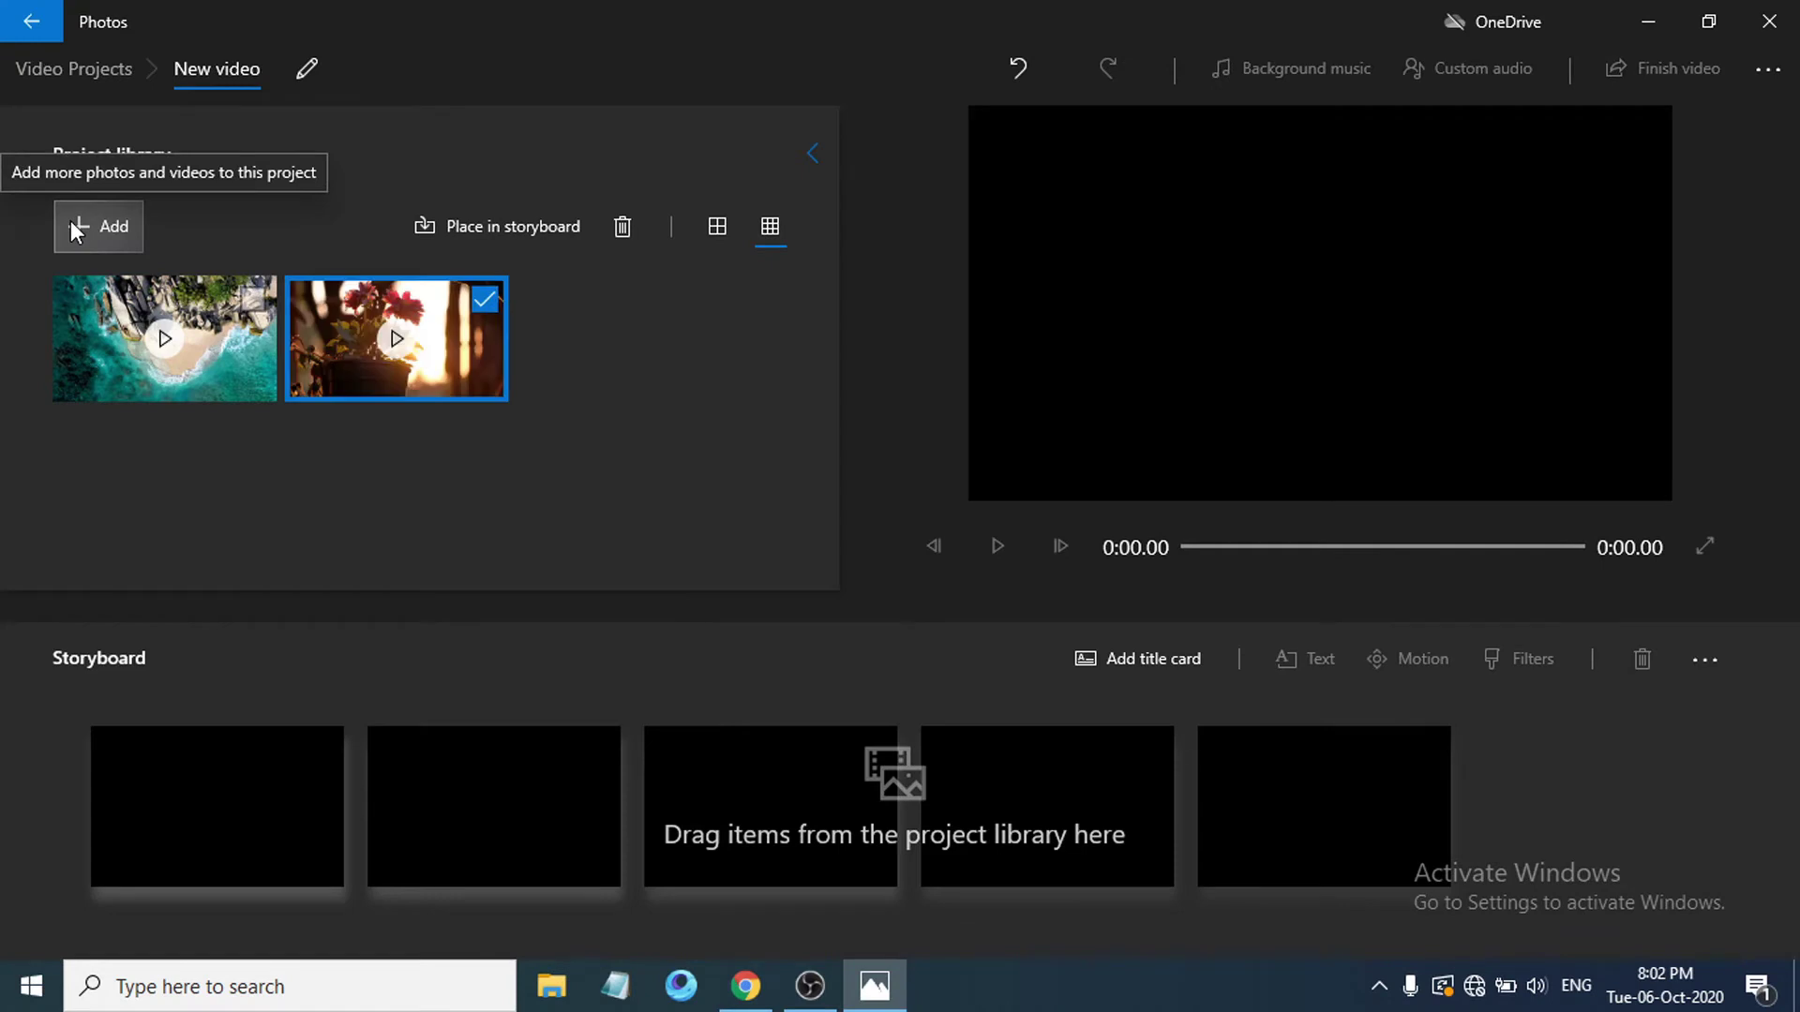
Add the picture of a man walking on a road, from the copyright fre folder, to the project library
{"action": "left_click", "coordinate": [73, 225]}
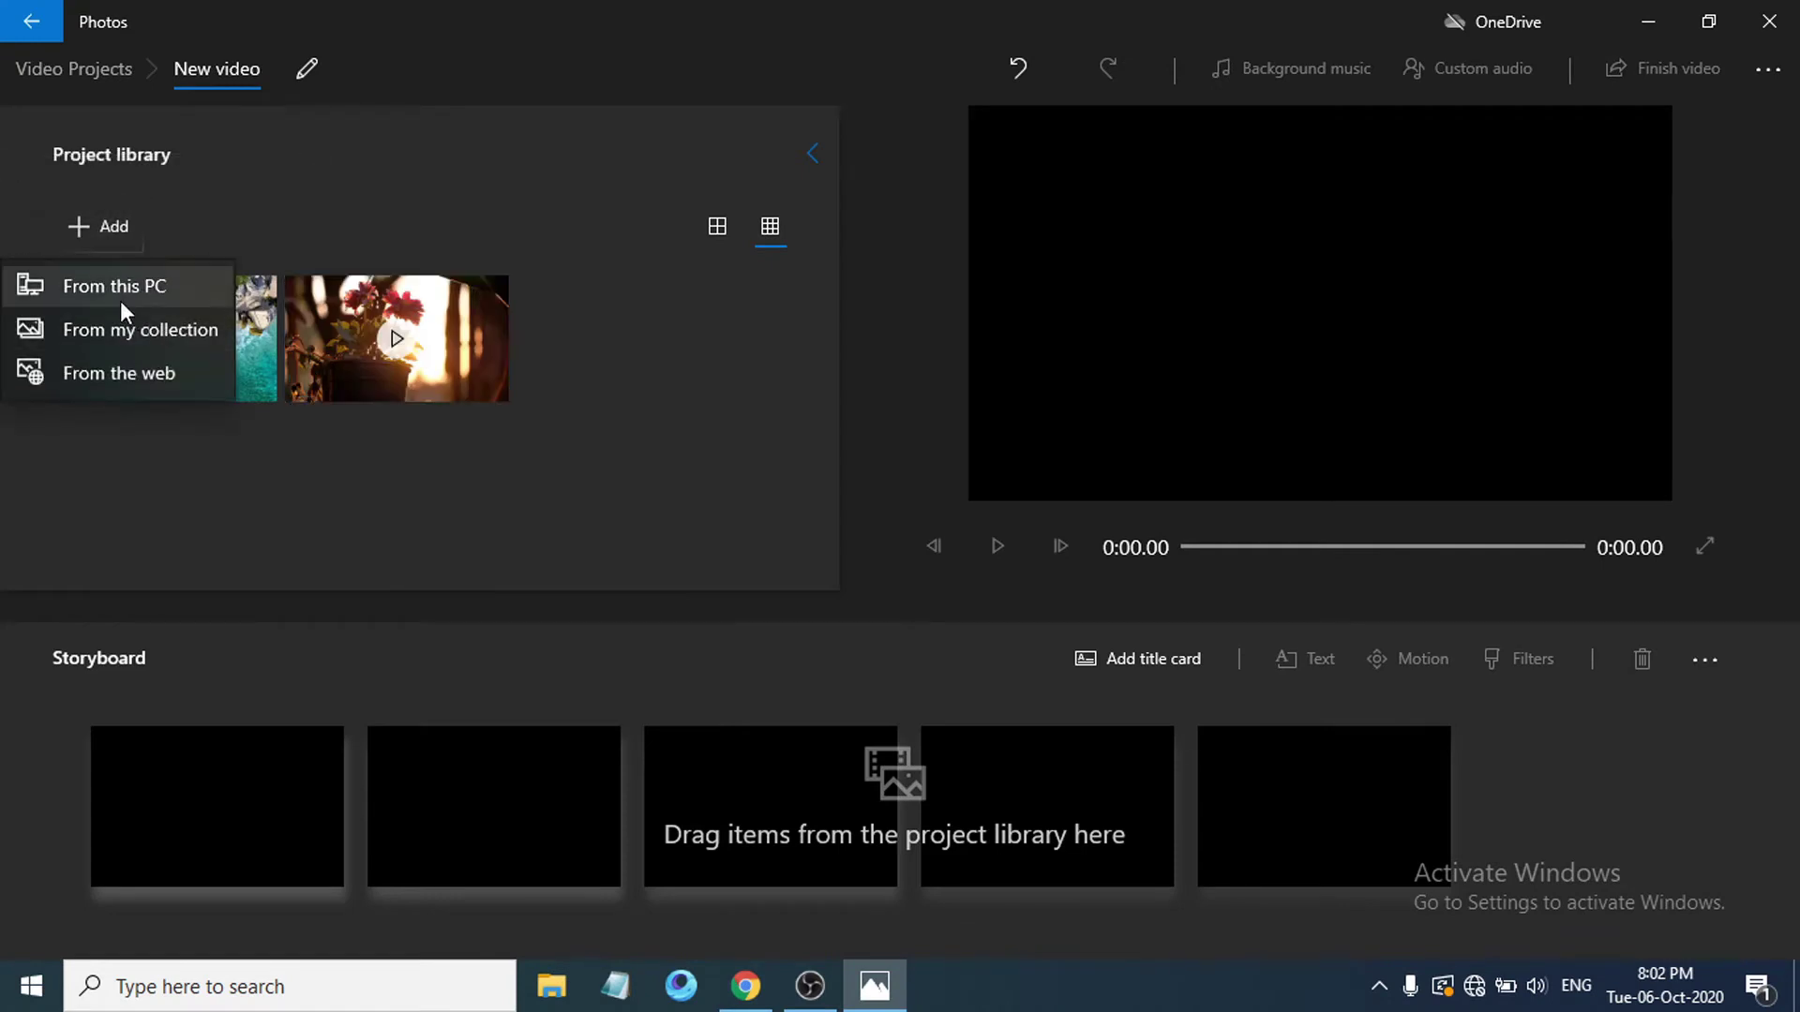
{"action": "left_click", "coordinate": [221, 369]}
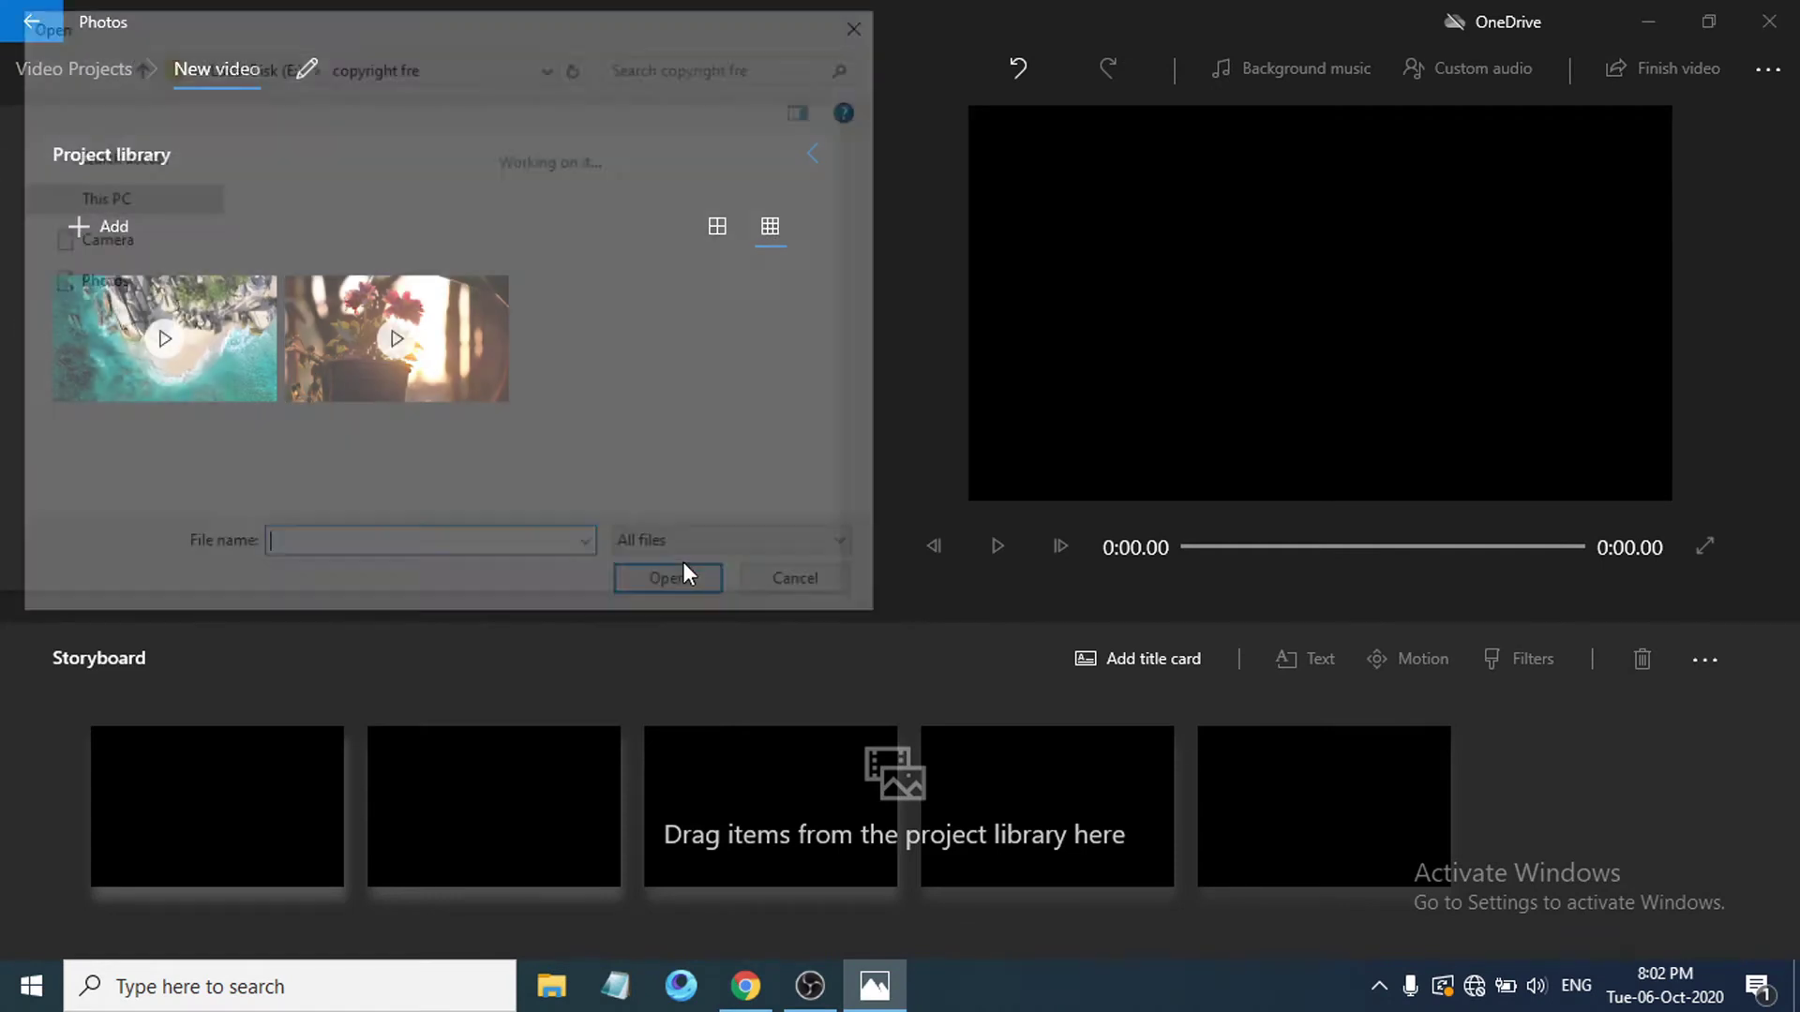
{"action": "scroll", "coordinate": [448, 429], "scroll_direction": "down", "scroll_amount": 15}
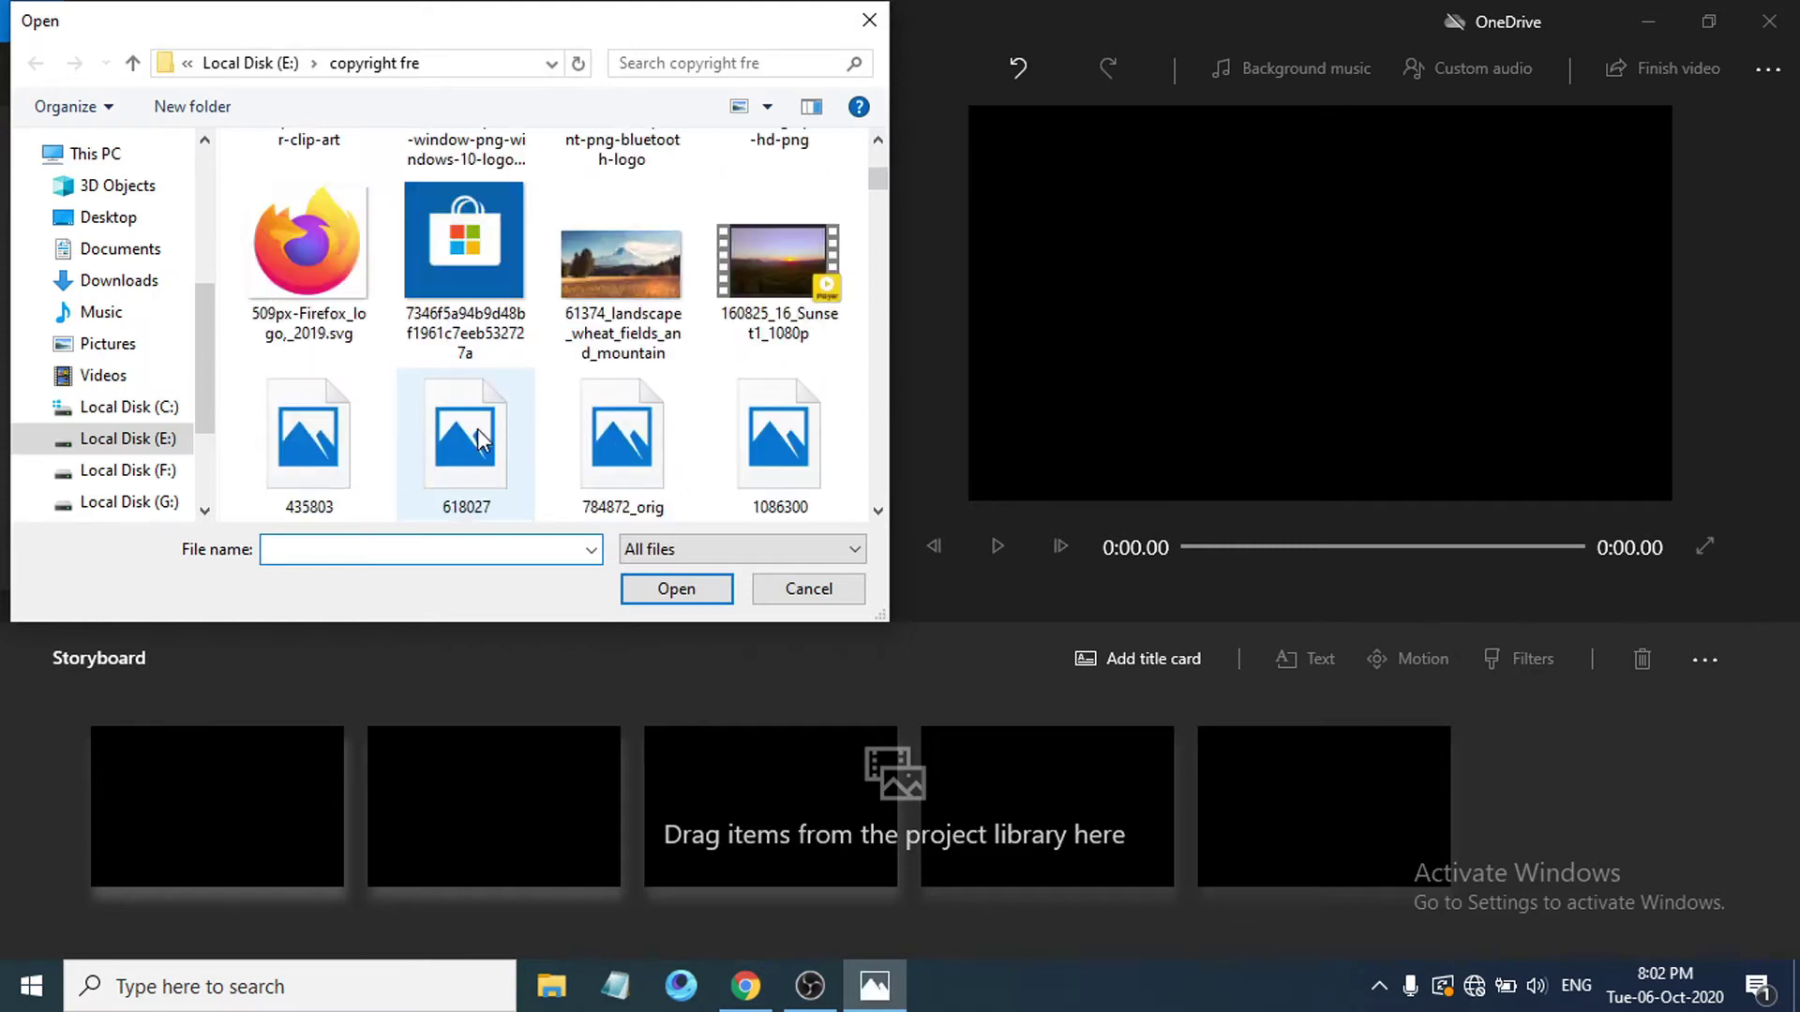
{"action": "scroll", "coordinate": [481, 429], "scroll_direction": "down", "scroll_amount": 5}
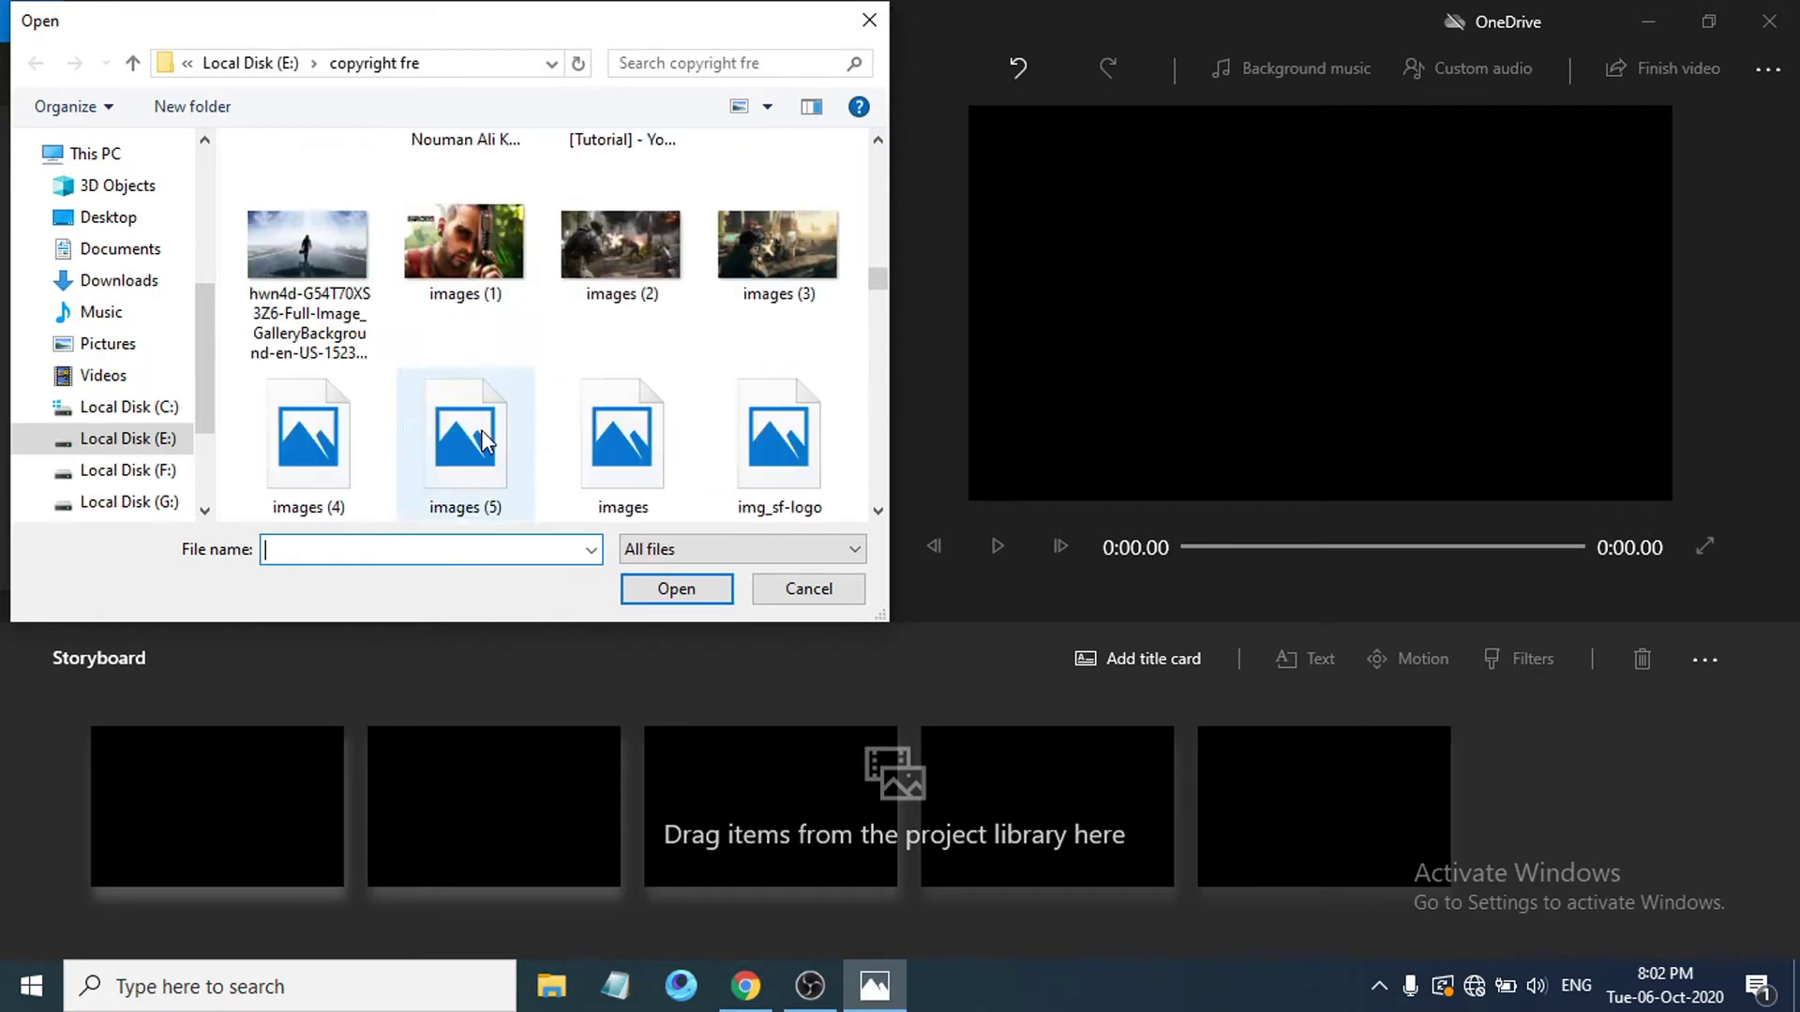
{"action": "scroll", "coordinate": [480, 429], "scroll_direction": "up", "scroll_amount": 4}
{"action": "scroll", "coordinate": [481, 429], "scroll_direction": "up", "scroll_amount": 1}
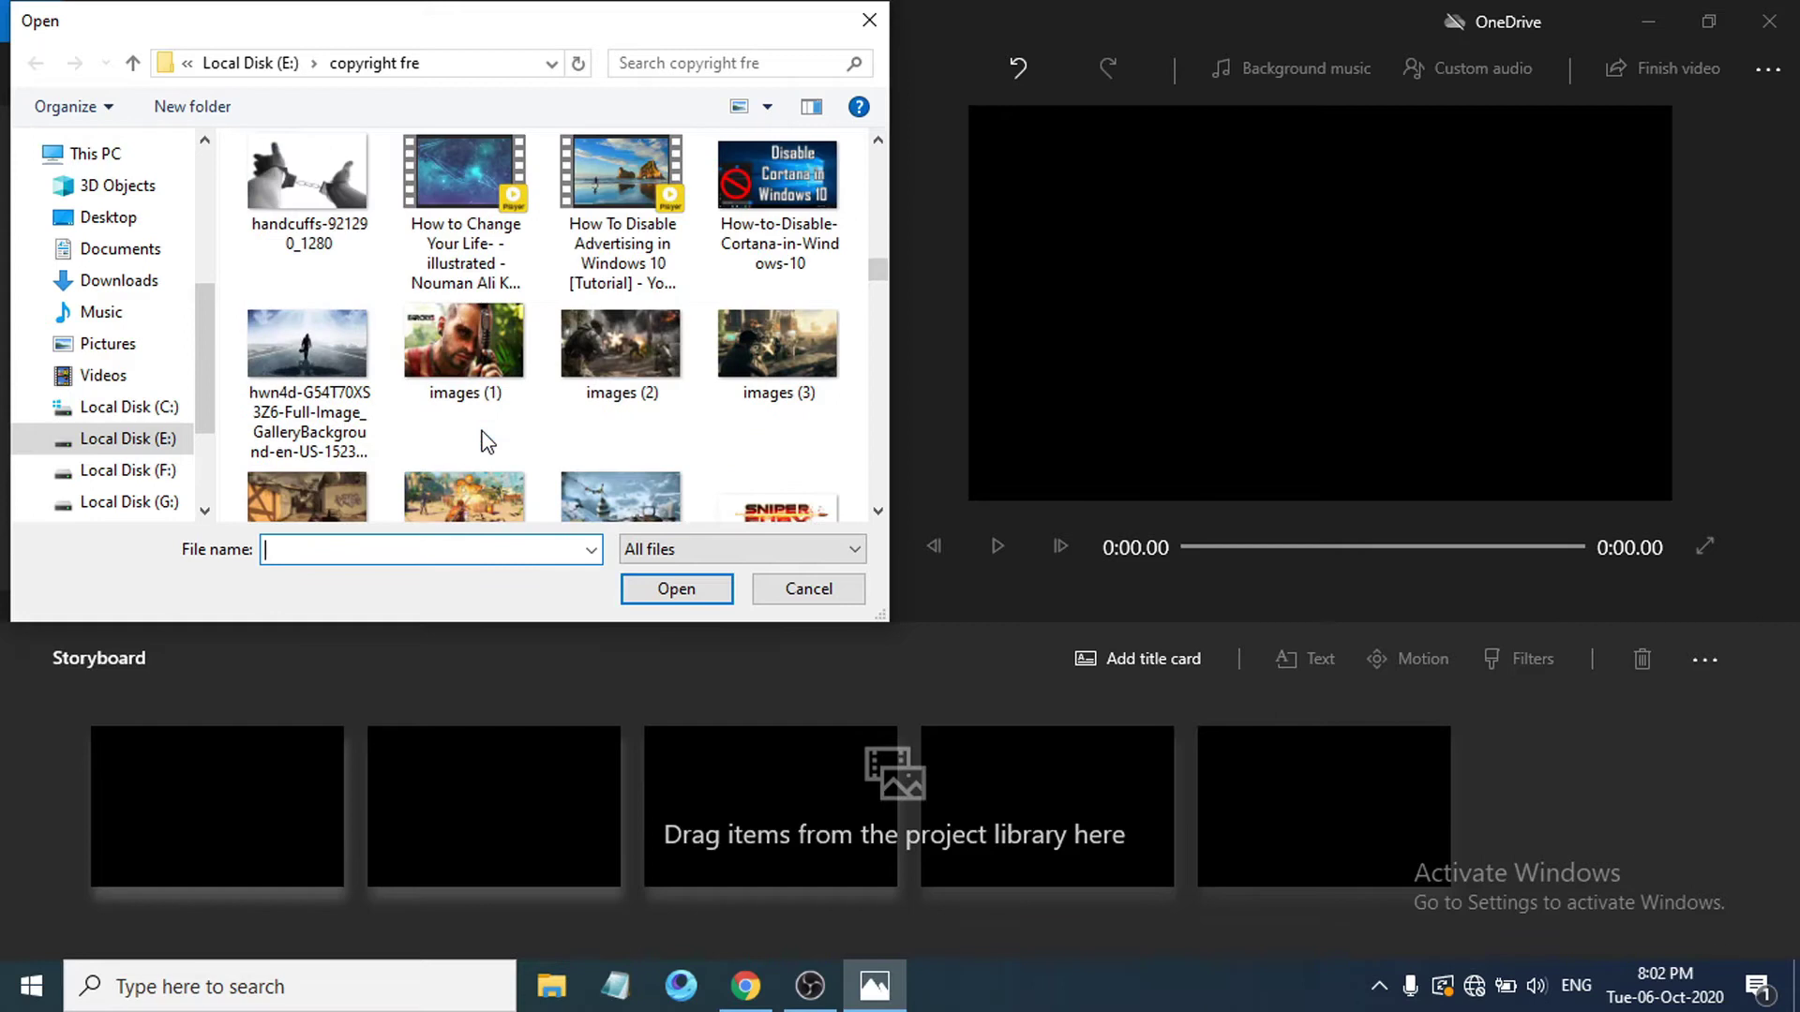
{"action": "left_click", "coordinate": [333, 347]}
{"action": "left_click", "coordinate": [705, 598]}
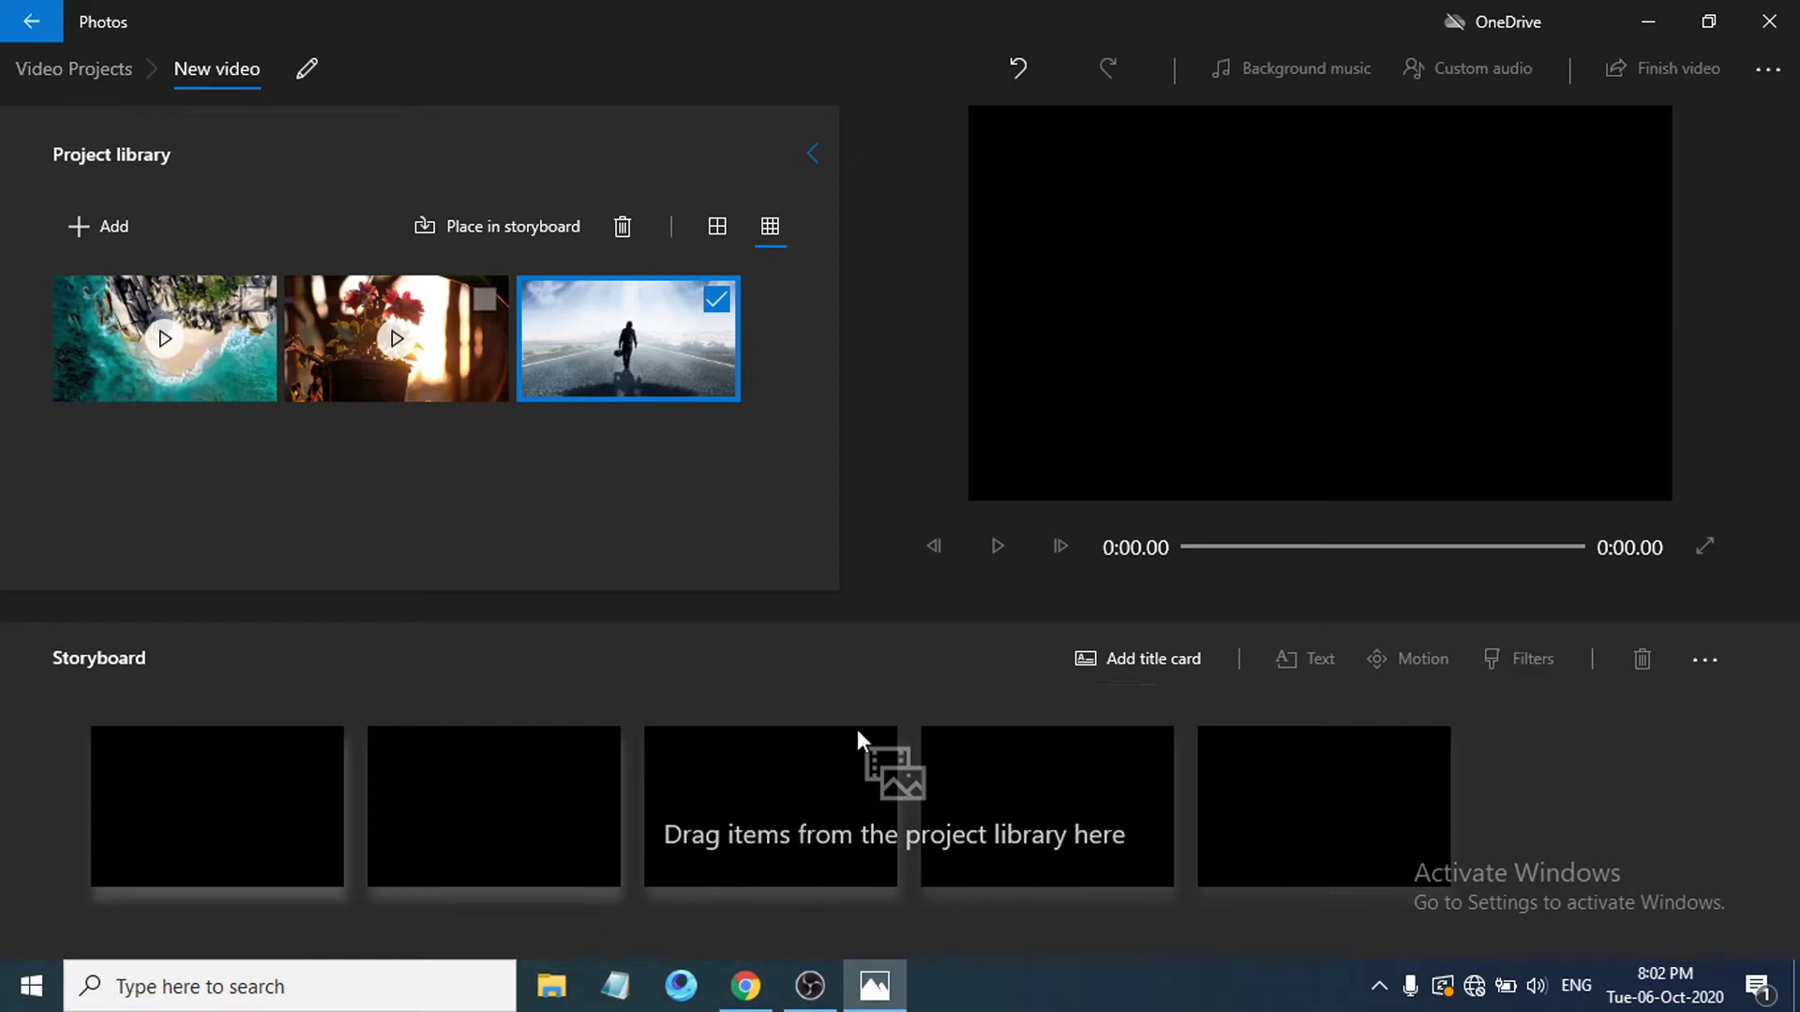
Place the walking man picture, the beach clip and the flower pot clip on the storyboard, in that order
{"action": "left_click_drag", "start_coordinate": [90, 326], "coordinate": [262, 832]}
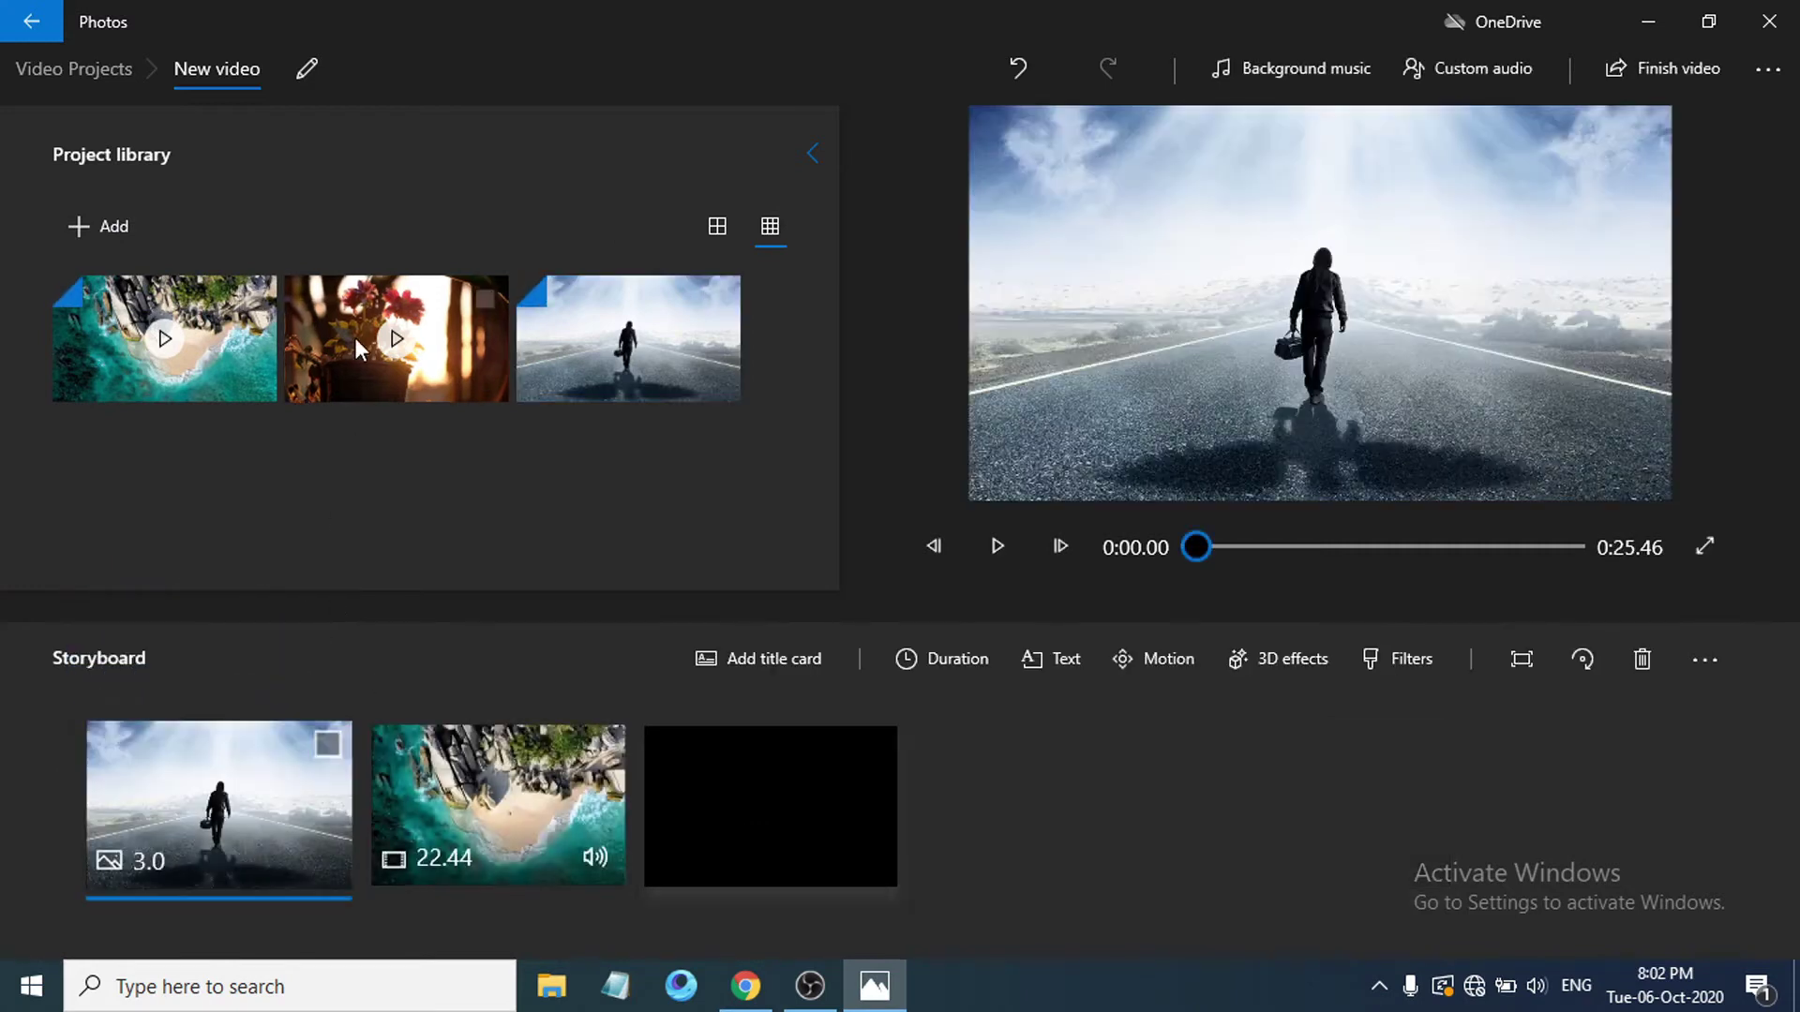
{"action": "left_click_drag", "start_coordinate": [350, 347], "coordinate": [767, 836]}
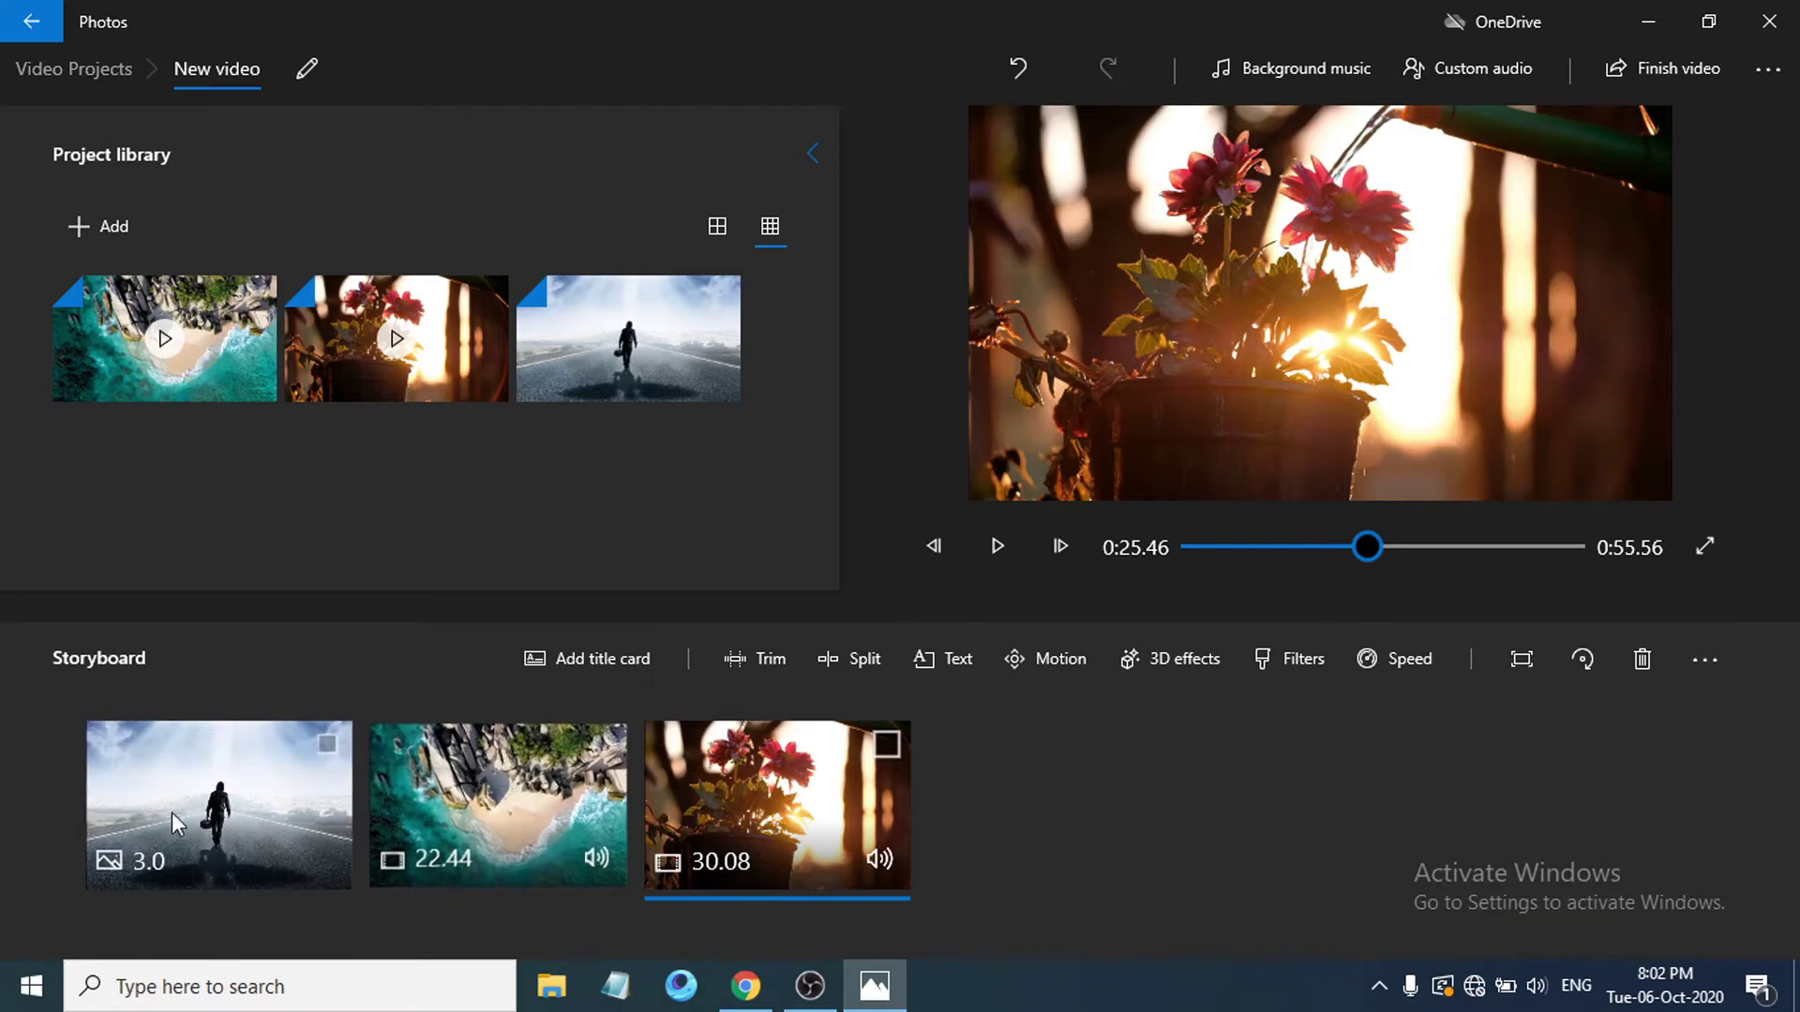
Reorder the storyboard to beach clip, flower pot clip, walking man picture, and return the playhead to the start
{"action": "left_click_drag", "start_coordinate": [165, 817], "coordinate": [538, 816]}
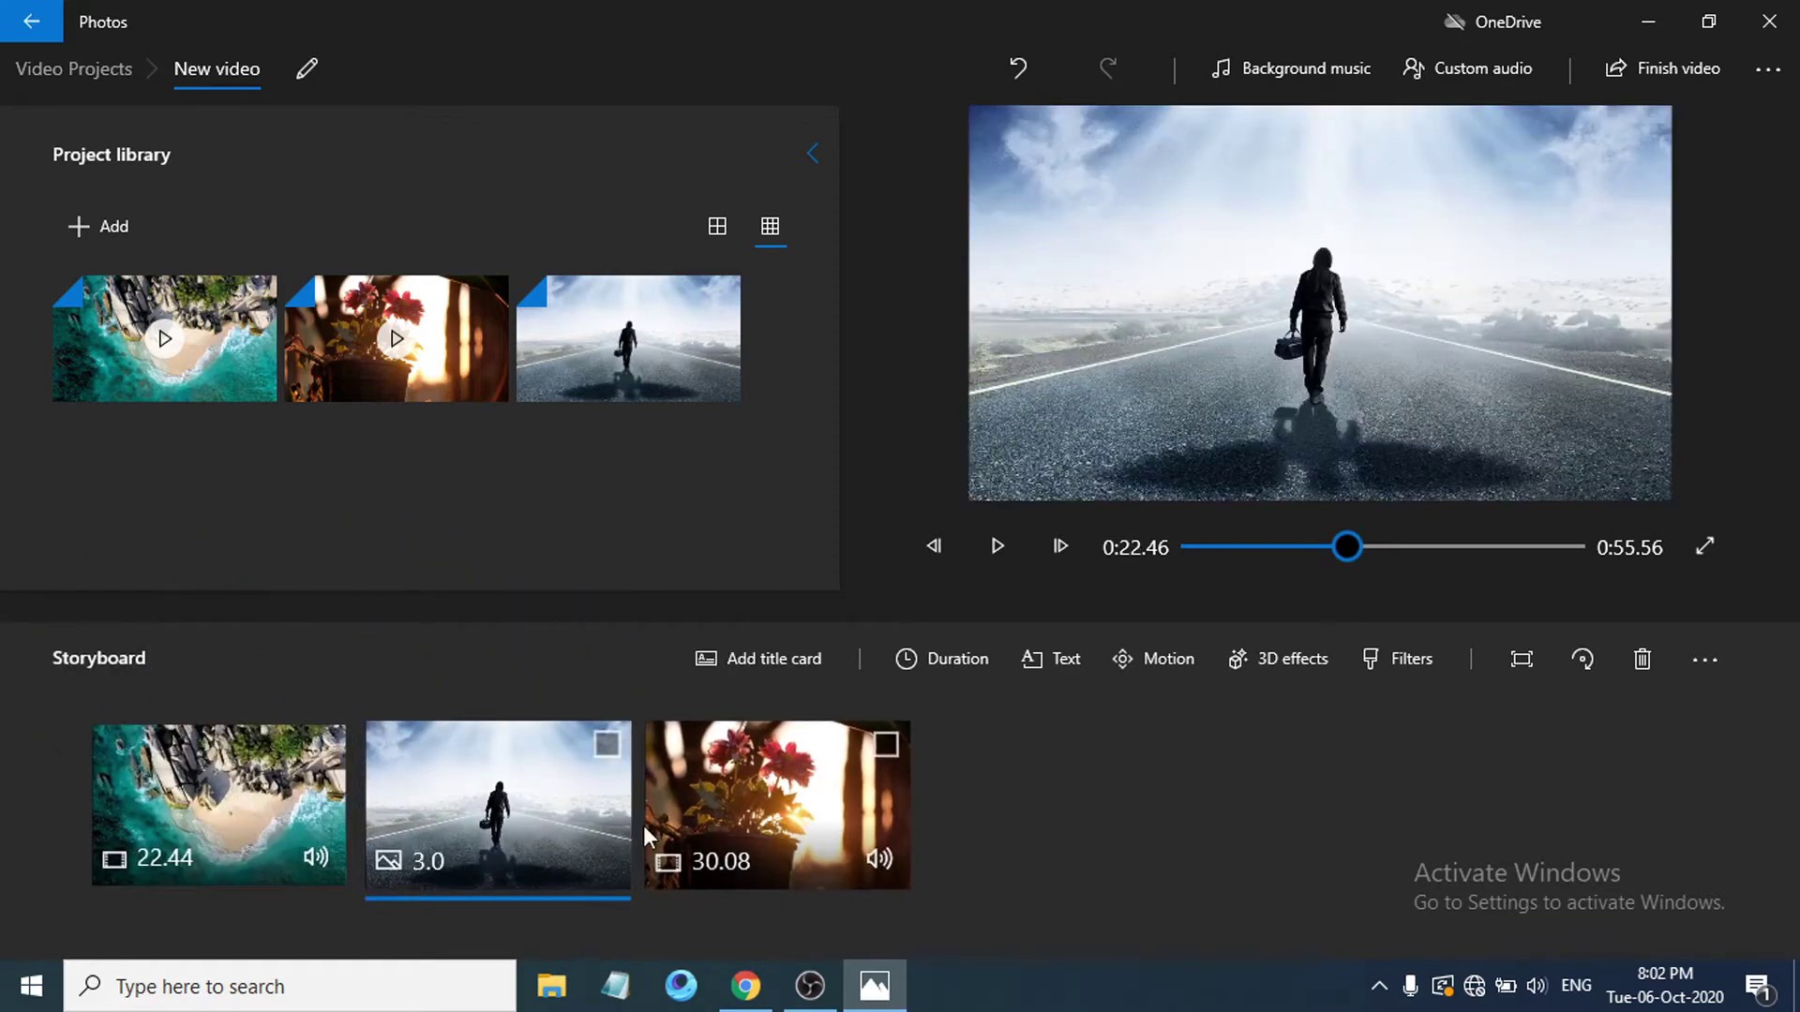
{"action": "left_click_drag", "start_coordinate": [746, 829], "coordinate": [514, 814]}
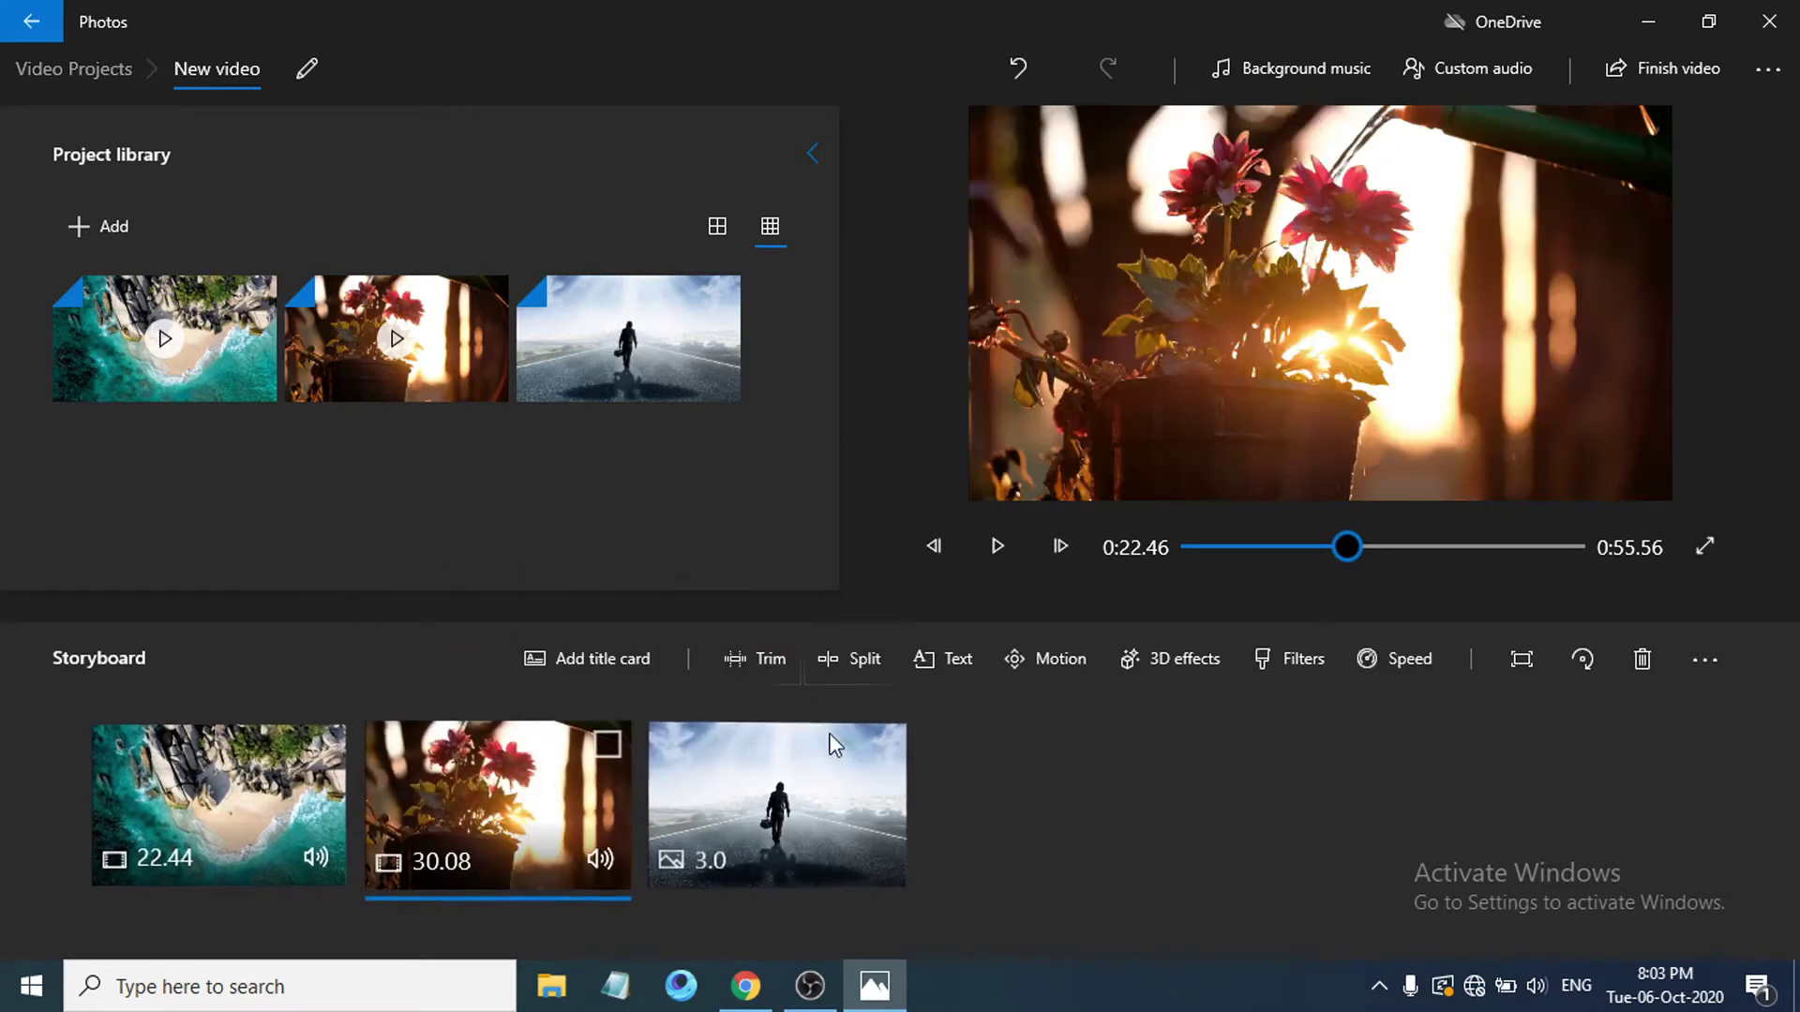
{"action": "left_click", "coordinate": [1347, 545]}
{"action": "left_click_drag", "start_coordinate": [1347, 545], "coordinate": [1121, 568]}
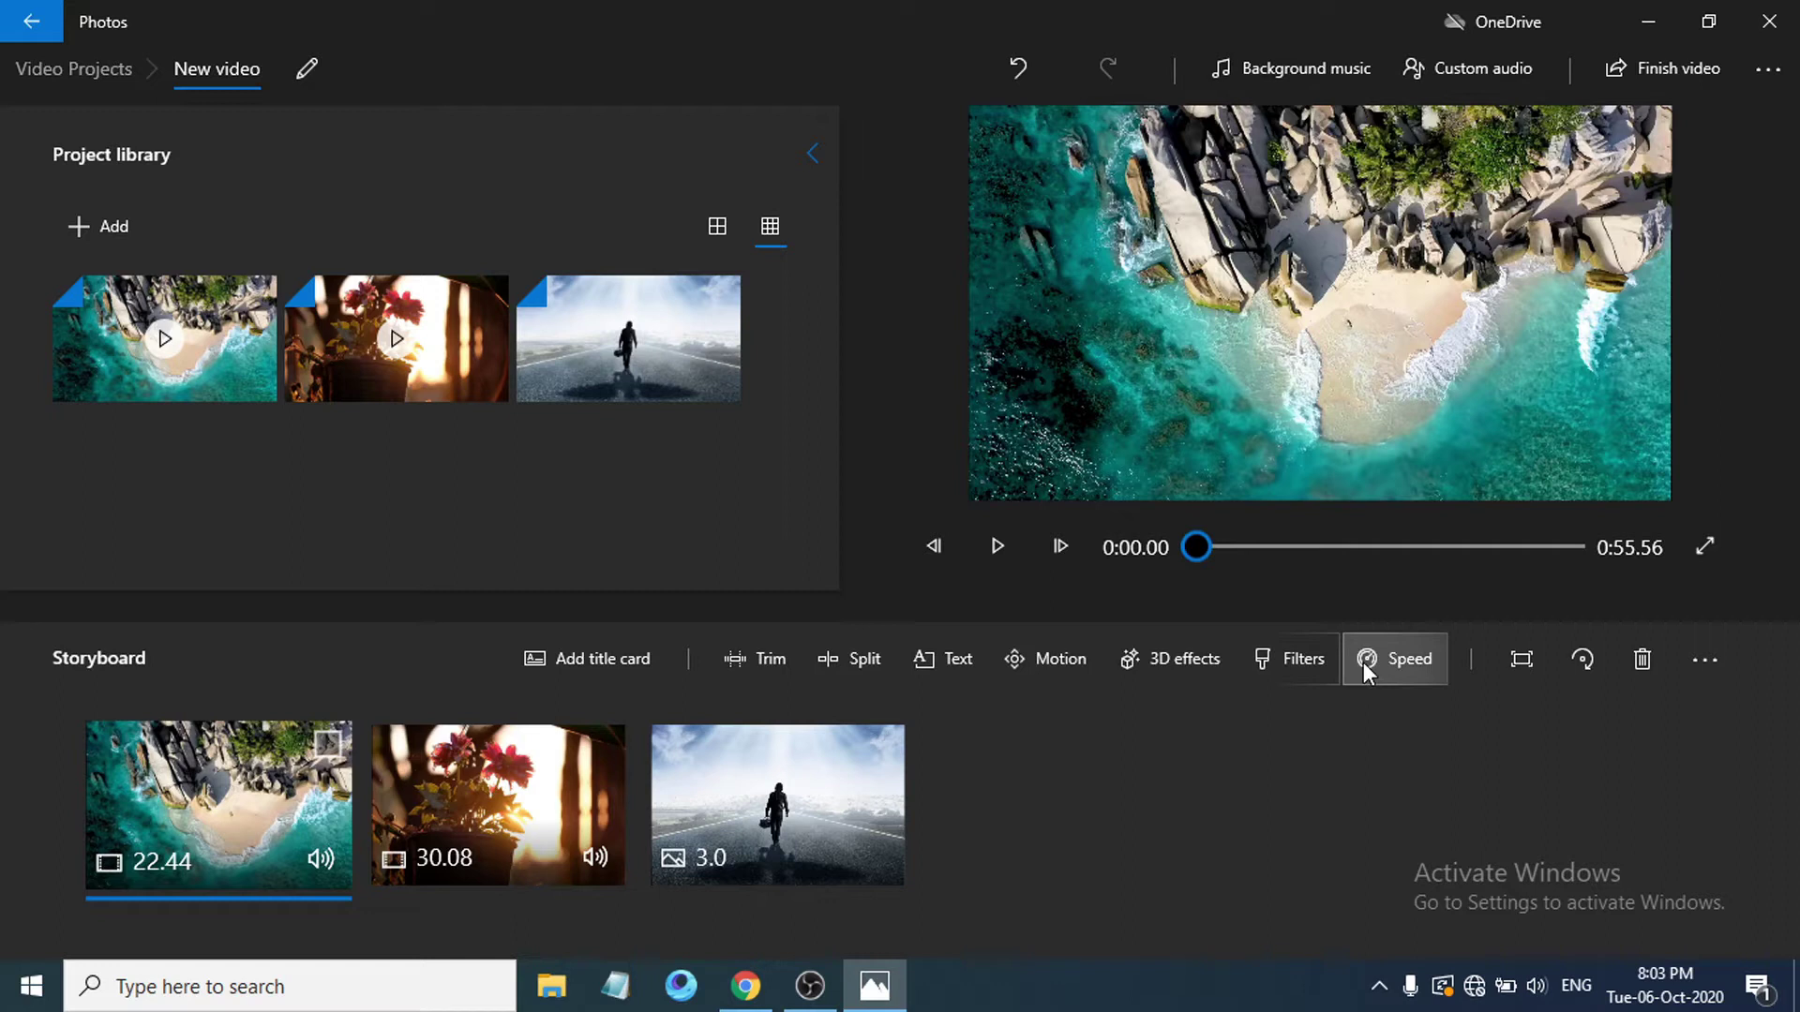
{"action": "left_click", "coordinate": [1500, 658]}
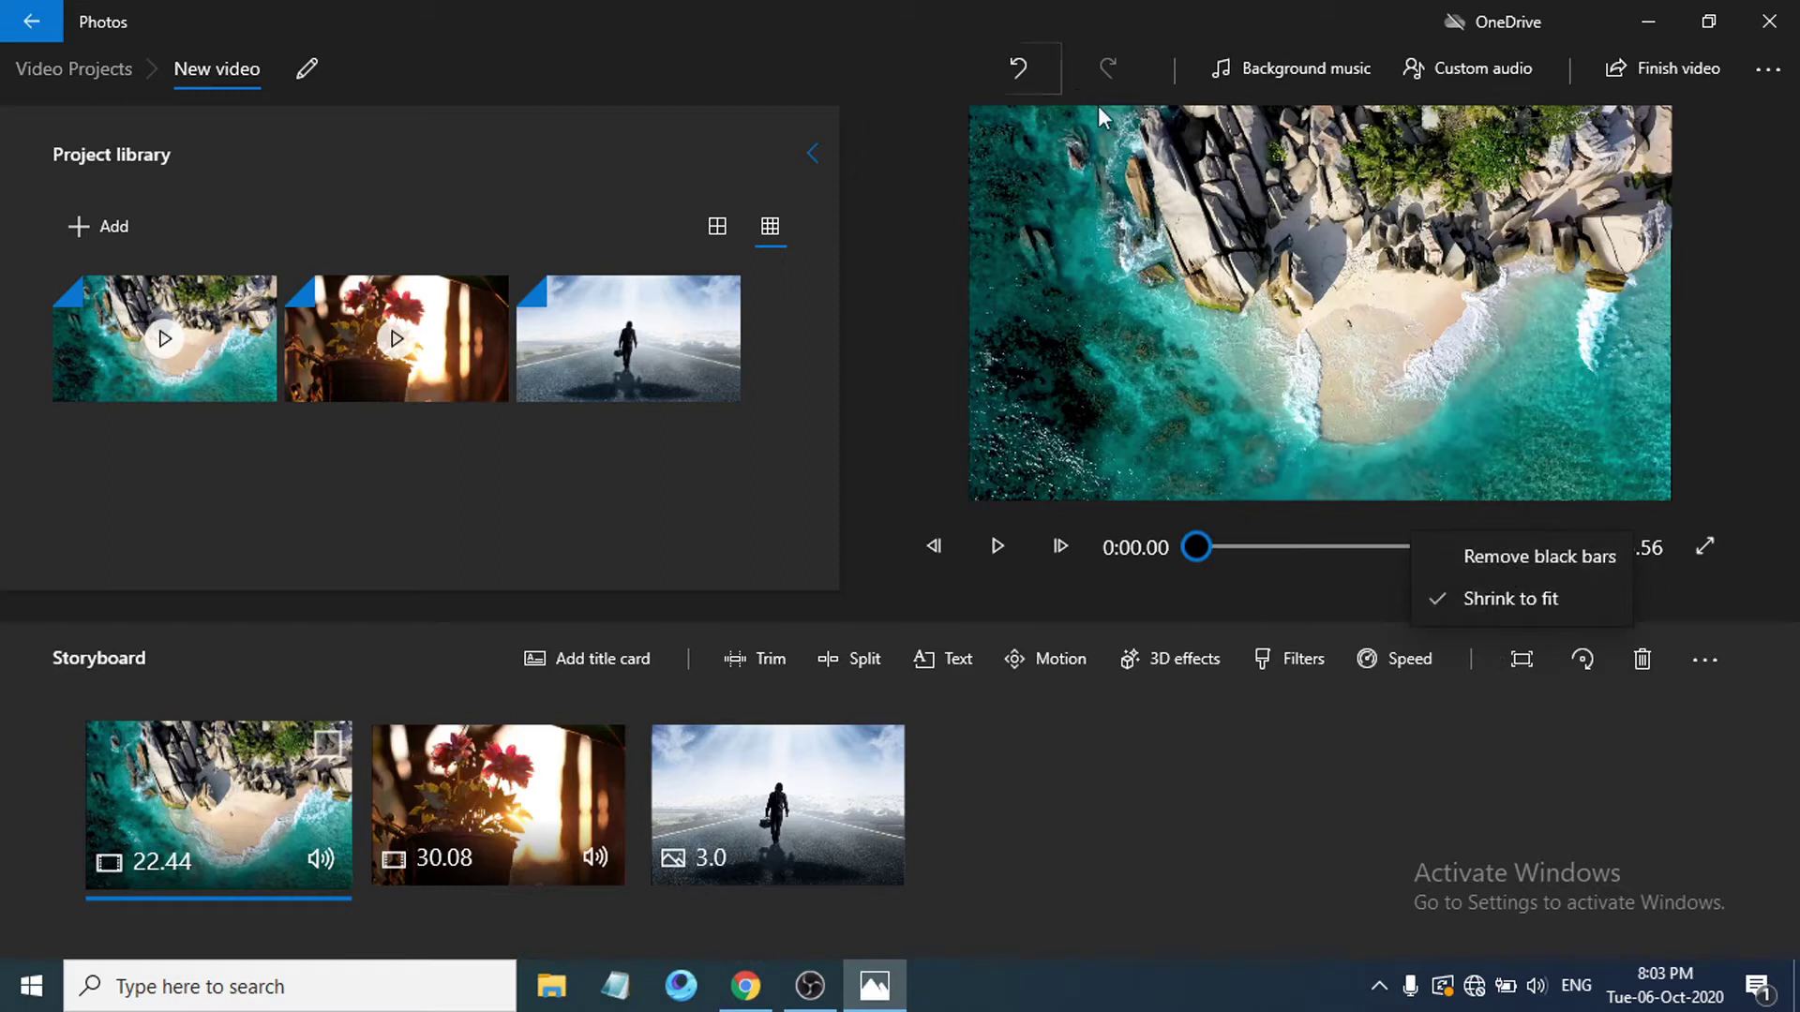
{"action": "left_click", "coordinate": [1470, 746]}
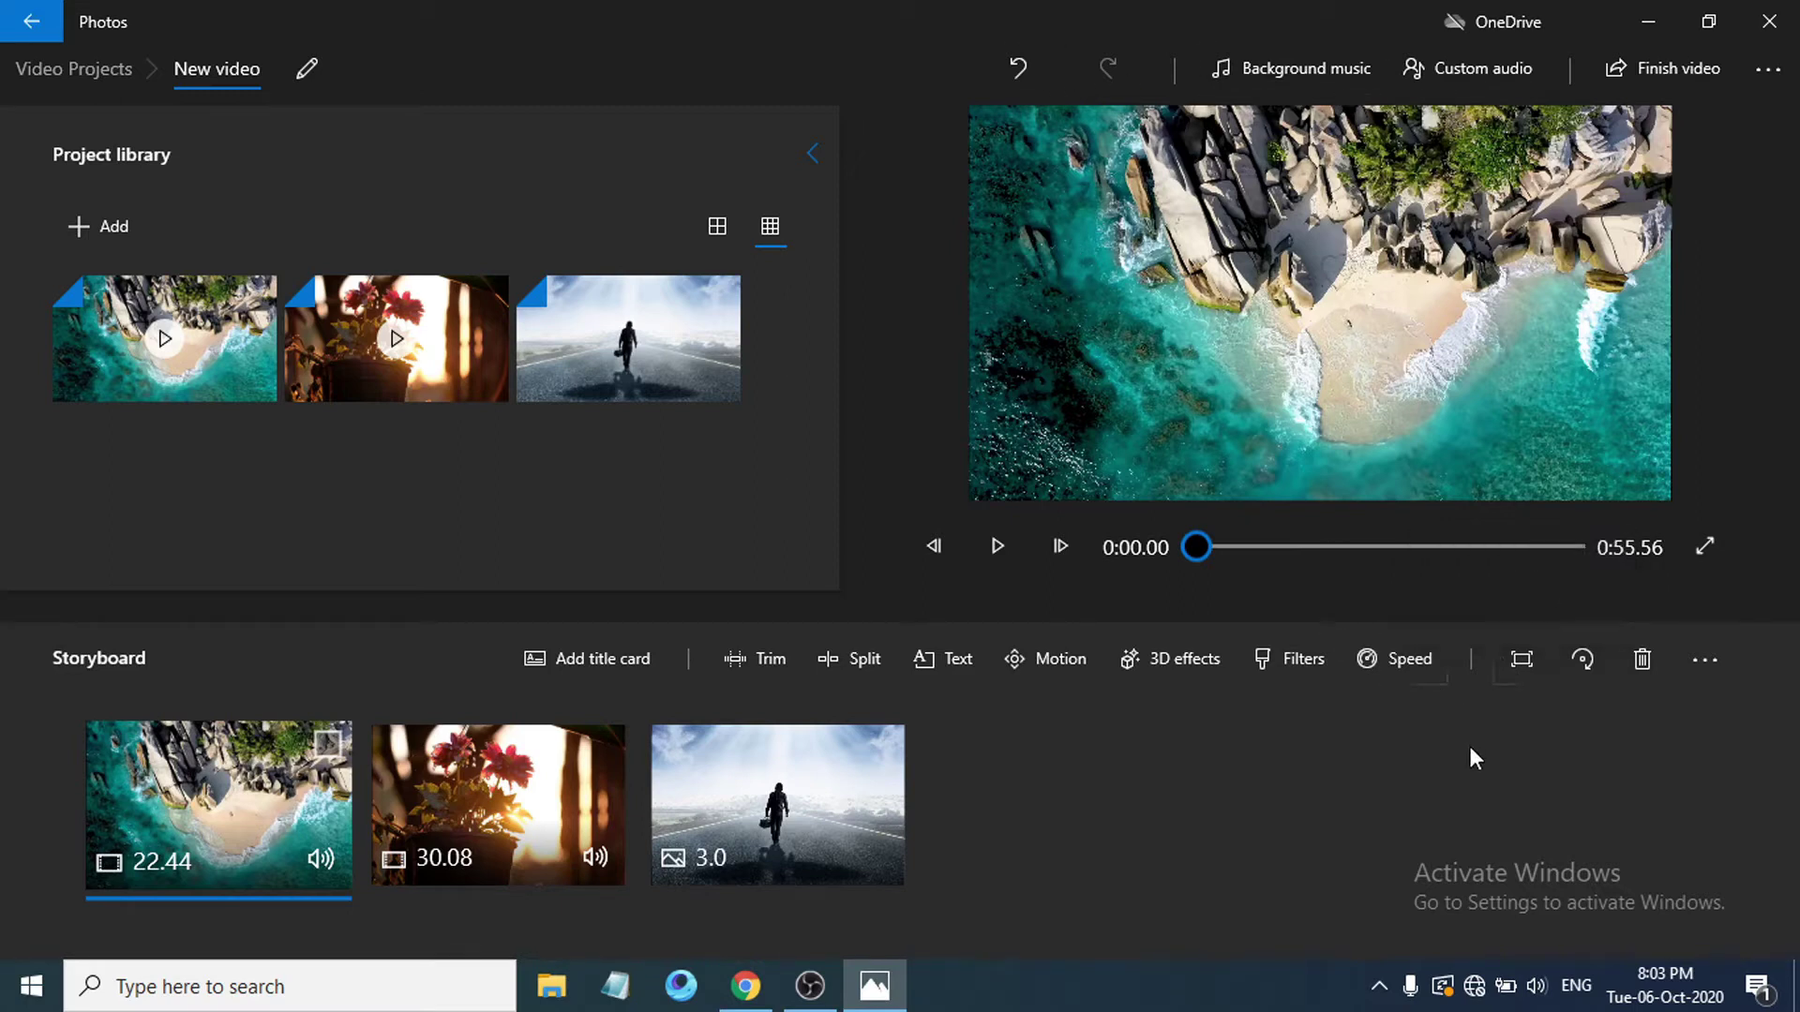
Trim the beach clip on the storyboard so it starts at 0:04.06 and ends at 0:14.46
{"action": "right_click", "coordinate": [246, 830]}
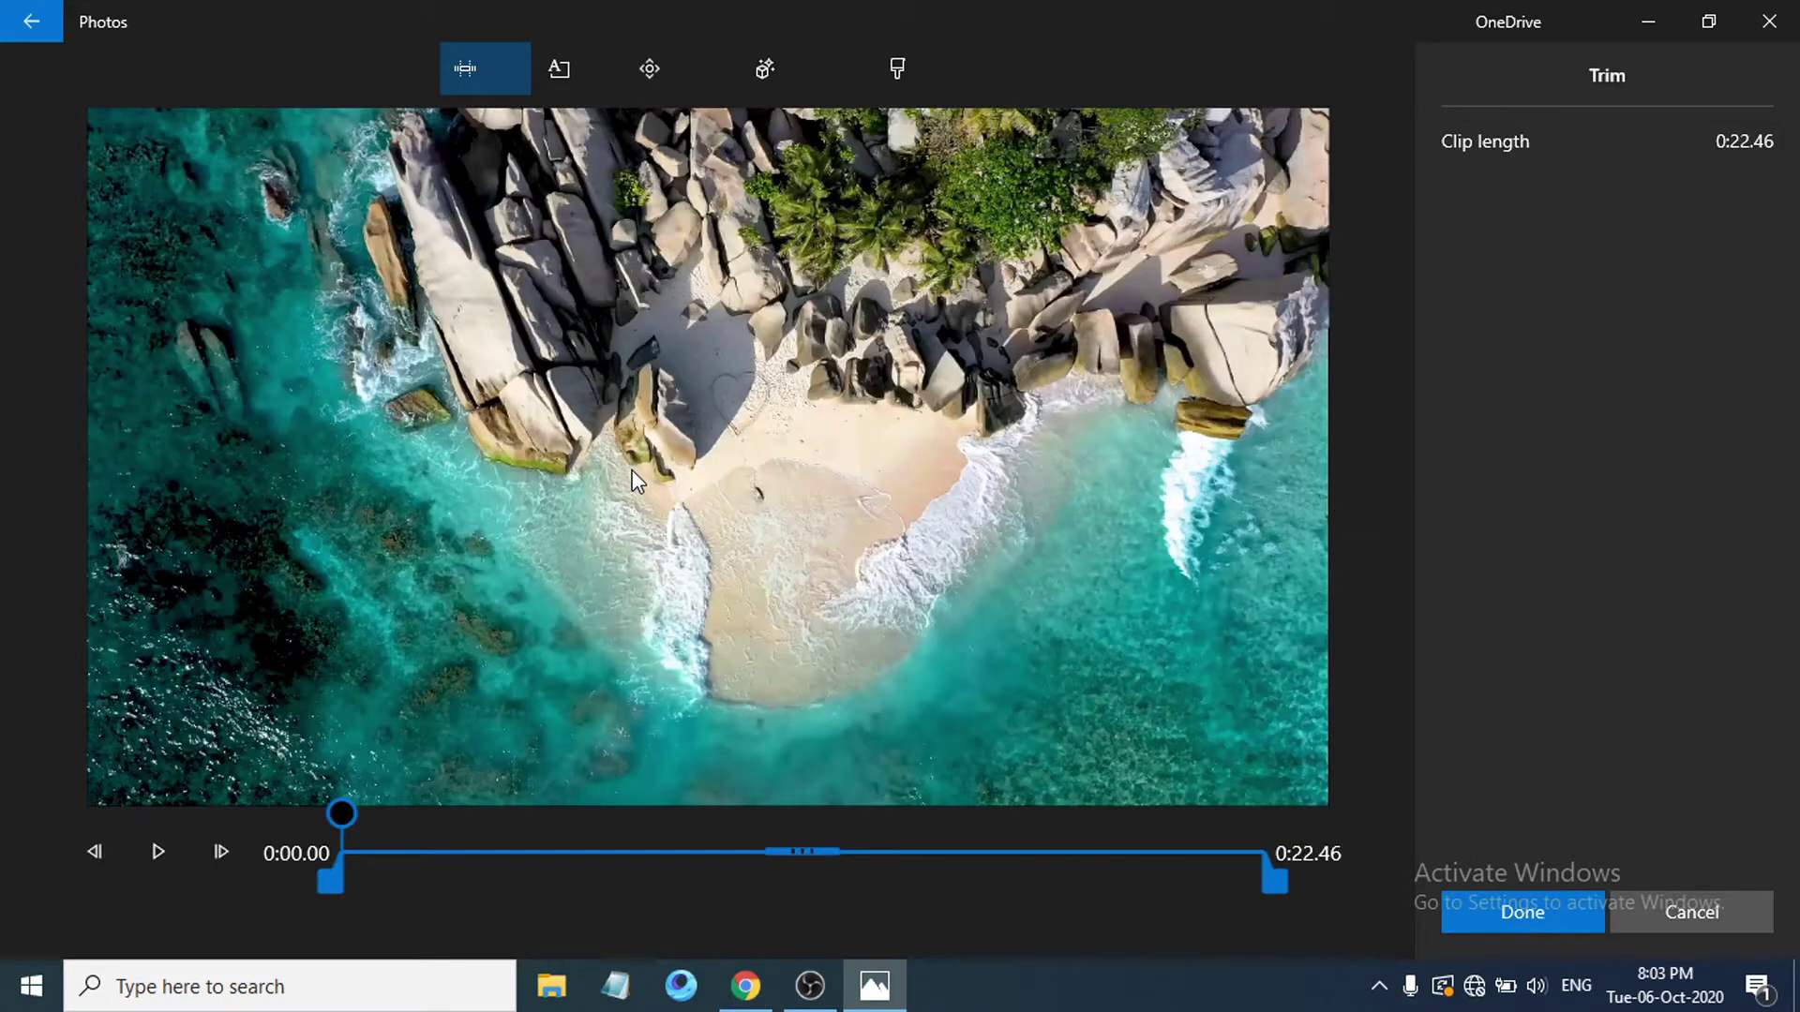
{"action": "left_click_drag", "start_coordinate": [339, 878], "coordinate": [650, 885]}
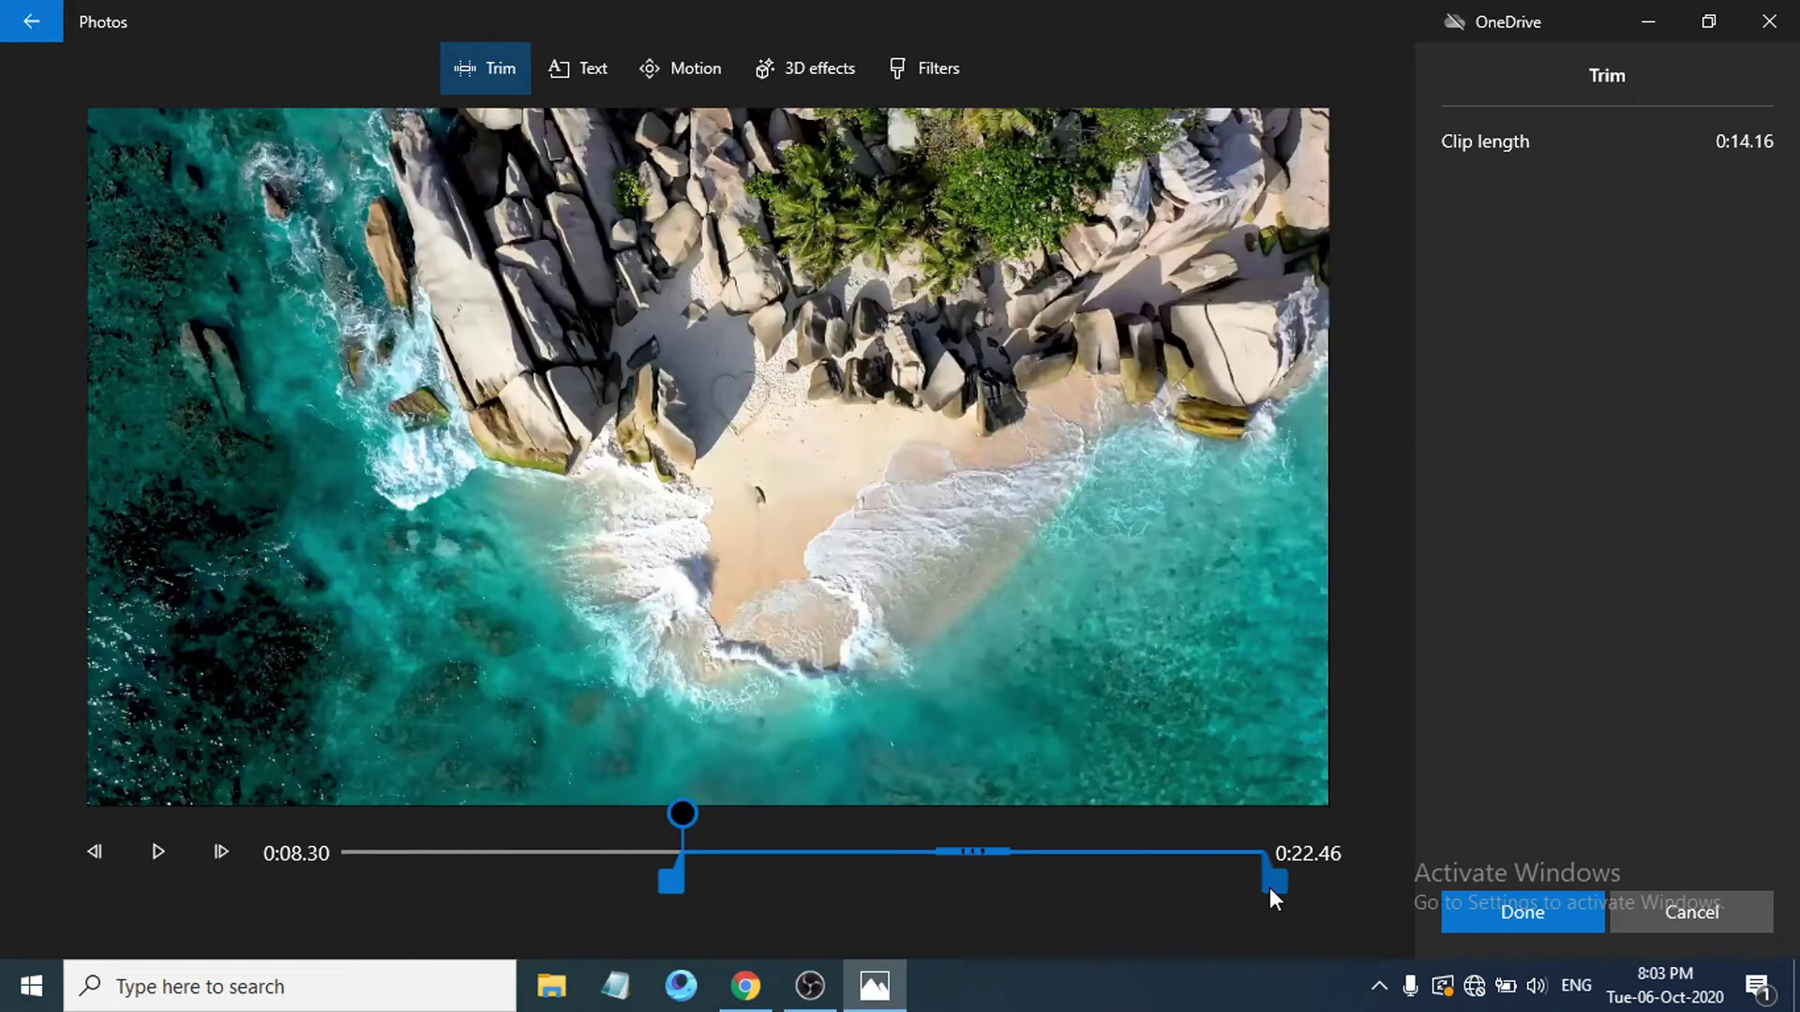
{"action": "left_click_drag", "start_coordinate": [1269, 886], "coordinate": [928, 896]}
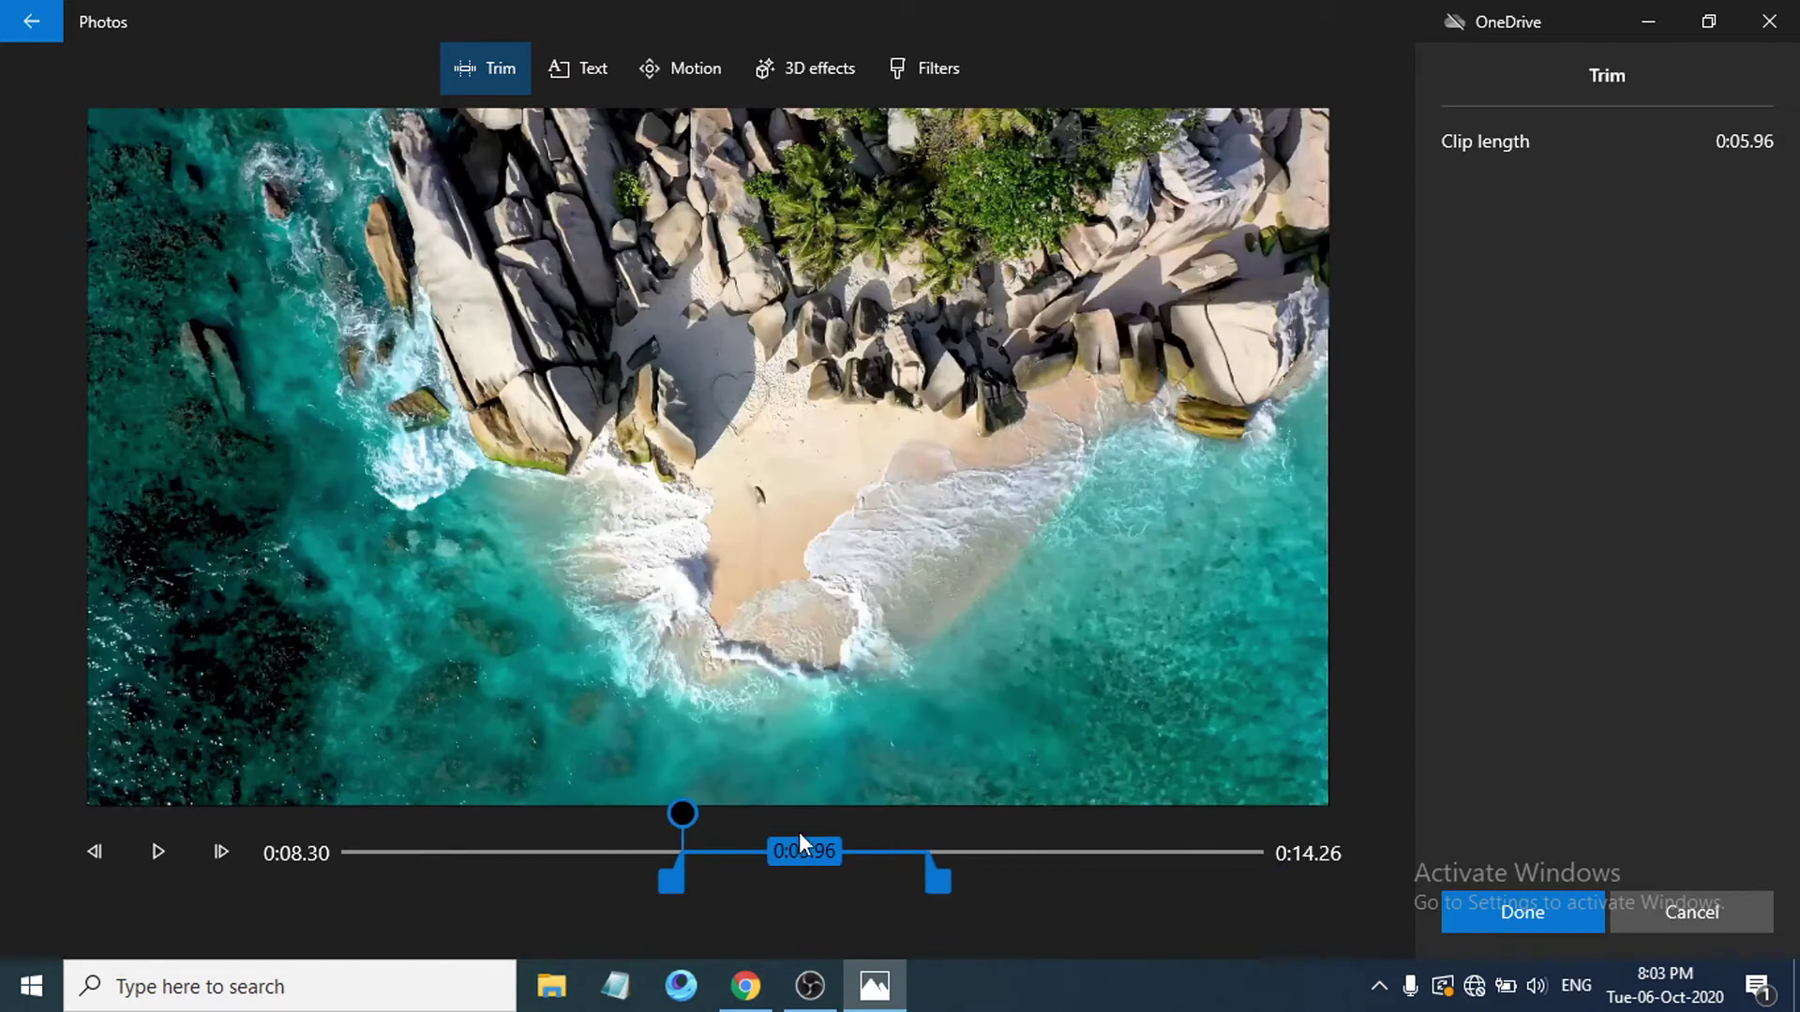
{"action": "left_click_drag", "start_coordinate": [662, 879], "coordinate": [533, 869]}
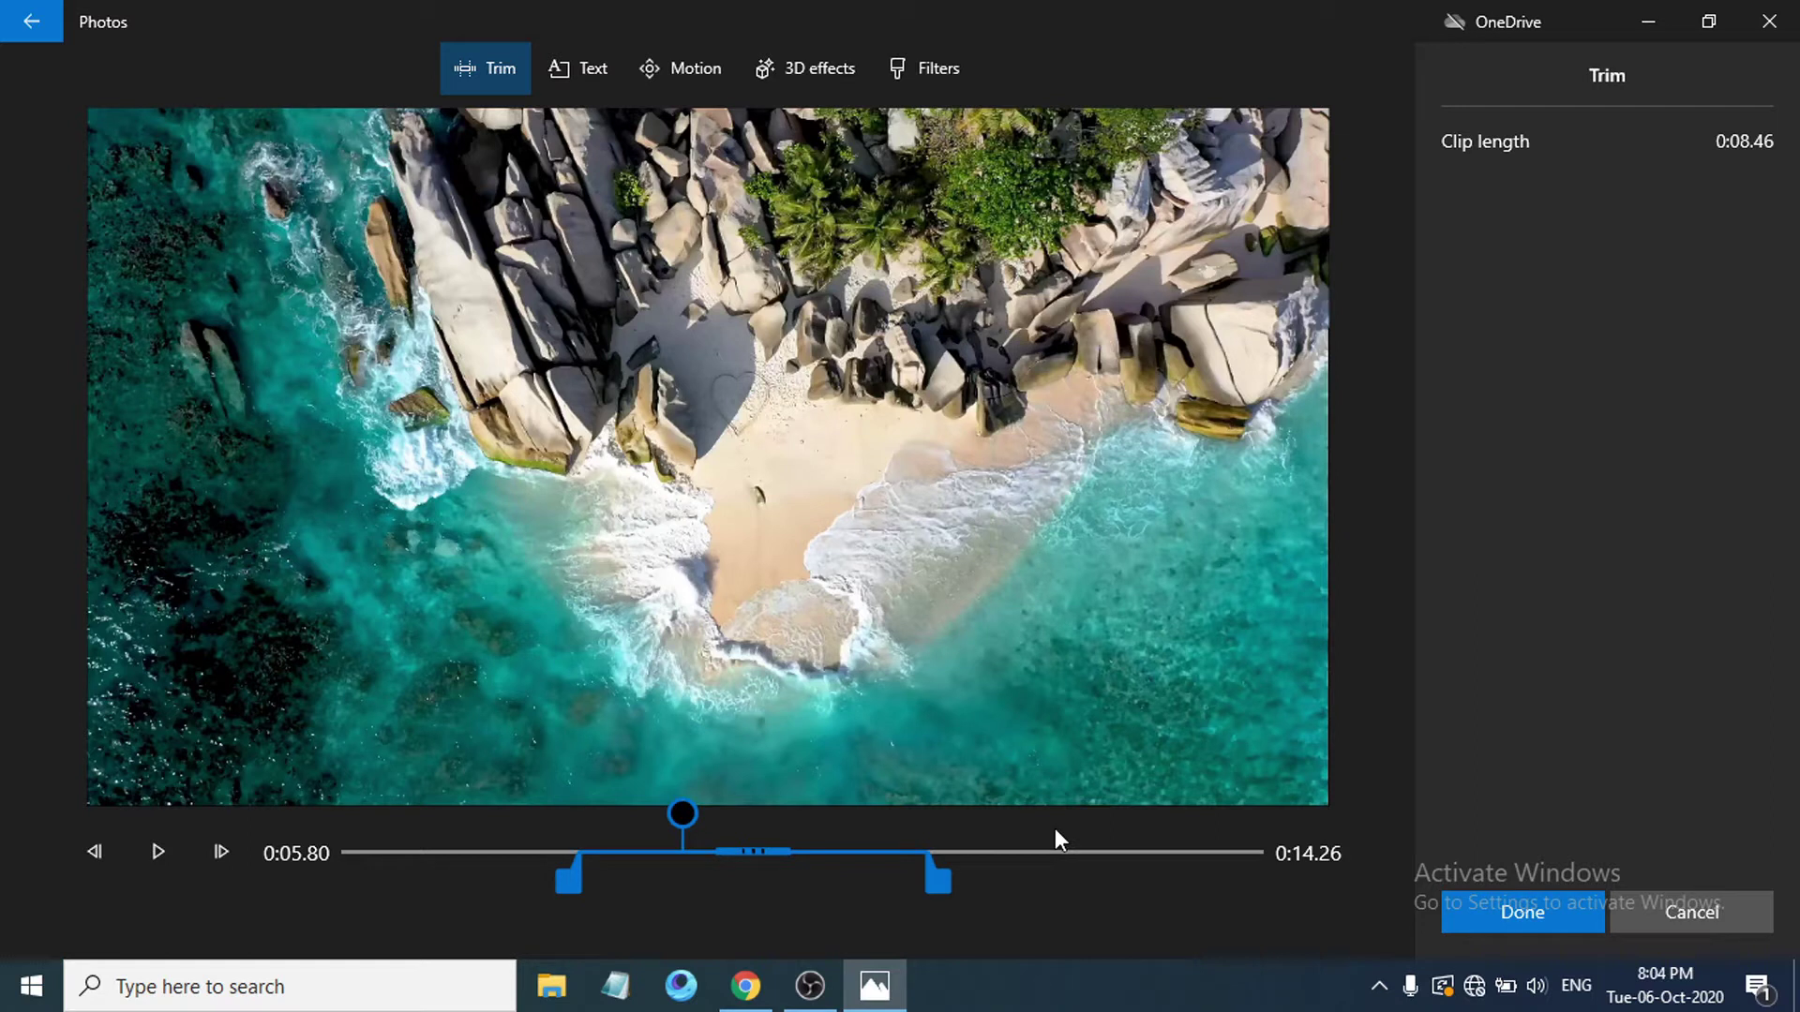
{"action": "left_click_drag", "start_coordinate": [942, 881], "coordinate": [1101, 888]}
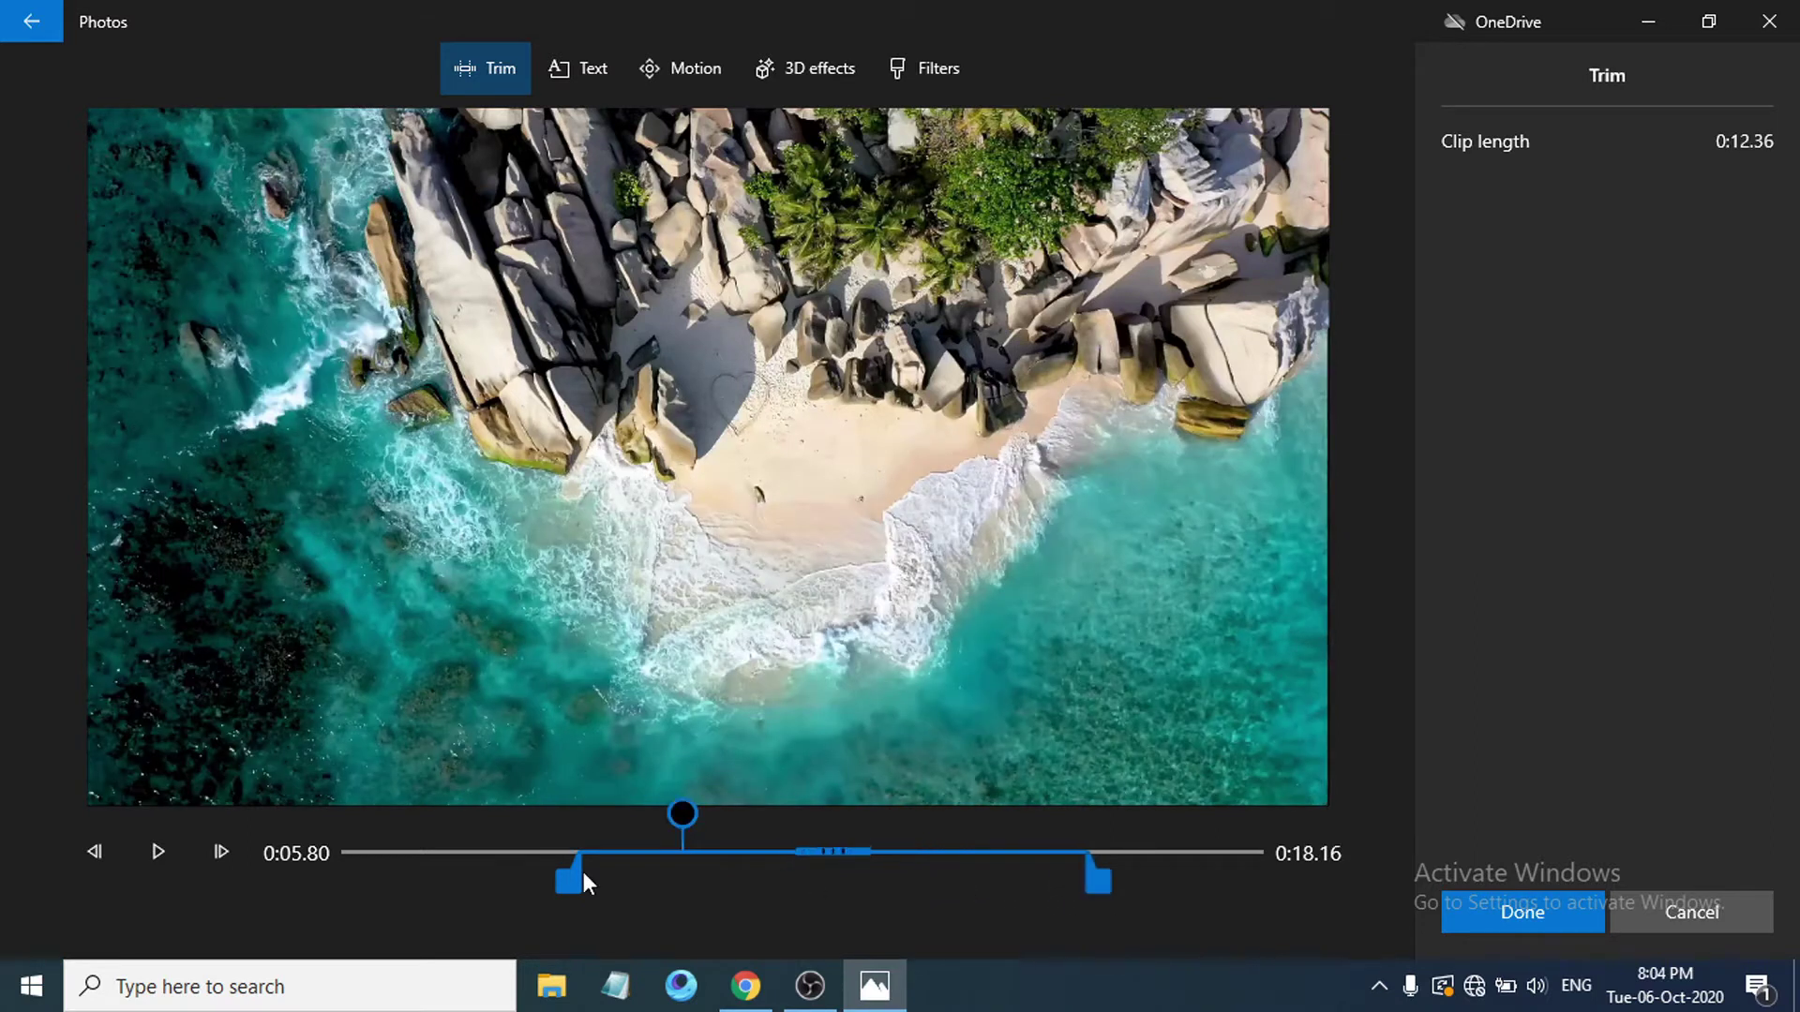
{"action": "left_click_drag", "start_coordinate": [572, 879], "coordinate": [314, 859]}
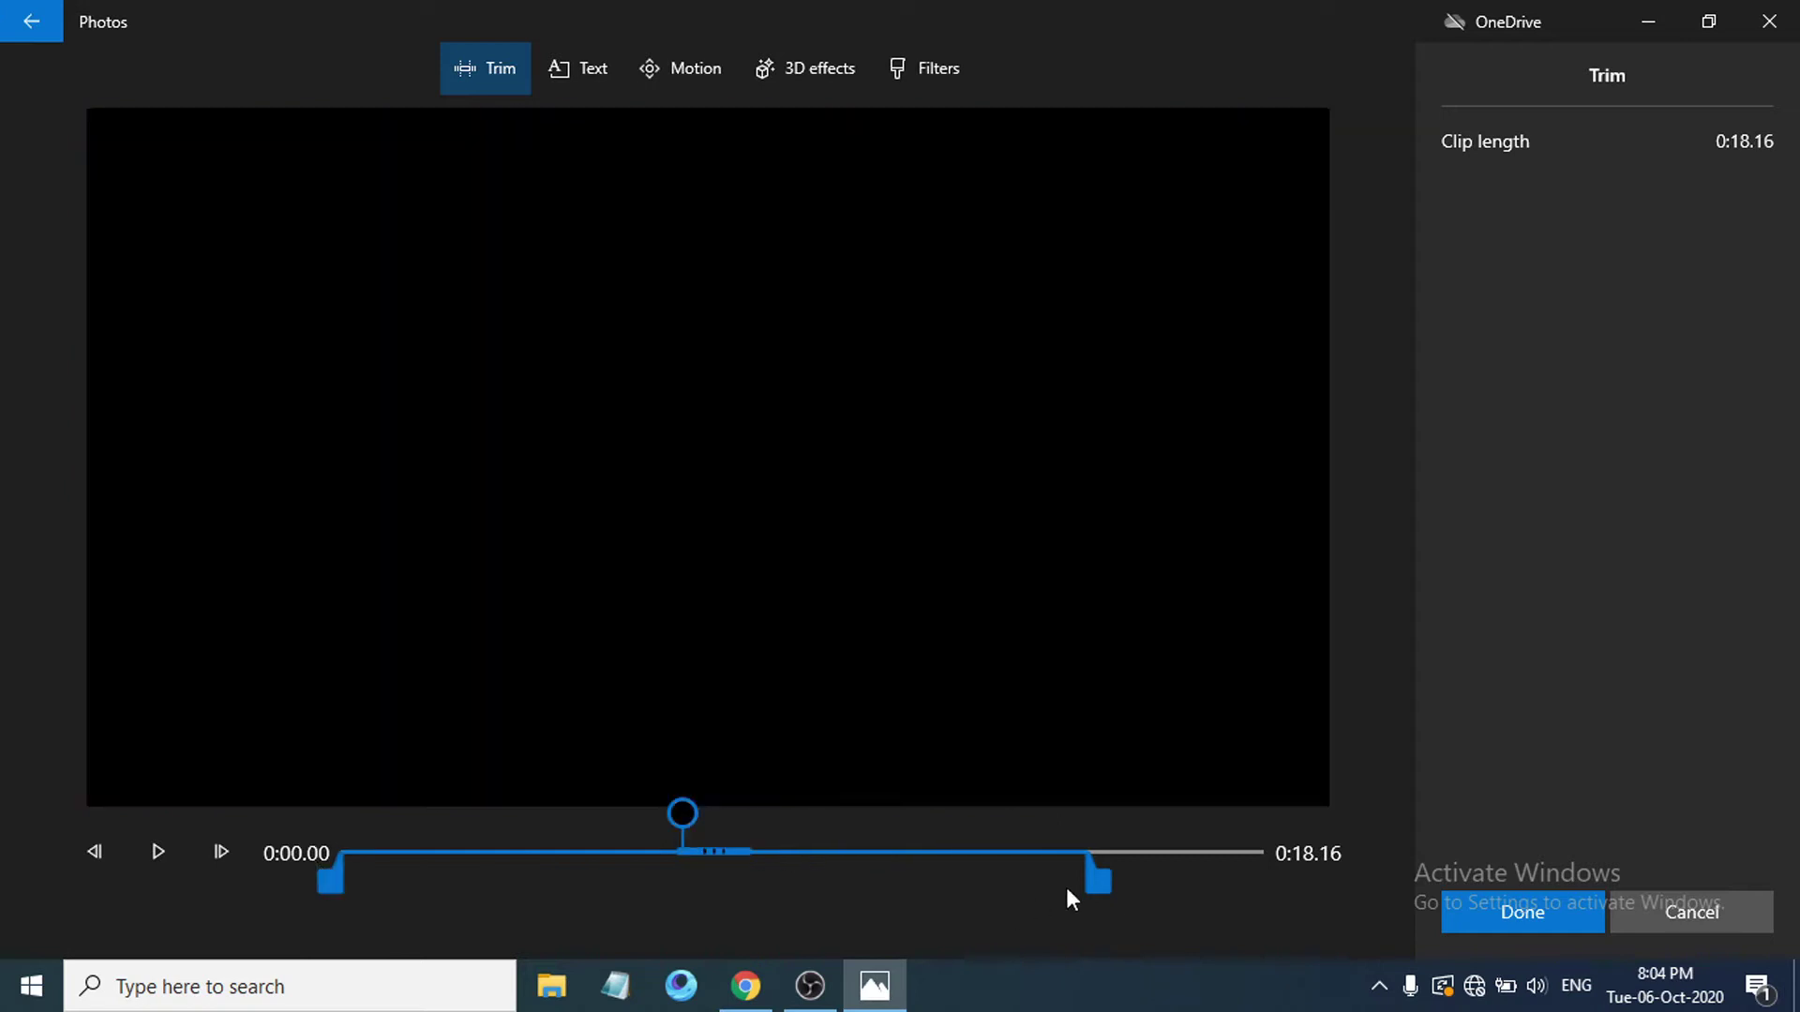
{"action": "left_click_drag", "start_coordinate": [1094, 879], "coordinate": [946, 881]}
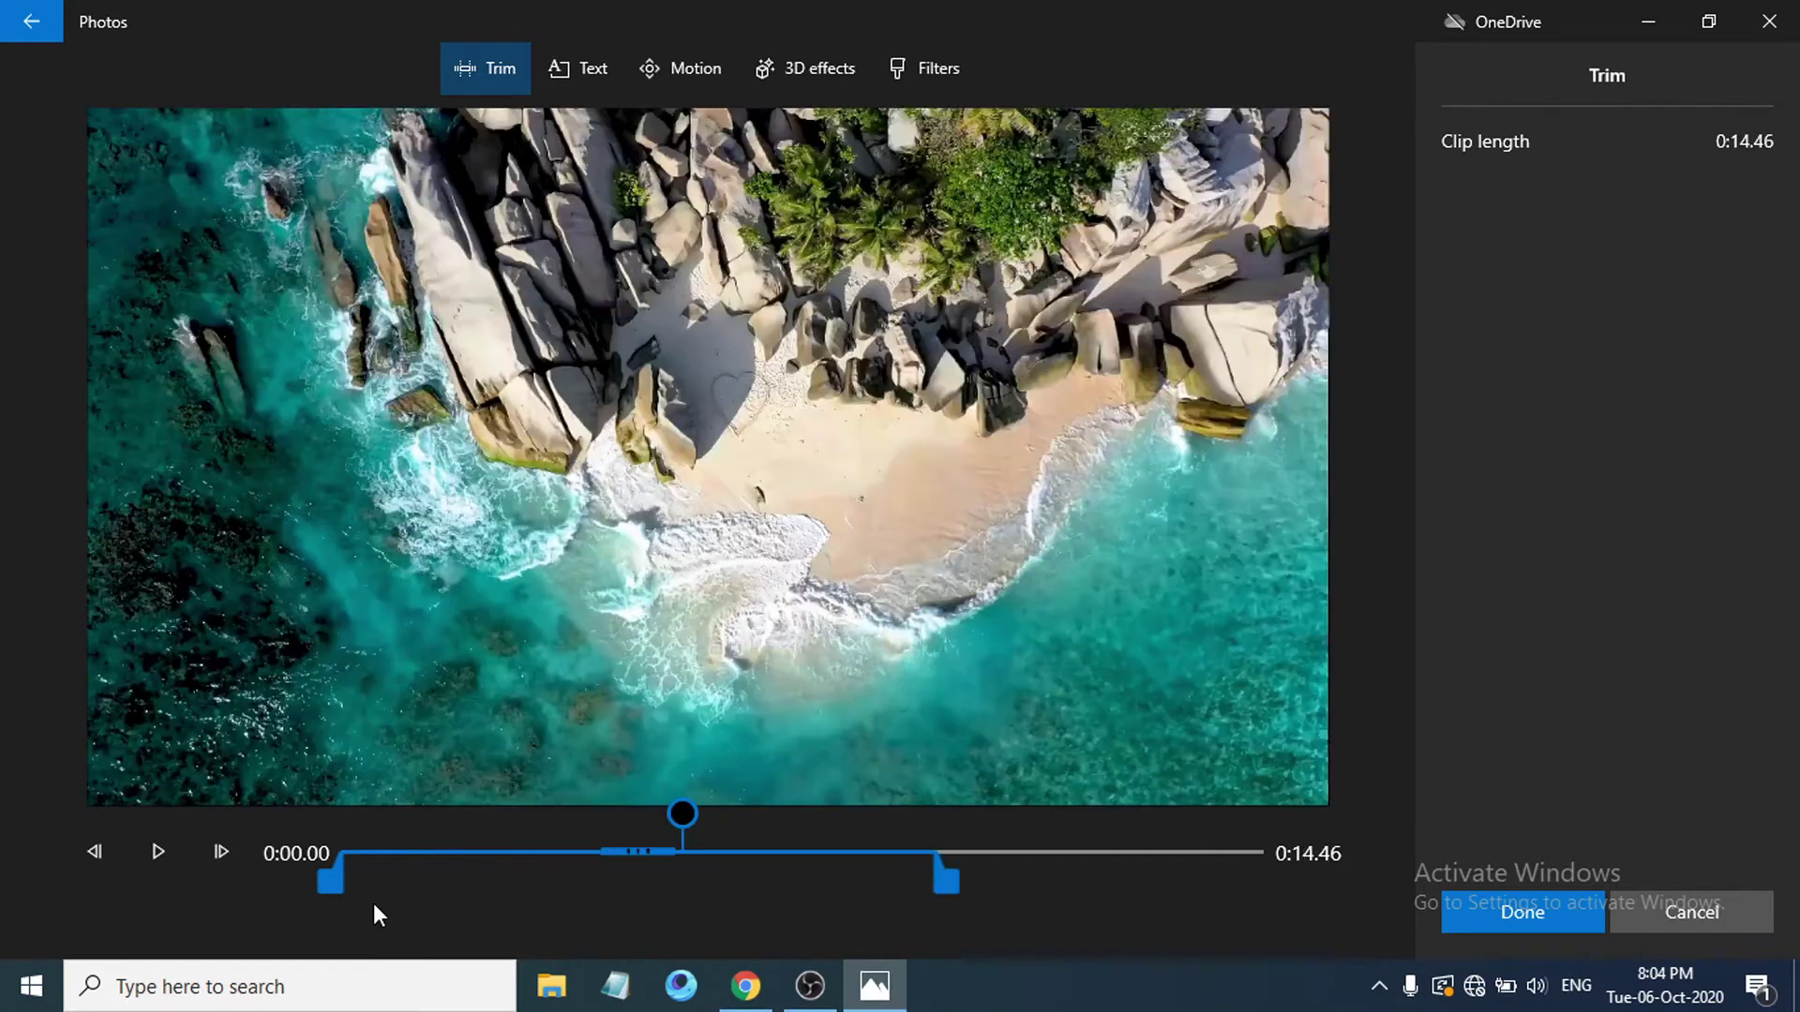
{"action": "left_click_drag", "start_coordinate": [373, 903], "coordinate": [517, 877]}
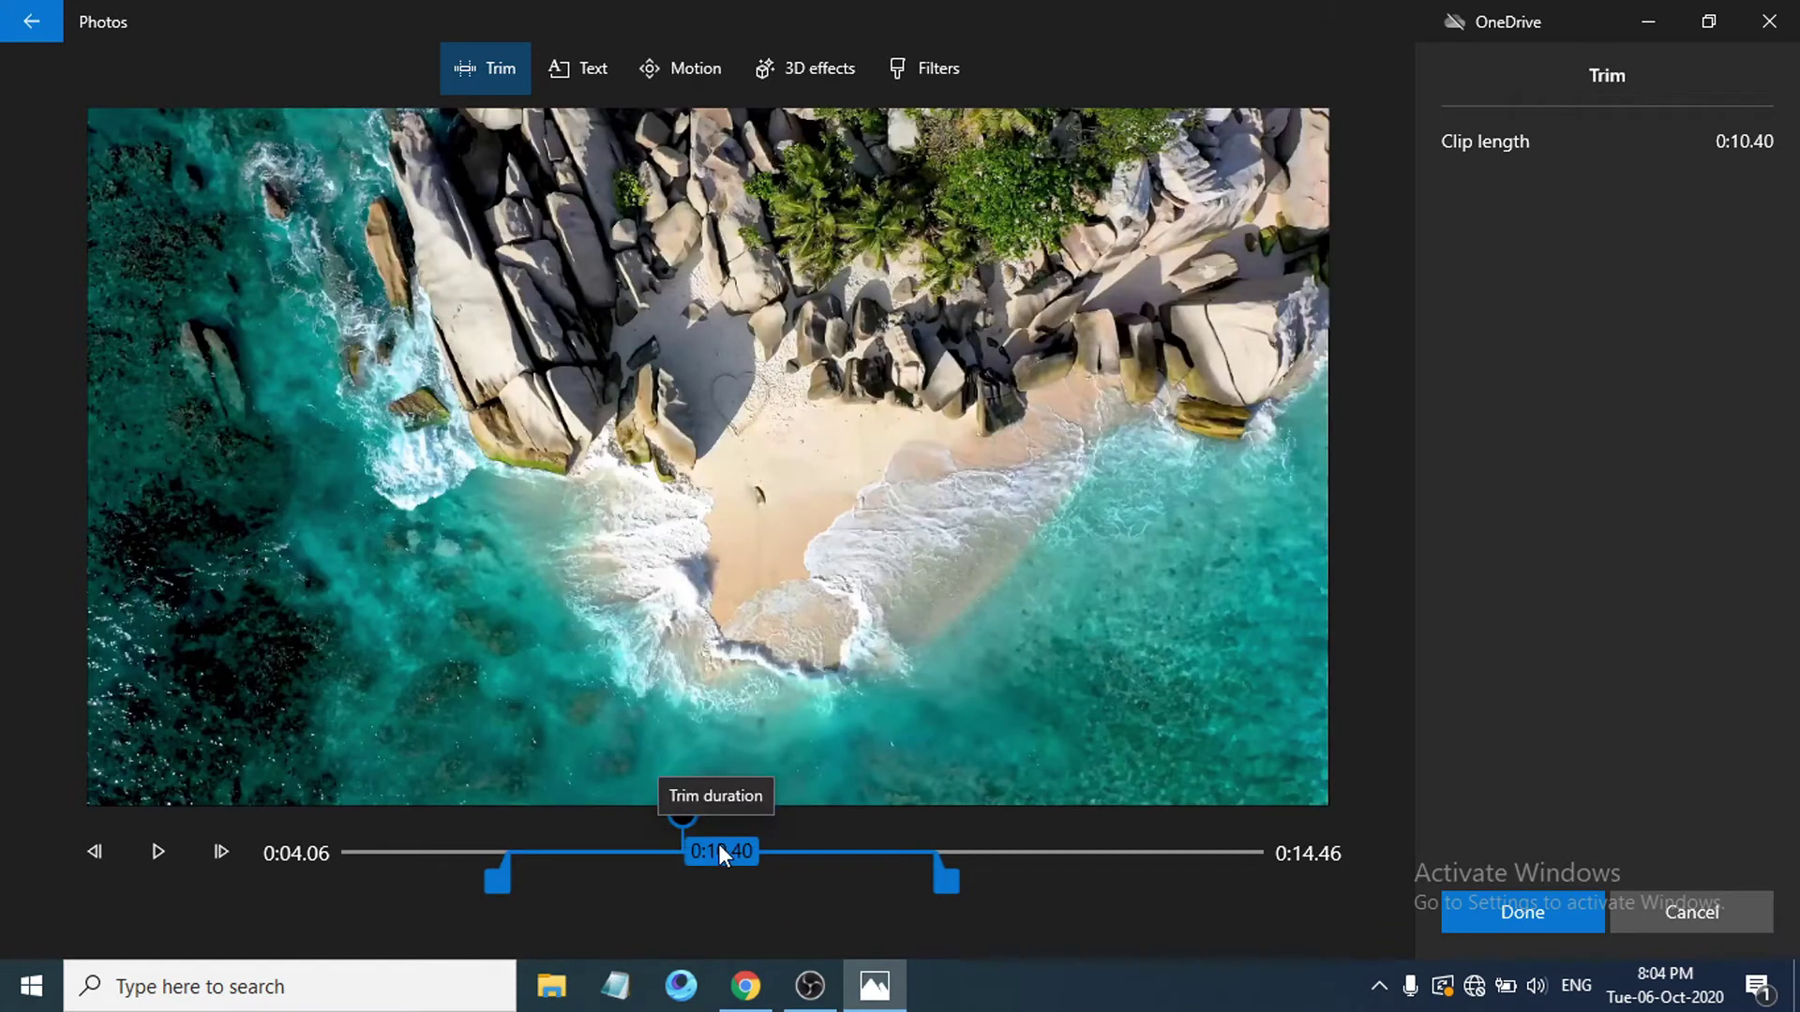
{"action": "left_click", "coordinate": [1453, 924]}
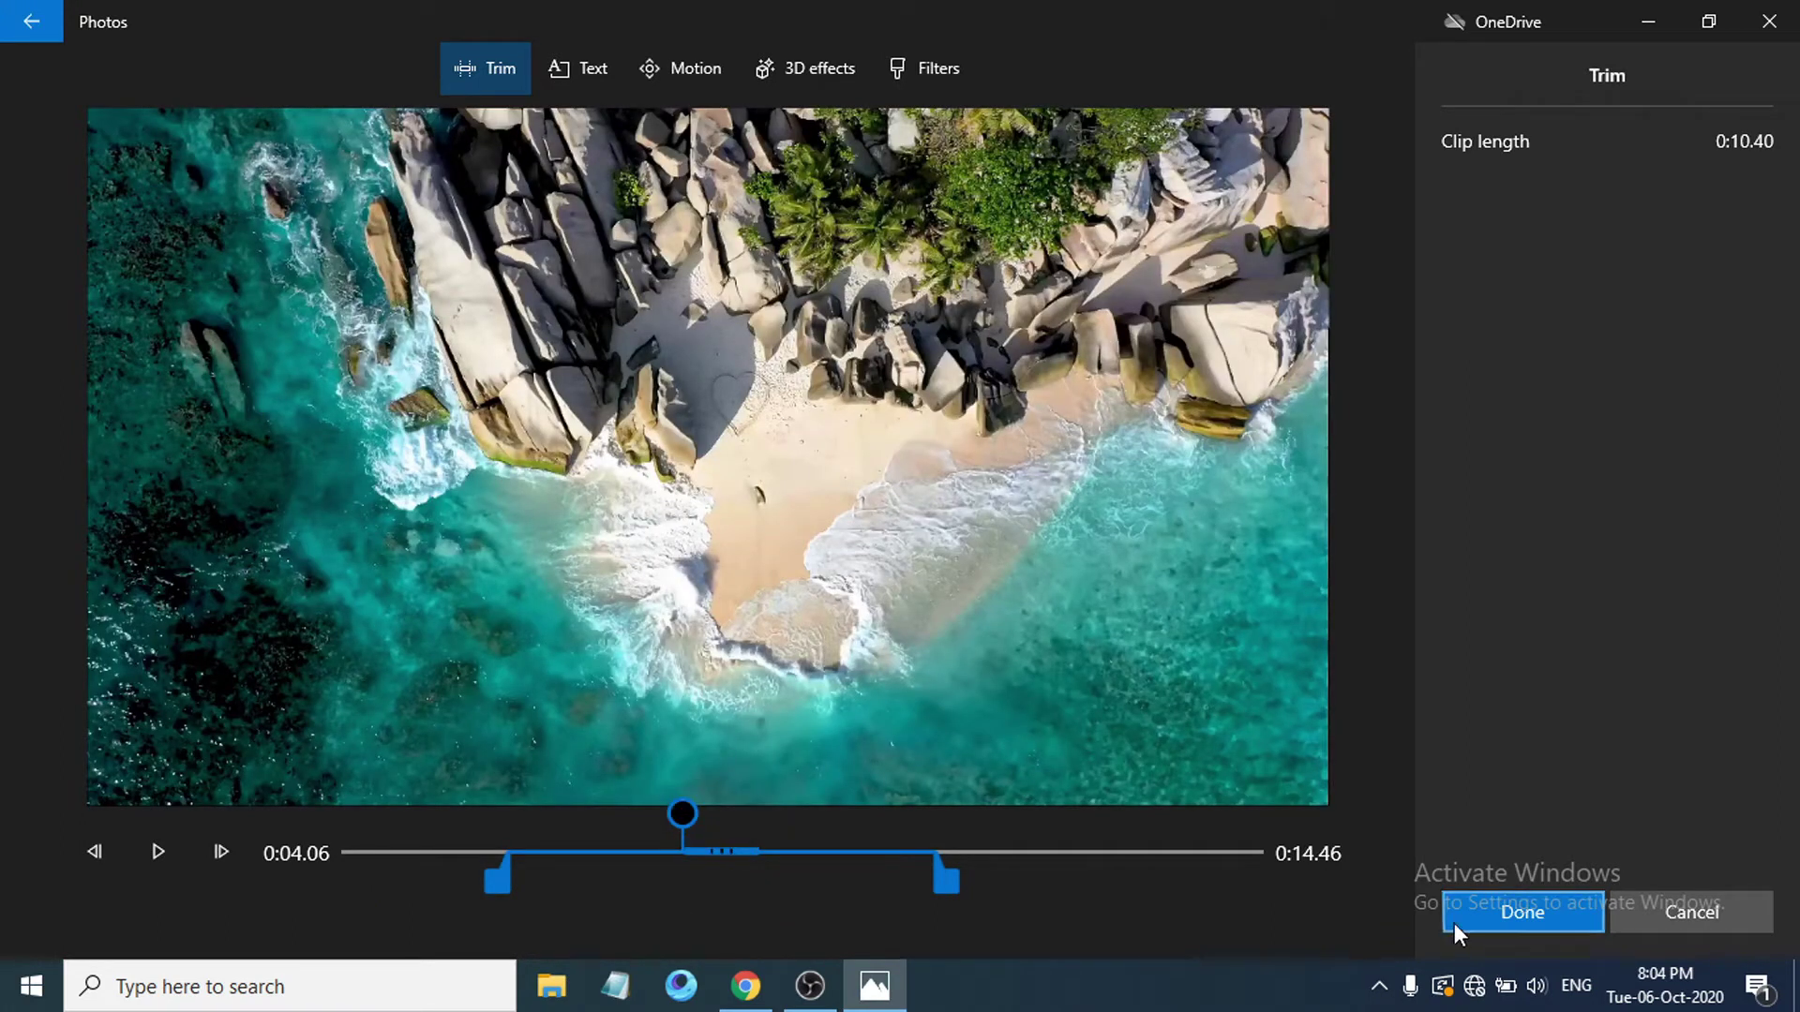
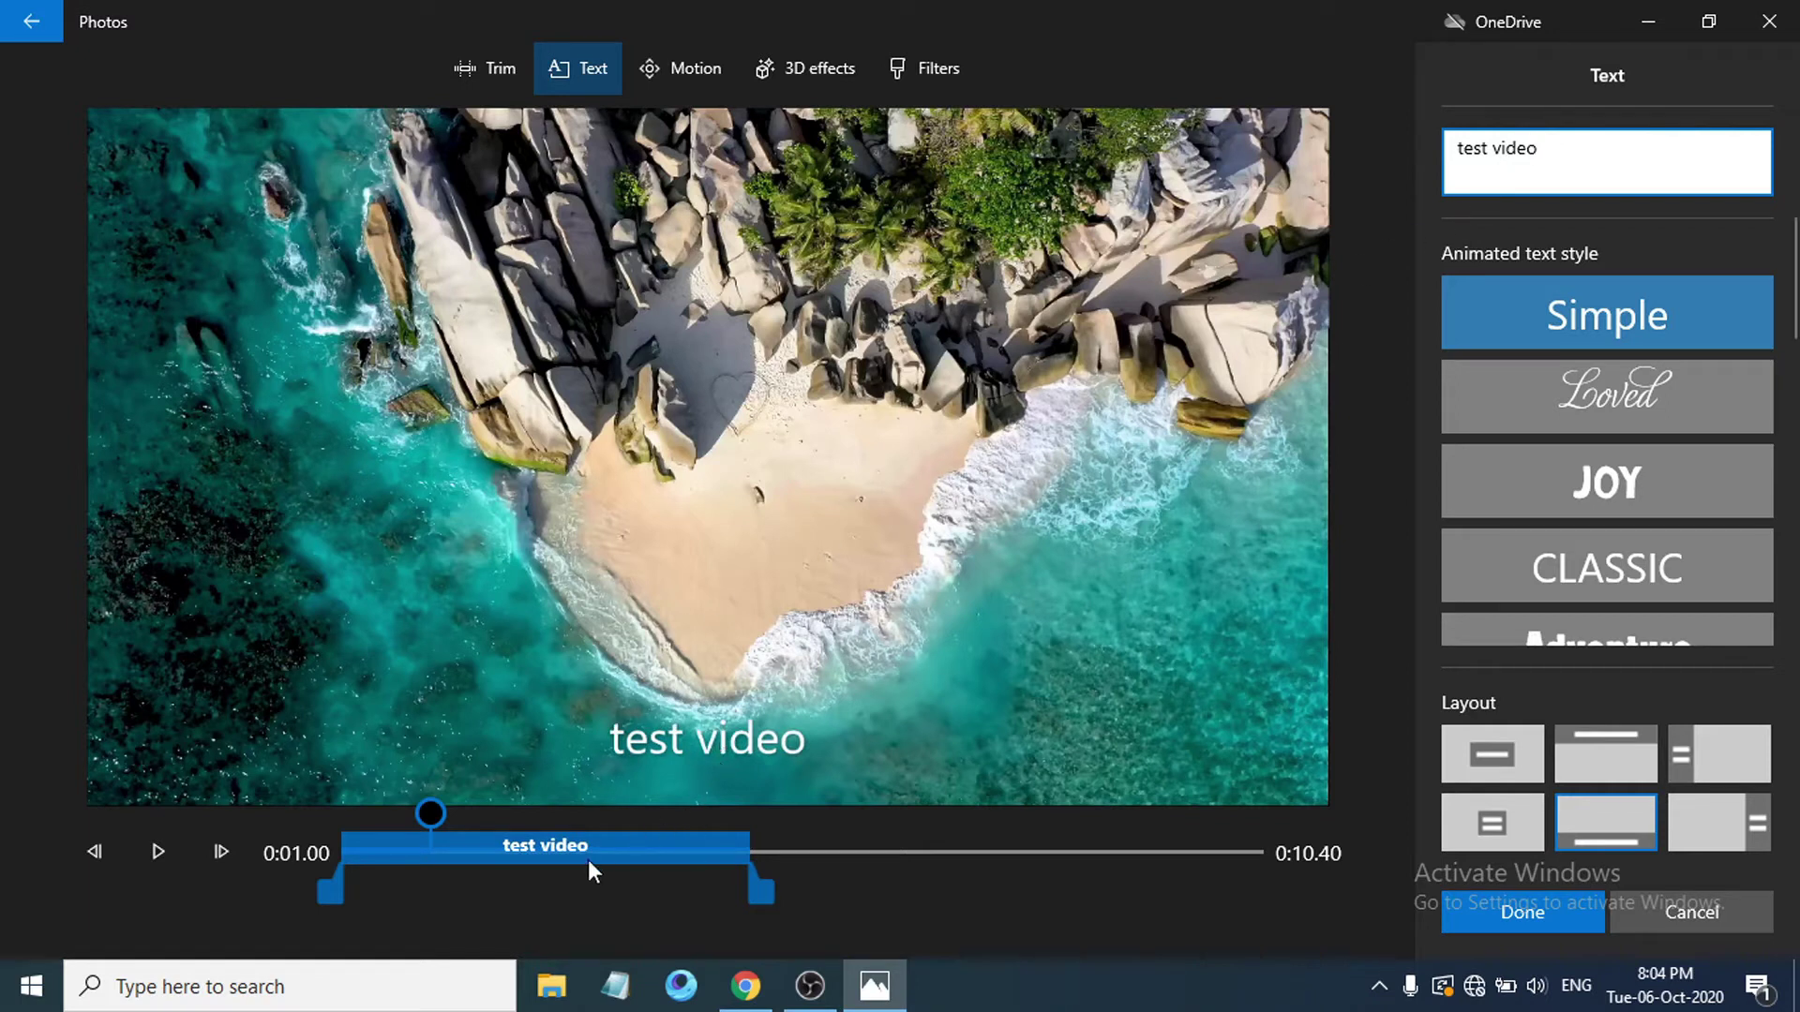
Try the Loved, Joy, Classic, Adventure, Quiet, Bold and Fresh animated styles on the "test video" text
{"action": "left_click", "coordinate": [1596, 397]}
{"action": "left_click", "coordinate": [1559, 497]}
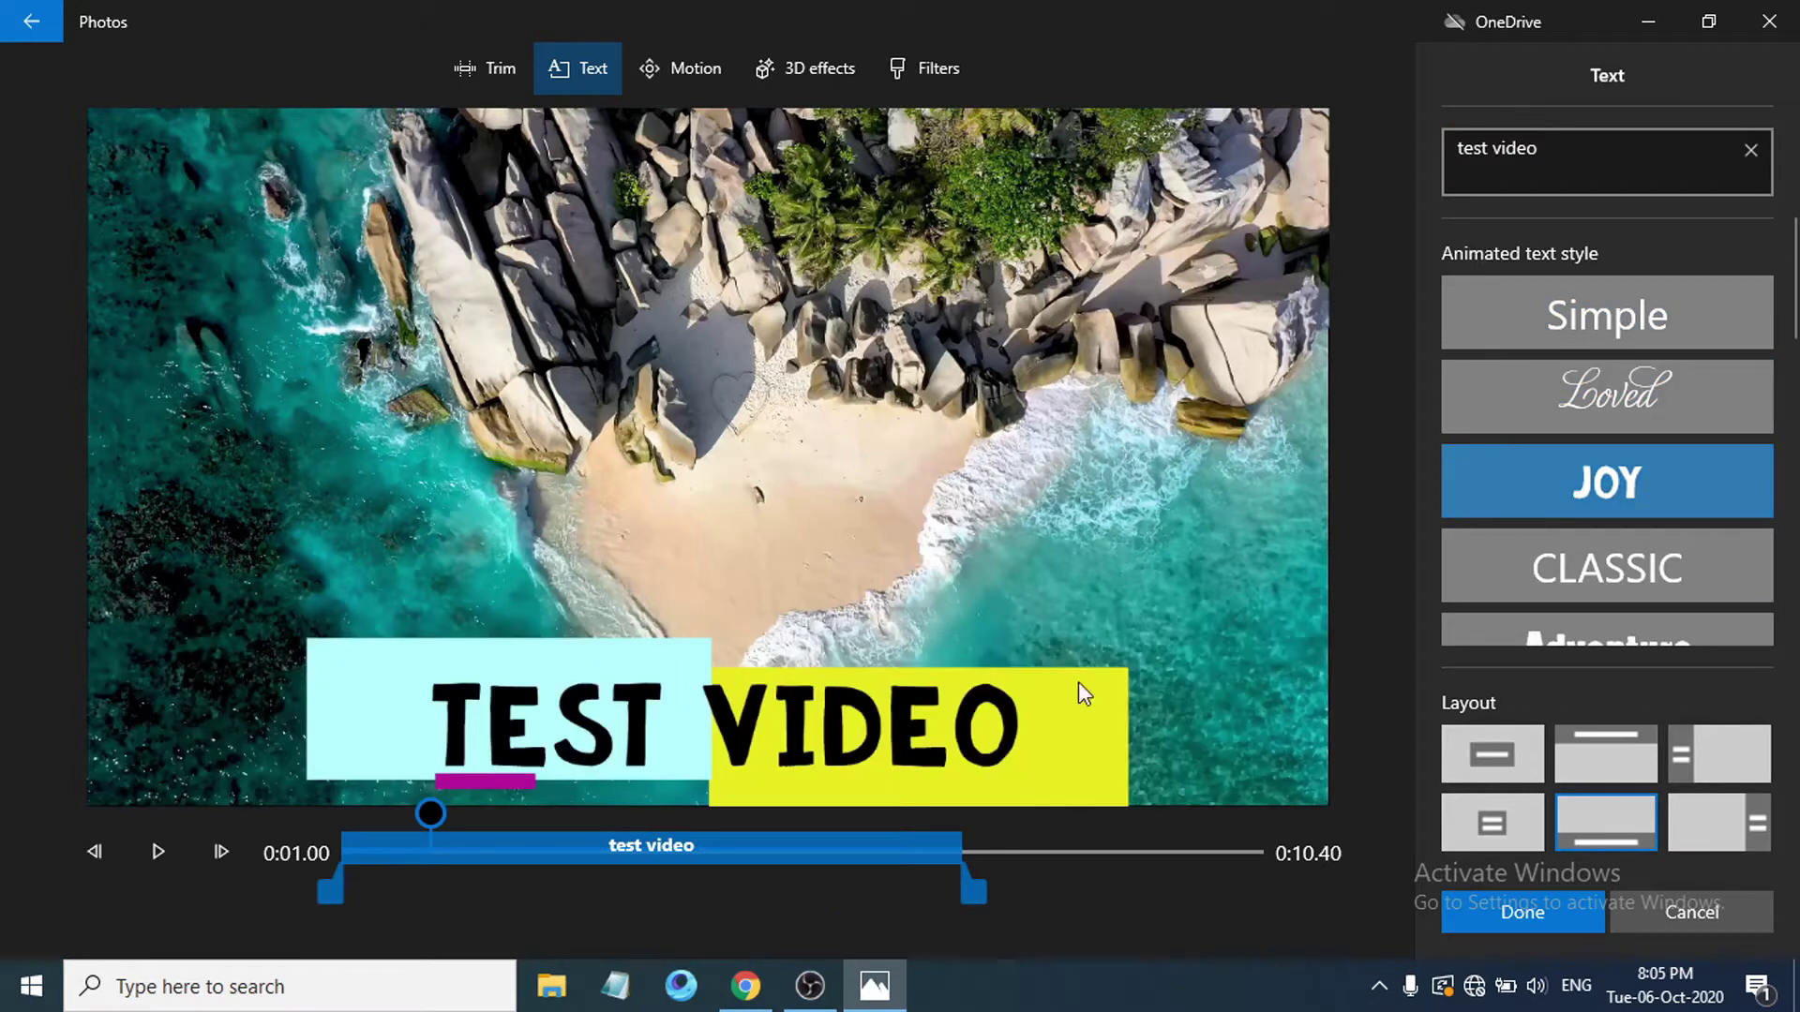
{"action": "left_click", "coordinate": [1492, 586]}
{"action": "scroll", "coordinate": [1592, 496], "scroll_direction": "down", "scroll_amount": 3}
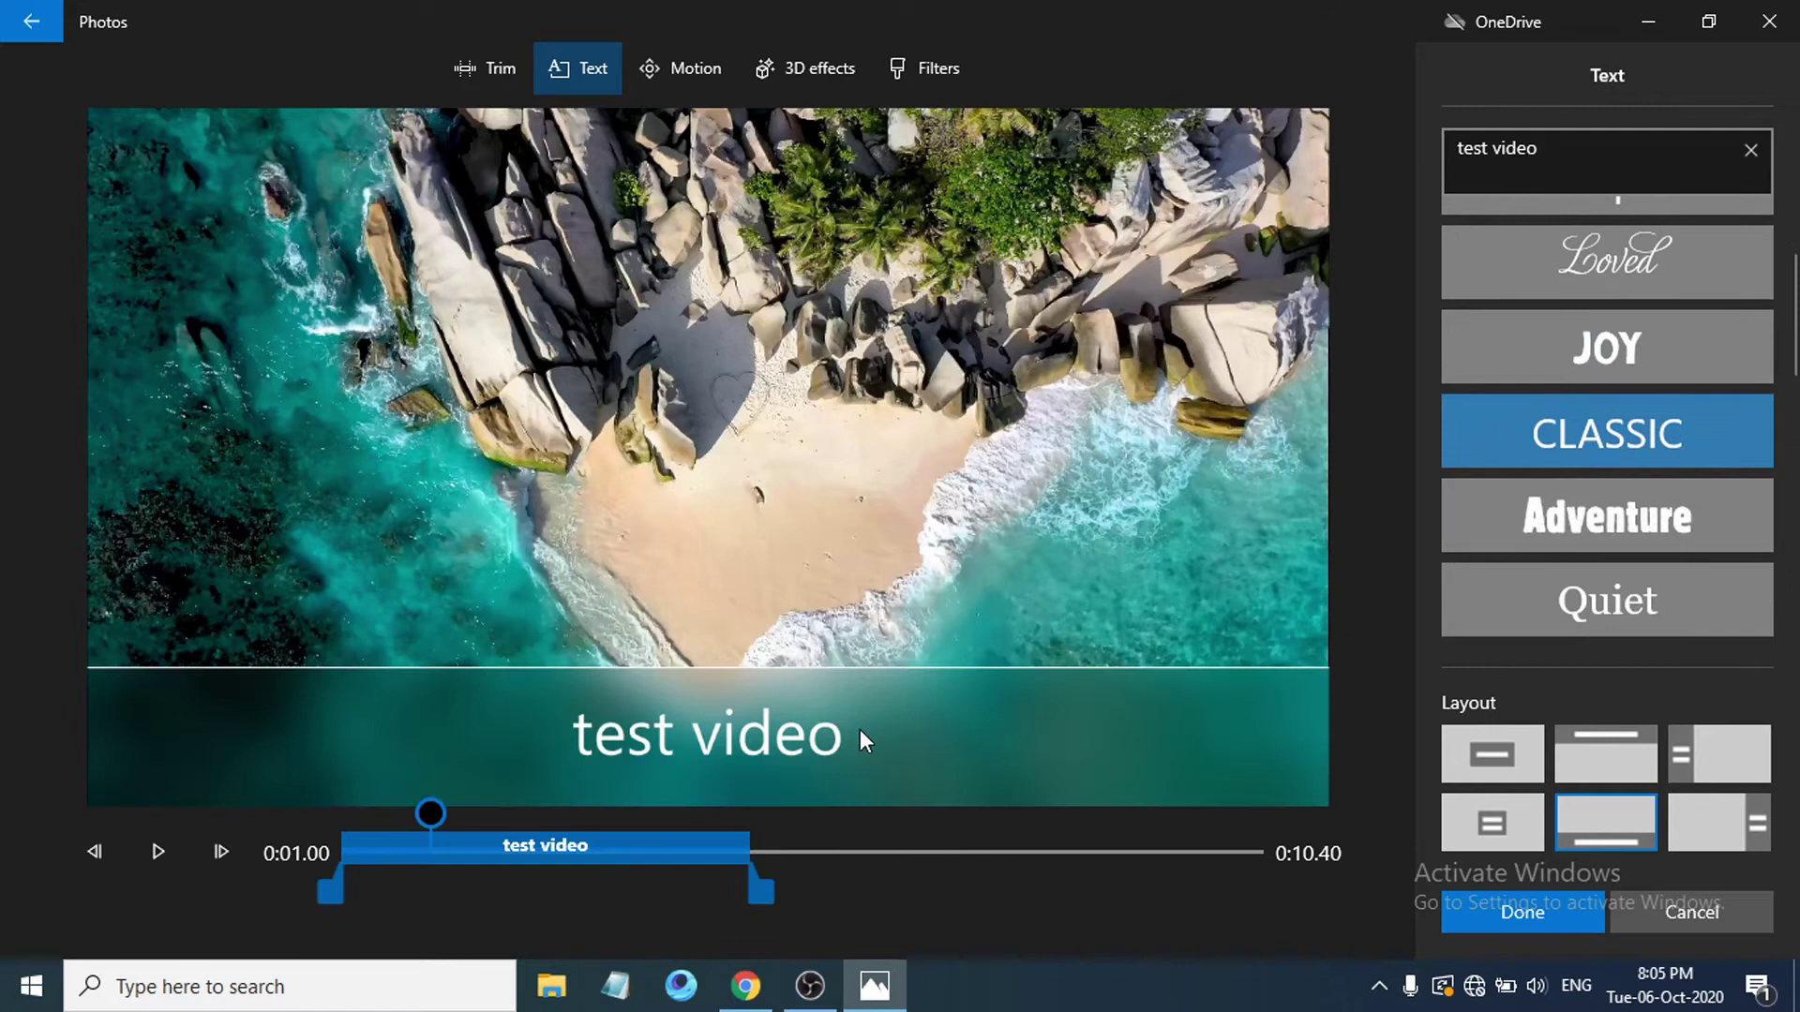
{"action": "left_click", "coordinate": [1594, 535]}
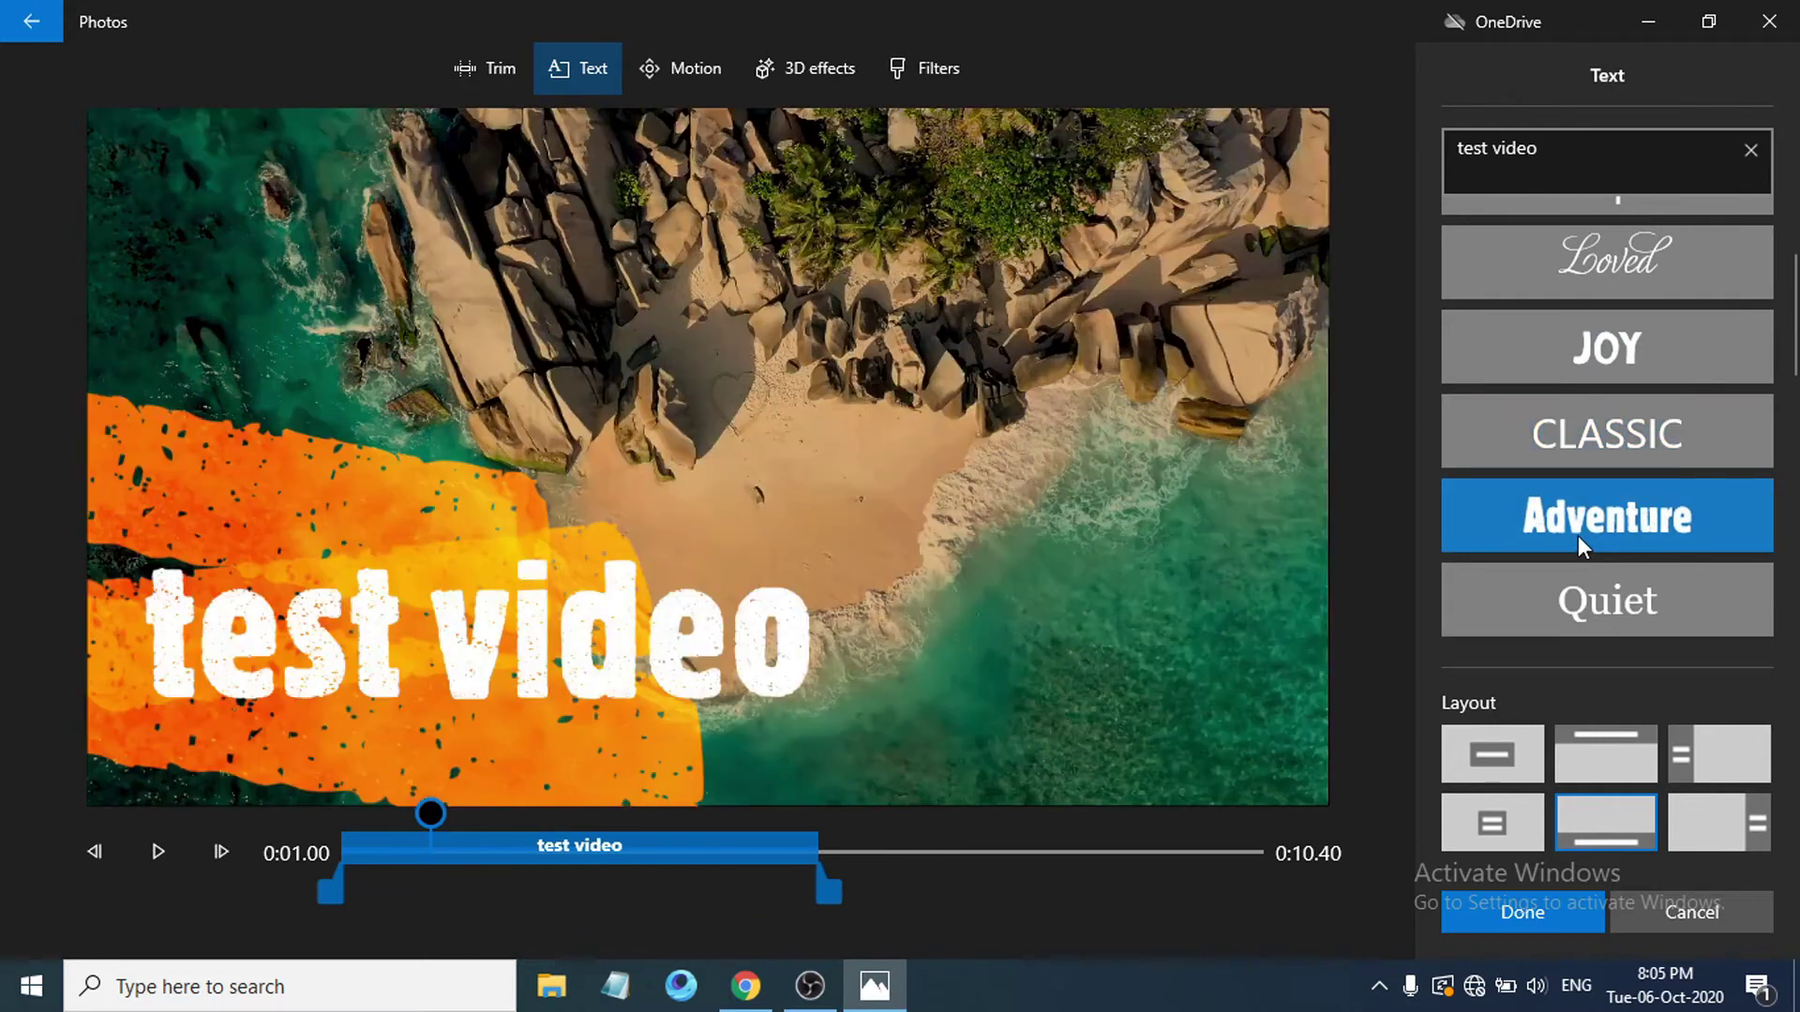
{"action": "scroll", "coordinate": [1578, 536], "scroll_direction": "down", "scroll_amount": 2}
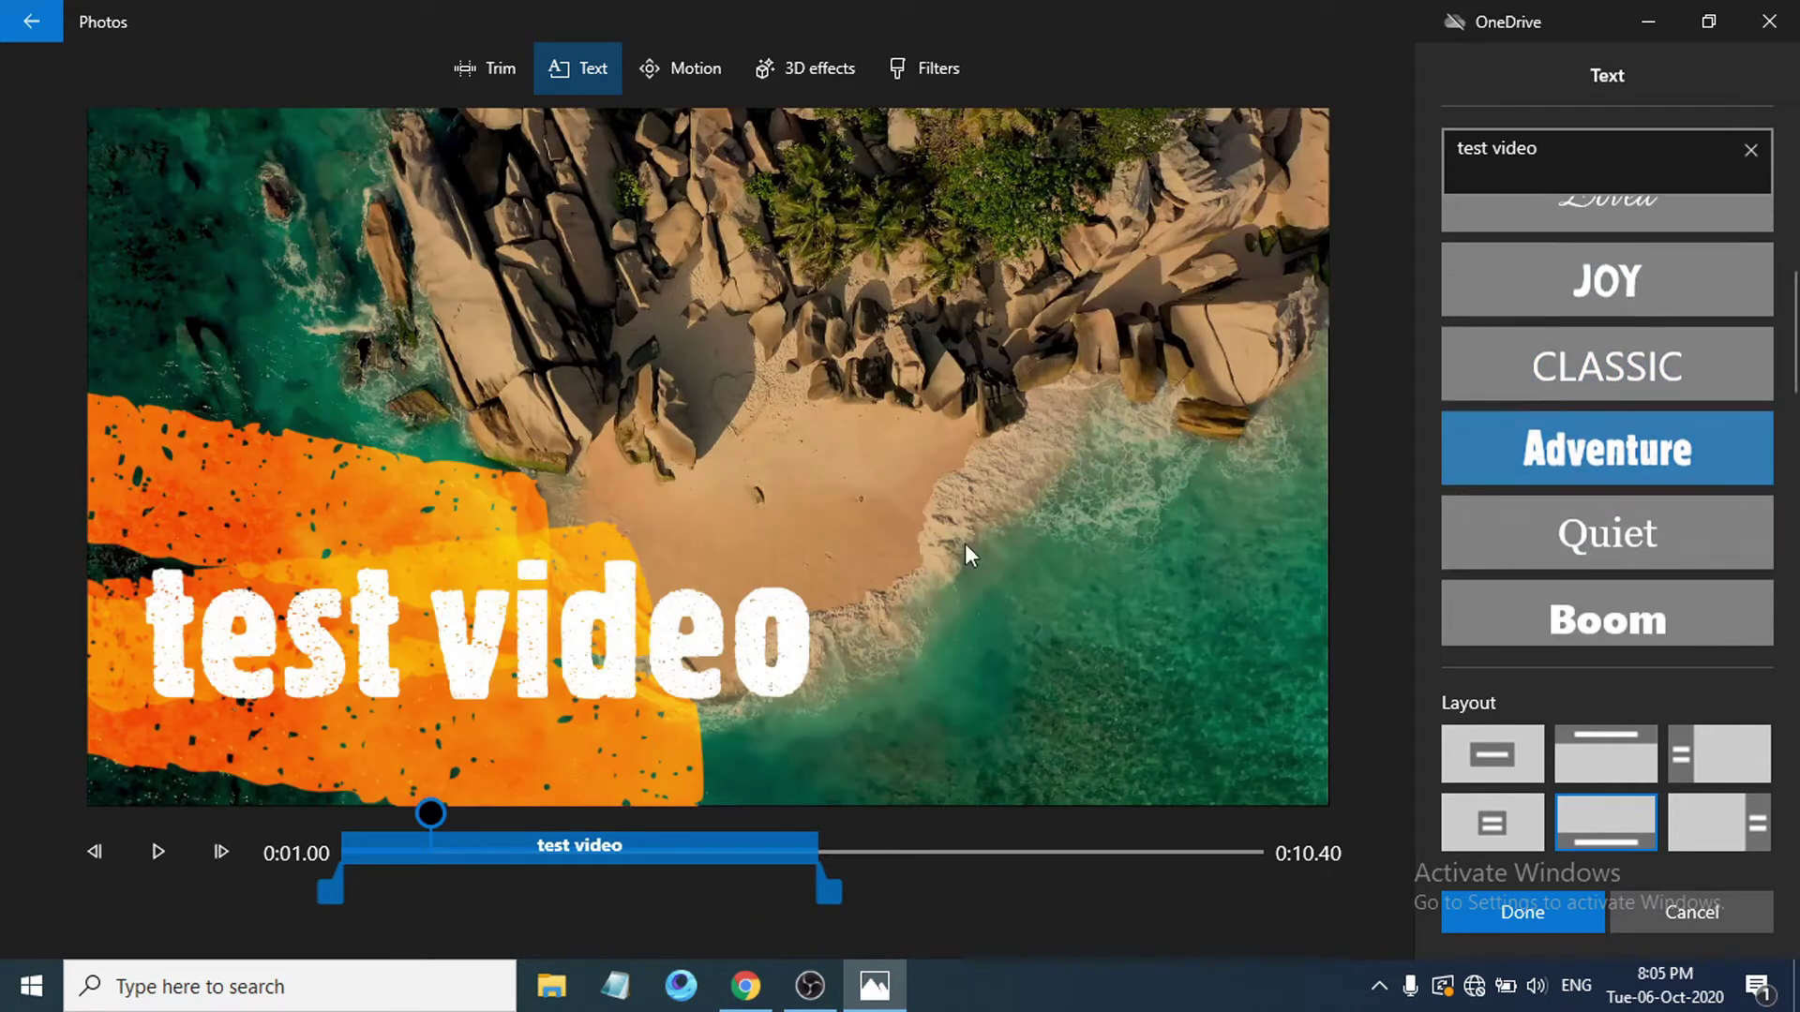
{"action": "left_click", "coordinate": [1592, 539]}
{"action": "scroll", "coordinate": [1587, 531], "scroll_direction": "down", "scroll_amount": 10}
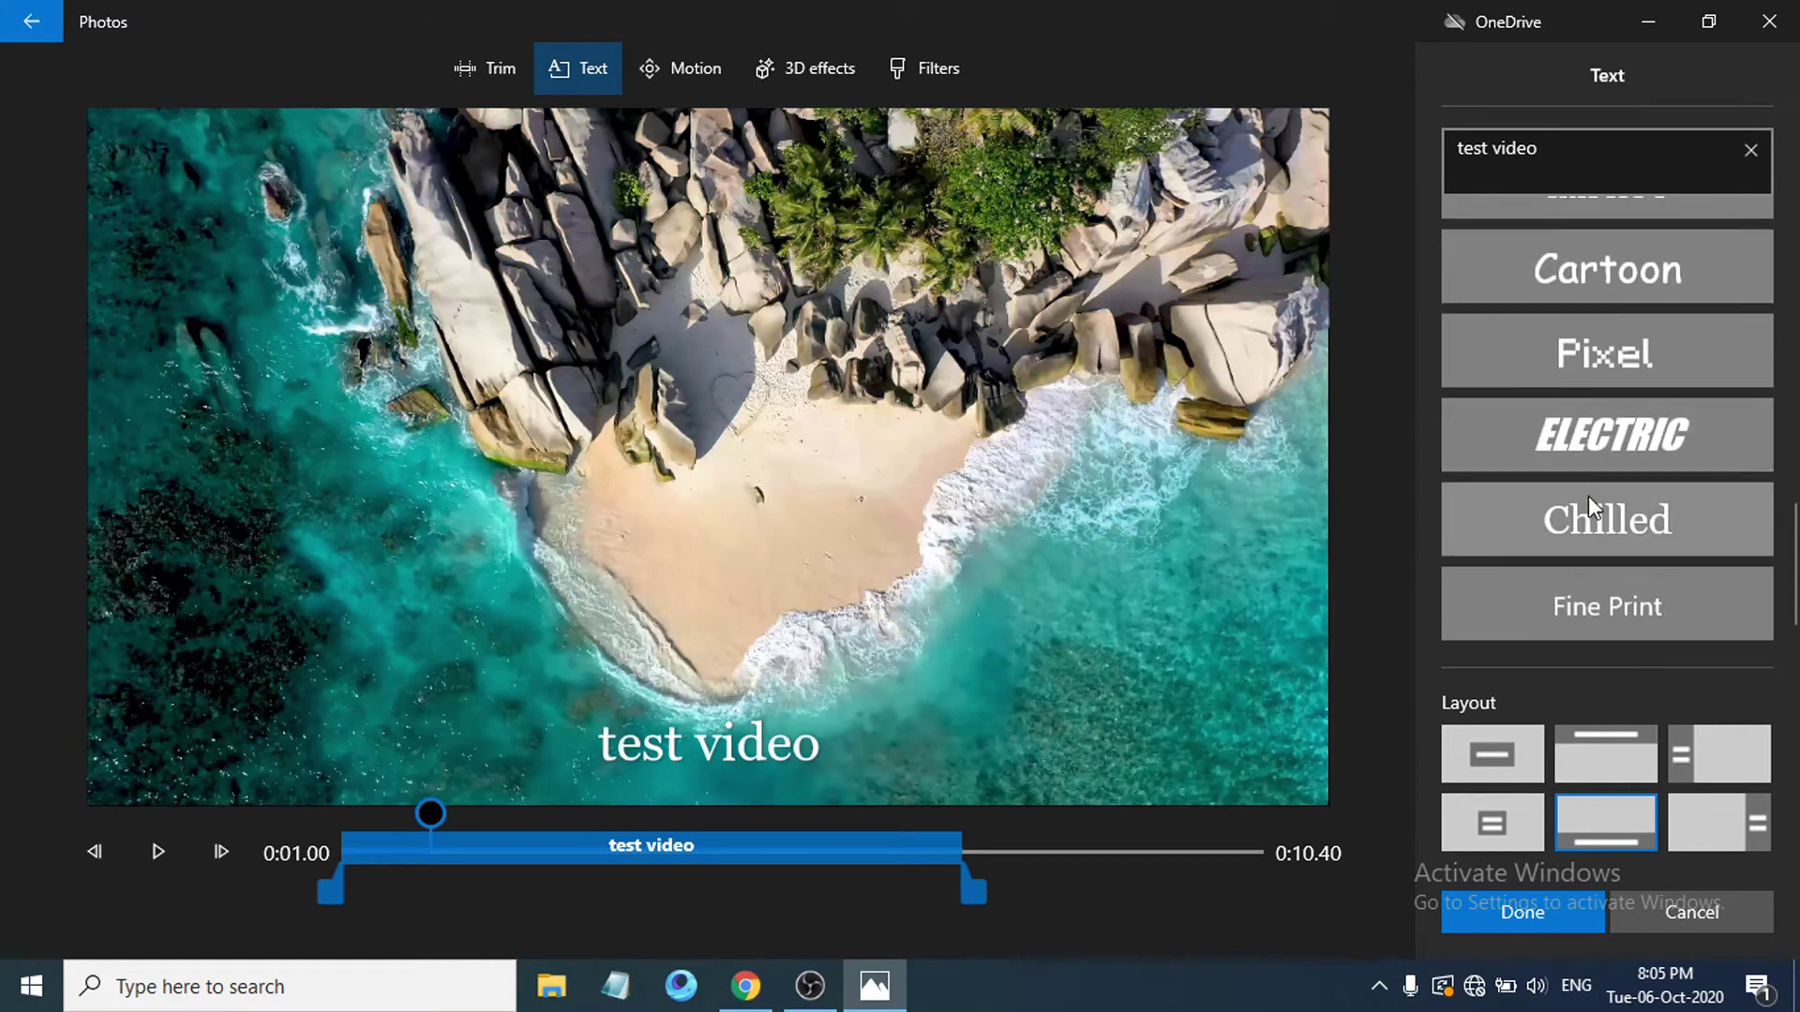
{"action": "scroll", "coordinate": [1587, 497], "scroll_direction": "up", "scroll_amount": 8}
{"action": "scroll", "coordinate": [1588, 497], "scroll_direction": "up", "scroll_amount": 3}
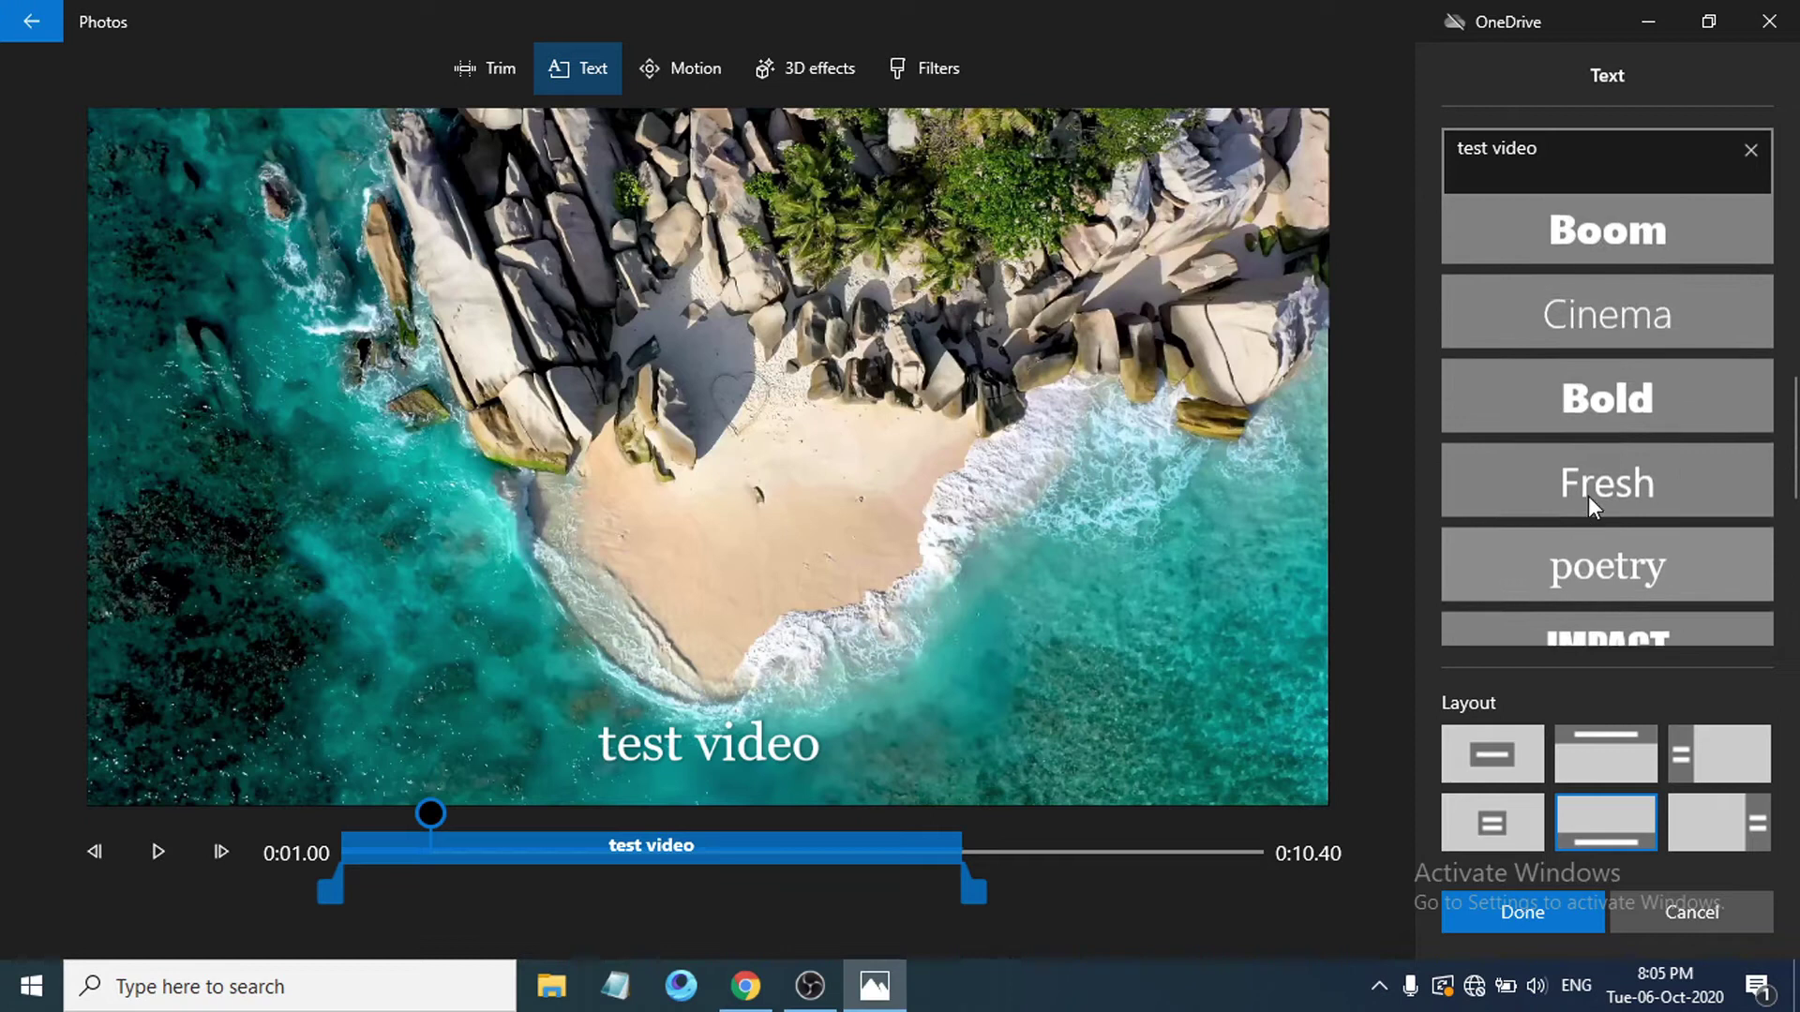
{"action": "left_click", "coordinate": [1592, 467]}
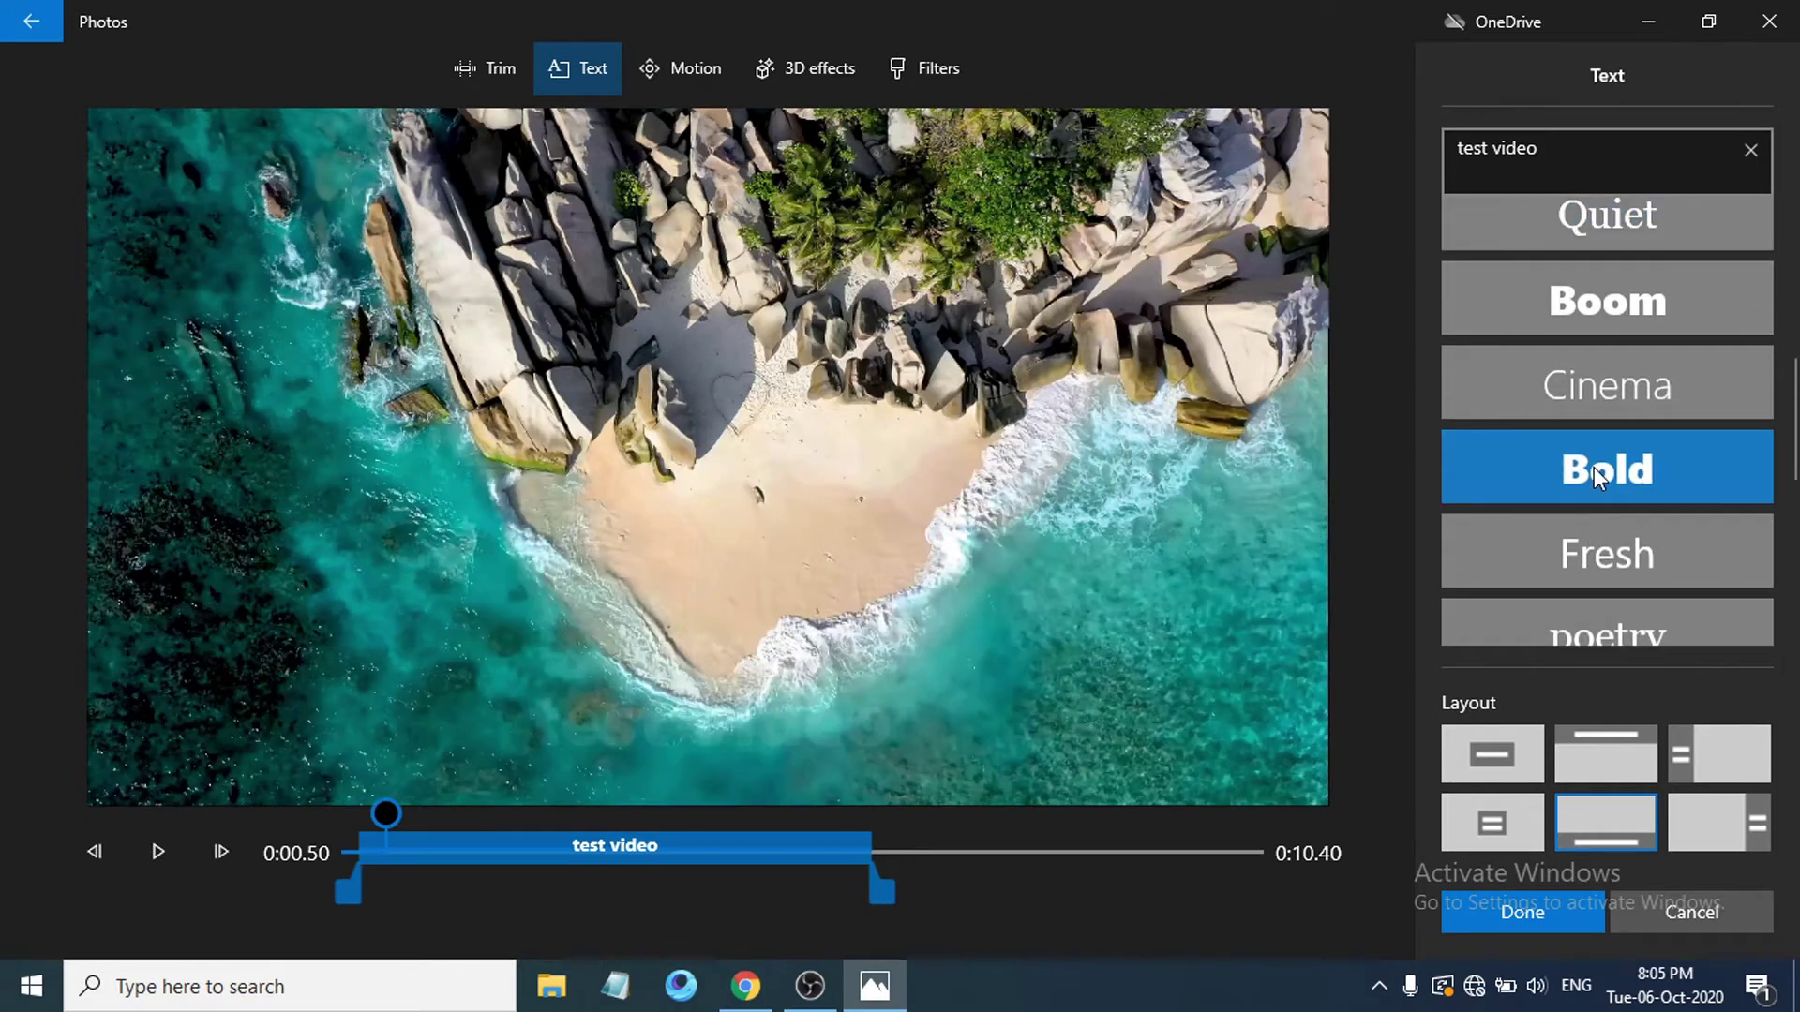
{"action": "left_click", "coordinate": [1625, 556]}
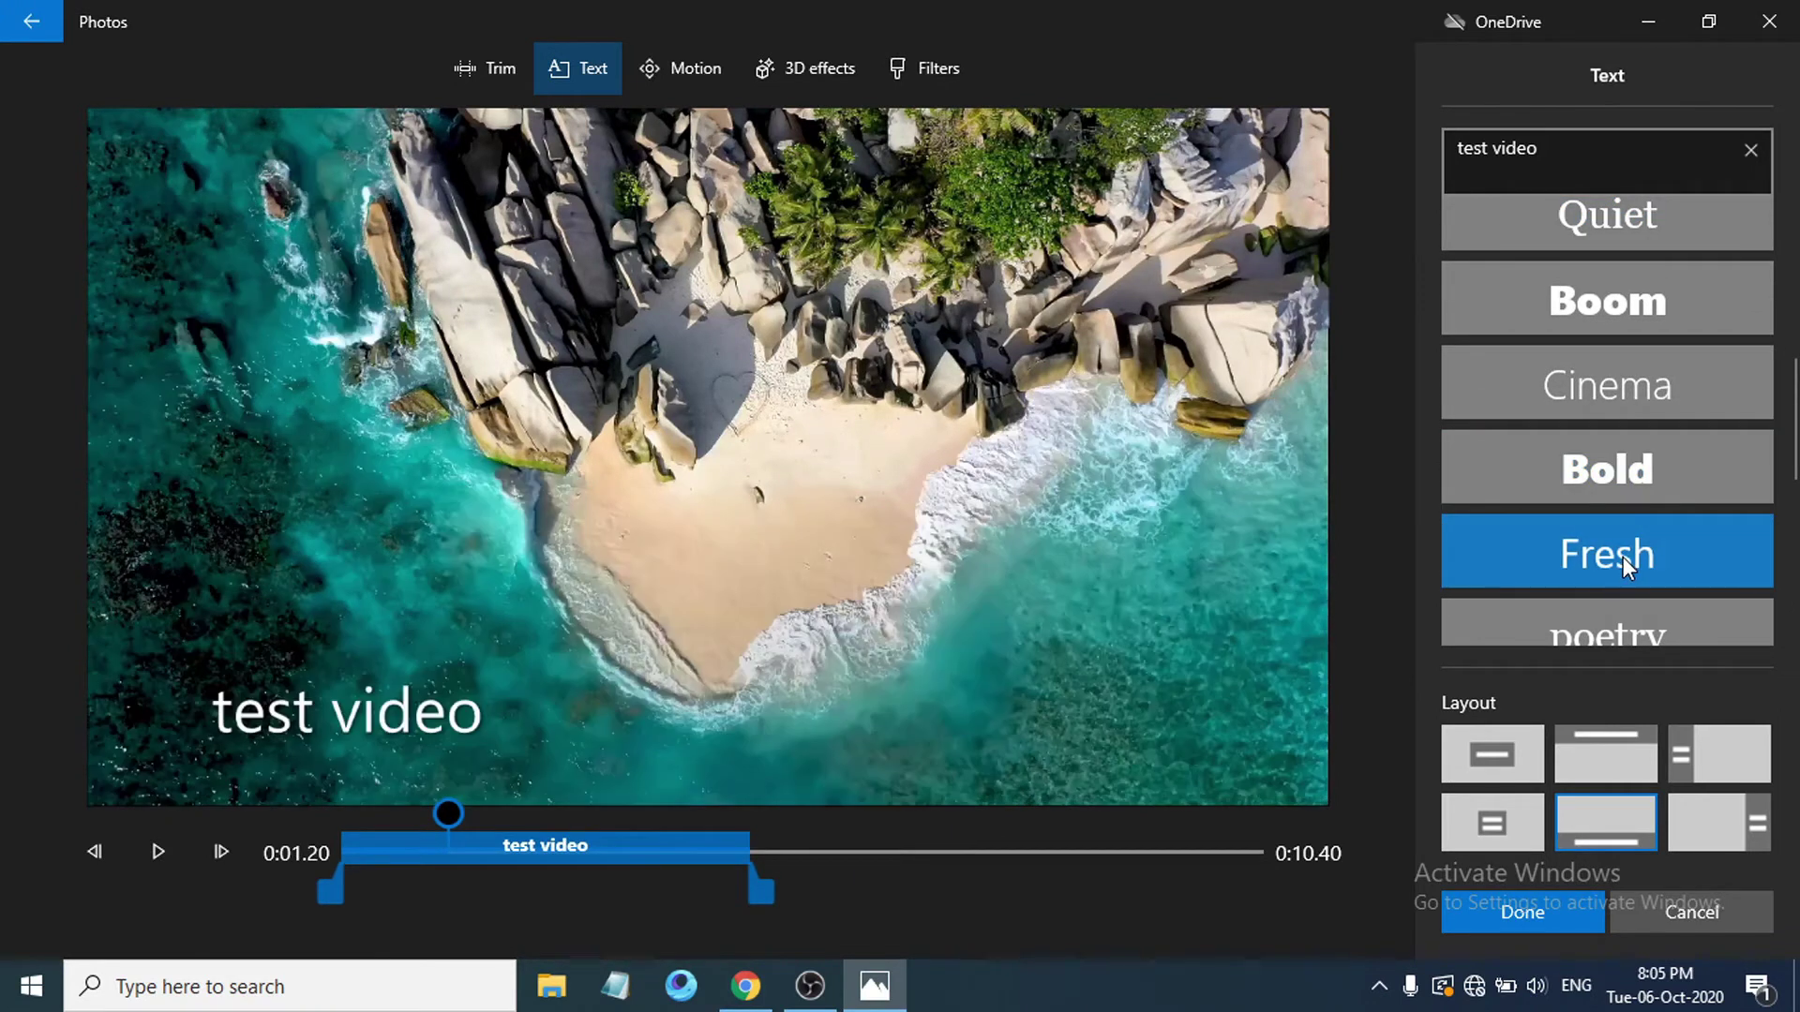
Try the centred title, upper and left-side text layouts, and settle on the centred two-line layout
{"action": "left_click", "coordinate": [1496, 771]}
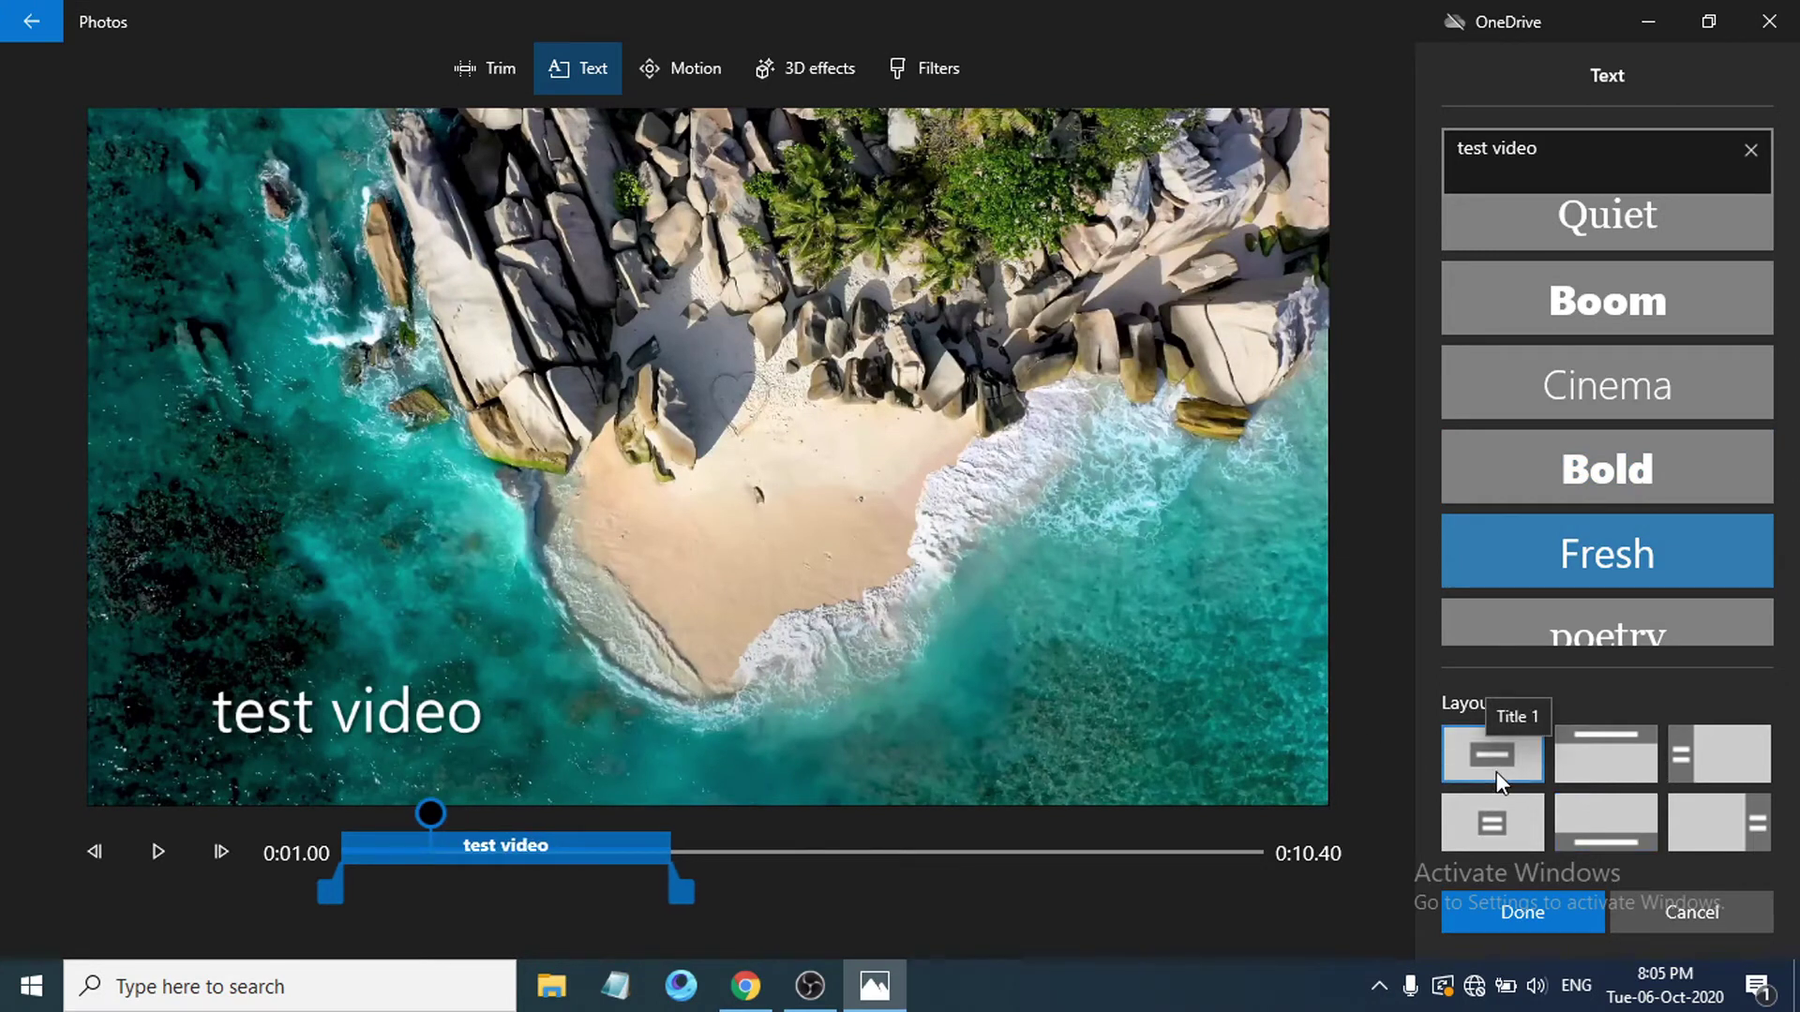
{"action": "left_click", "coordinate": [1608, 769]}
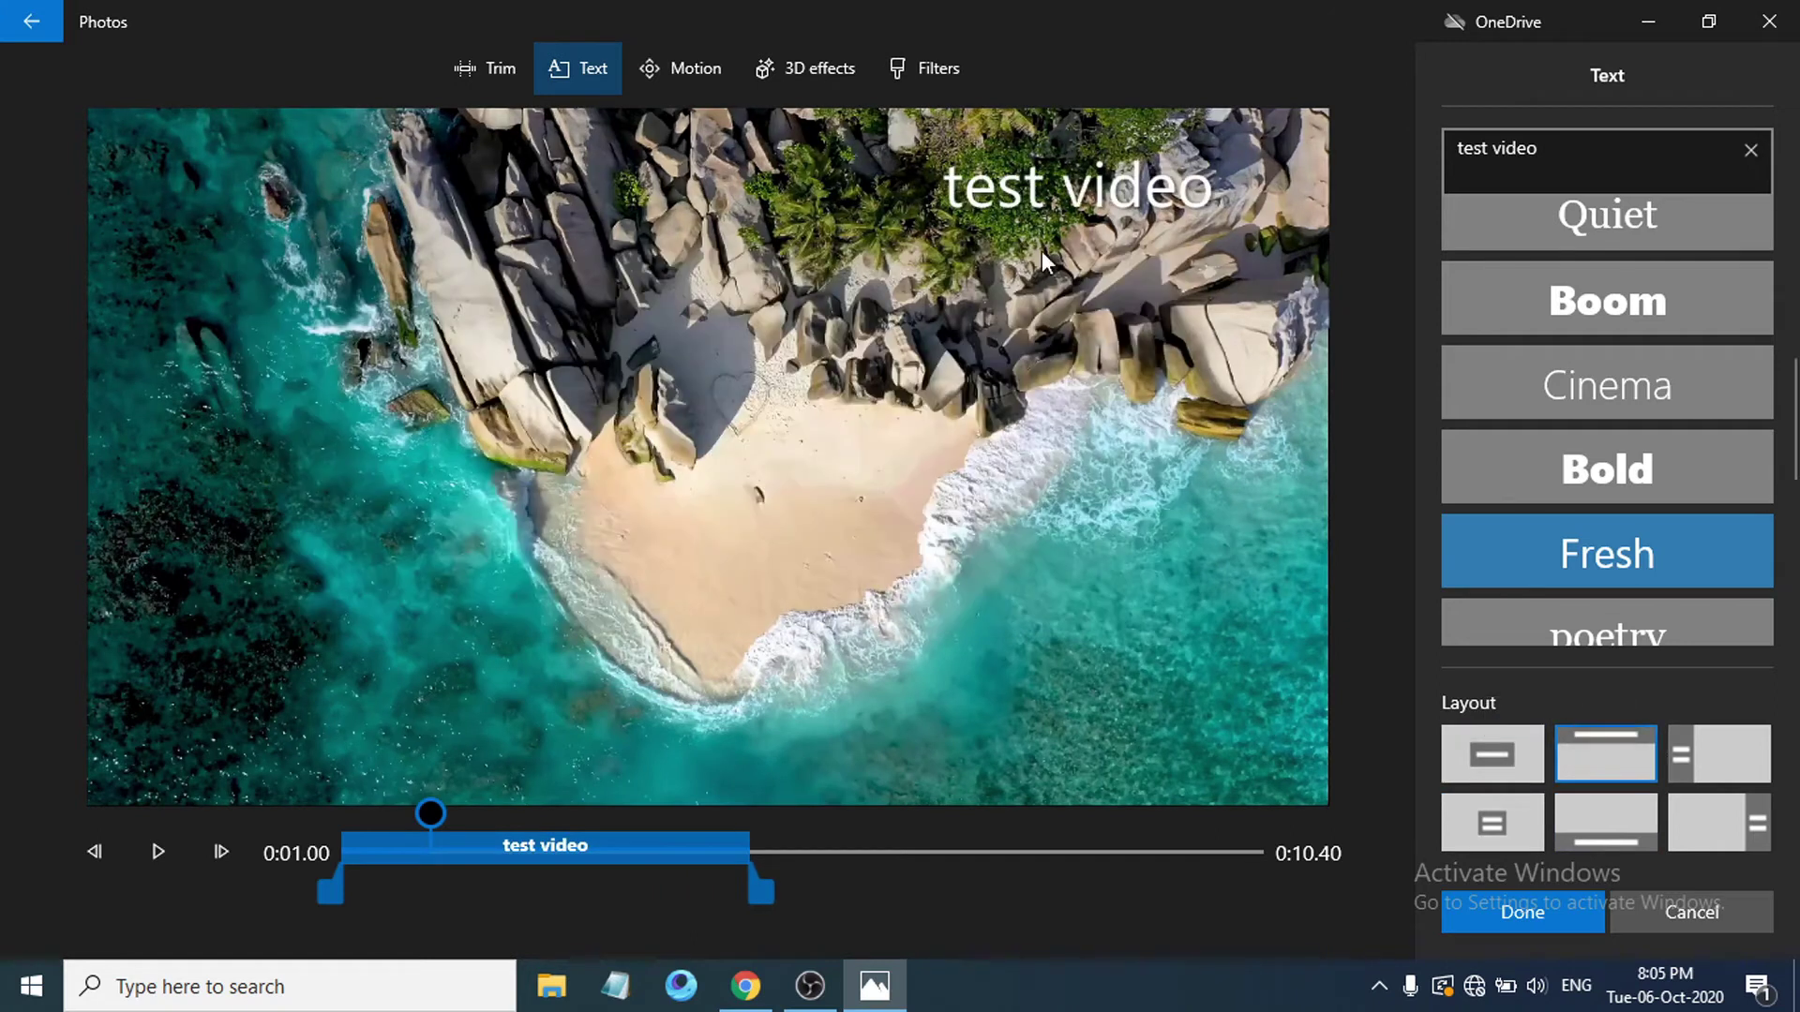
{"action": "left_click", "coordinate": [1721, 756]}
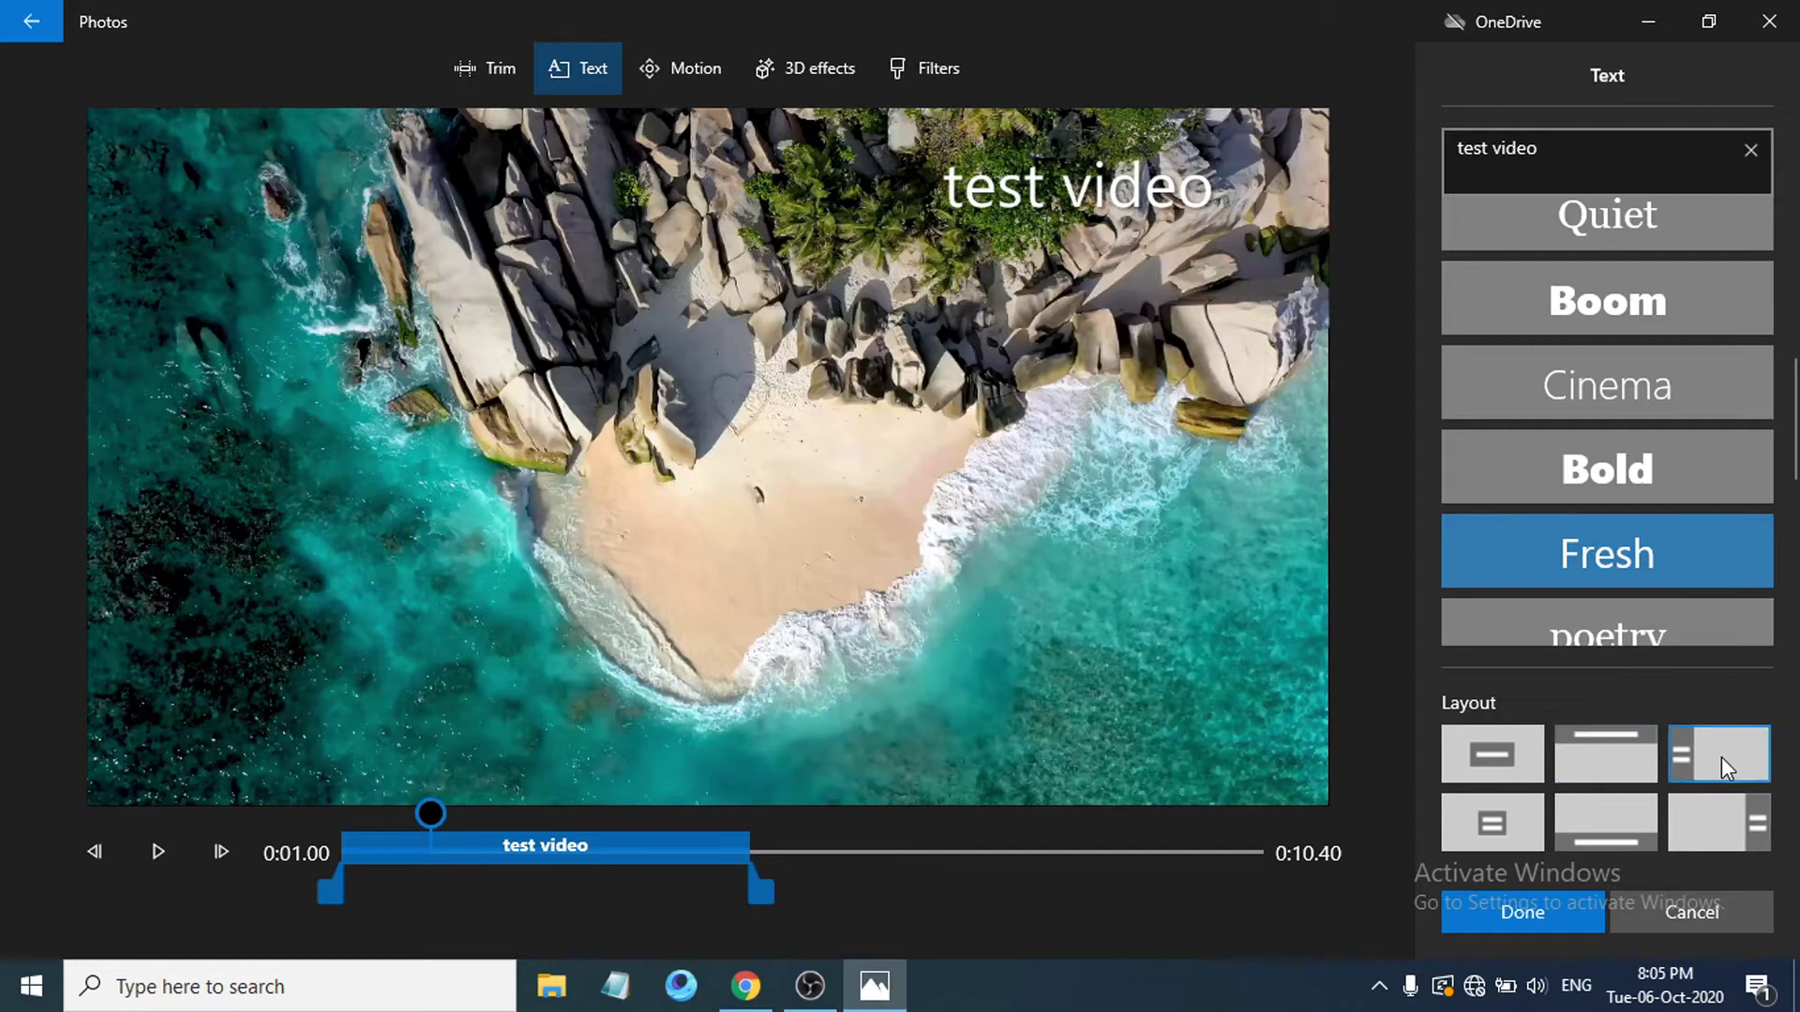
{"action": "left_click", "coordinate": [1481, 823]}
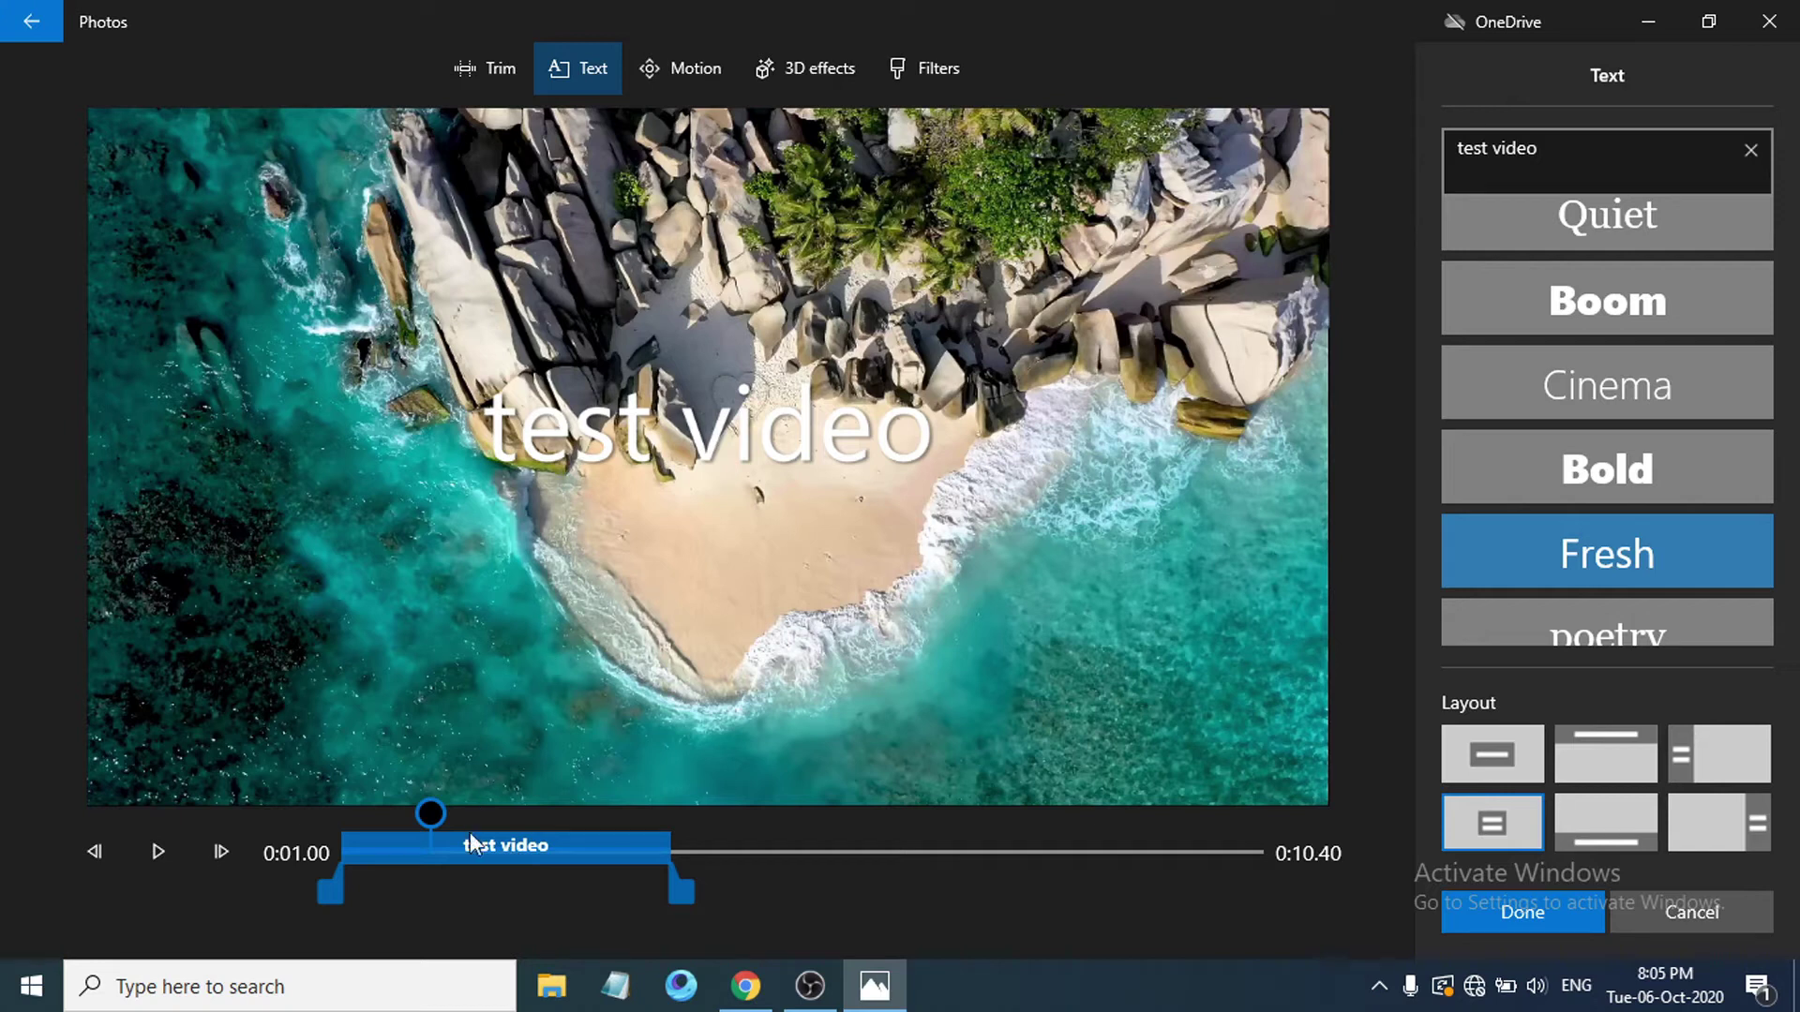
Shorten the "test video" text to the opening quarter of the beach clip and preview the playback
{"action": "mouse_move", "coordinate": [474, 849]}
{"action": "left_mouse_down"}
{"action": "mouse_move", "coordinate": [769, 854]}
{"action": "mouse_move", "coordinate": [452, 844]}
{"action": "left_mouse_up"}
{"action": "left_click_drag", "start_coordinate": [681, 882], "coordinate": [588, 865]}
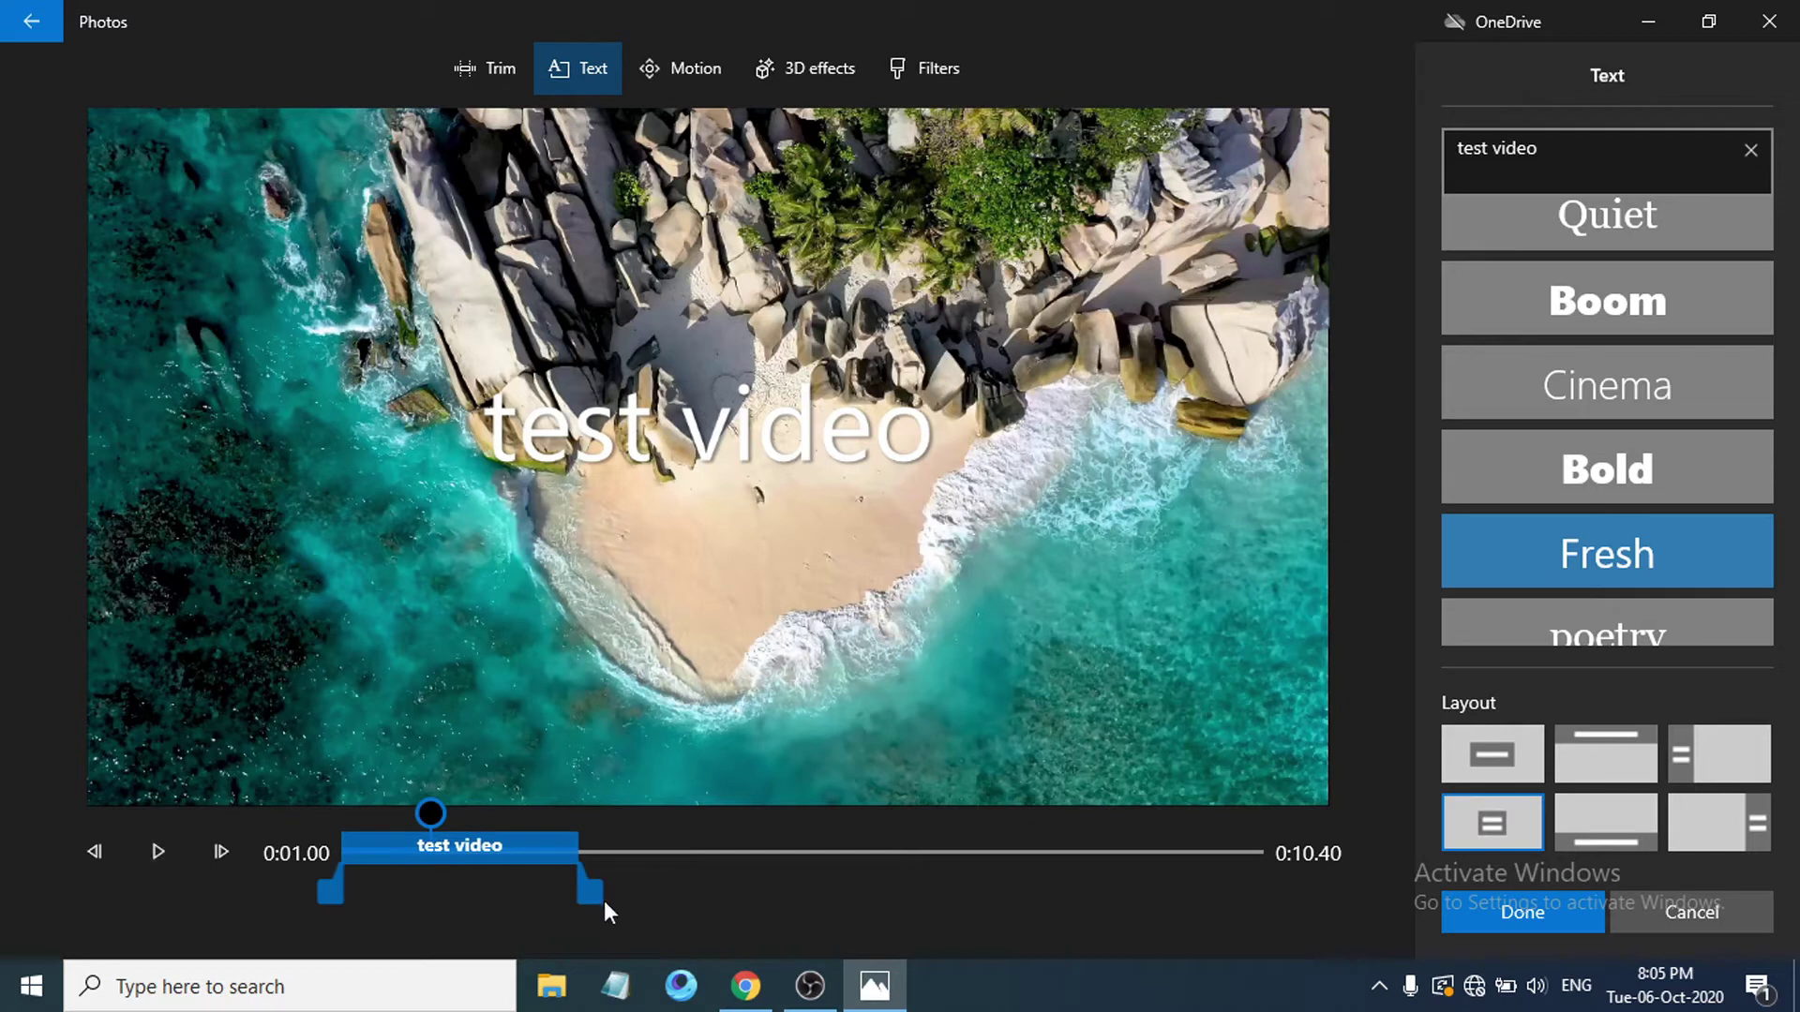
{"action": "mouse_move", "coordinate": [592, 893]}
{"action": "left_mouse_down"}
{"action": "mouse_move", "coordinate": [837, 893]}
{"action": "mouse_move", "coordinate": [581, 887]}
{"action": "left_mouse_up"}
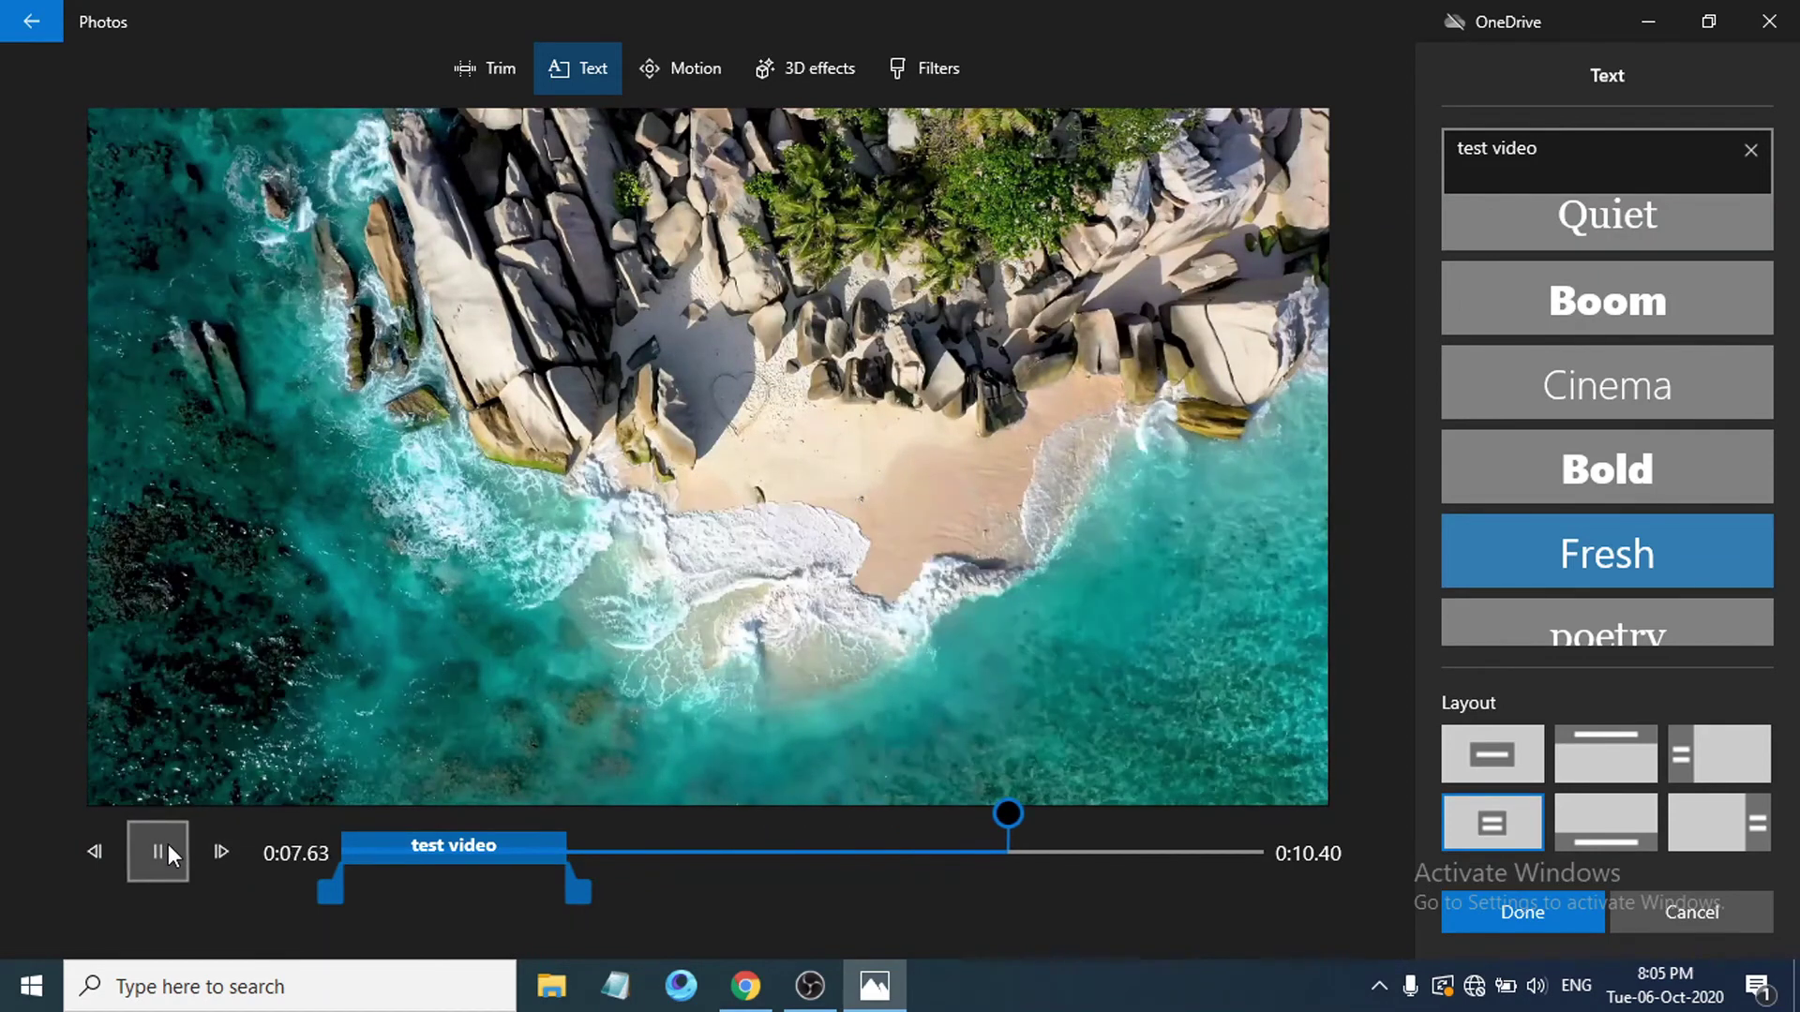
{"action": "left_click", "coordinate": [162, 853]}
Set the "test video" text to span only the middle part of the clip and preview it from 0:02.40
{"action": "left_click_drag", "start_coordinate": [578, 884], "coordinate": [958, 894]}
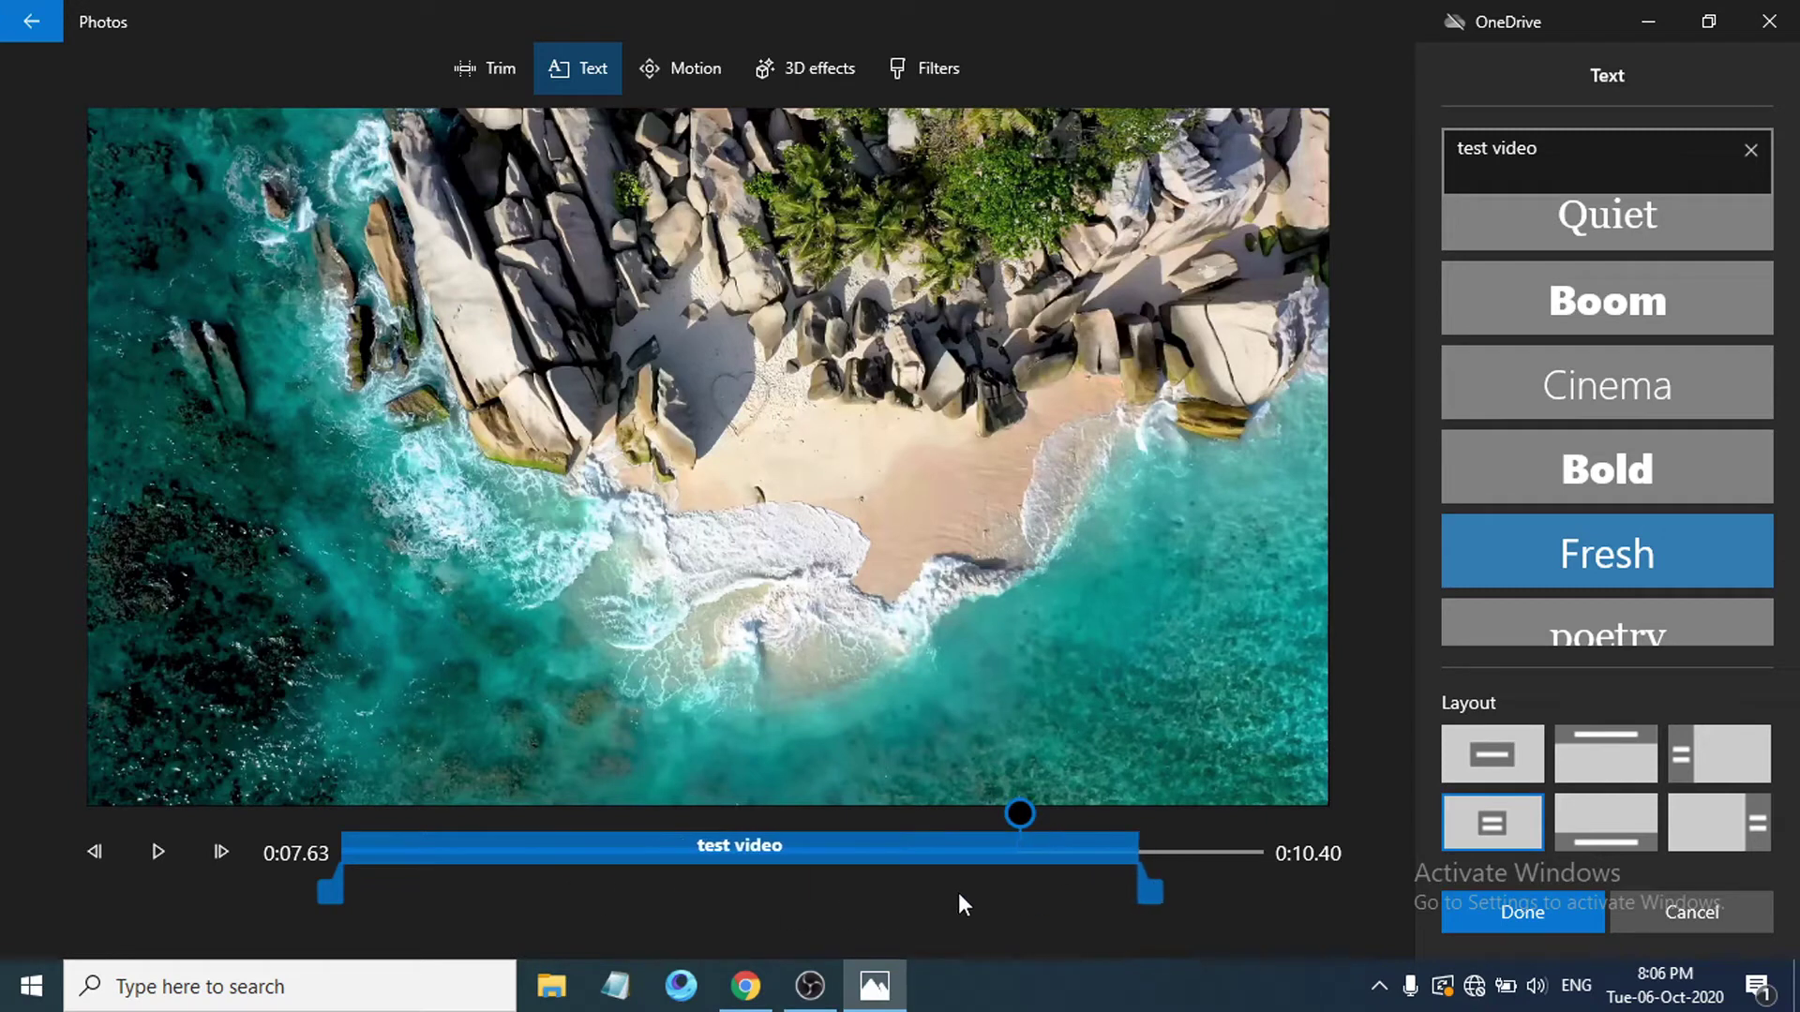
{"action": "left_click_drag", "start_coordinate": [325, 883], "coordinate": [594, 872]}
{"action": "left_click_drag", "start_coordinate": [1020, 815], "coordinate": [555, 796]}
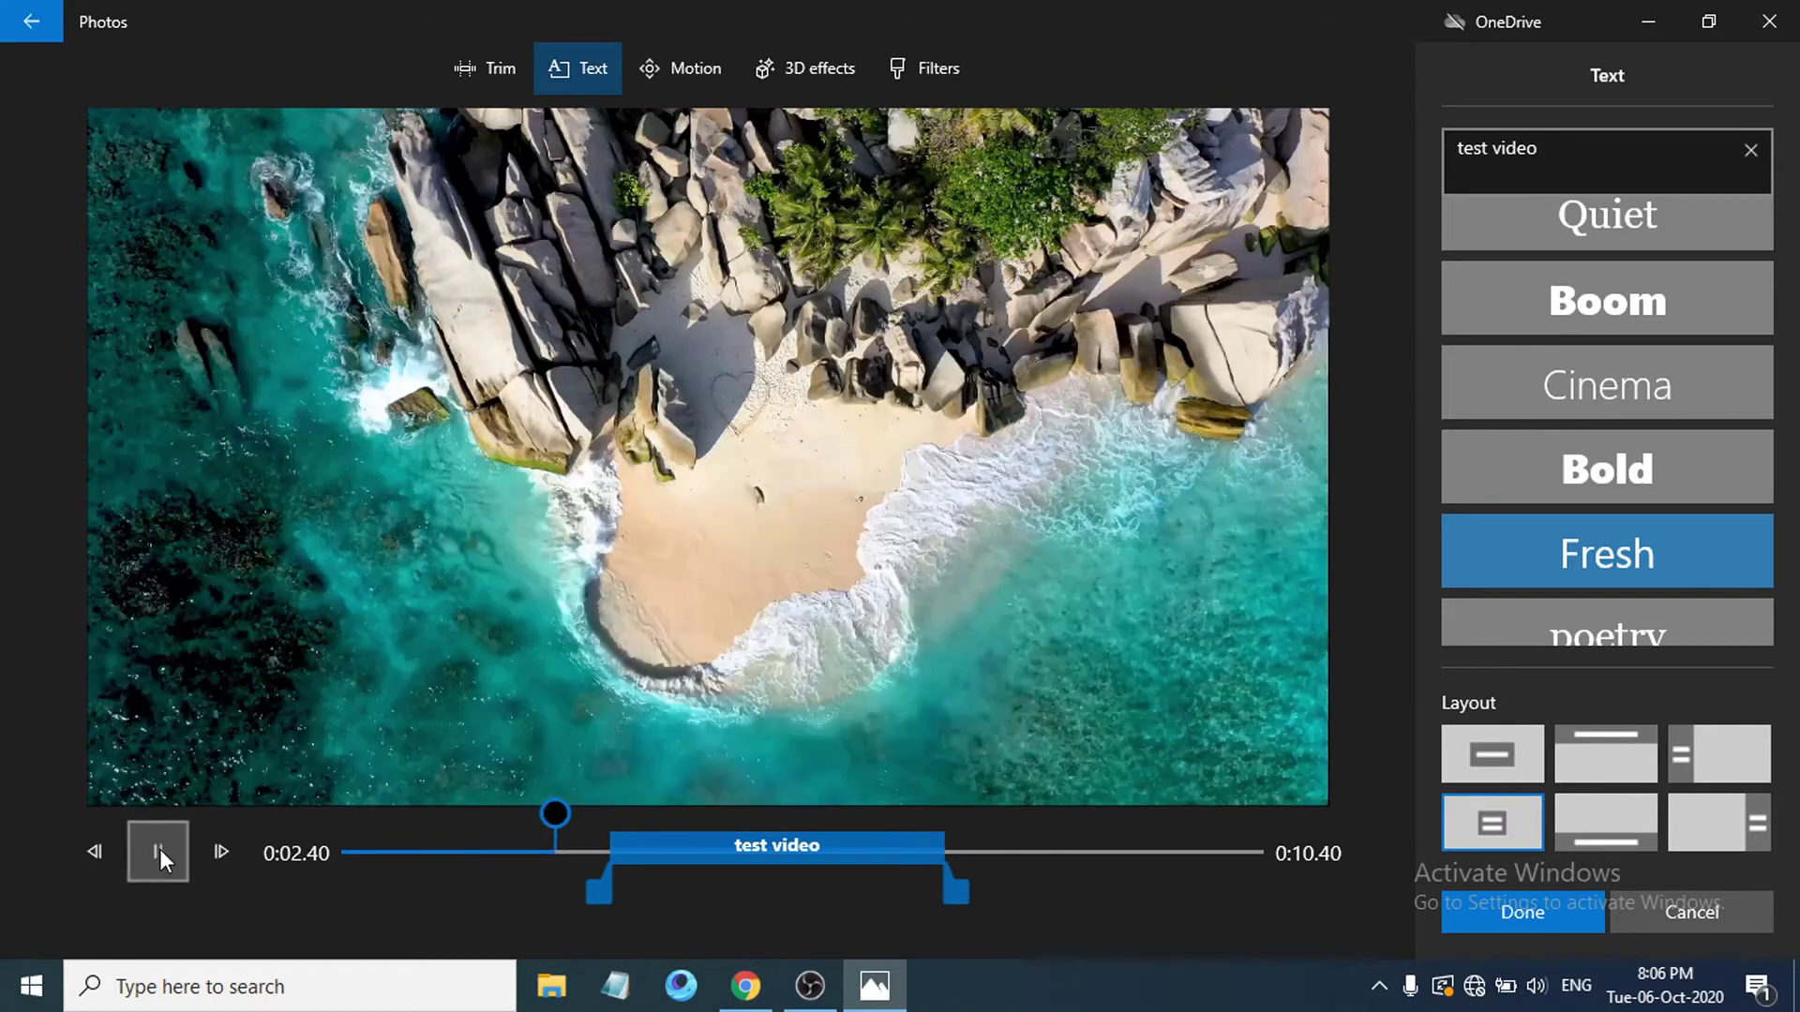
{"action": "left_click", "coordinate": [160, 848]}
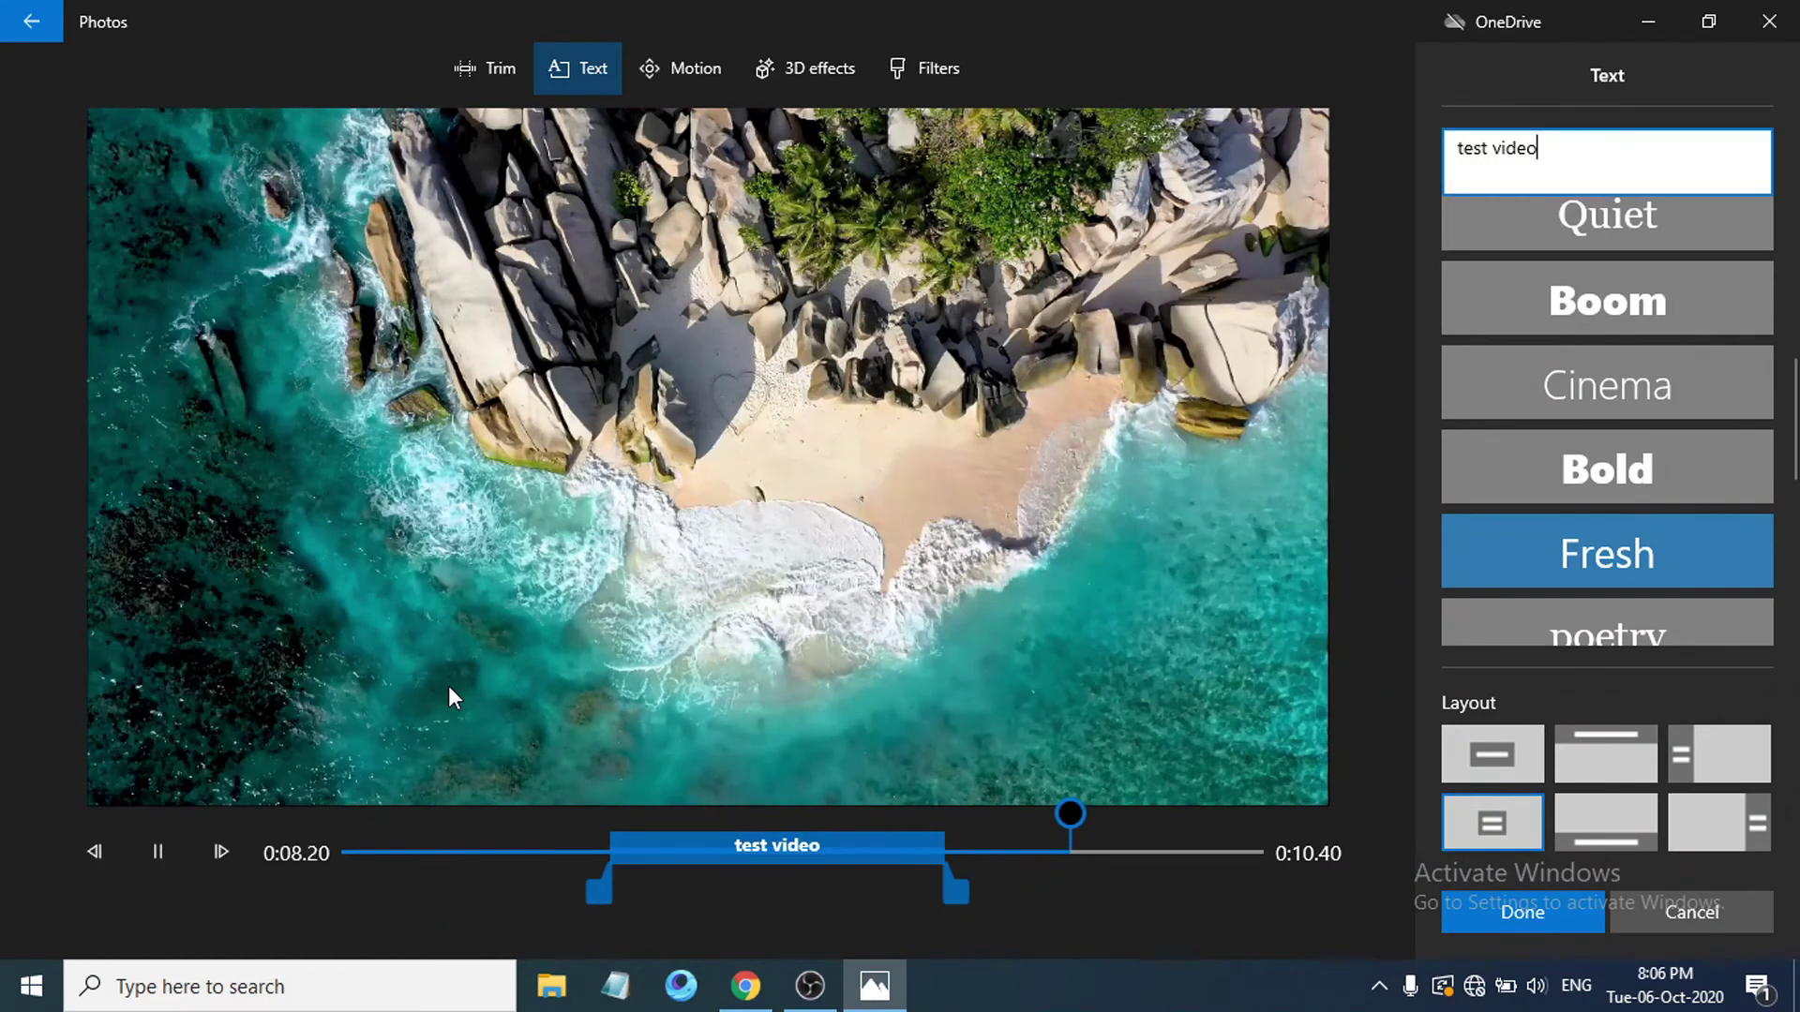
Change the "test video" text to the Boom animated style and apply the text to the beach clip
{"action": "left_click", "coordinate": [1558, 370]}
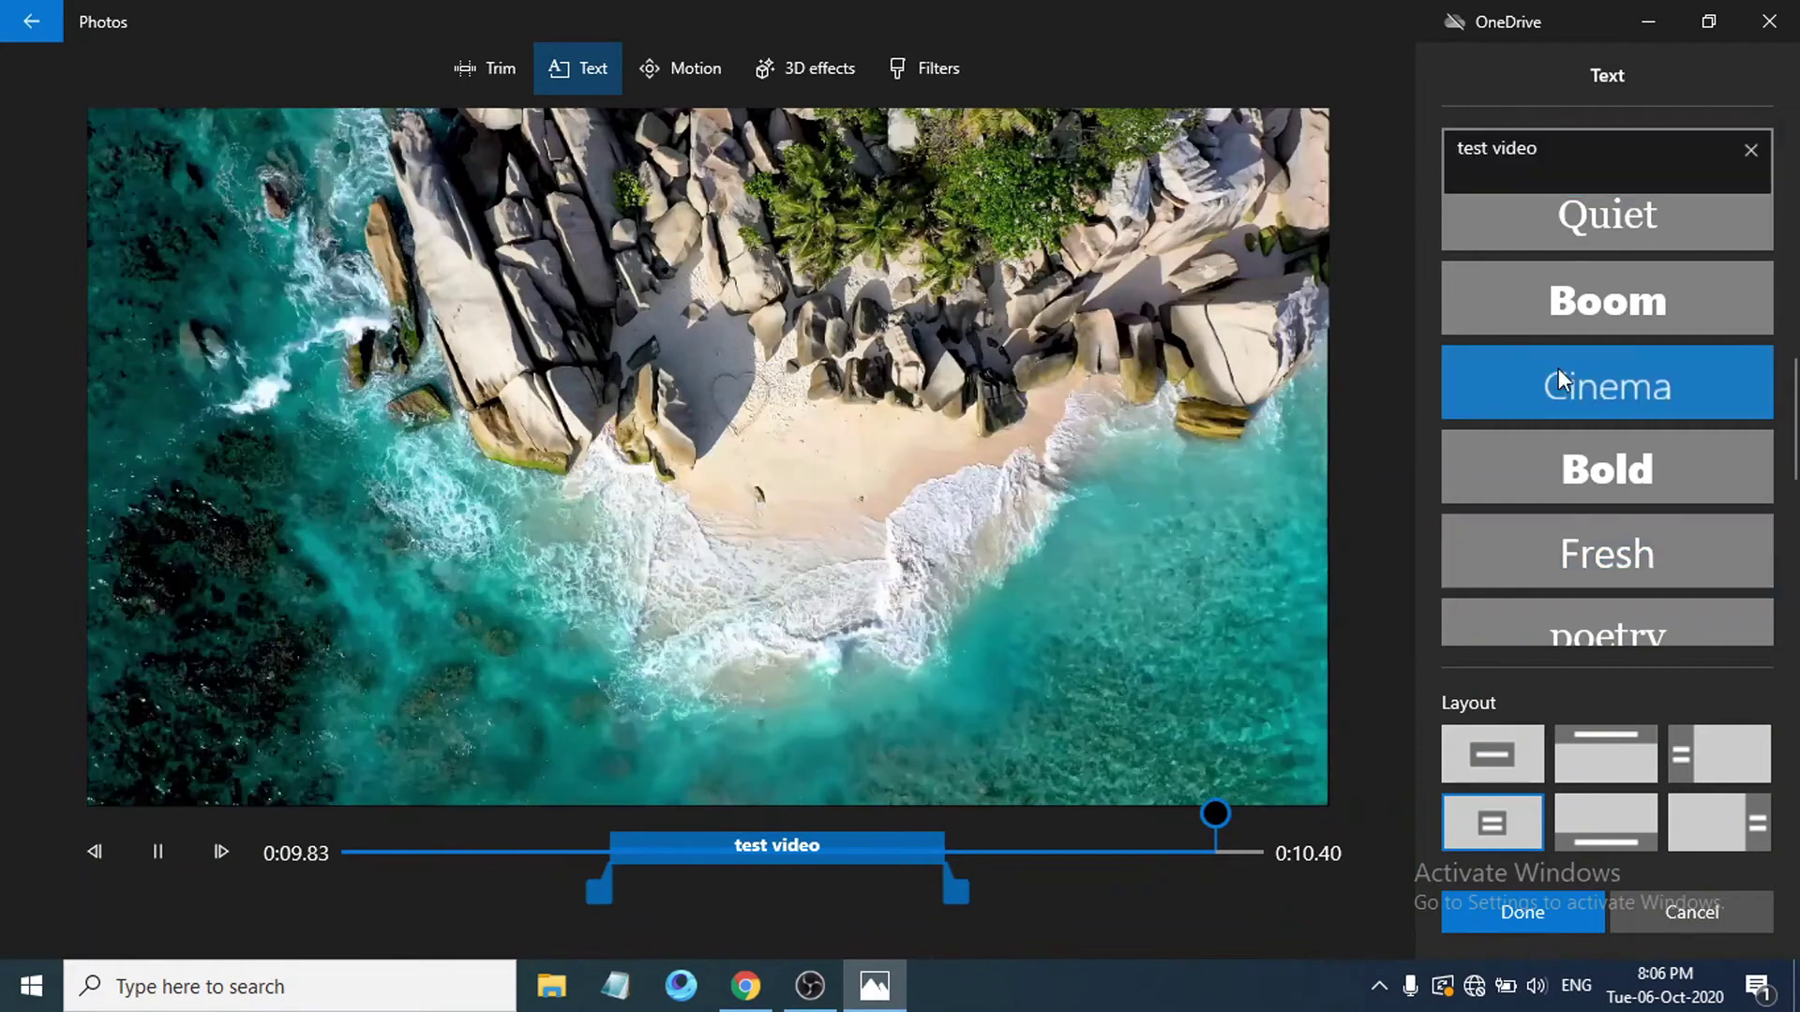
{"action": "left_click", "coordinate": [1570, 303]}
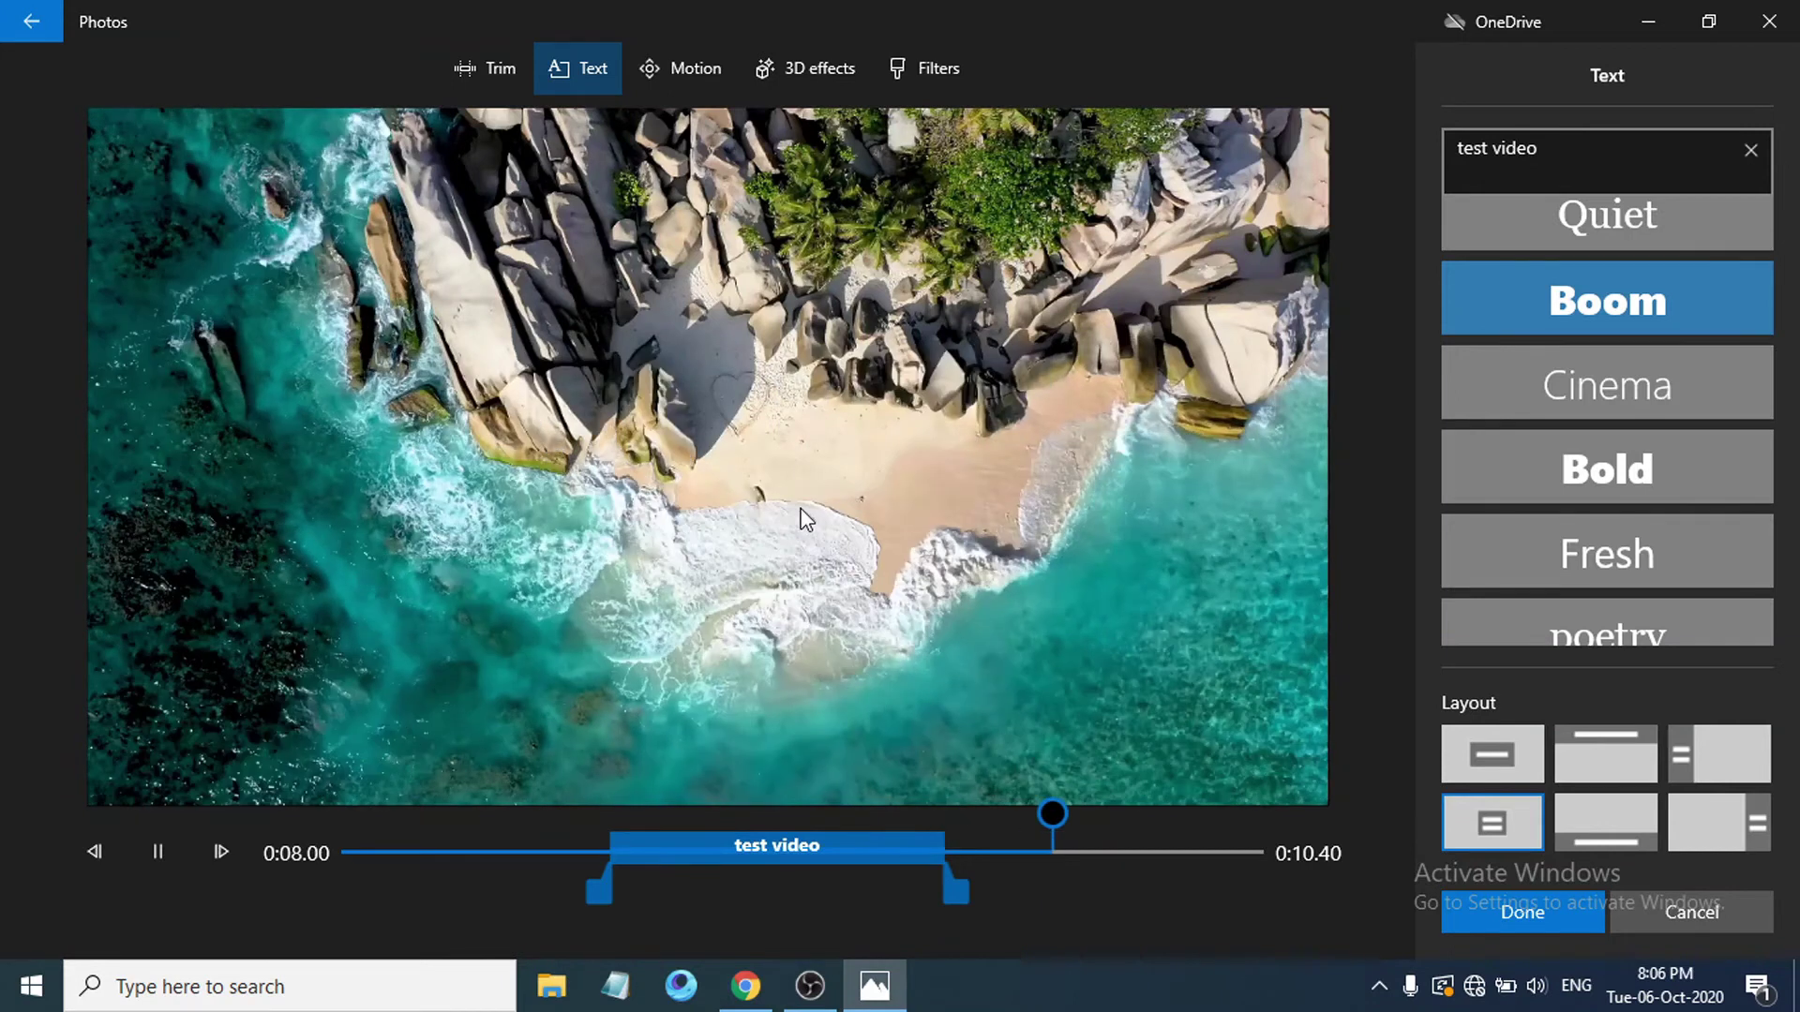
{"action": "left_click", "coordinate": [1519, 912]}
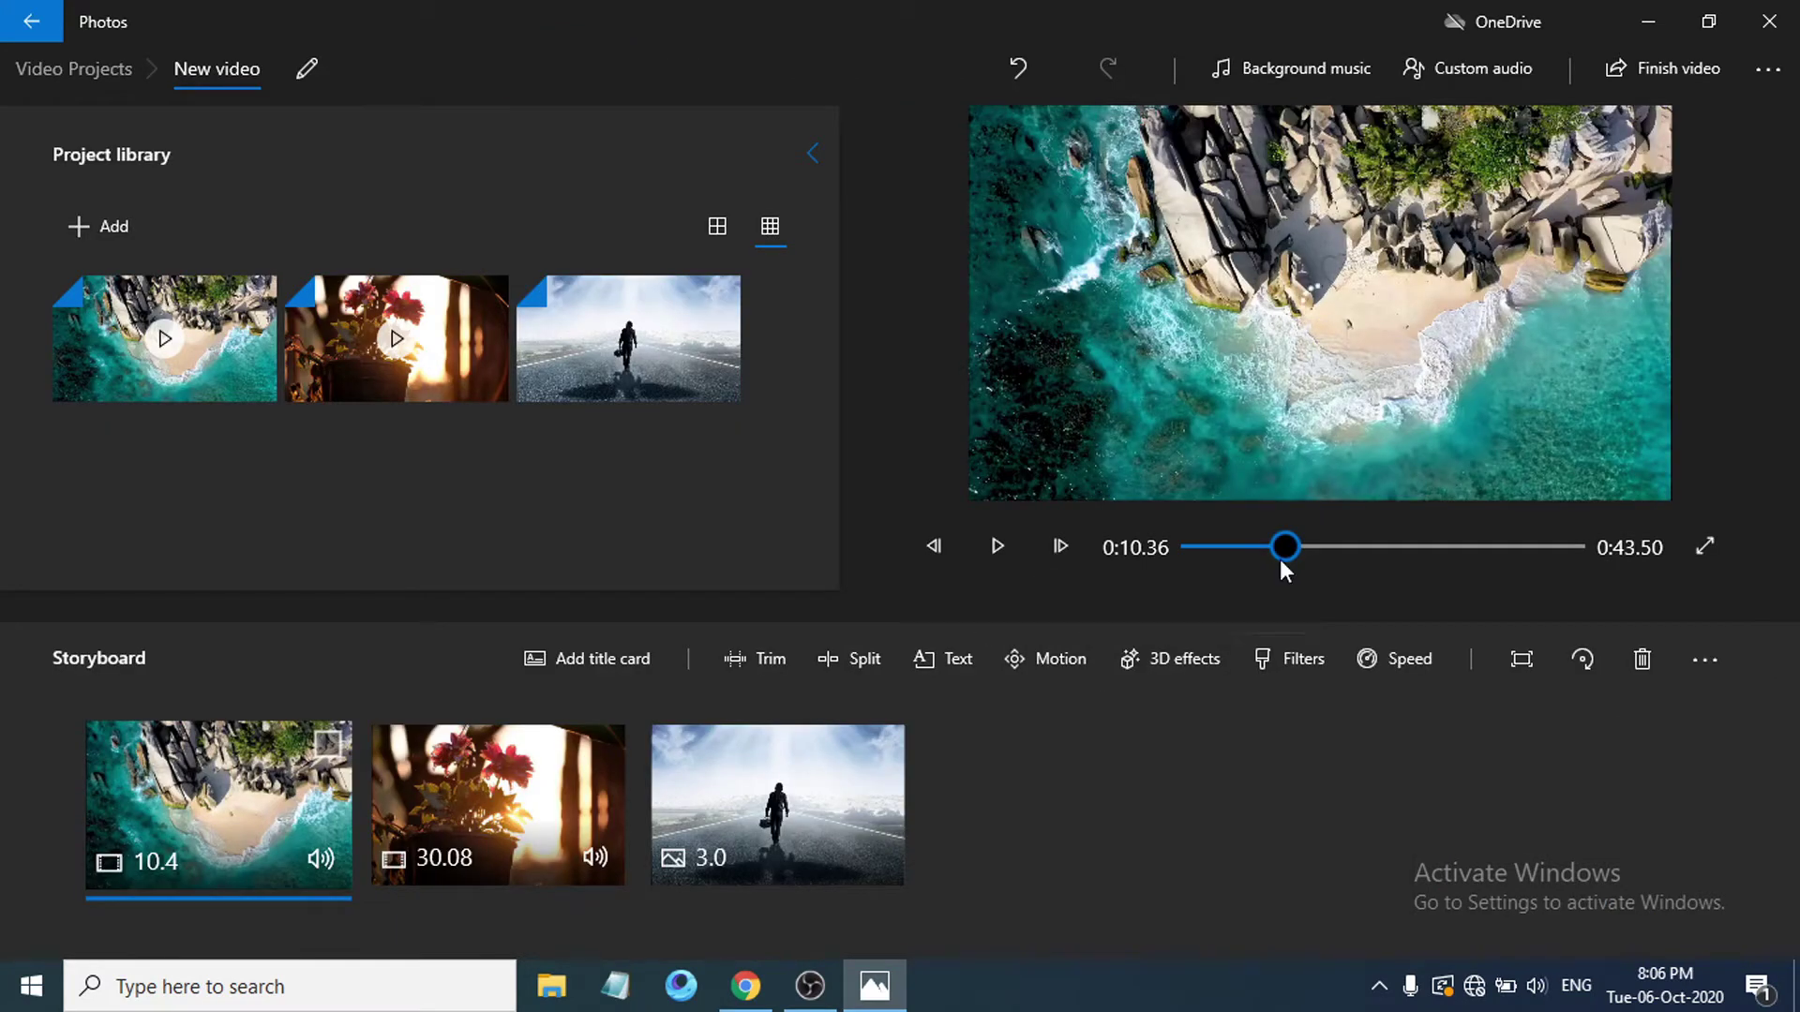
Play the project to check the text on the beach clip and the transition into the flower pot clip
{"action": "left_click", "coordinate": [997, 553]}
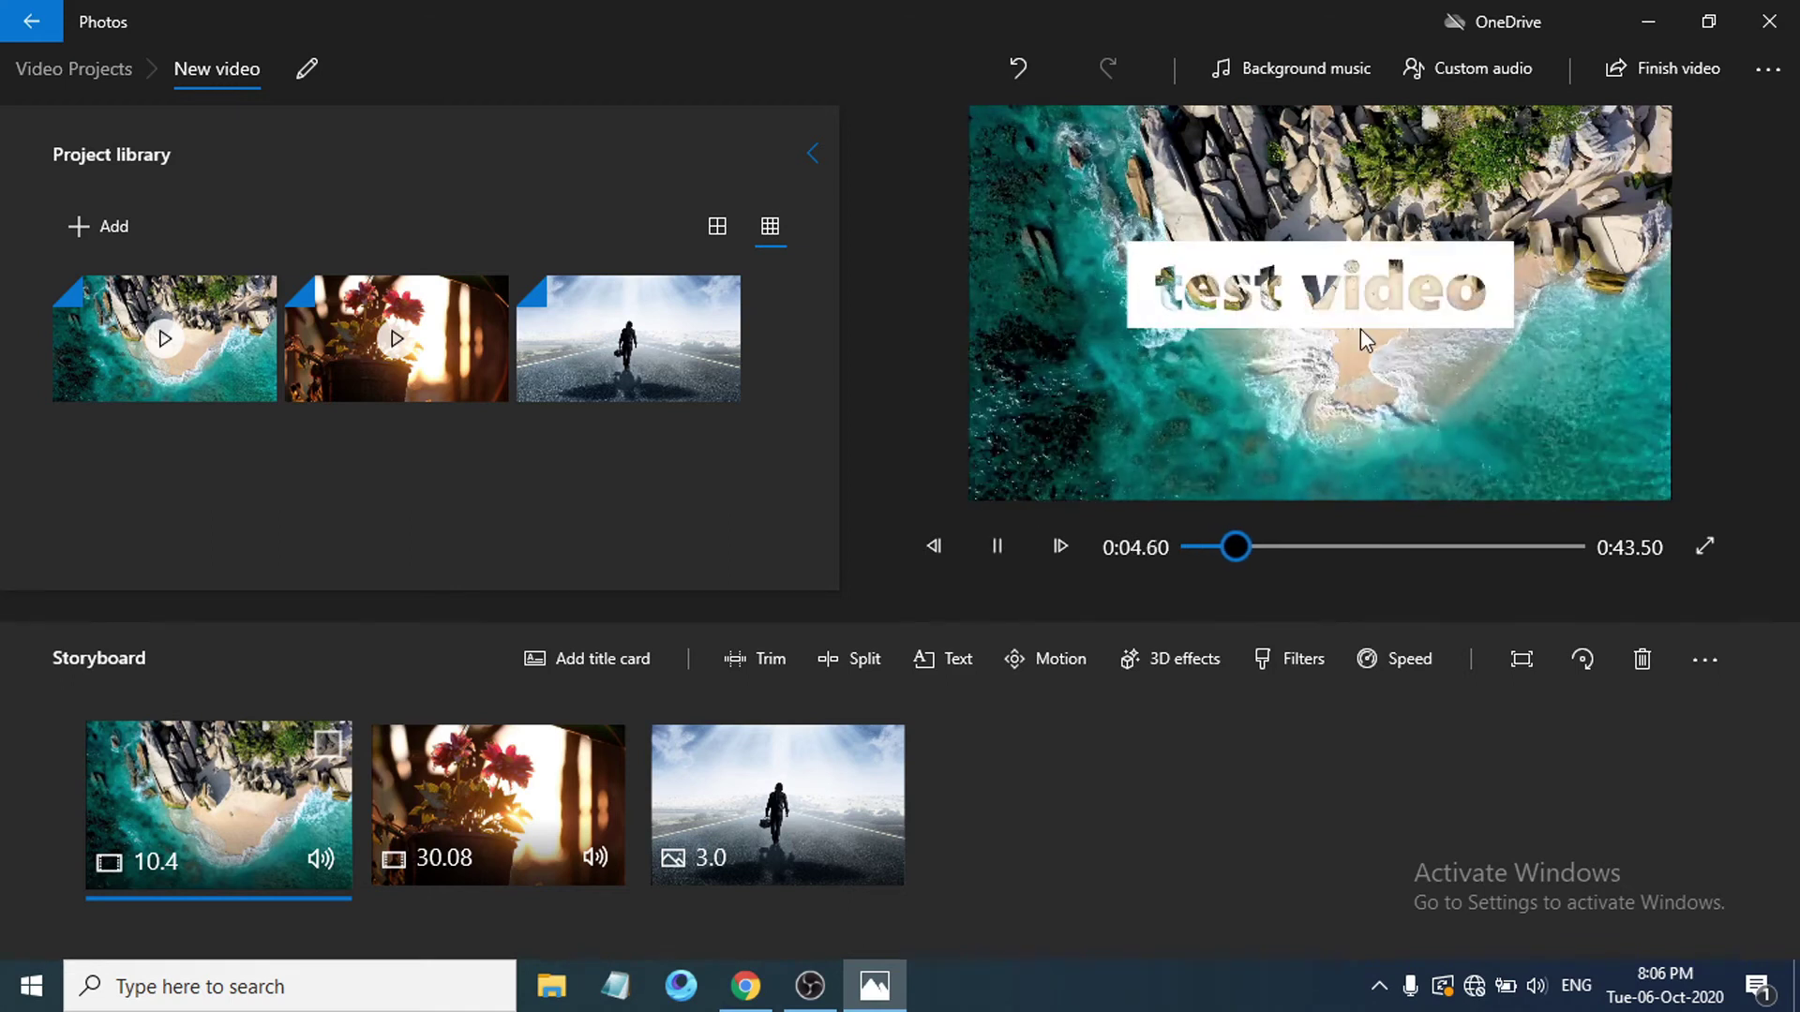
{"action": "left_click", "coordinate": [1006, 552]}
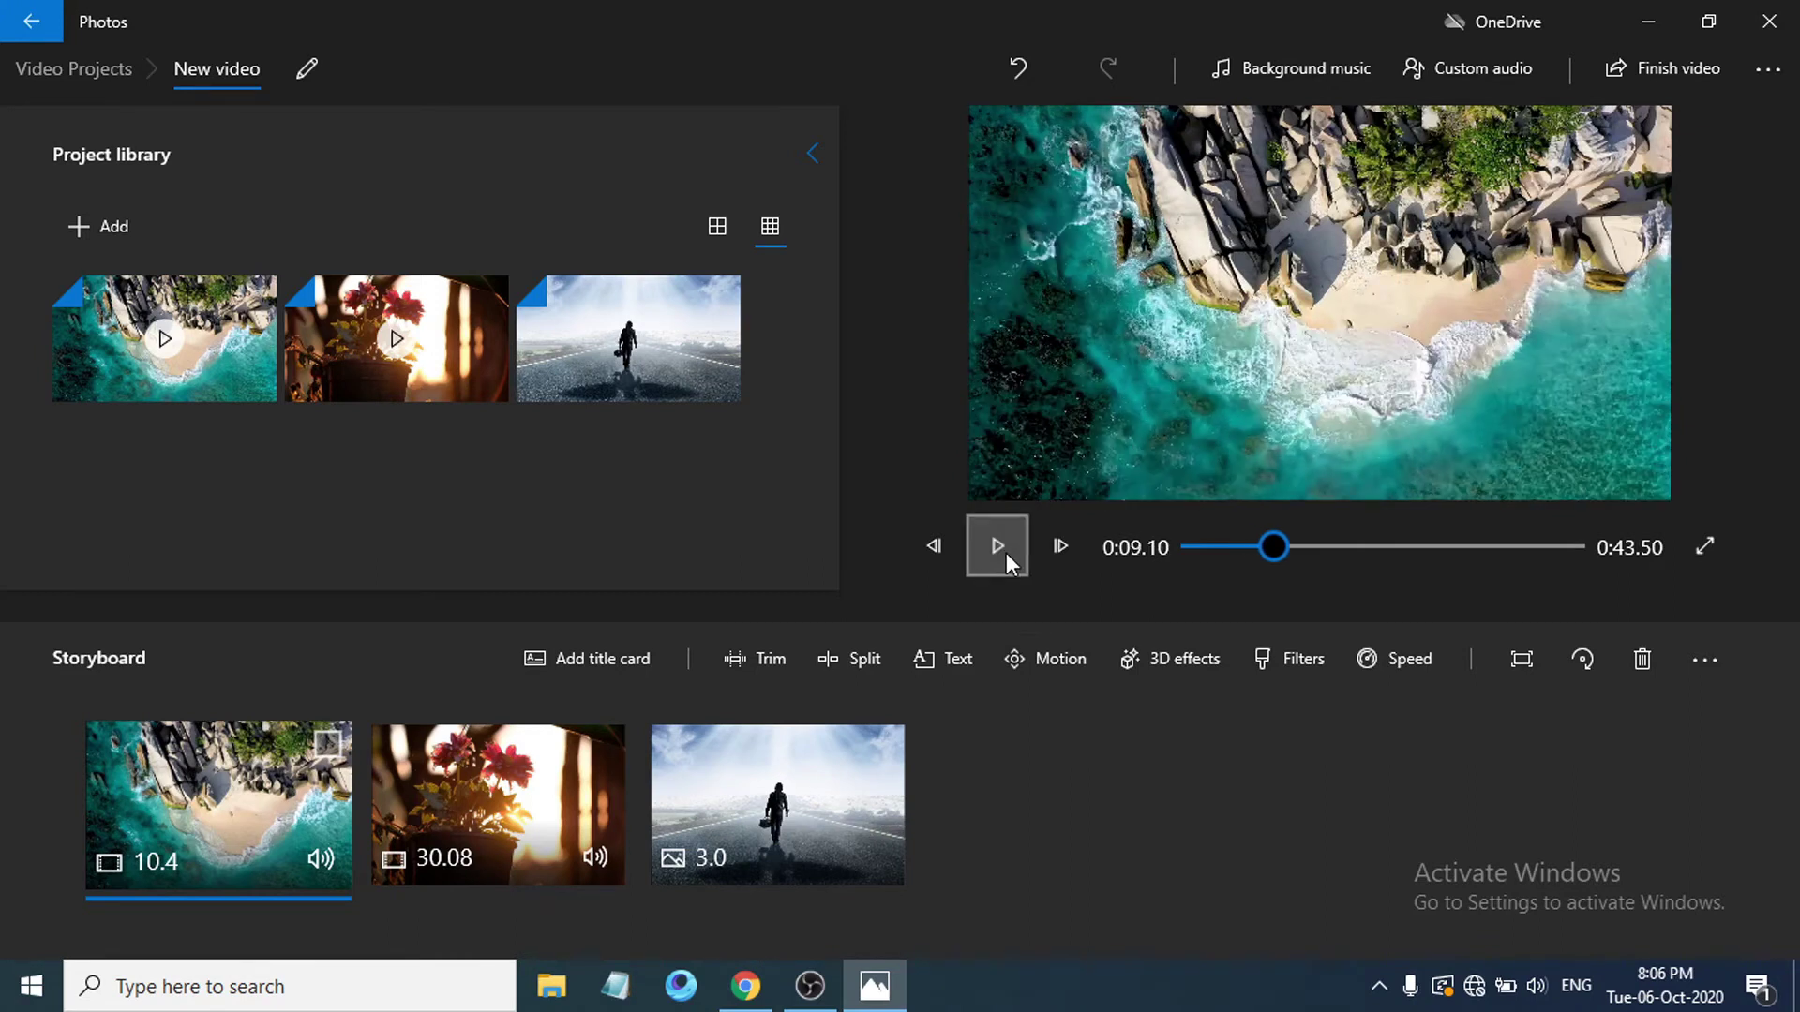
{"action": "left_click", "coordinate": [998, 547]}
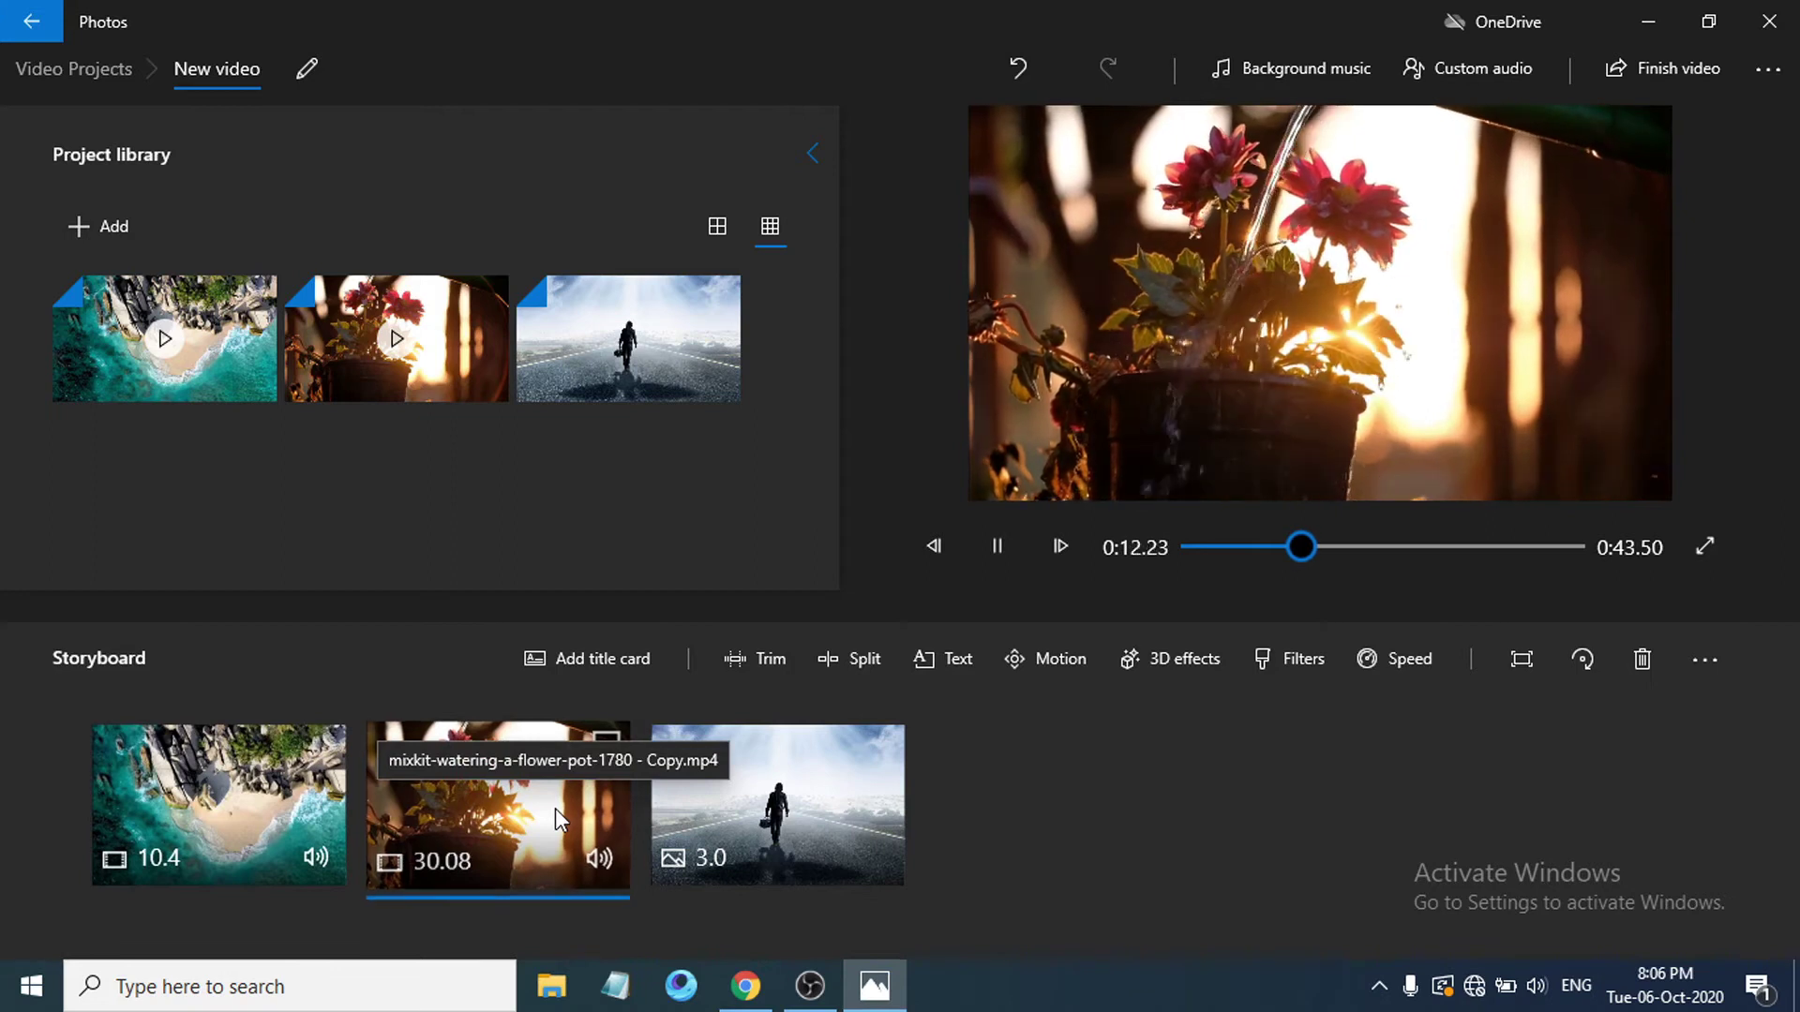
Open the flower pot clip's motion effects, select Zoom in center and preview it
{"action": "right_click", "coordinate": [555, 809]}
{"action": "mouse_move", "coordinate": [695, 465]}
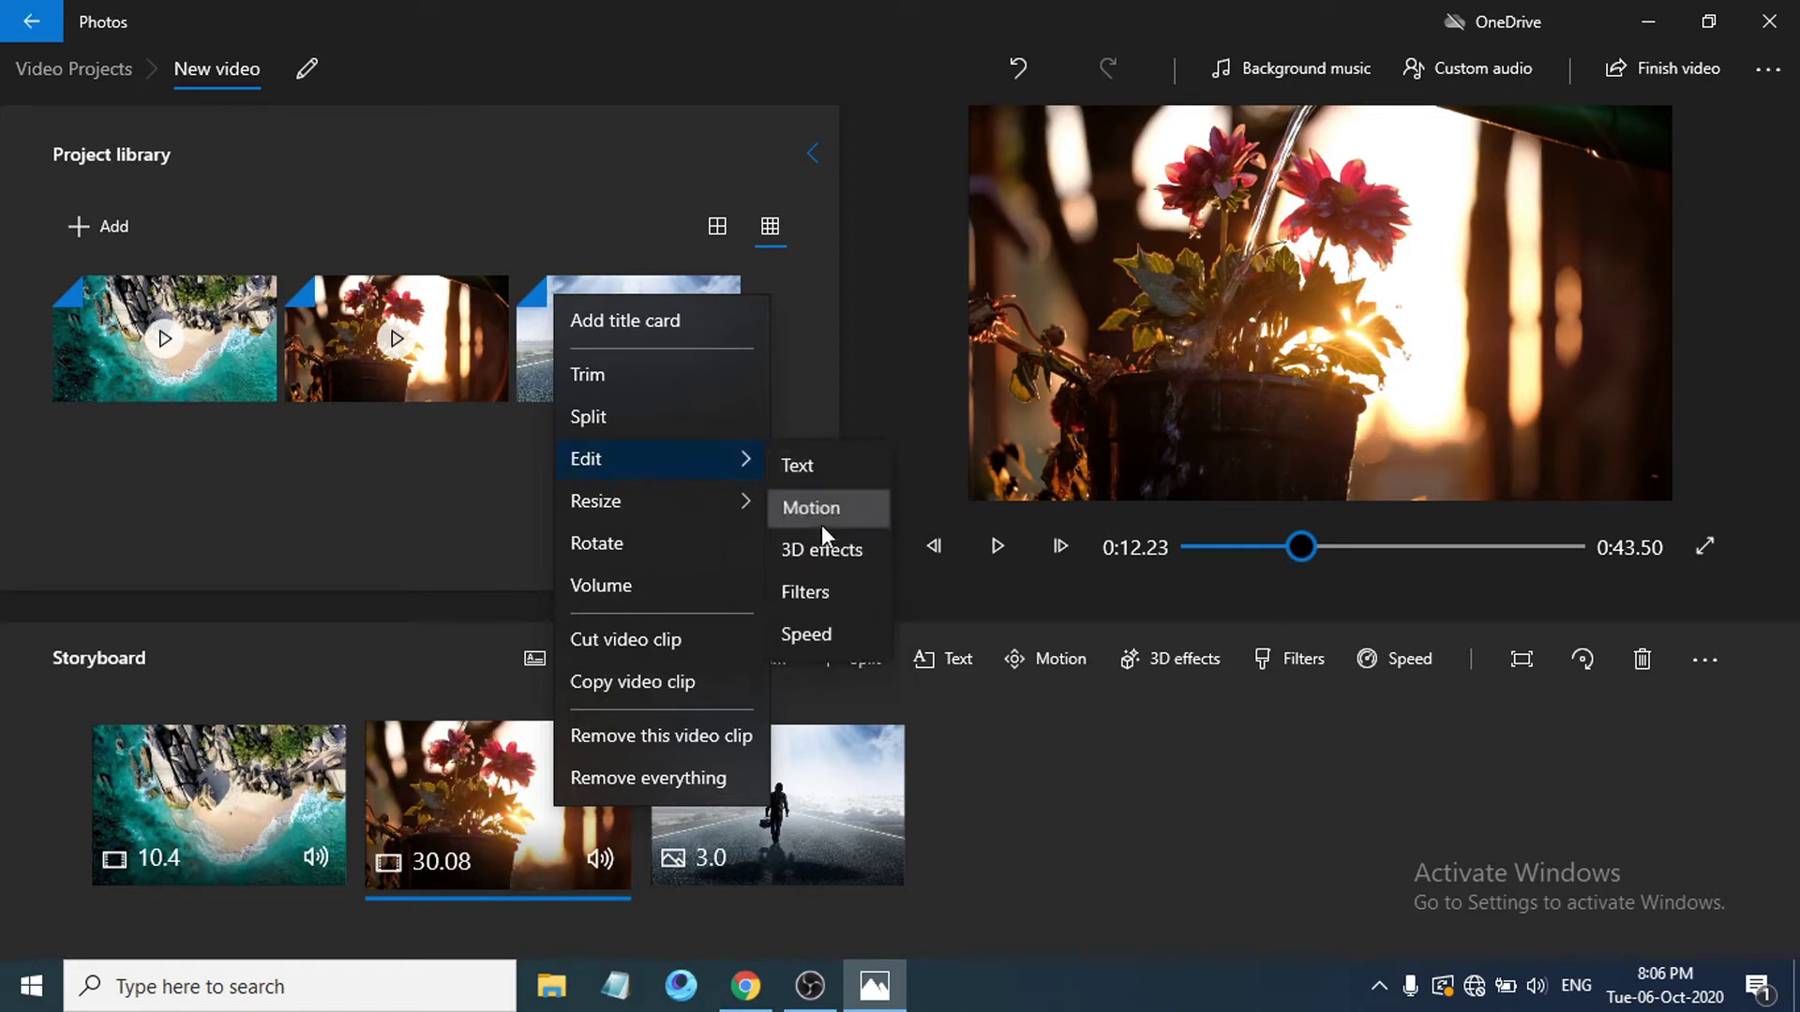
{"action": "left_click", "coordinate": [822, 524]}
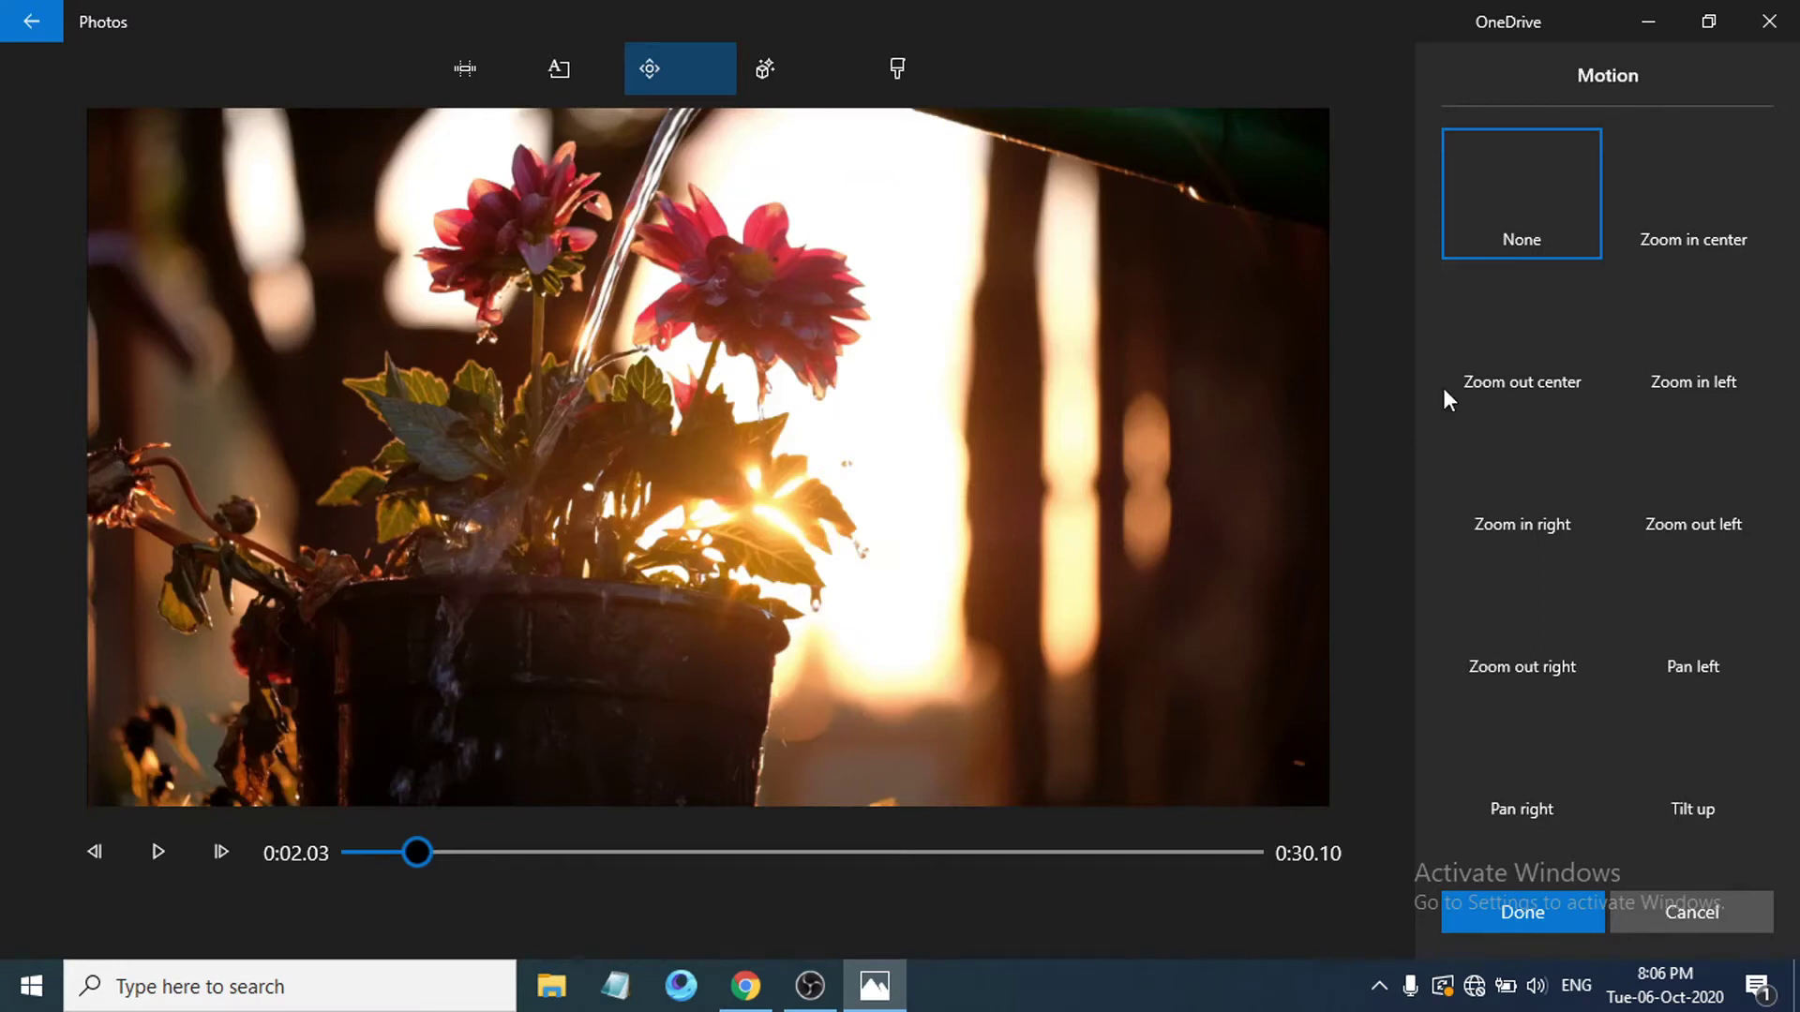
{"action": "left_click", "coordinate": [1670, 187]}
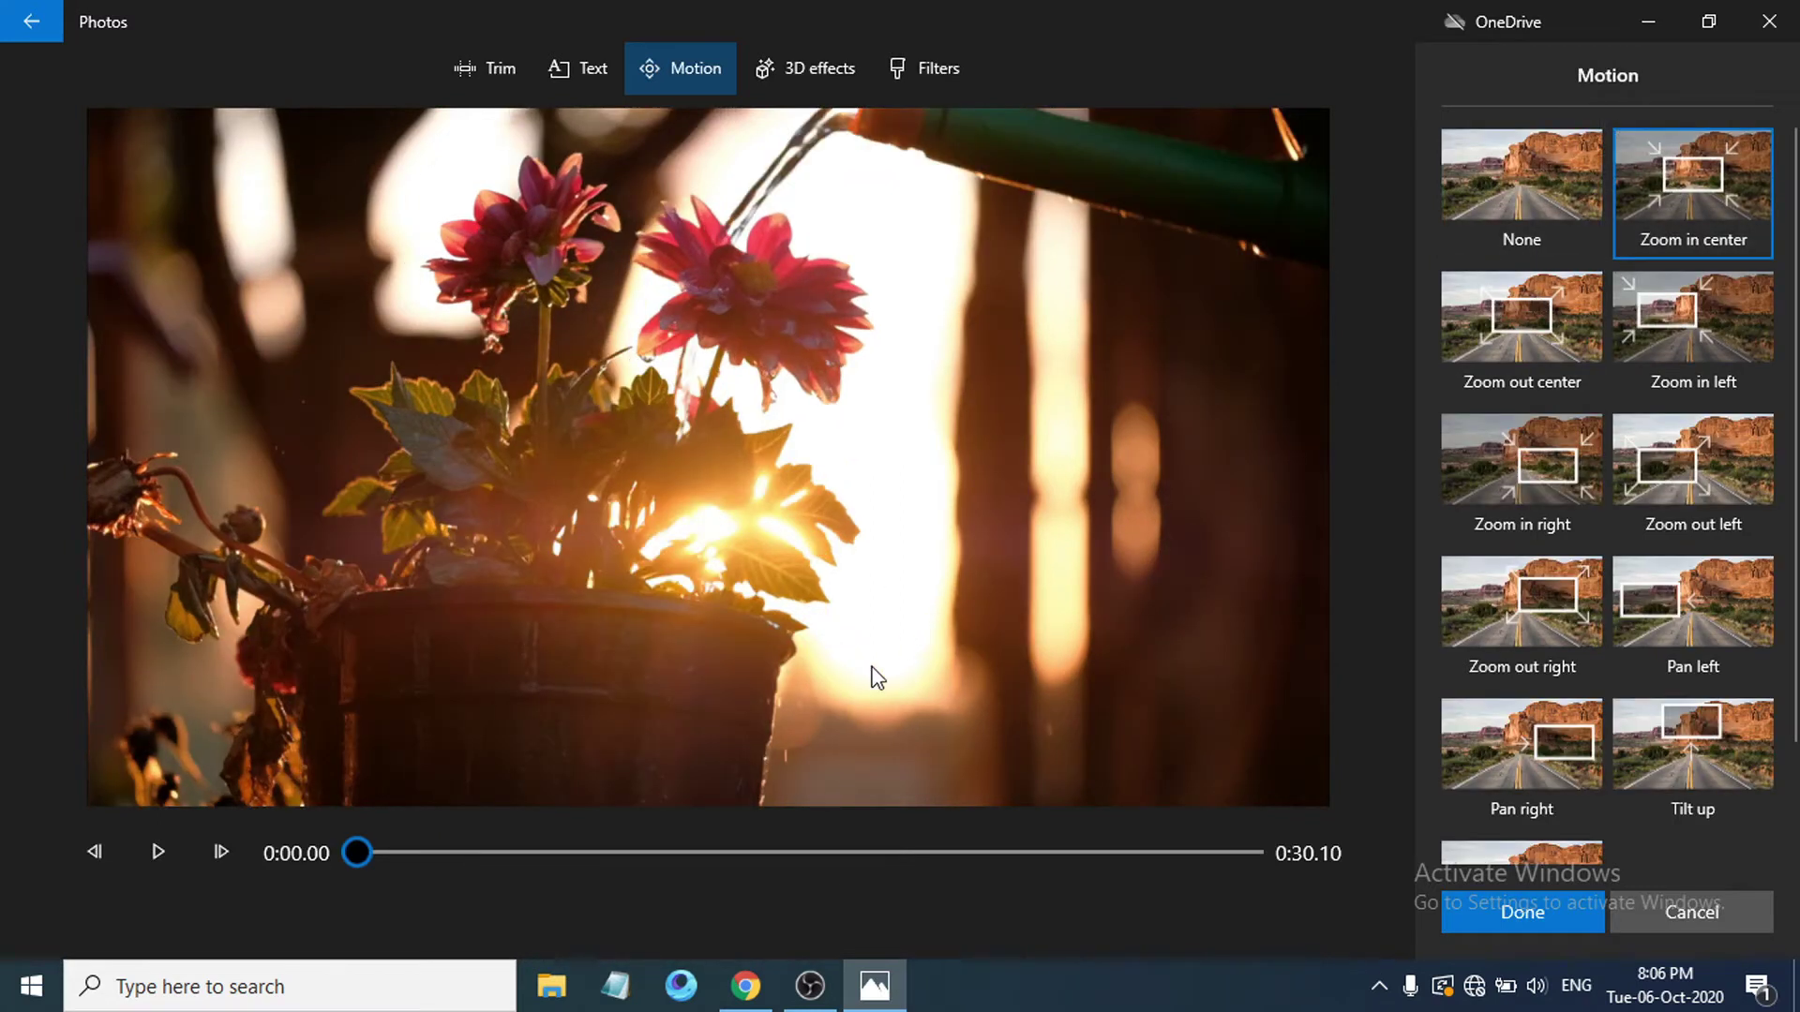
{"action": "left_click", "coordinate": [146, 849]}
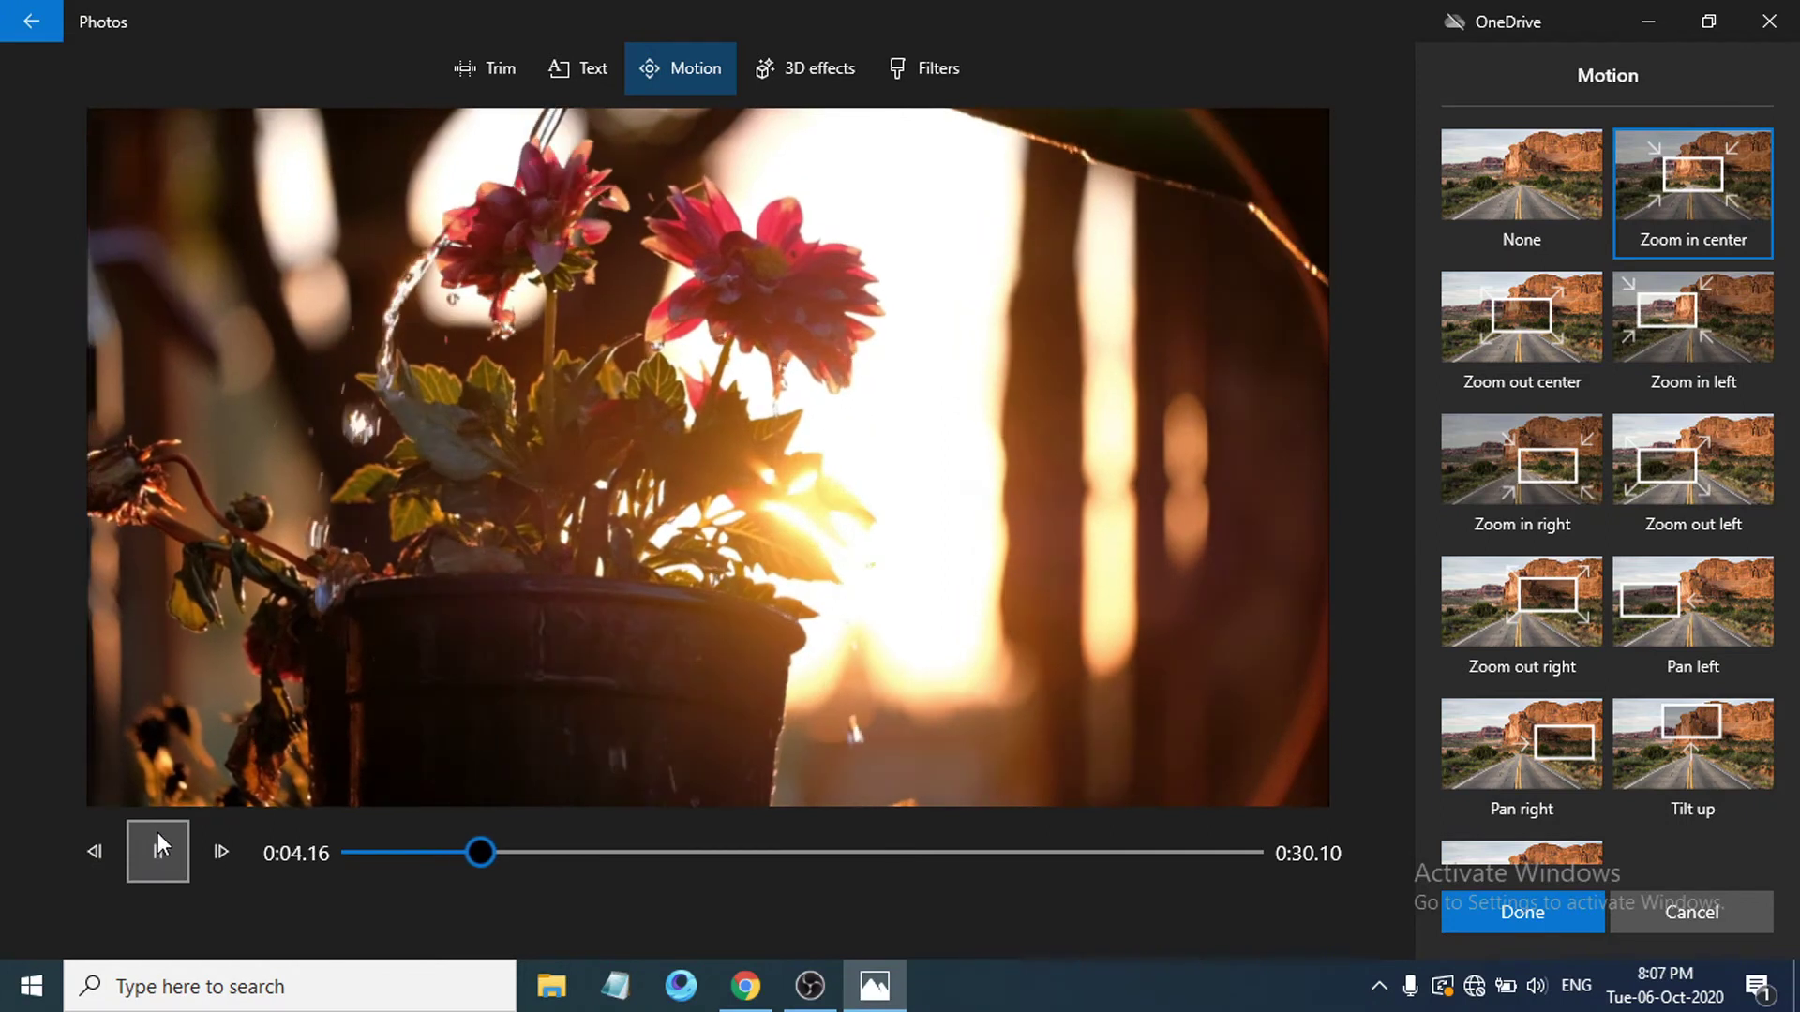
Try Zoom out center on the flower pot clip, then set its motion to Zoom in right and apply it
{"action": "left_click", "coordinate": [1545, 338]}
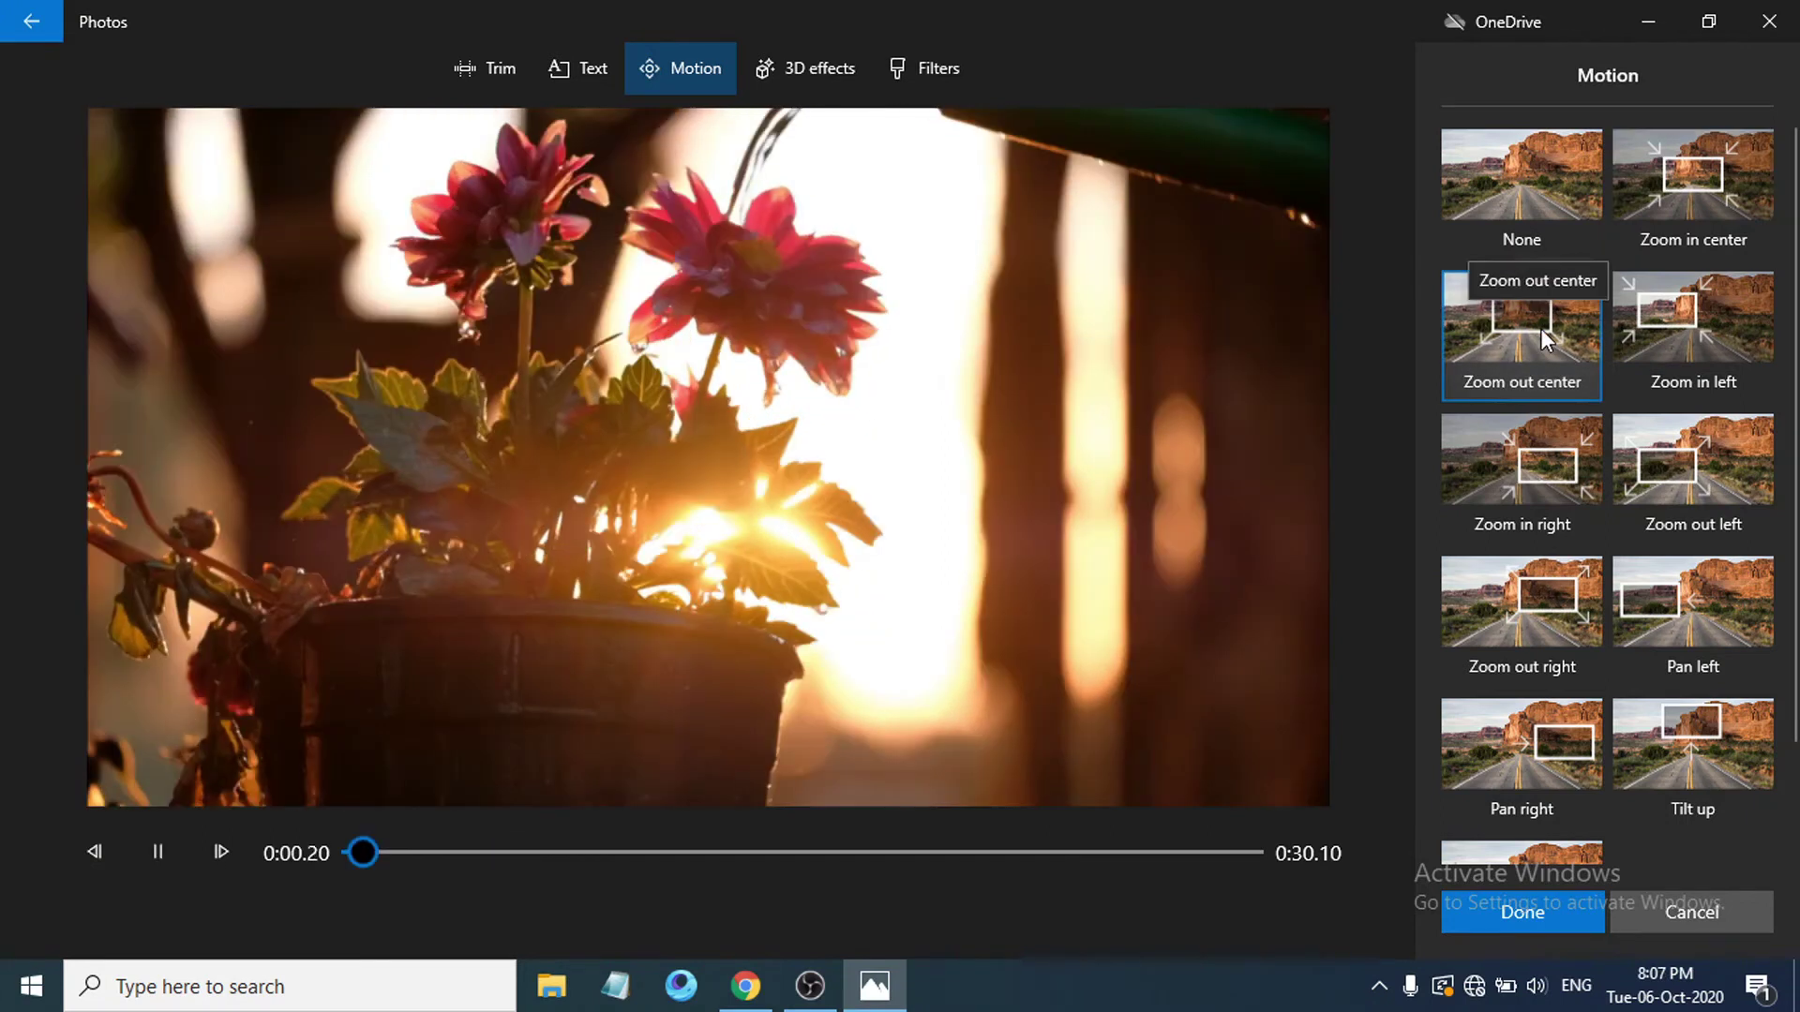
{"action": "left_click", "coordinate": [1540, 467]}
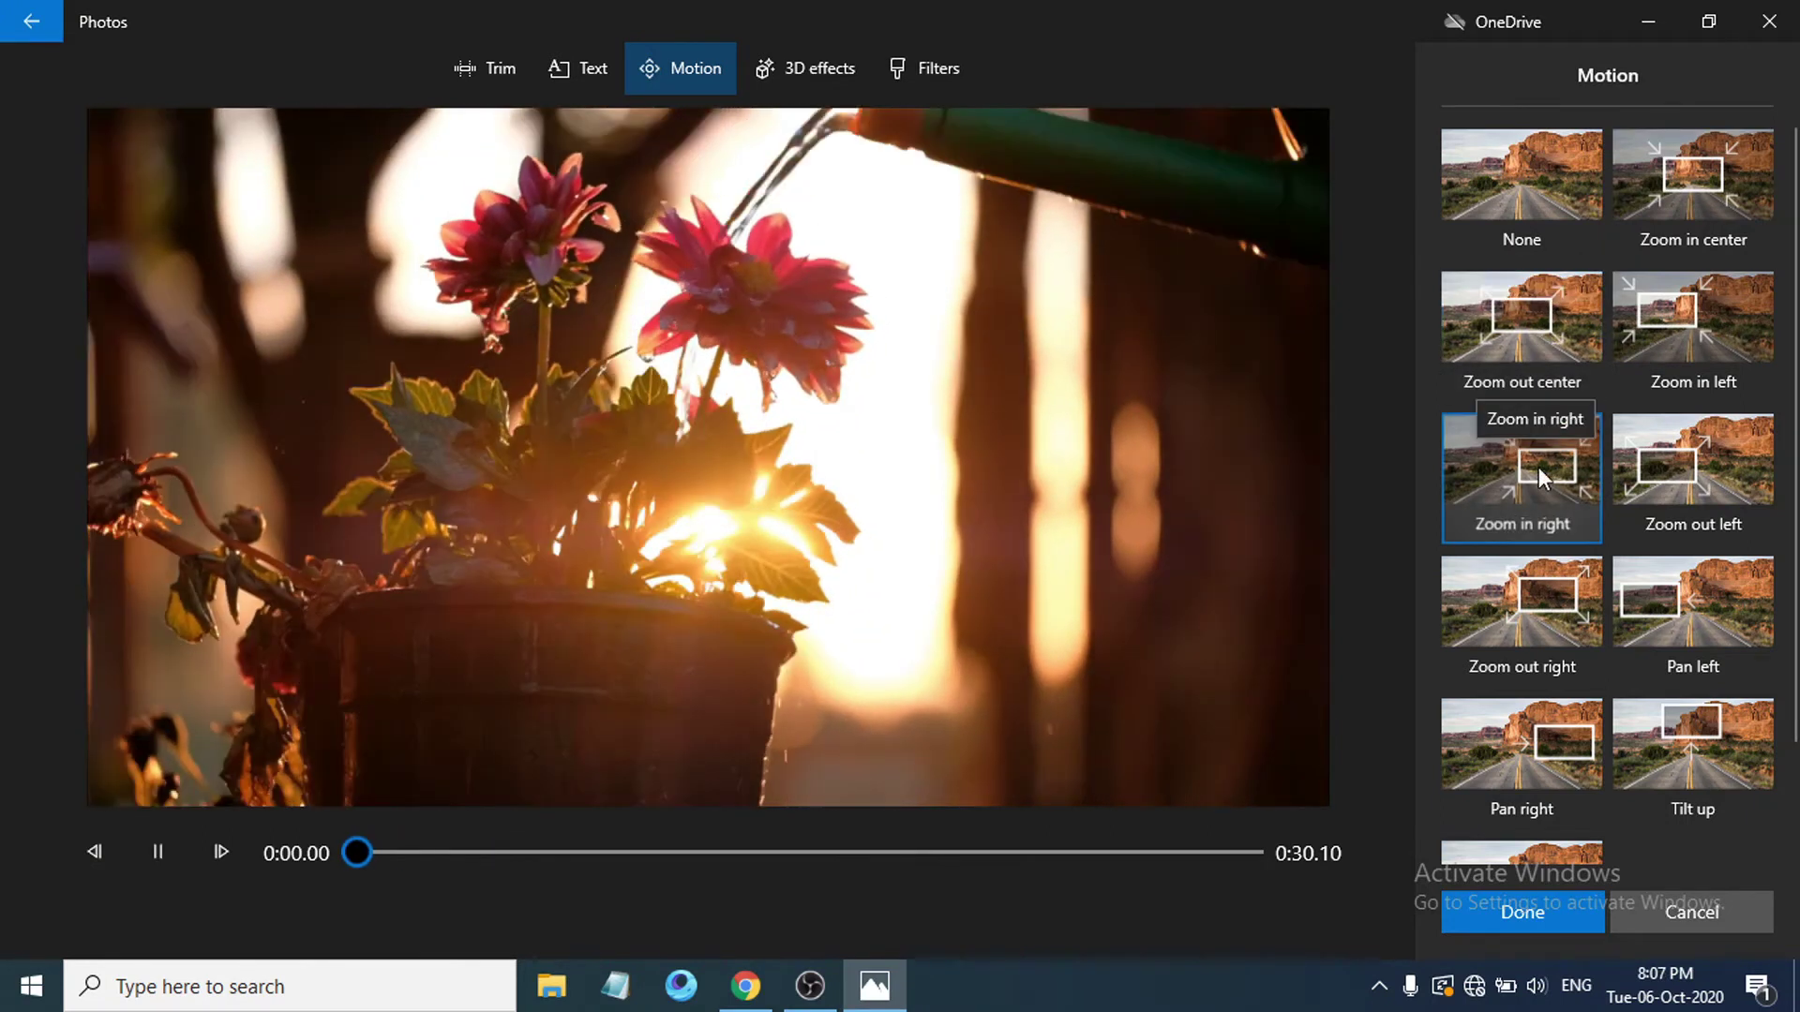
{"action": "left_click", "coordinate": [1519, 923]}
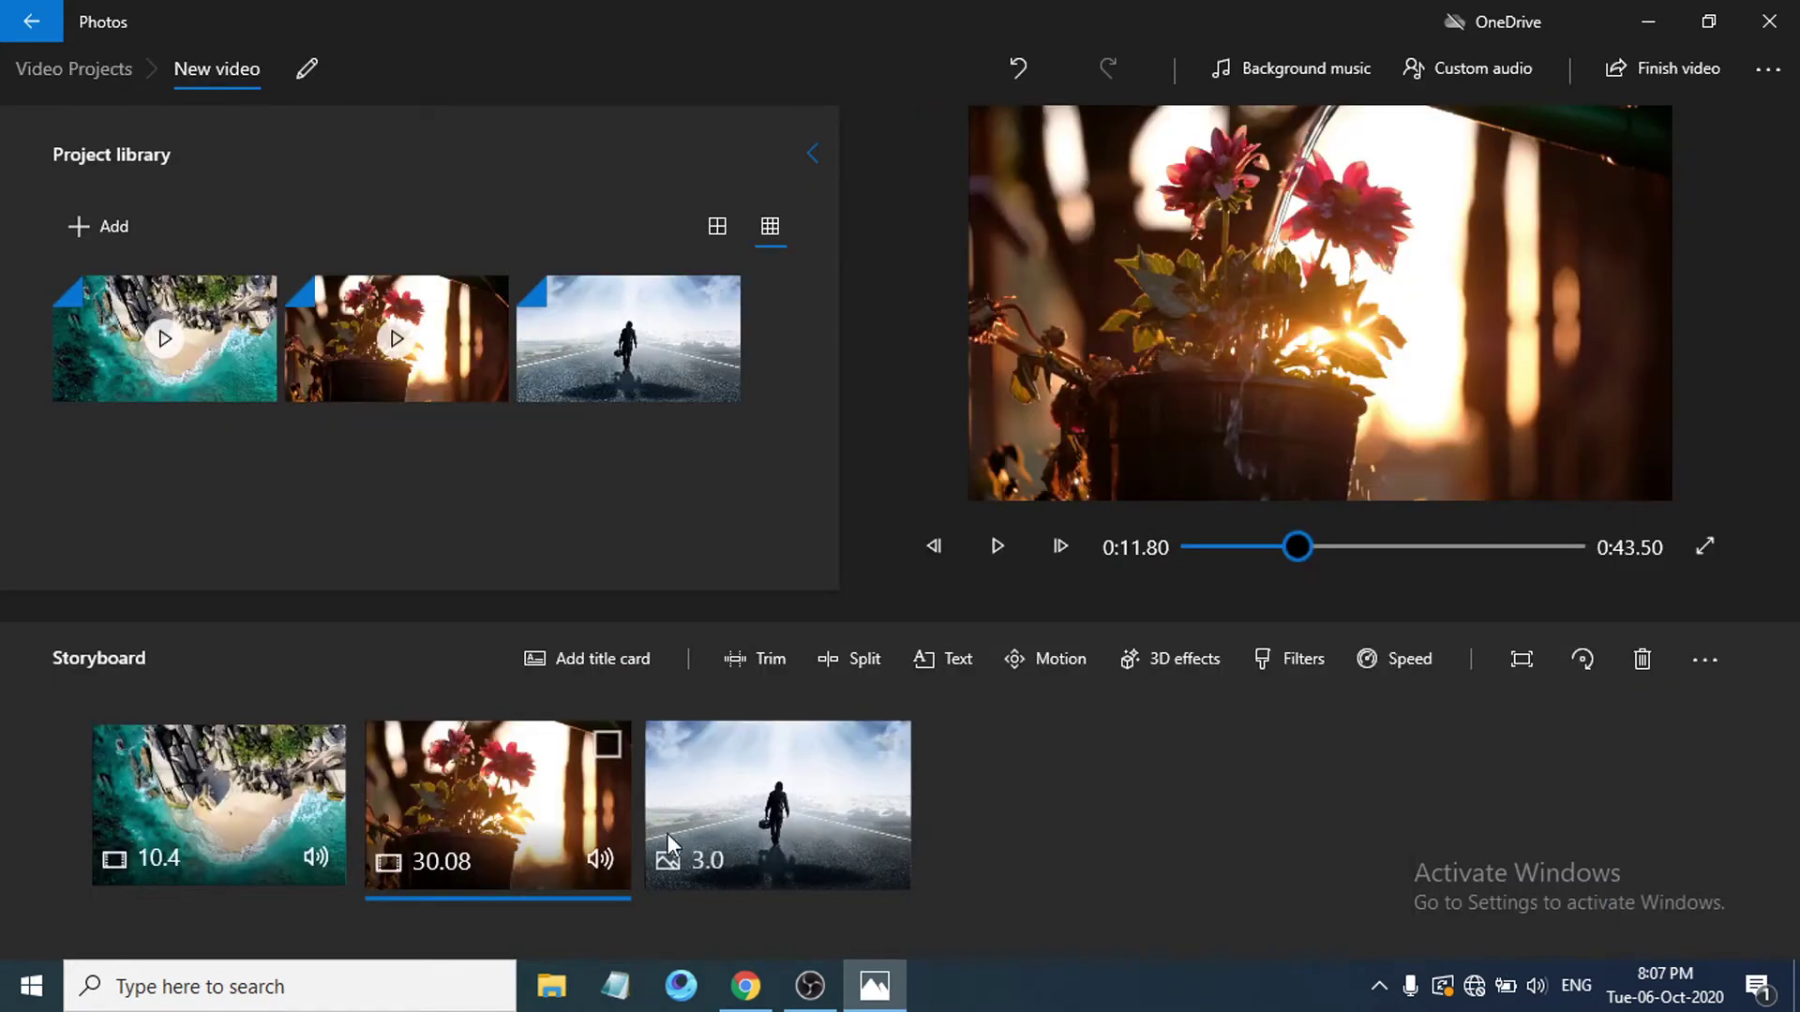
Open the motion effects for the picture of the walking man, select Zoom out center and preview it
{"action": "left_click", "coordinate": [797, 804]}
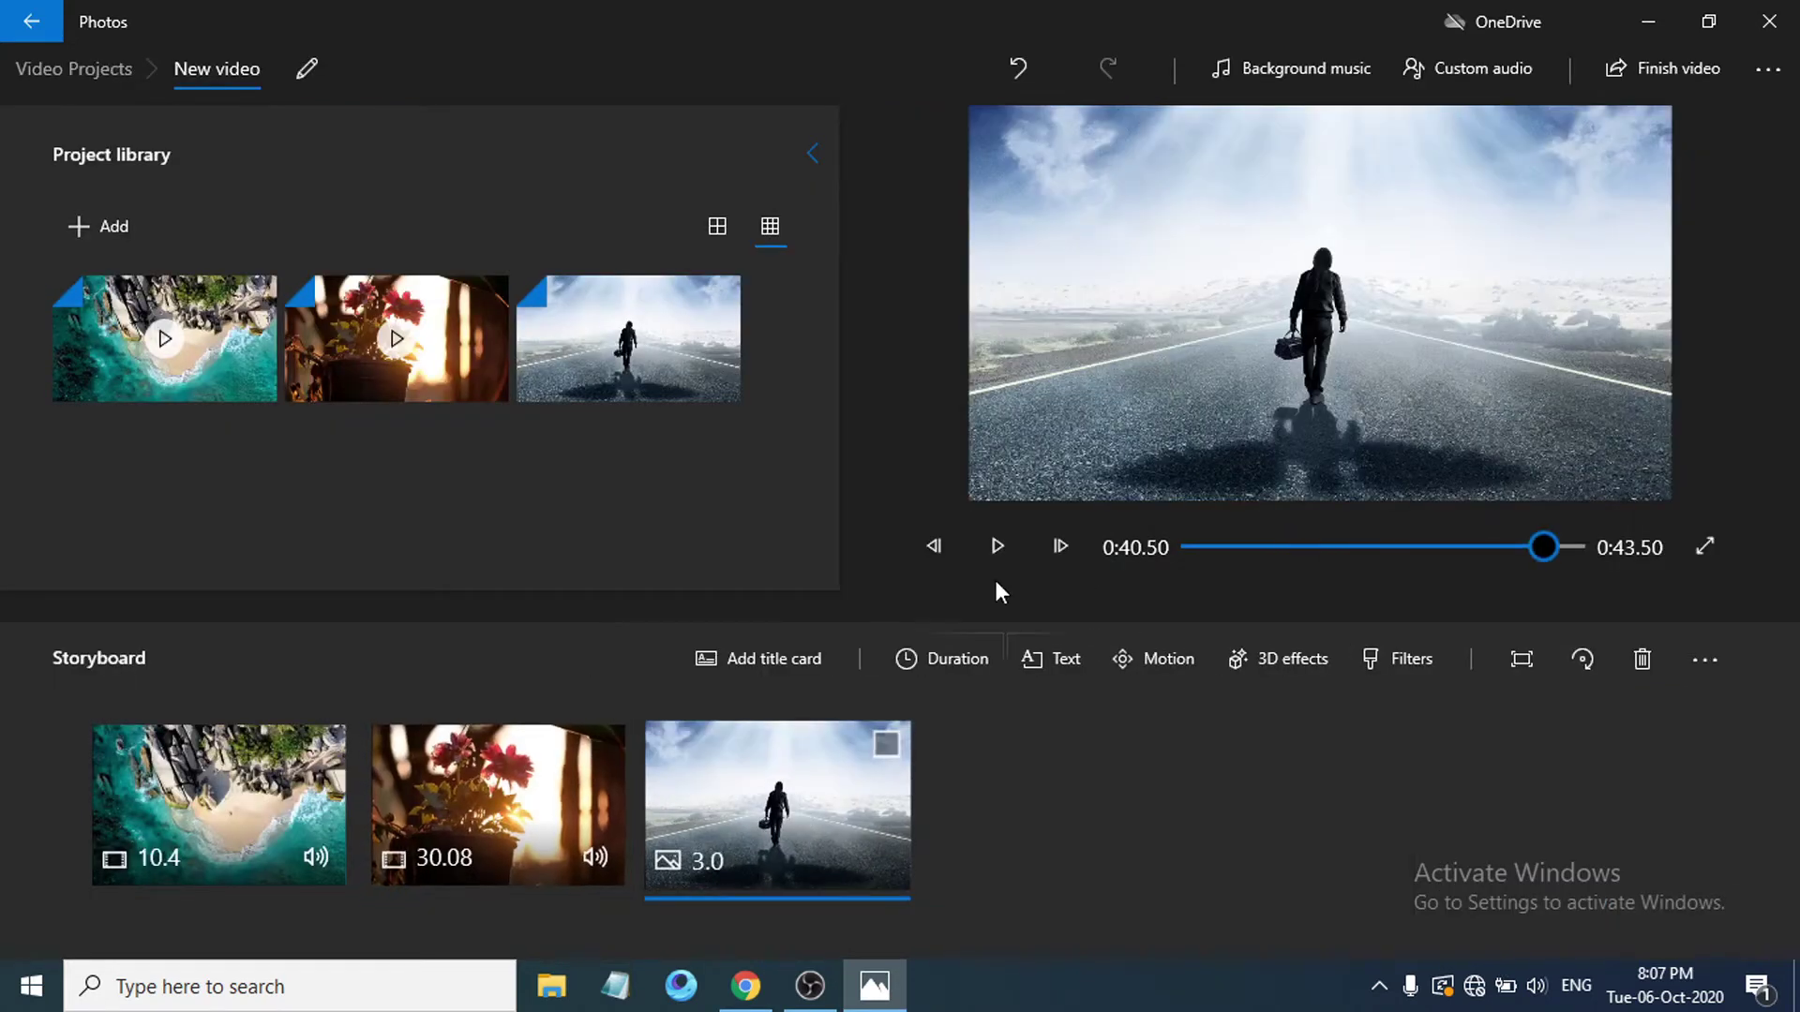
{"action": "right_click", "coordinate": [778, 833]}
{"action": "mouse_move", "coordinate": [885, 525]}
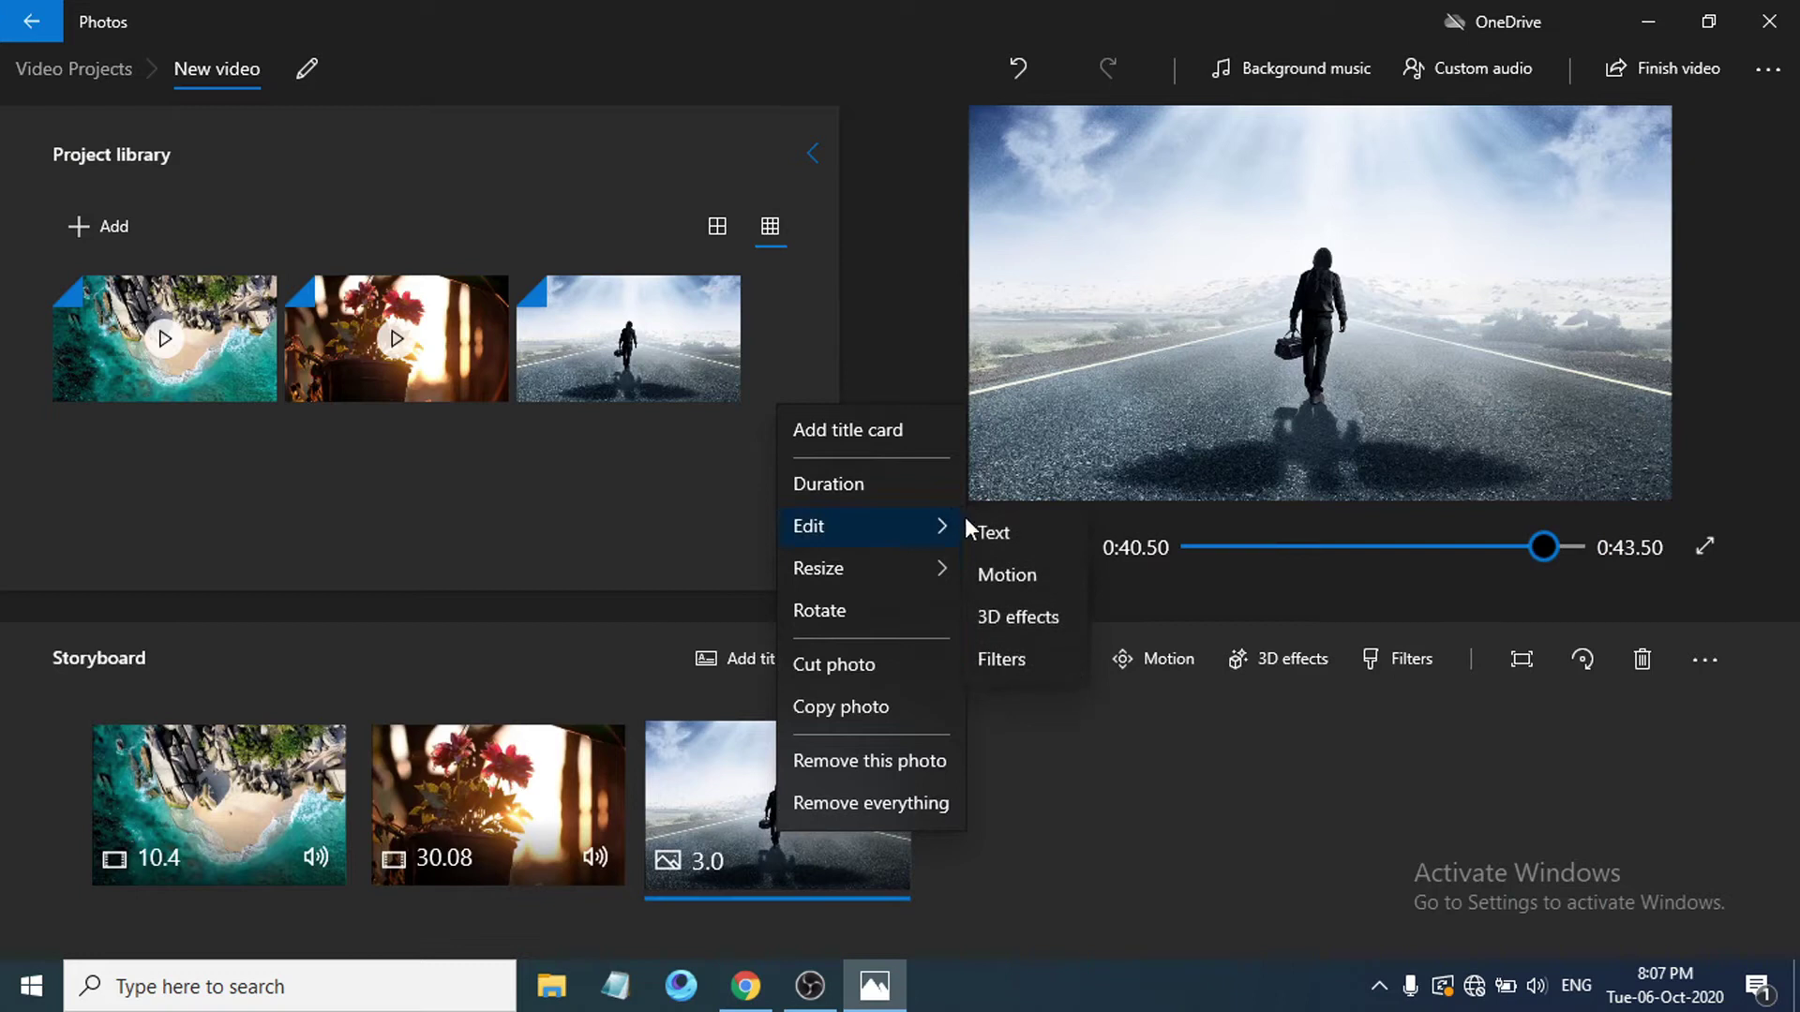
{"action": "left_click", "coordinate": [995, 576]}
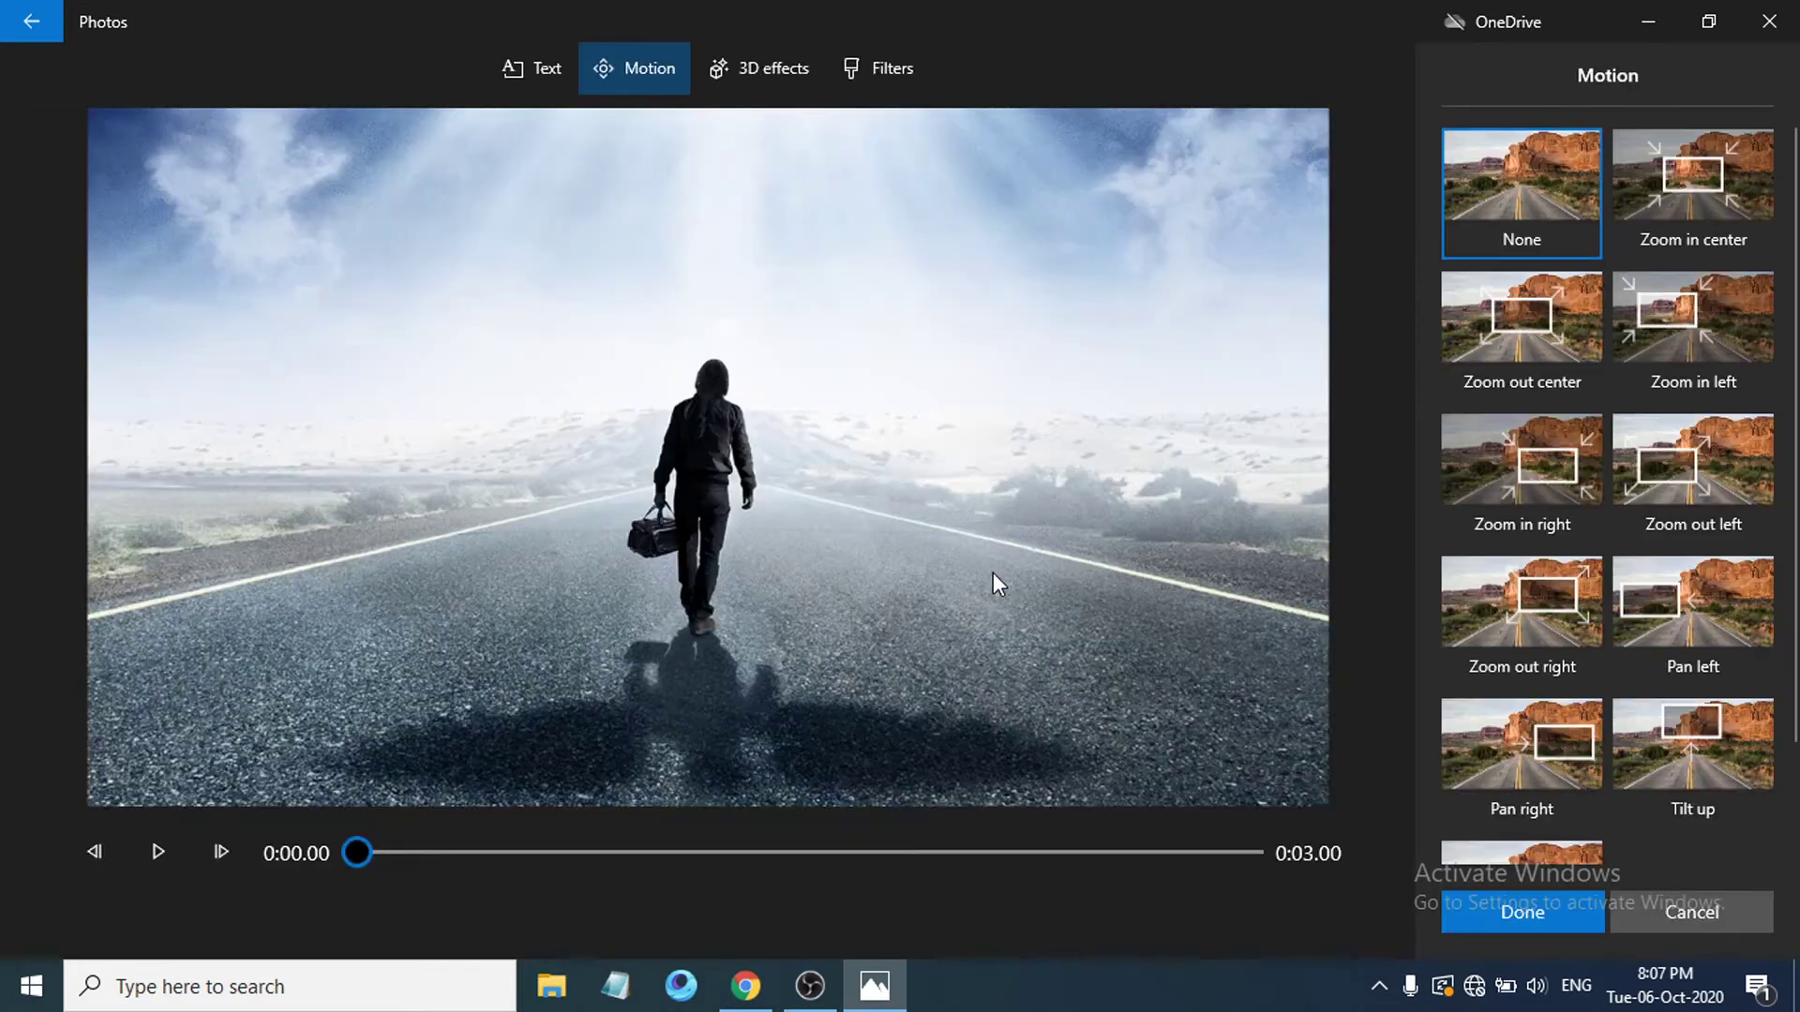
{"action": "left_click", "coordinate": [1503, 330]}
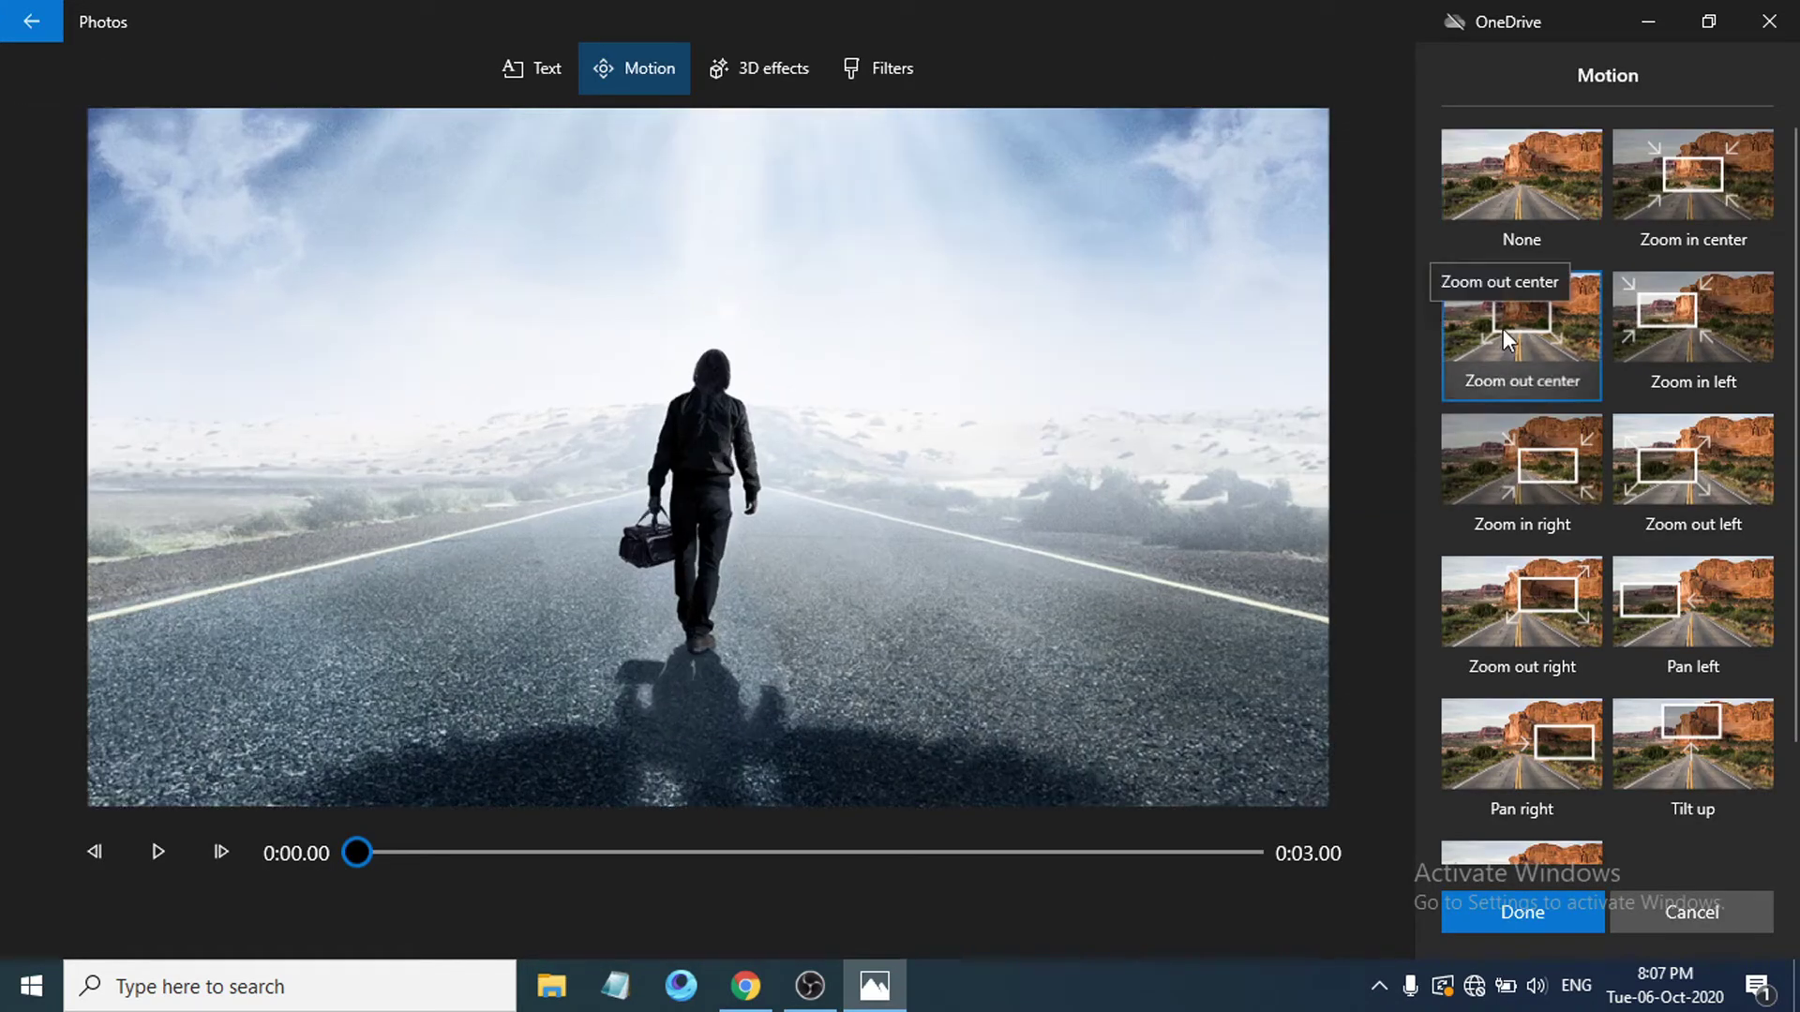
{"action": "left_click", "coordinate": [159, 852]}
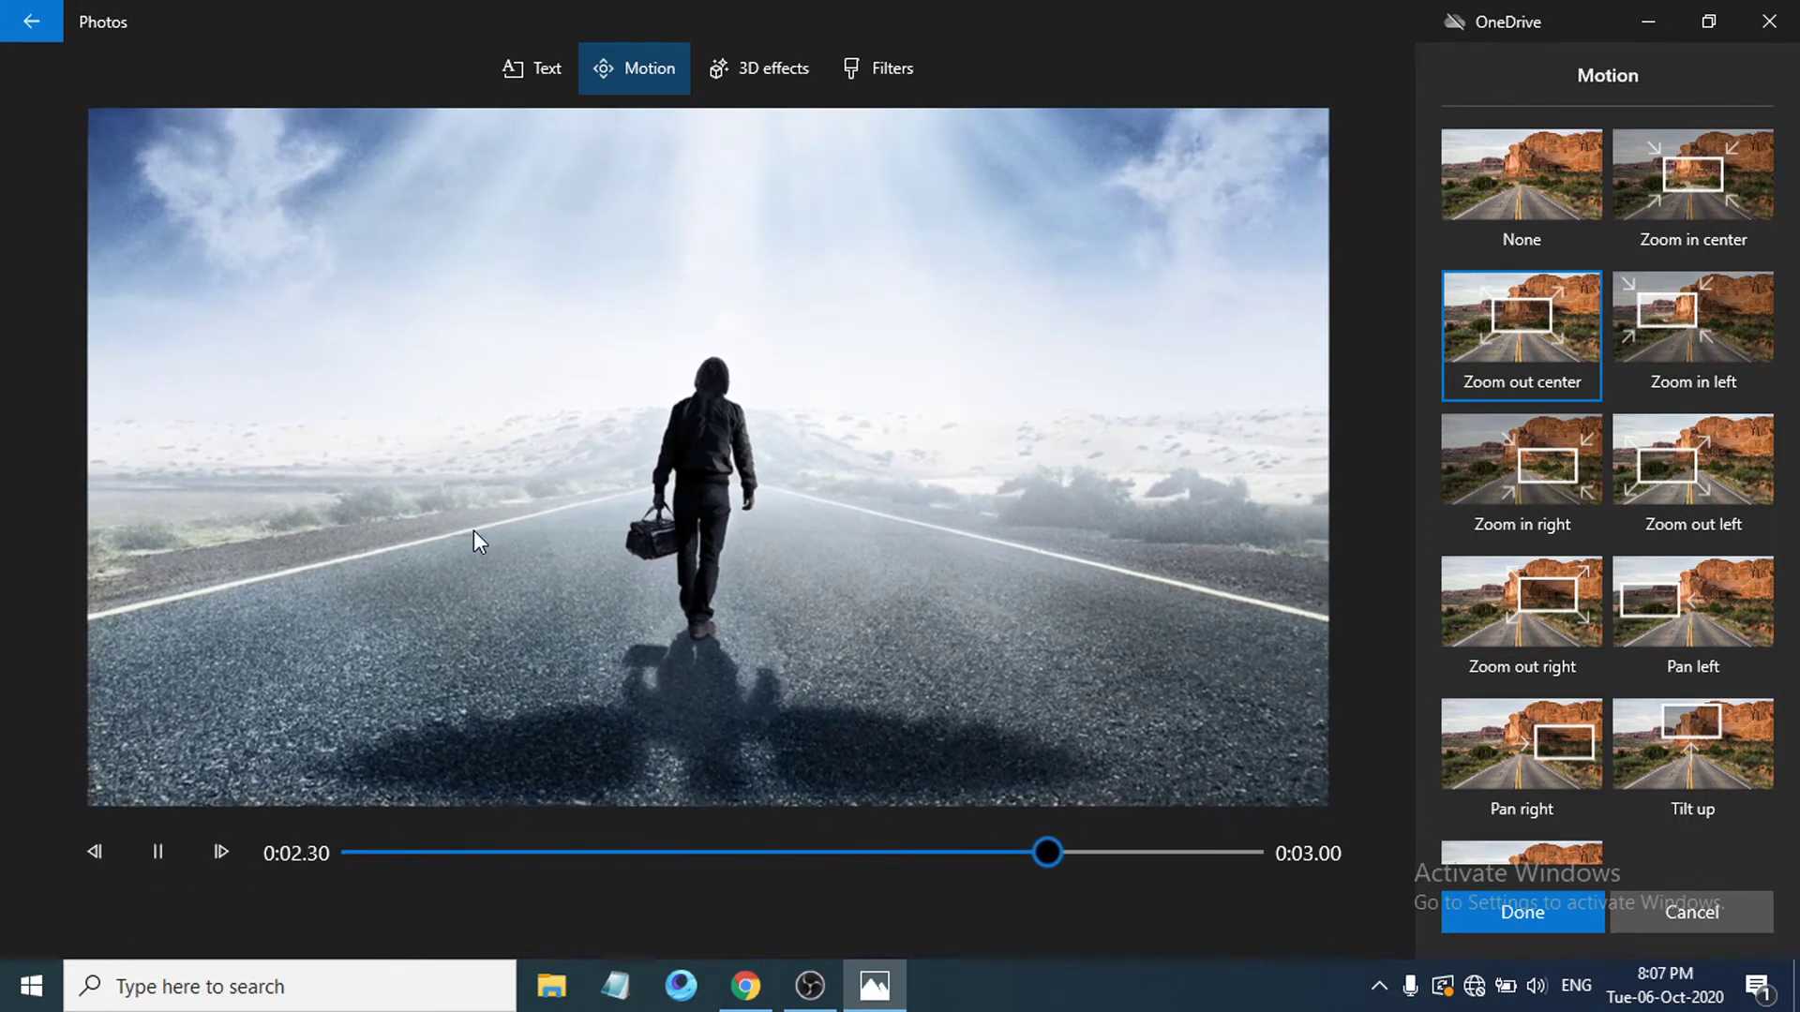
Try the Zoom in right motion on the picture and preview it
{"action": "left_click", "coordinate": [1691, 460]}
{"action": "left_click", "coordinate": [1560, 490]}
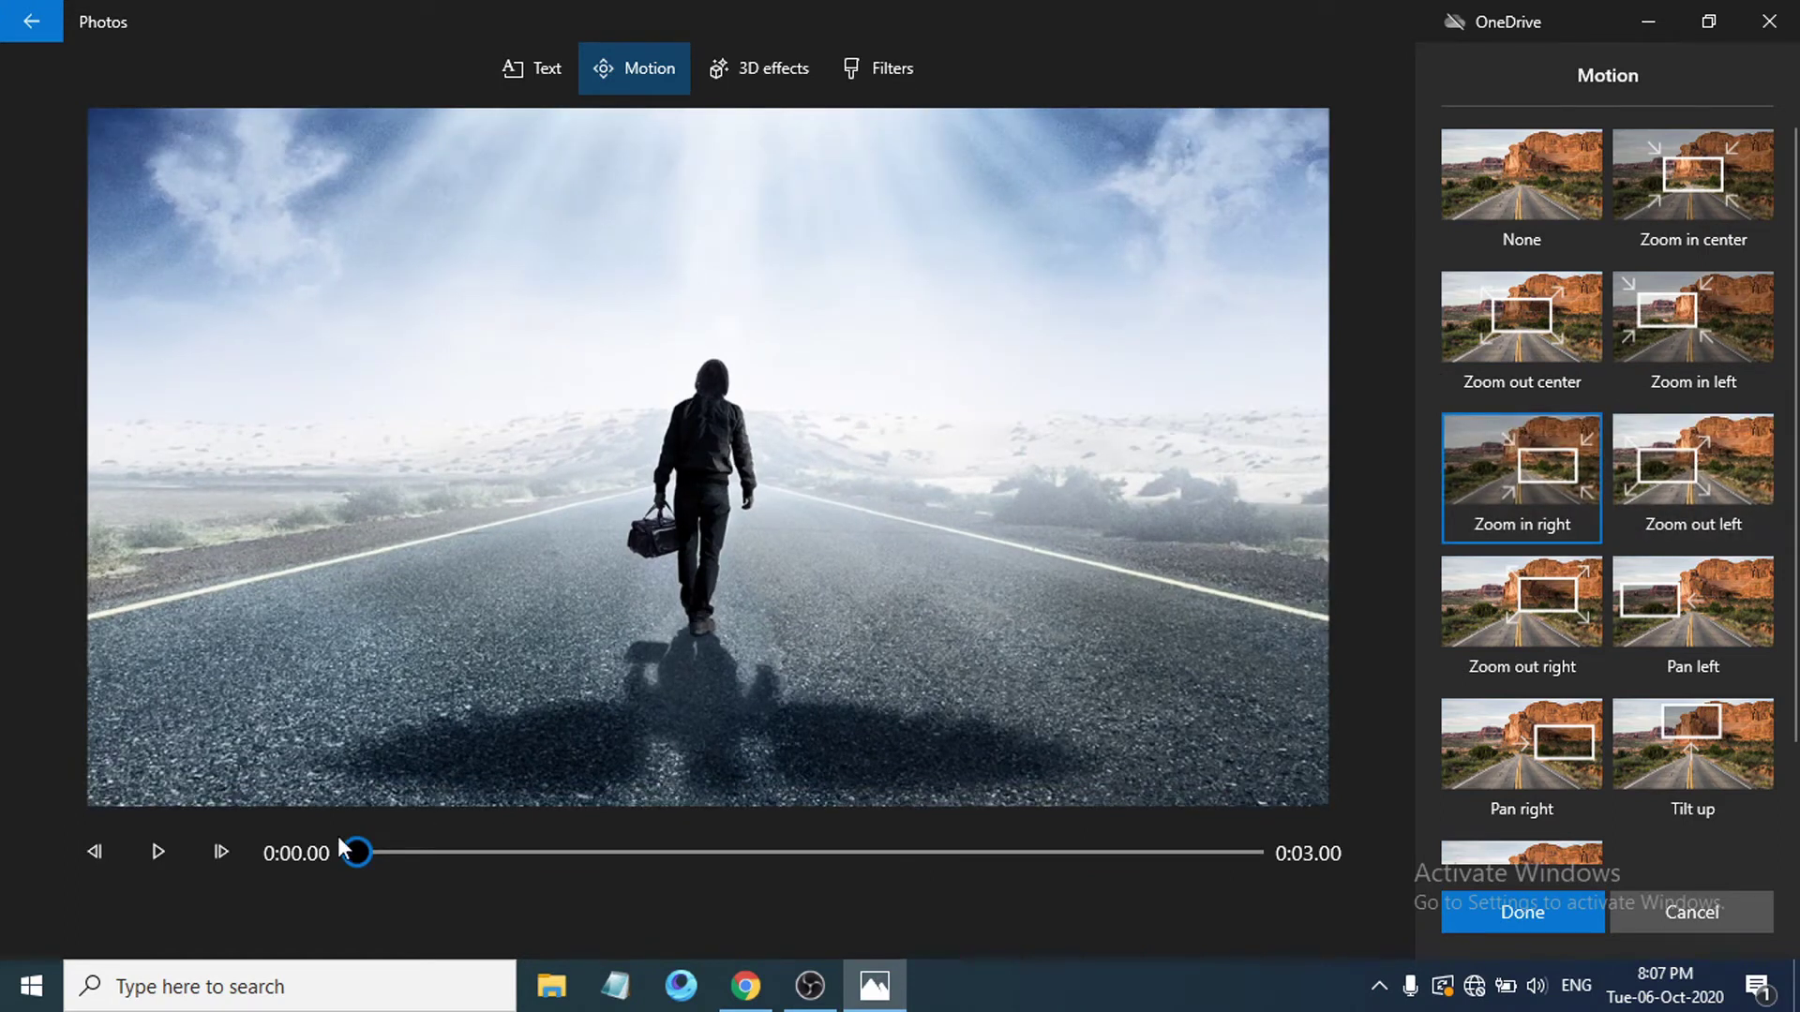
{"action": "left_click", "coordinate": [179, 848]}
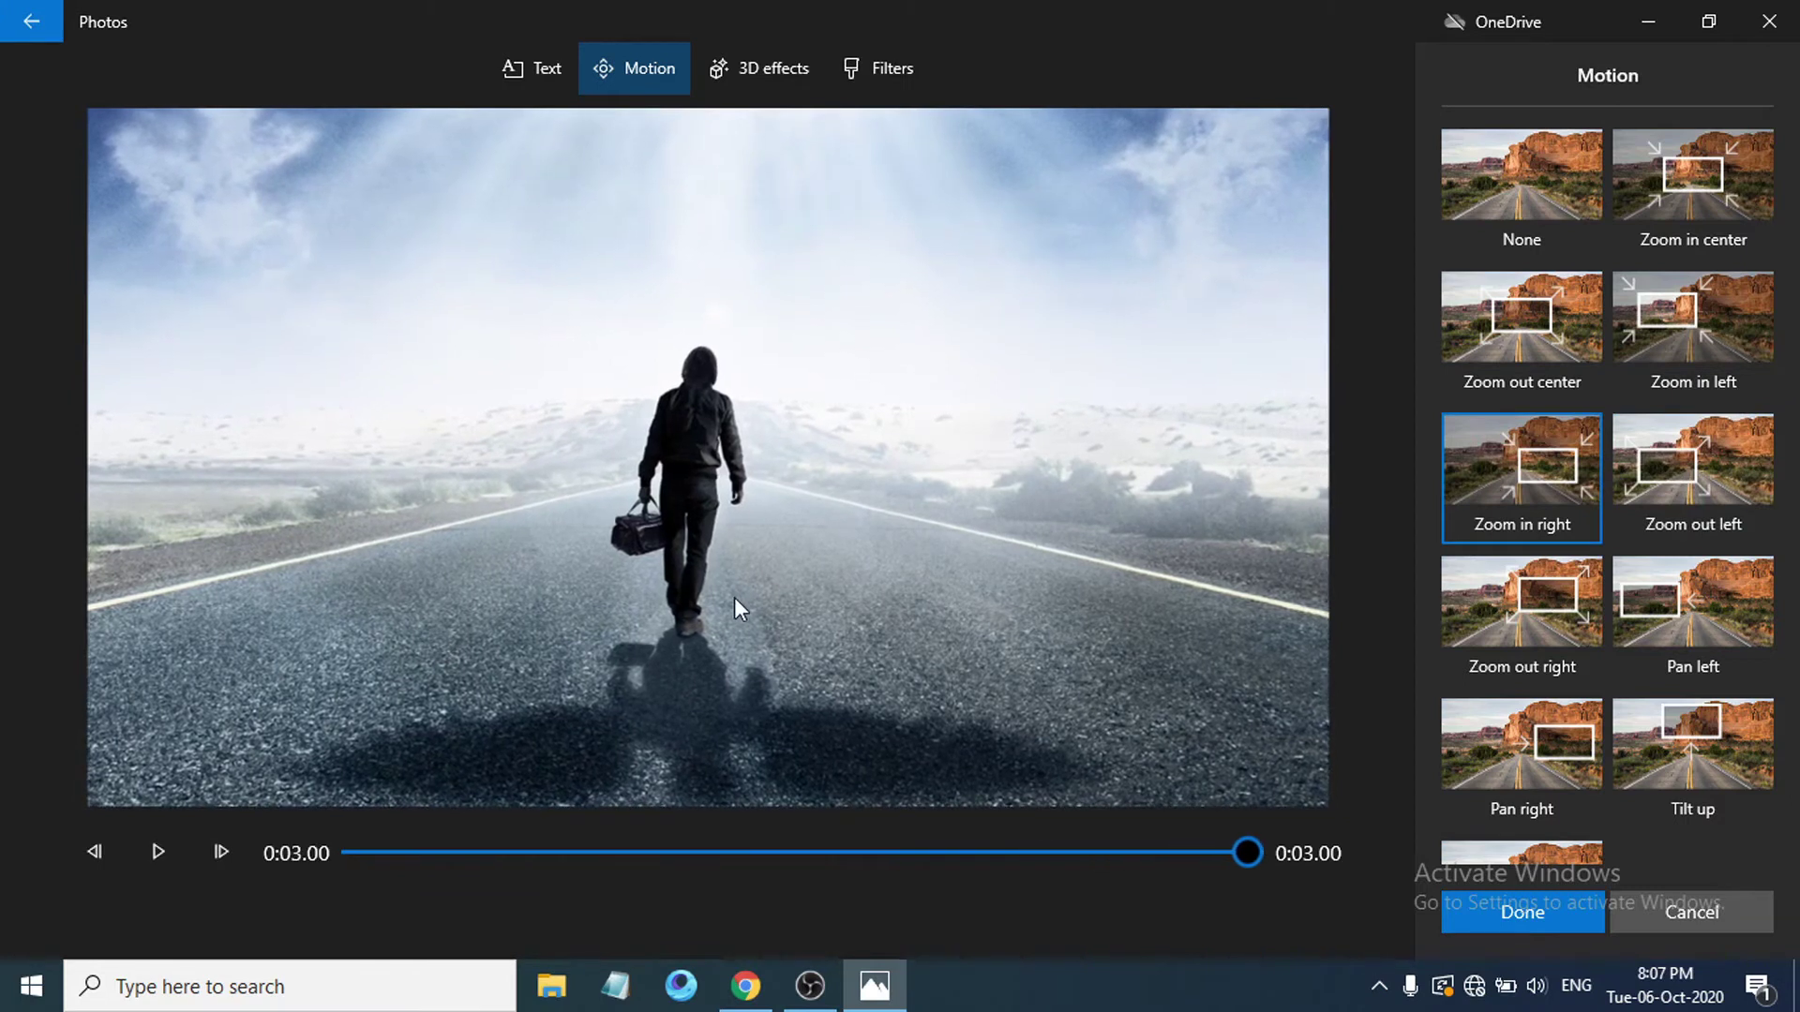
Set the picture's motion to Tilt down, preview it and apply it
{"action": "scroll", "coordinate": [1646, 665], "scroll_direction": "down", "scroll_amount": 1}
{"action": "left_click", "coordinate": [1490, 777]}
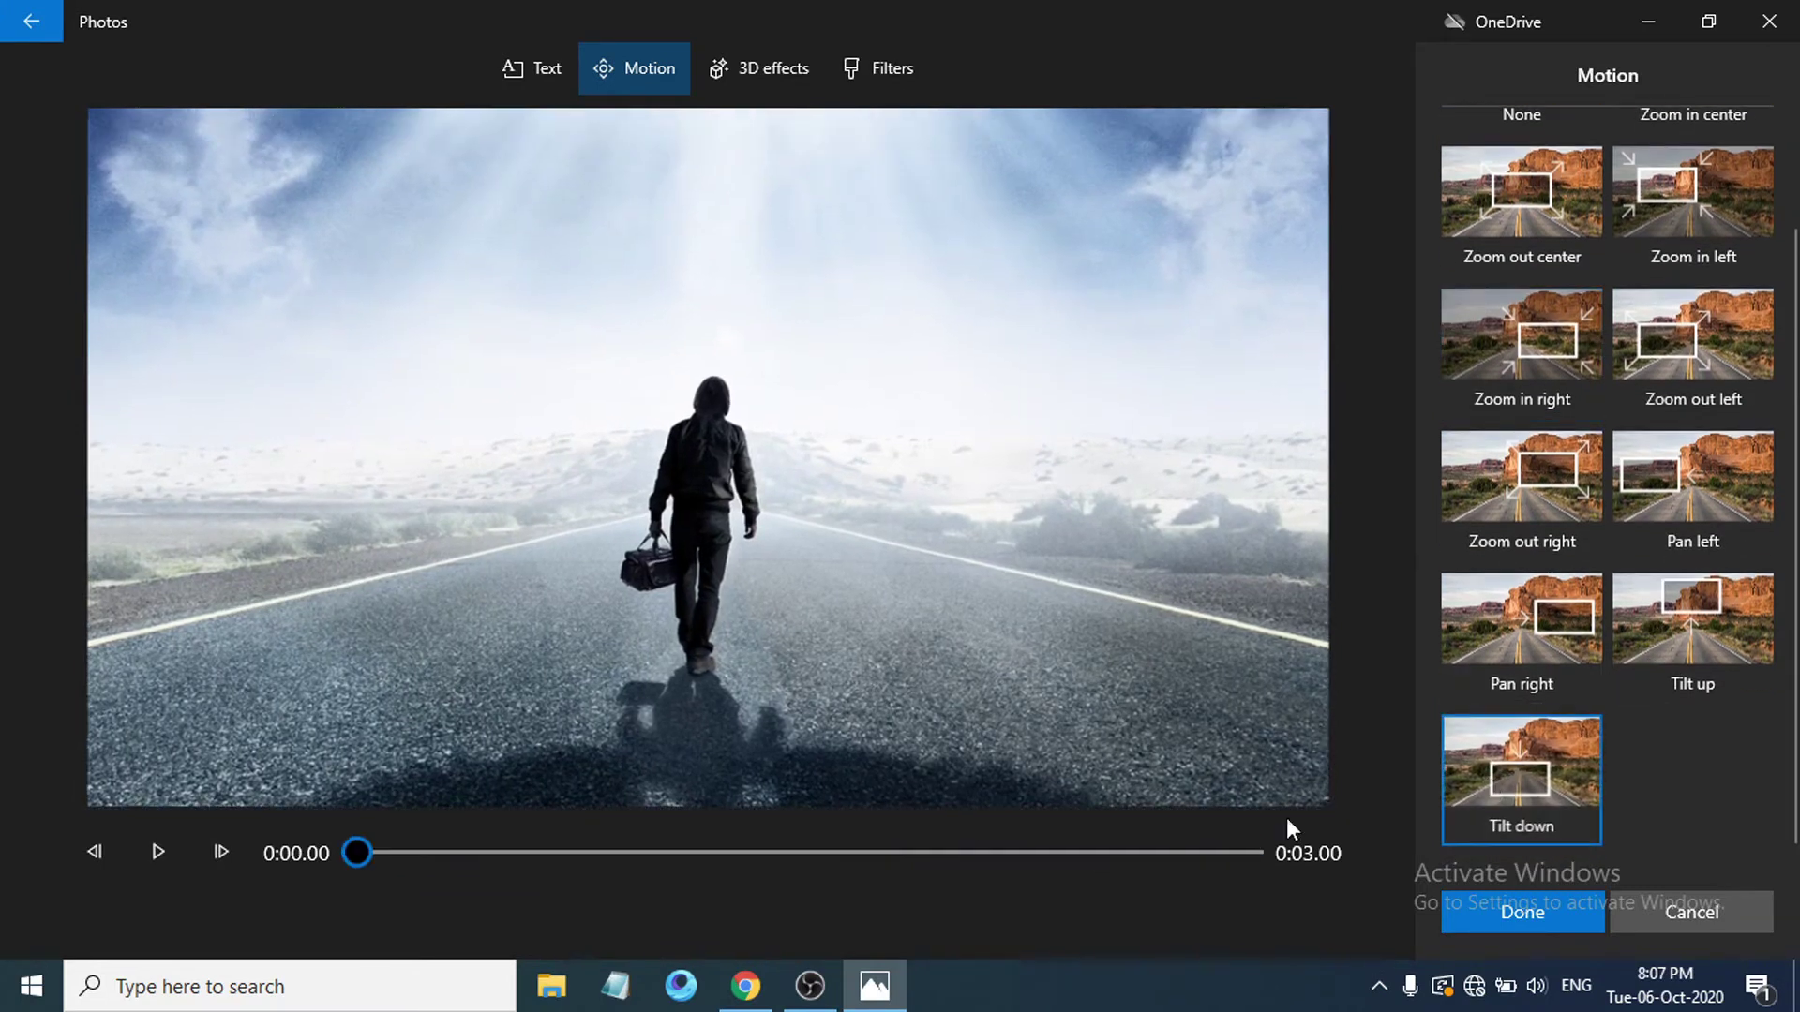
{"action": "left_click", "coordinate": [143, 859]}
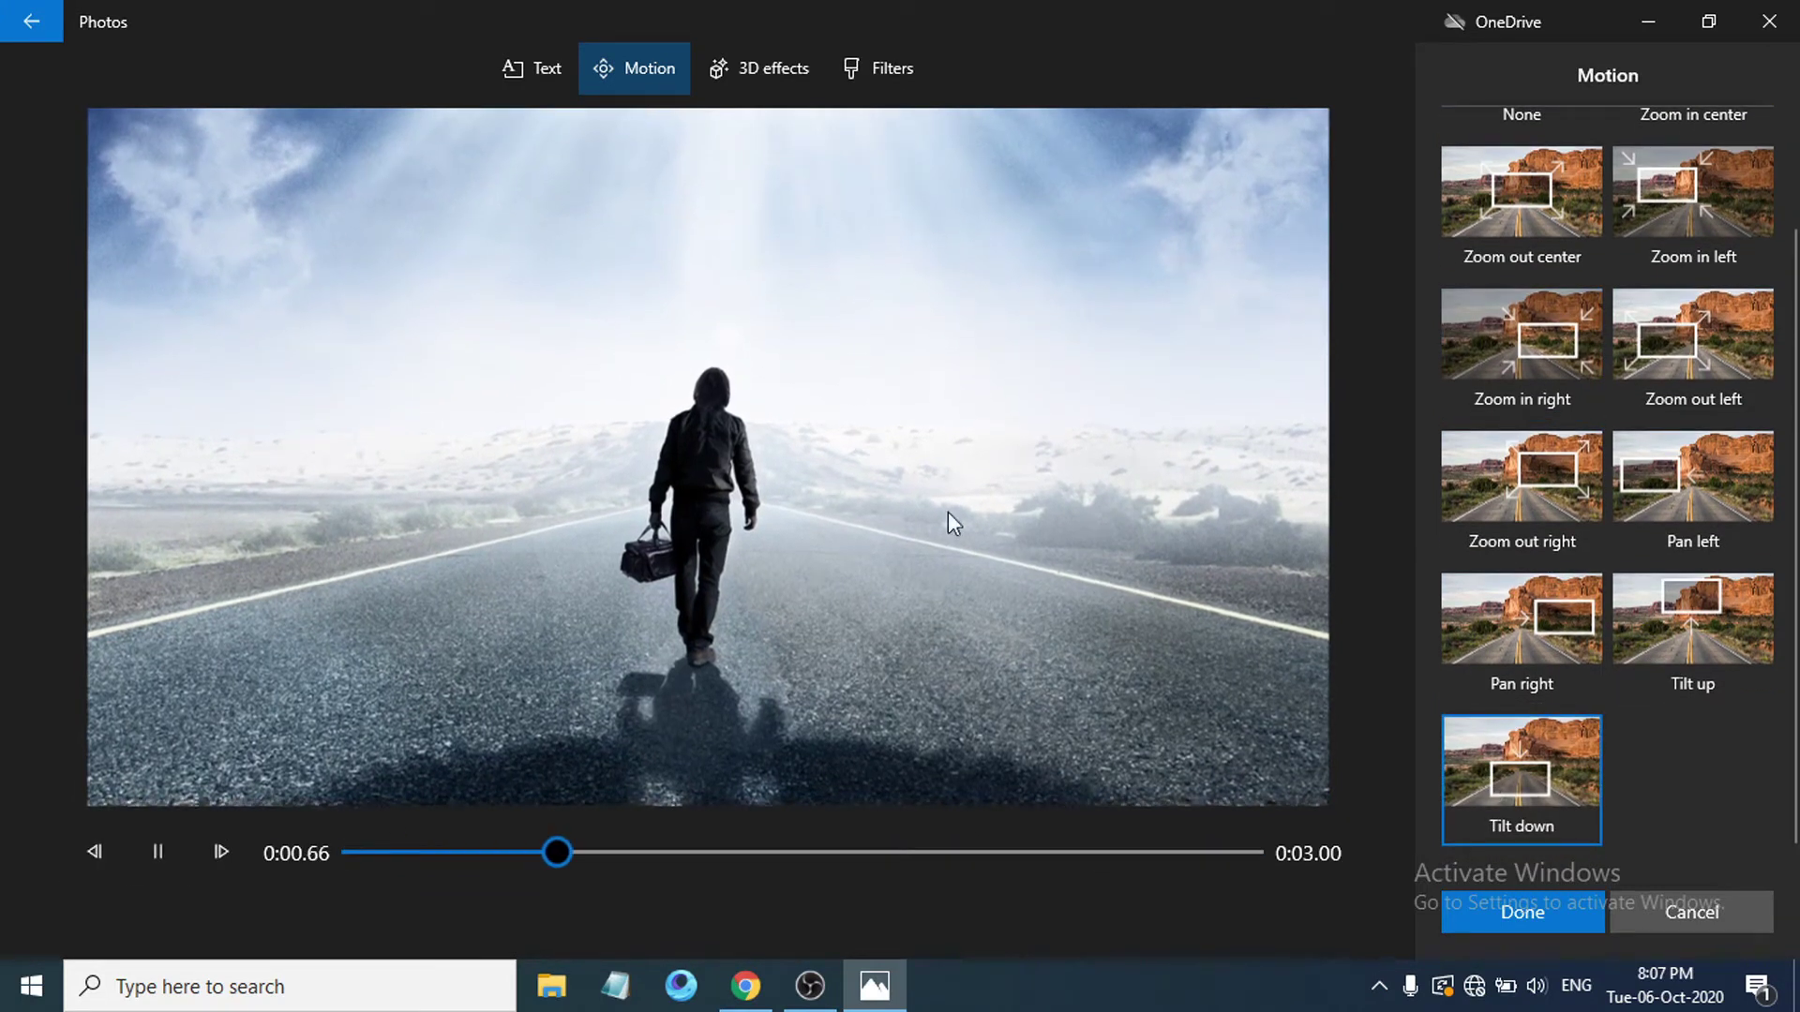
{"action": "left_click", "coordinate": [1515, 922]}
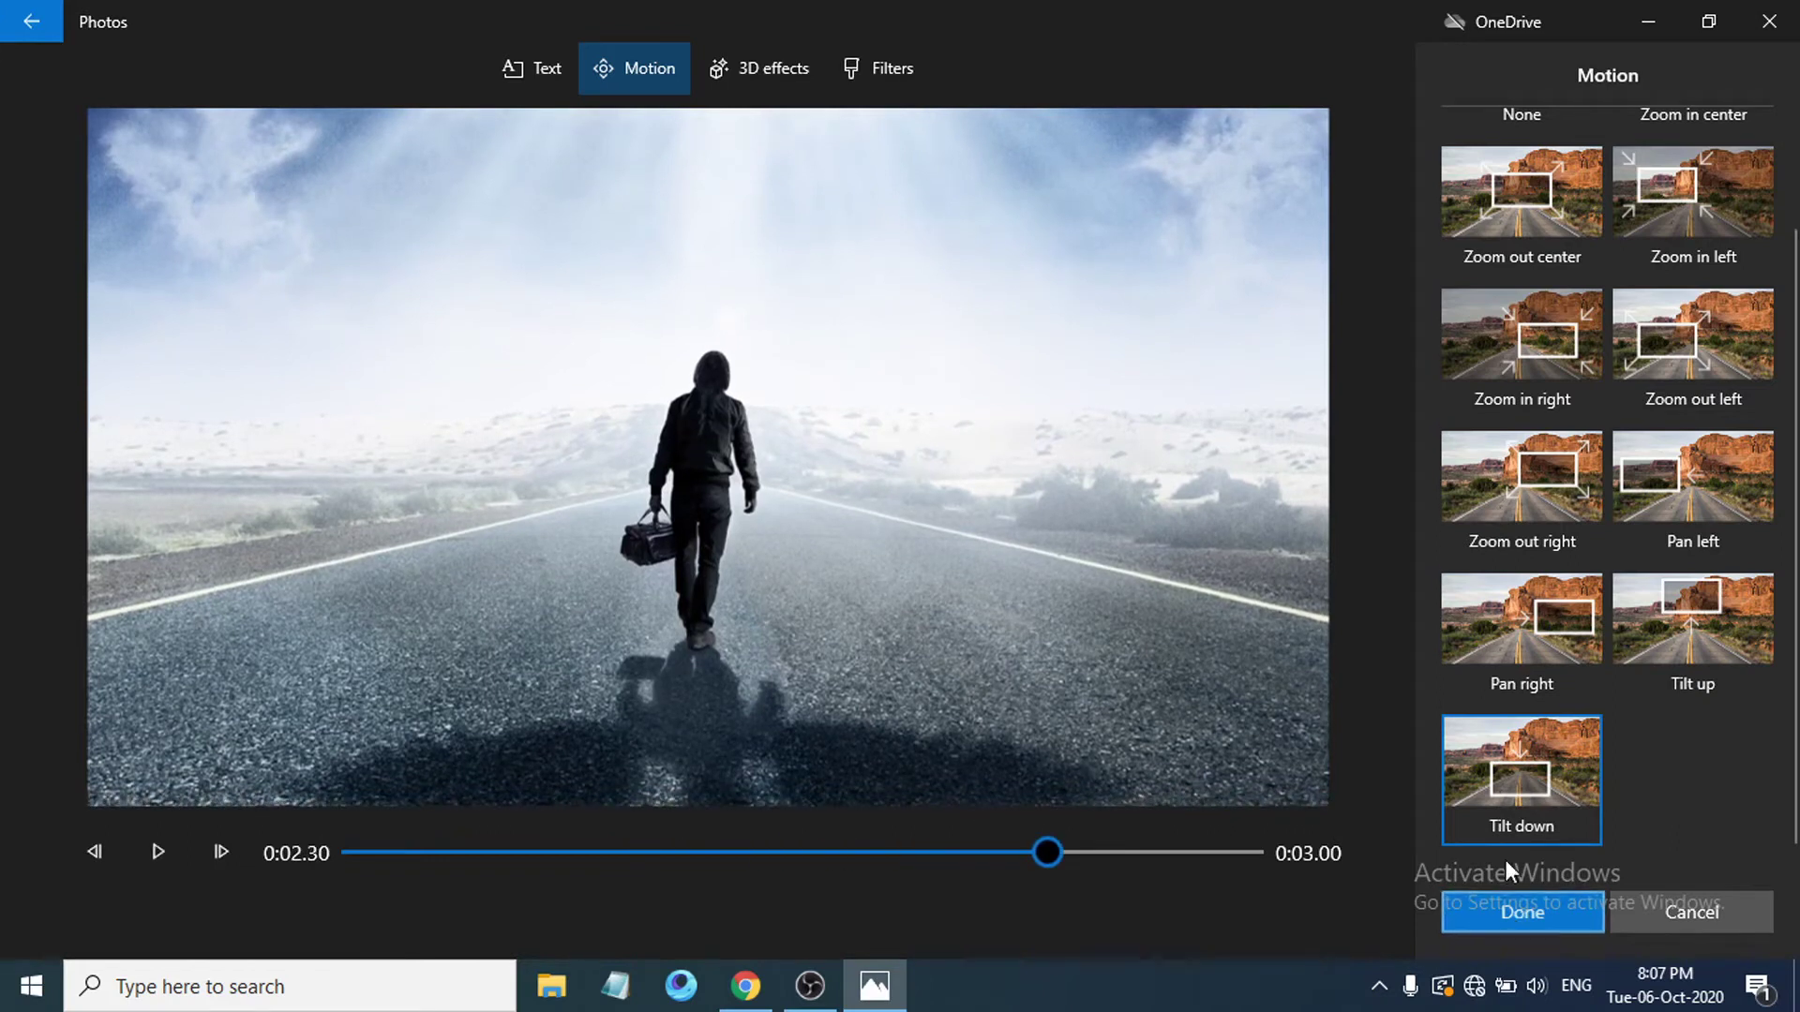
Open the 3D effects for the flower pot clip at about 0:17.63 of the project and browse the available effects
{"action": "left_click_drag", "start_coordinate": [1566, 547], "coordinate": [1347, 534]}
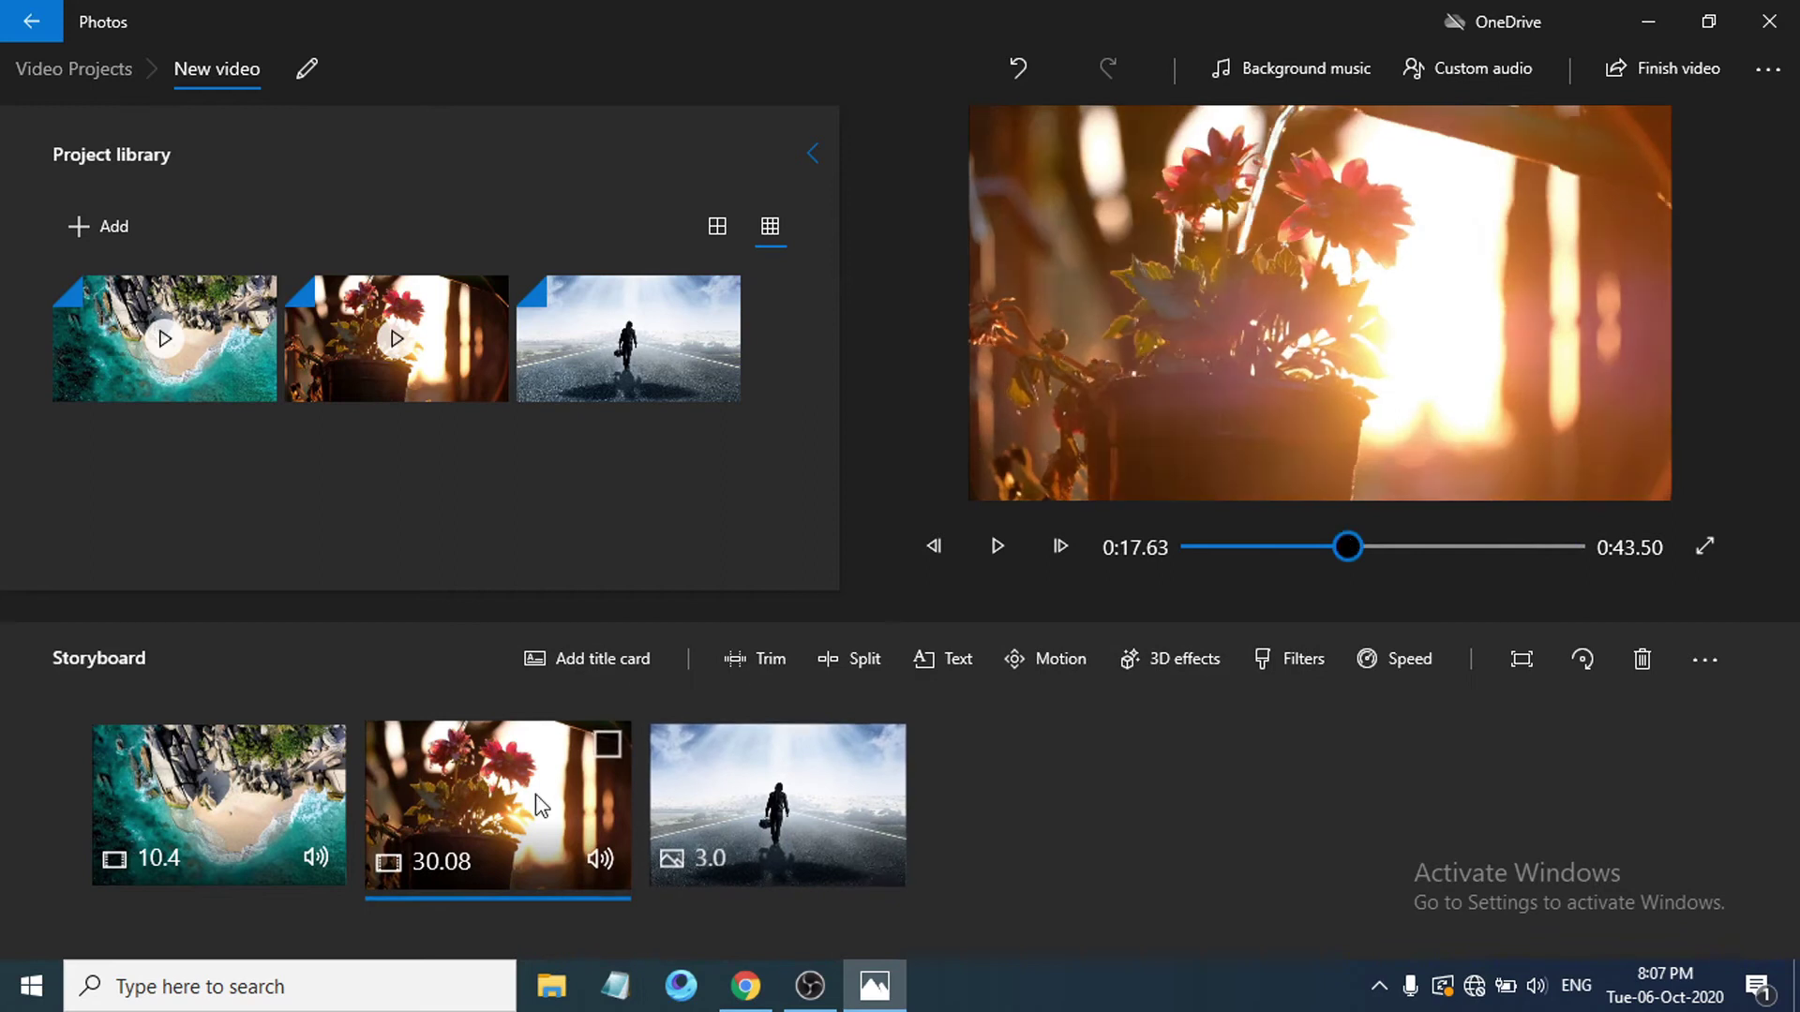
{"action": "right_click", "coordinate": [519, 819]}
{"action": "mouse_move", "coordinate": [620, 468]}
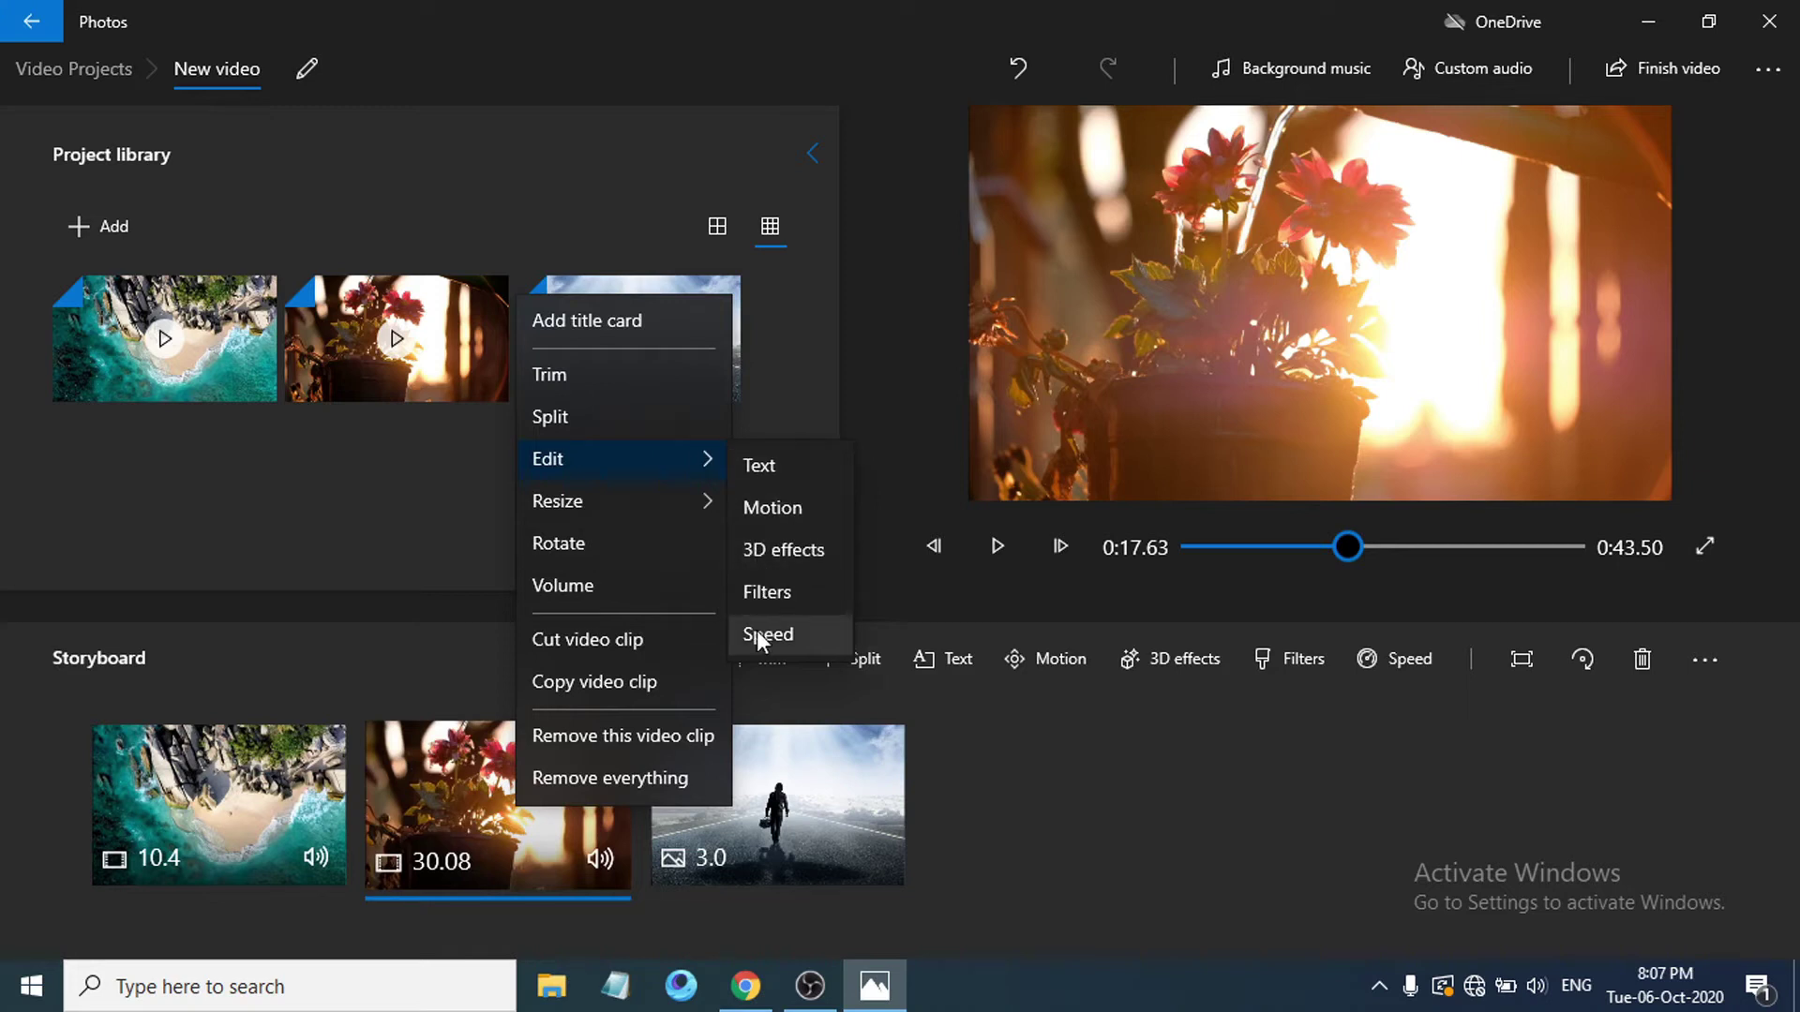
{"action": "left_click", "coordinate": [759, 555]}
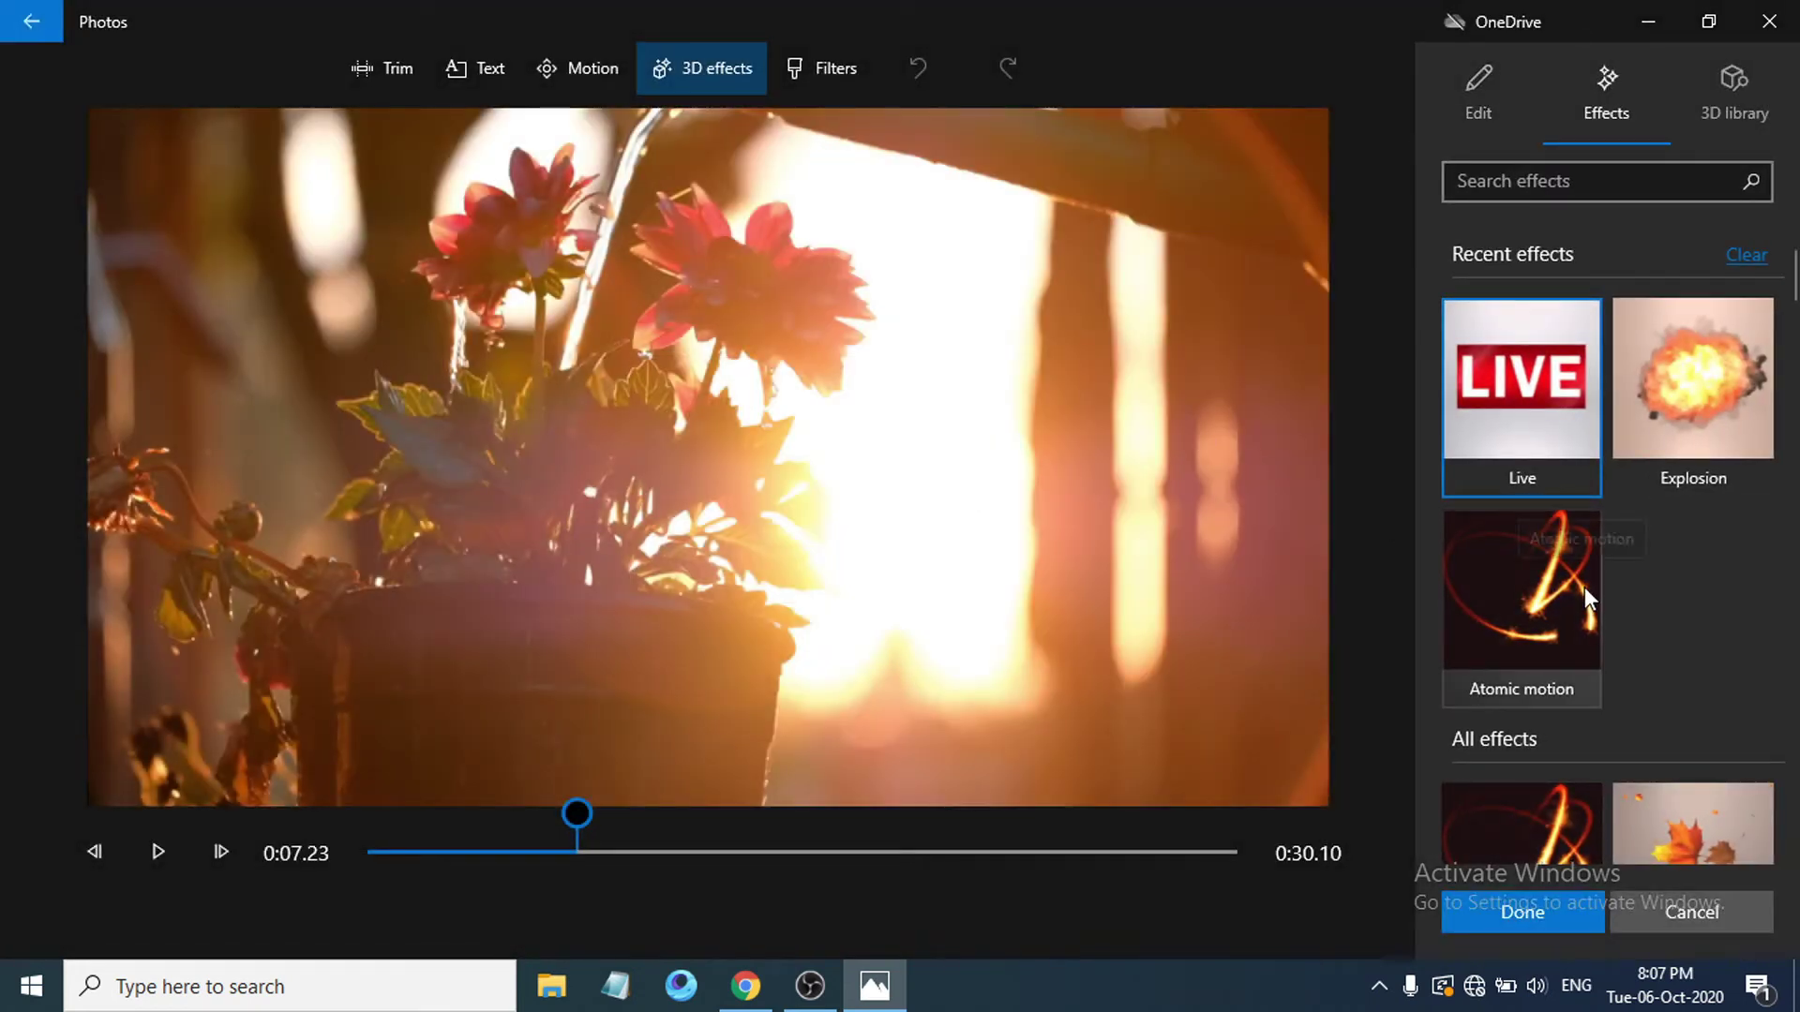
{"action": "scroll", "coordinate": [1585, 577], "scroll_direction": "down", "scroll_amount": 5}
{"action": "scroll", "coordinate": [1585, 578], "scroll_direction": "down", "scroll_amount": 10}
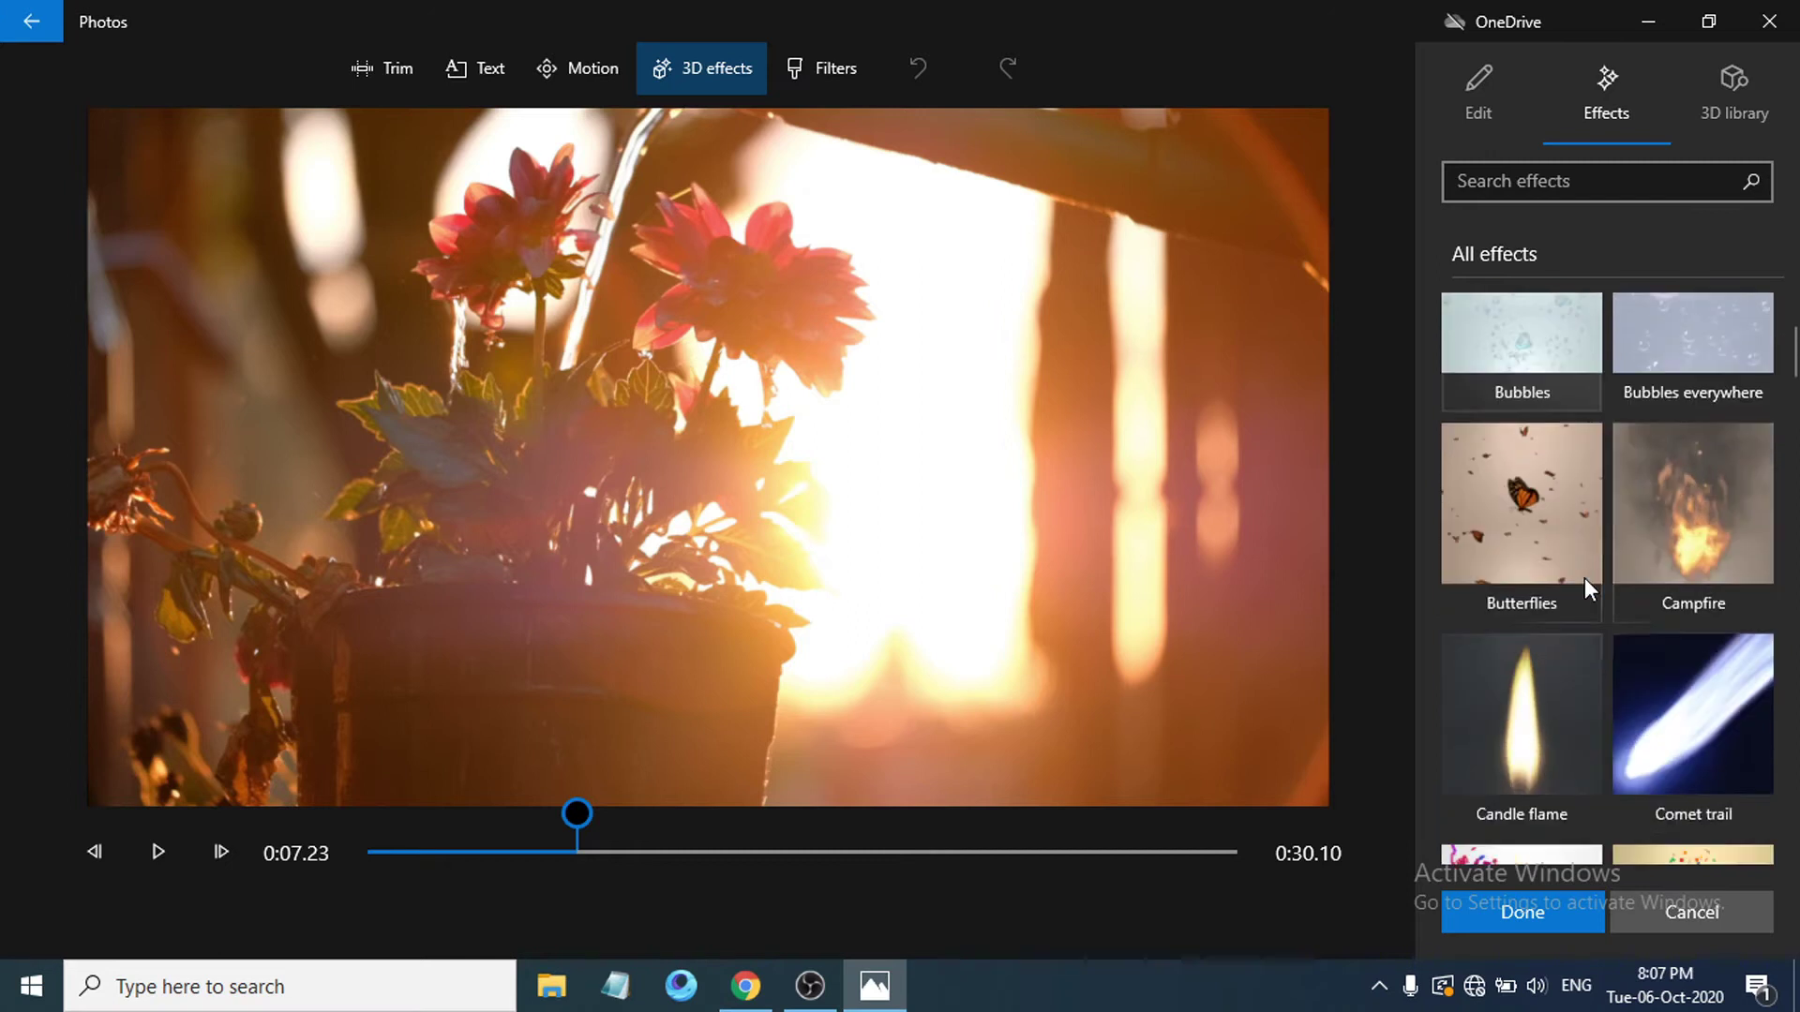
{"action": "scroll", "coordinate": [1585, 578], "scroll_direction": "down", "scroll_amount": 3}
{"action": "scroll", "coordinate": [1585, 579], "scroll_direction": "up", "scroll_amount": 8}
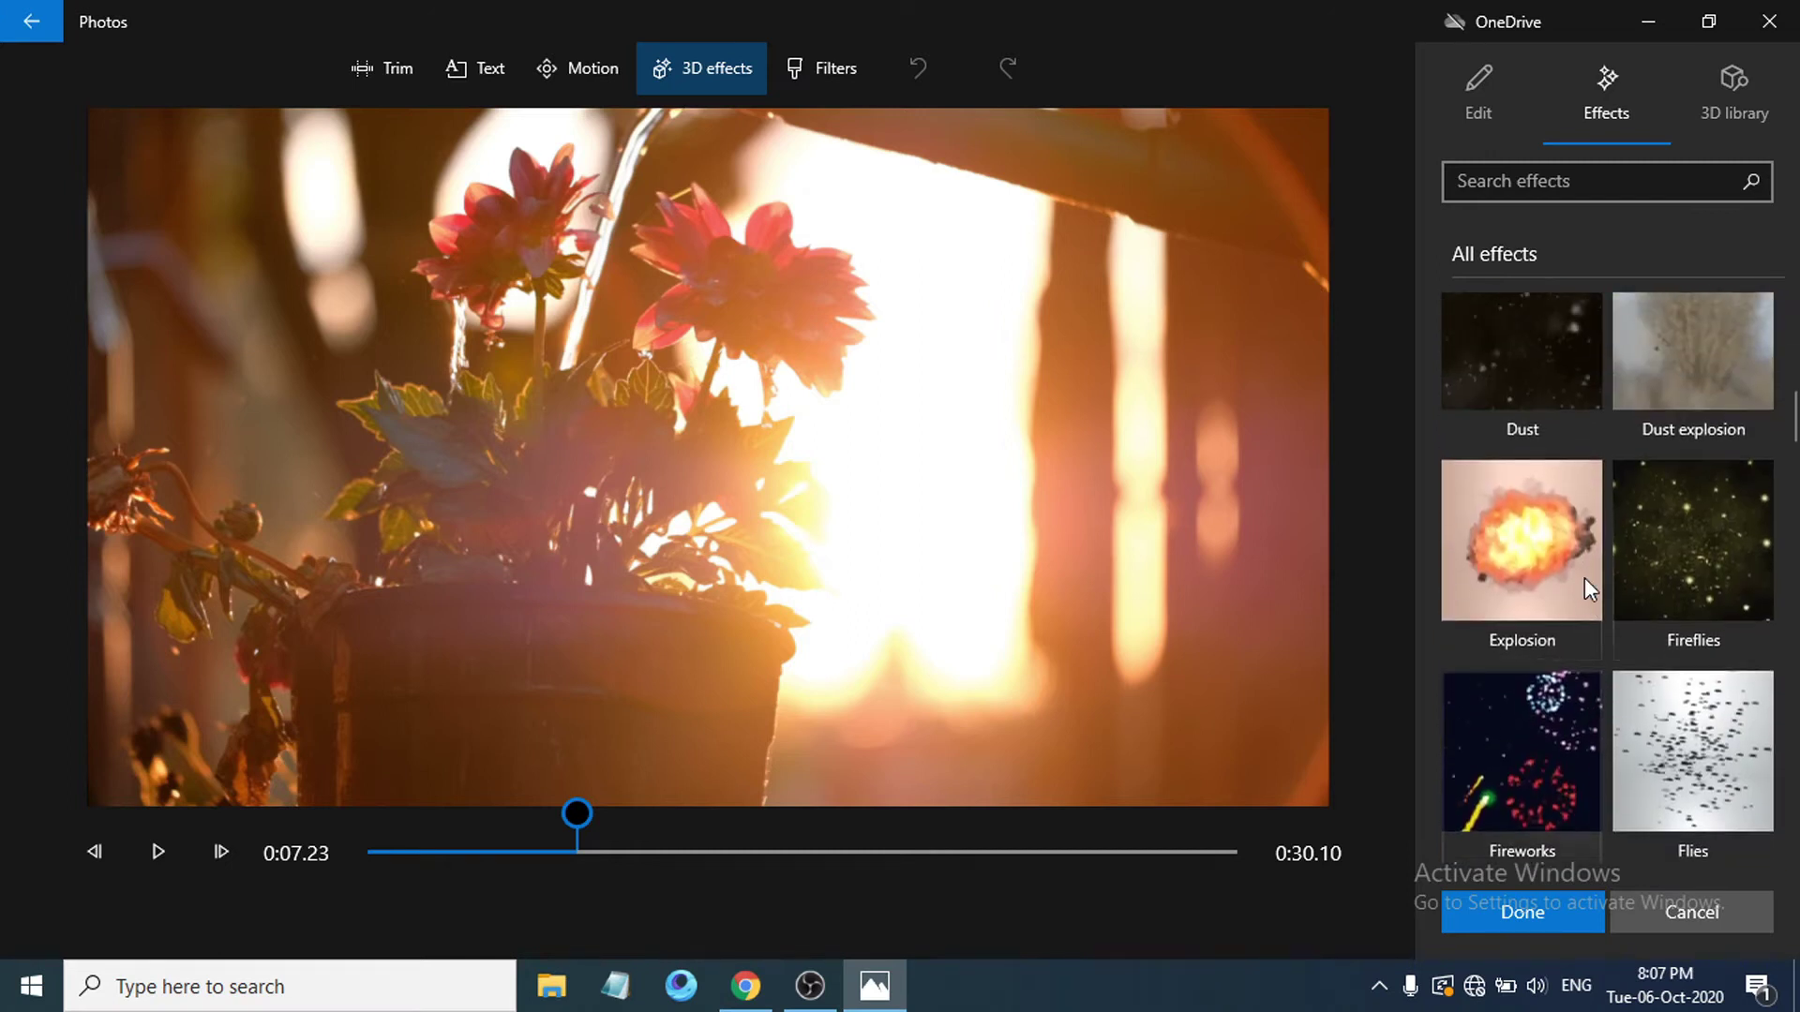
{"action": "scroll", "coordinate": [1584, 579], "scroll_direction": "up", "scroll_amount": 10}
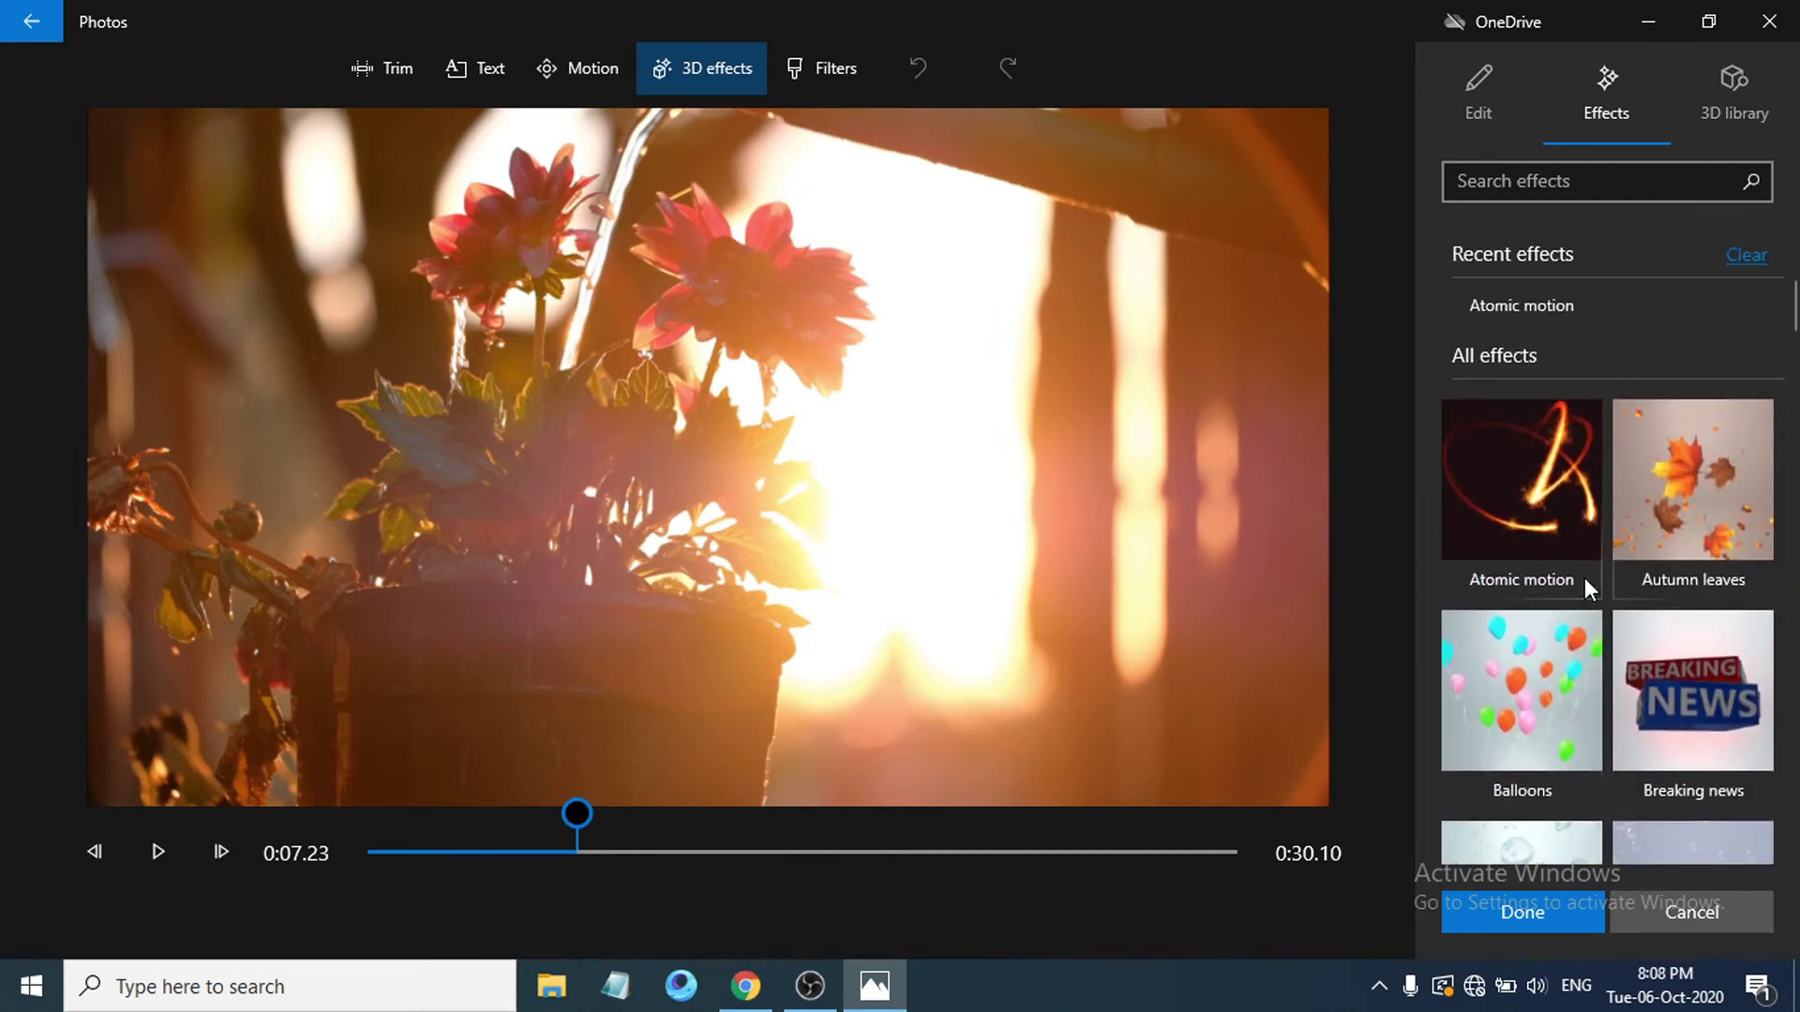
{"action": "scroll", "coordinate": [1587, 571], "scroll_direction": "down", "scroll_amount": 5}
{"action": "scroll", "coordinate": [1587, 571], "scroll_direction": "up", "scroll_amount": 7}
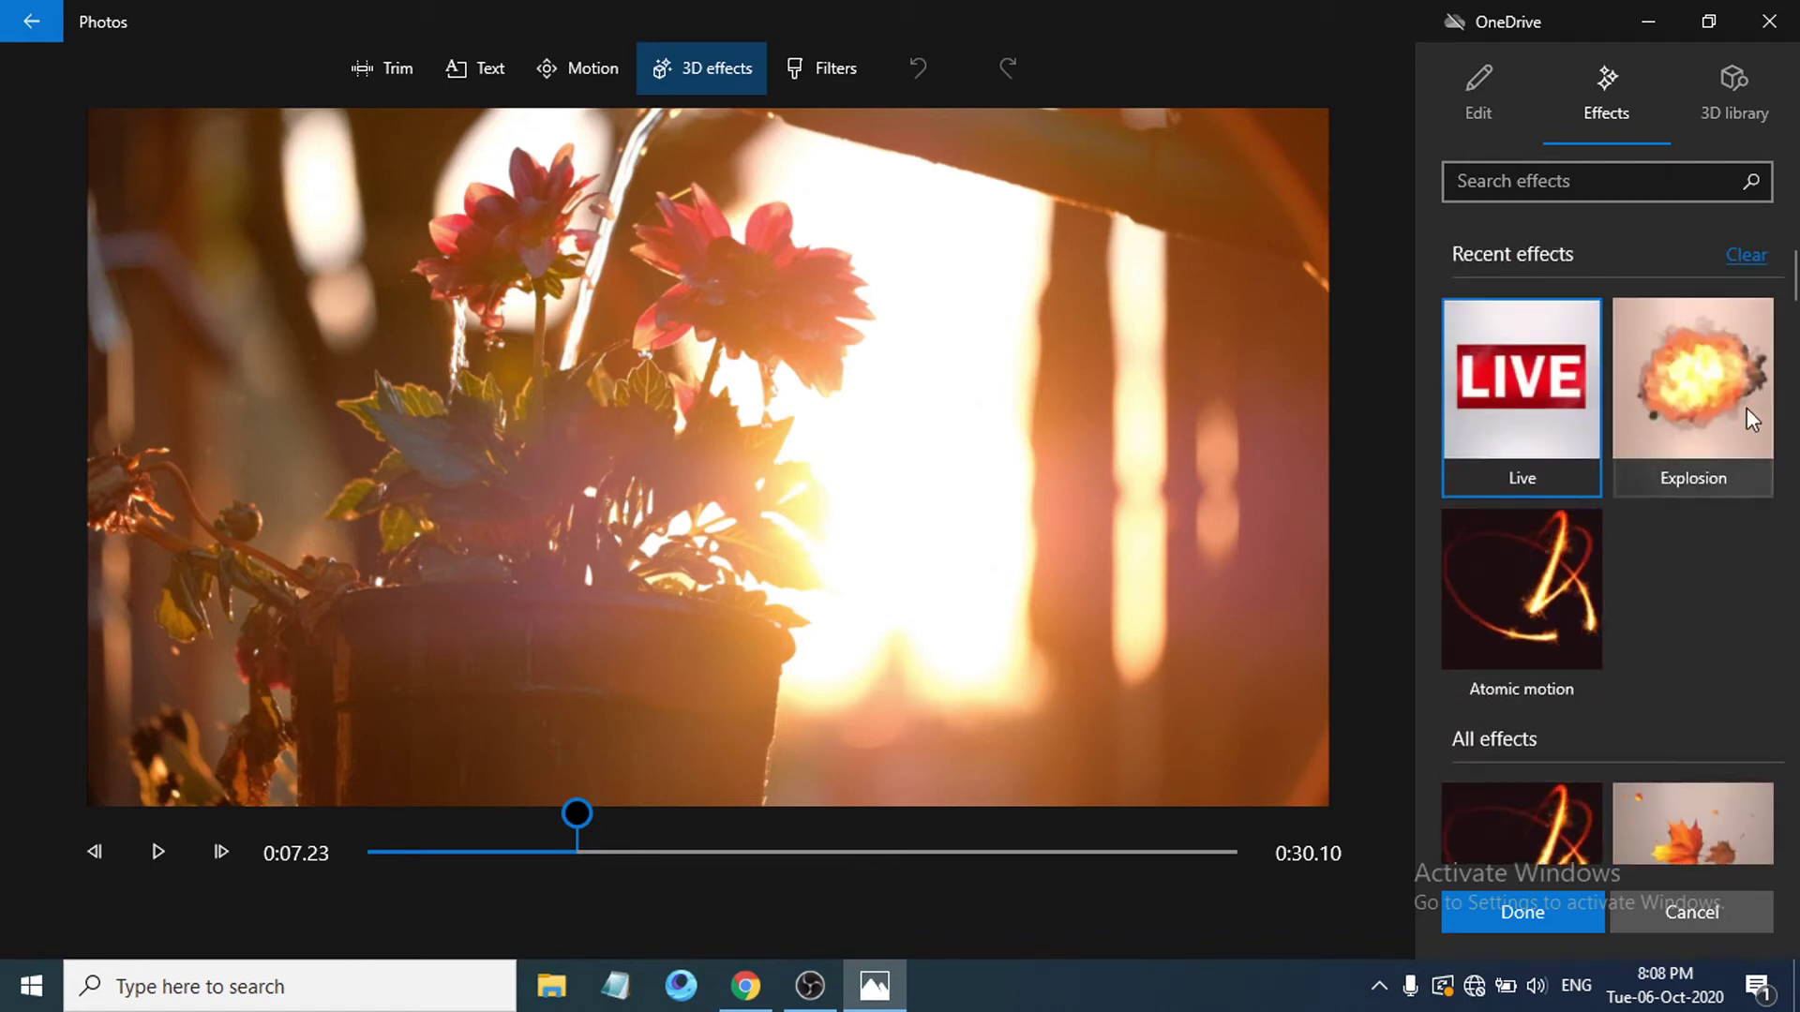
Add the Explosion 3D effect to the flower pot clip, enlarged and placed just below the left flower
{"action": "left_click", "coordinate": [1734, 400]}
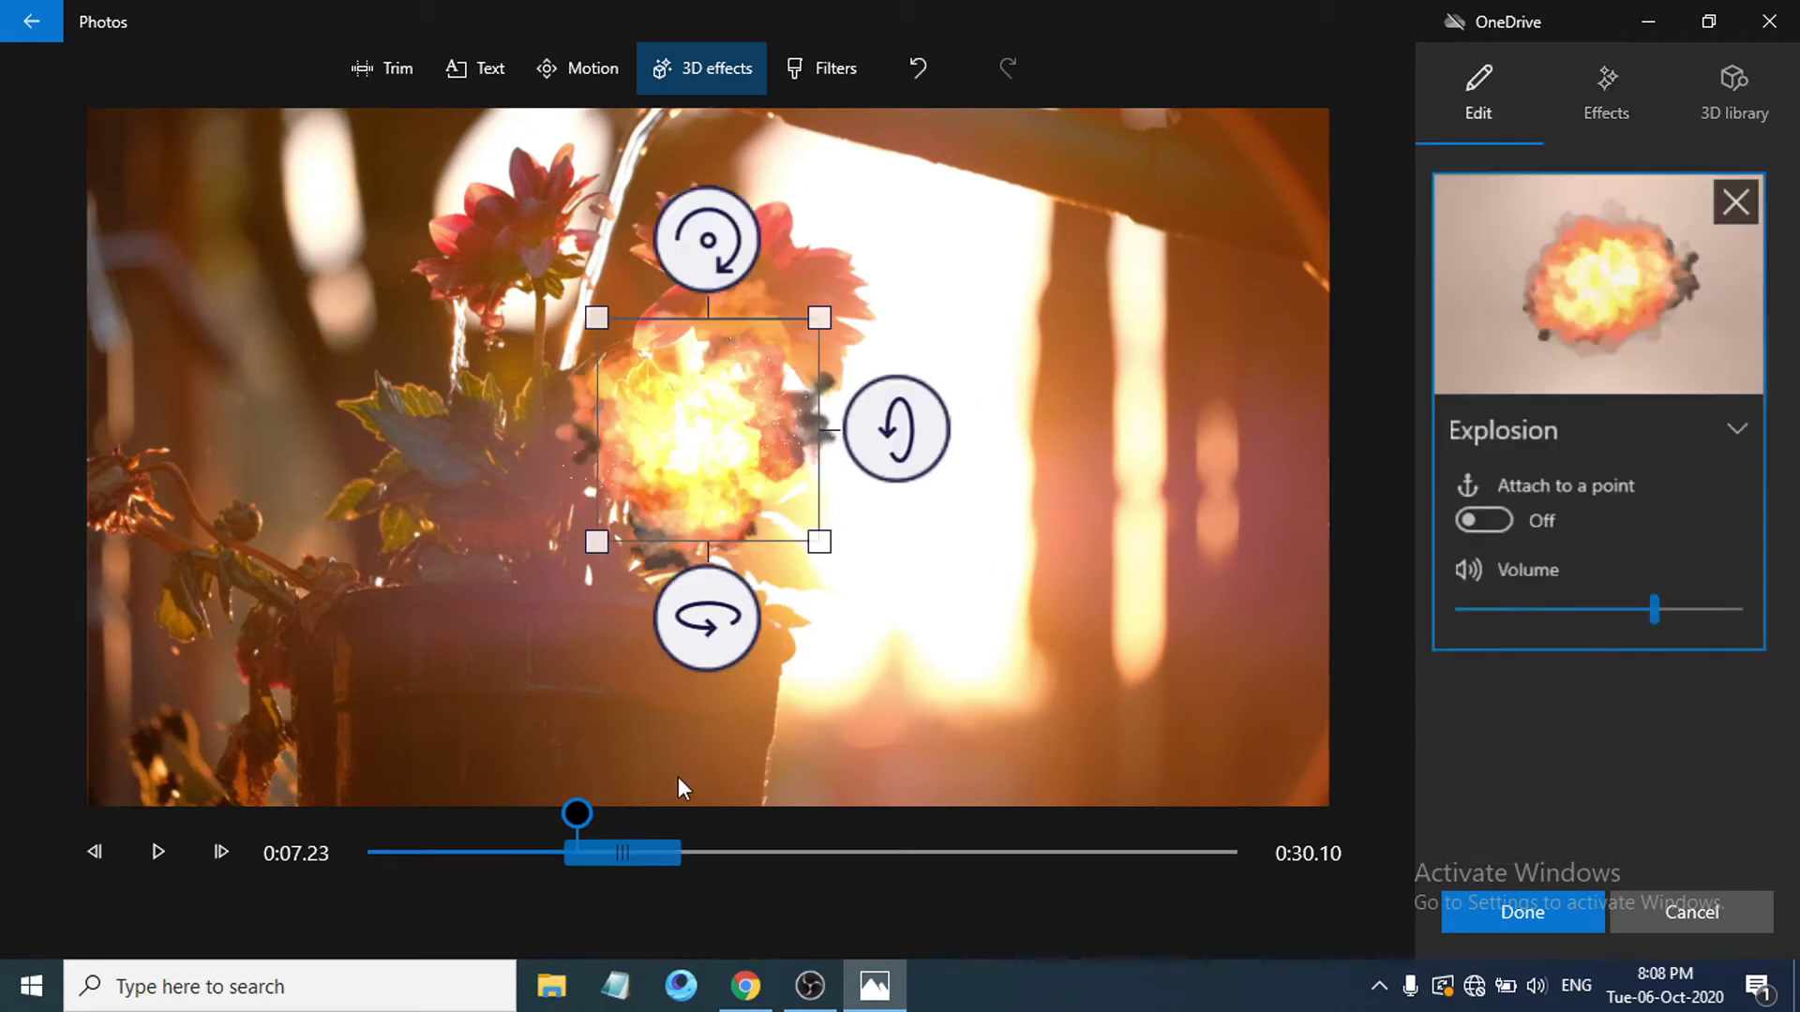
{"action": "left_click_drag", "start_coordinate": [818, 539], "coordinate": [957, 579]}
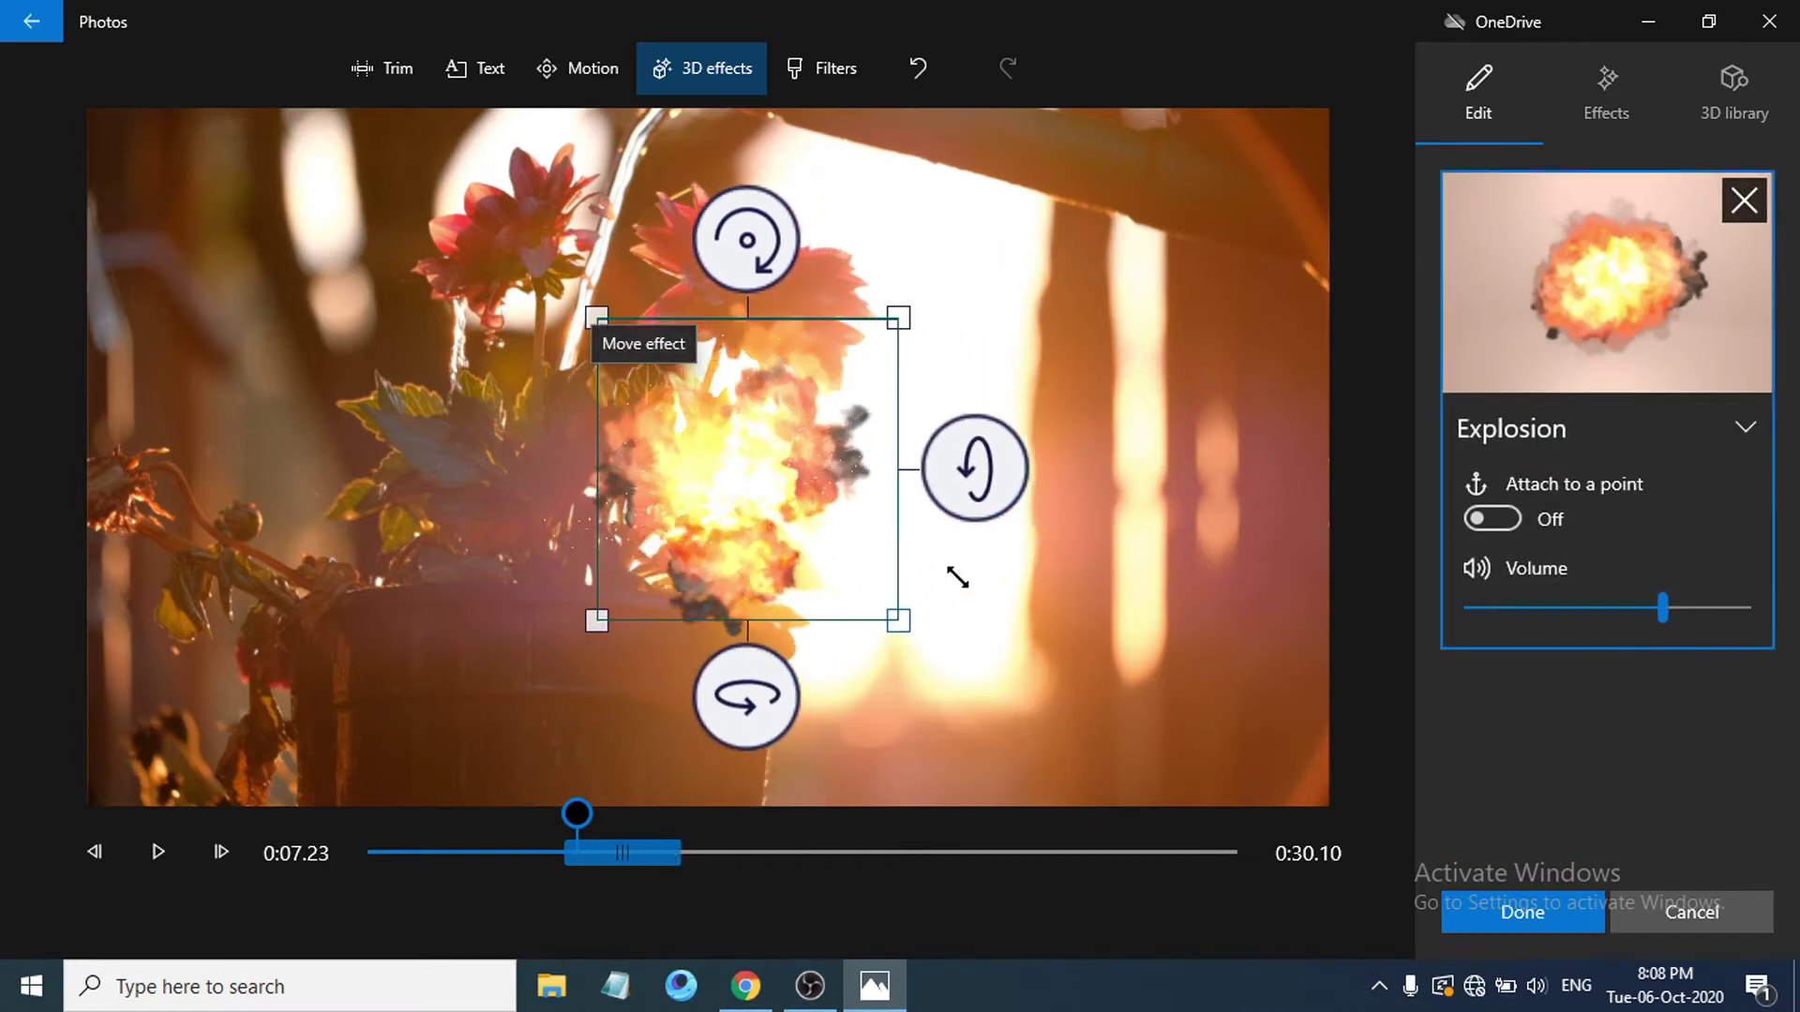
{"action": "left_click_drag", "start_coordinate": [674, 394], "coordinate": [613, 353]}
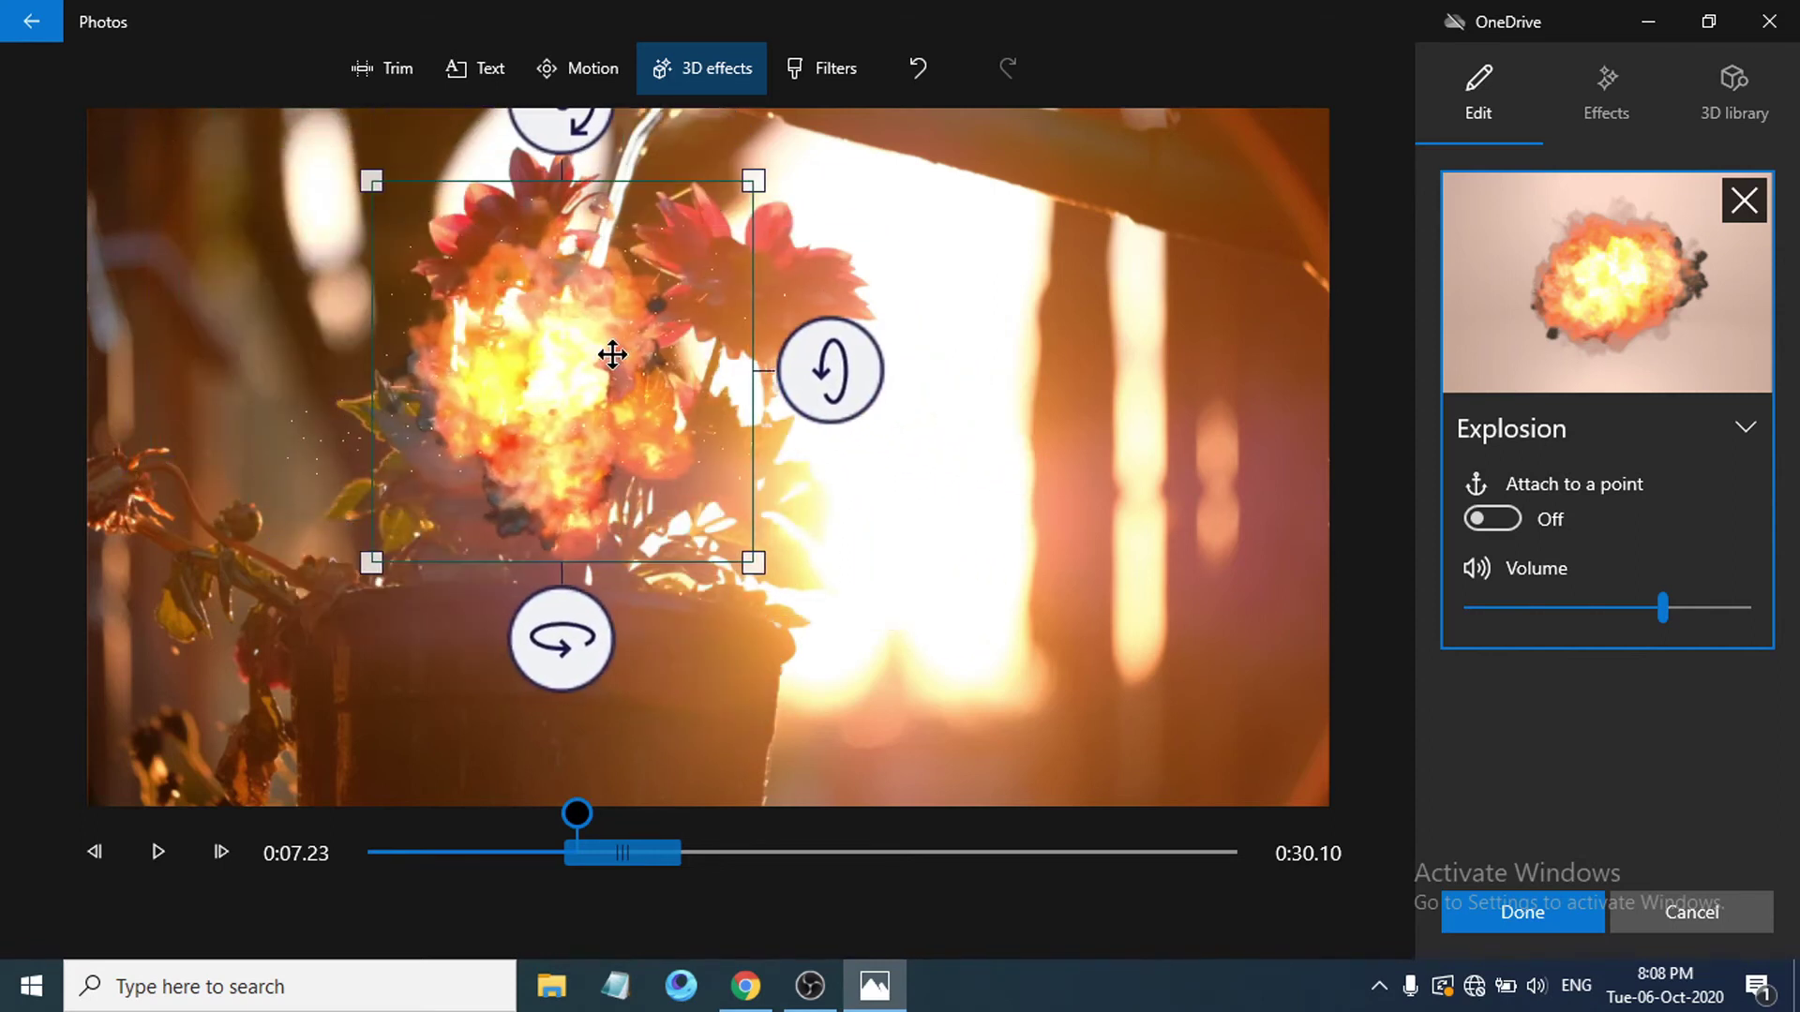
Play the flower pot clip from near its start to past the Explosion effect to check it
{"action": "left_click_drag", "start_coordinate": [574, 815], "coordinate": [378, 812]}
{"action": "left_click", "coordinate": [157, 863]}
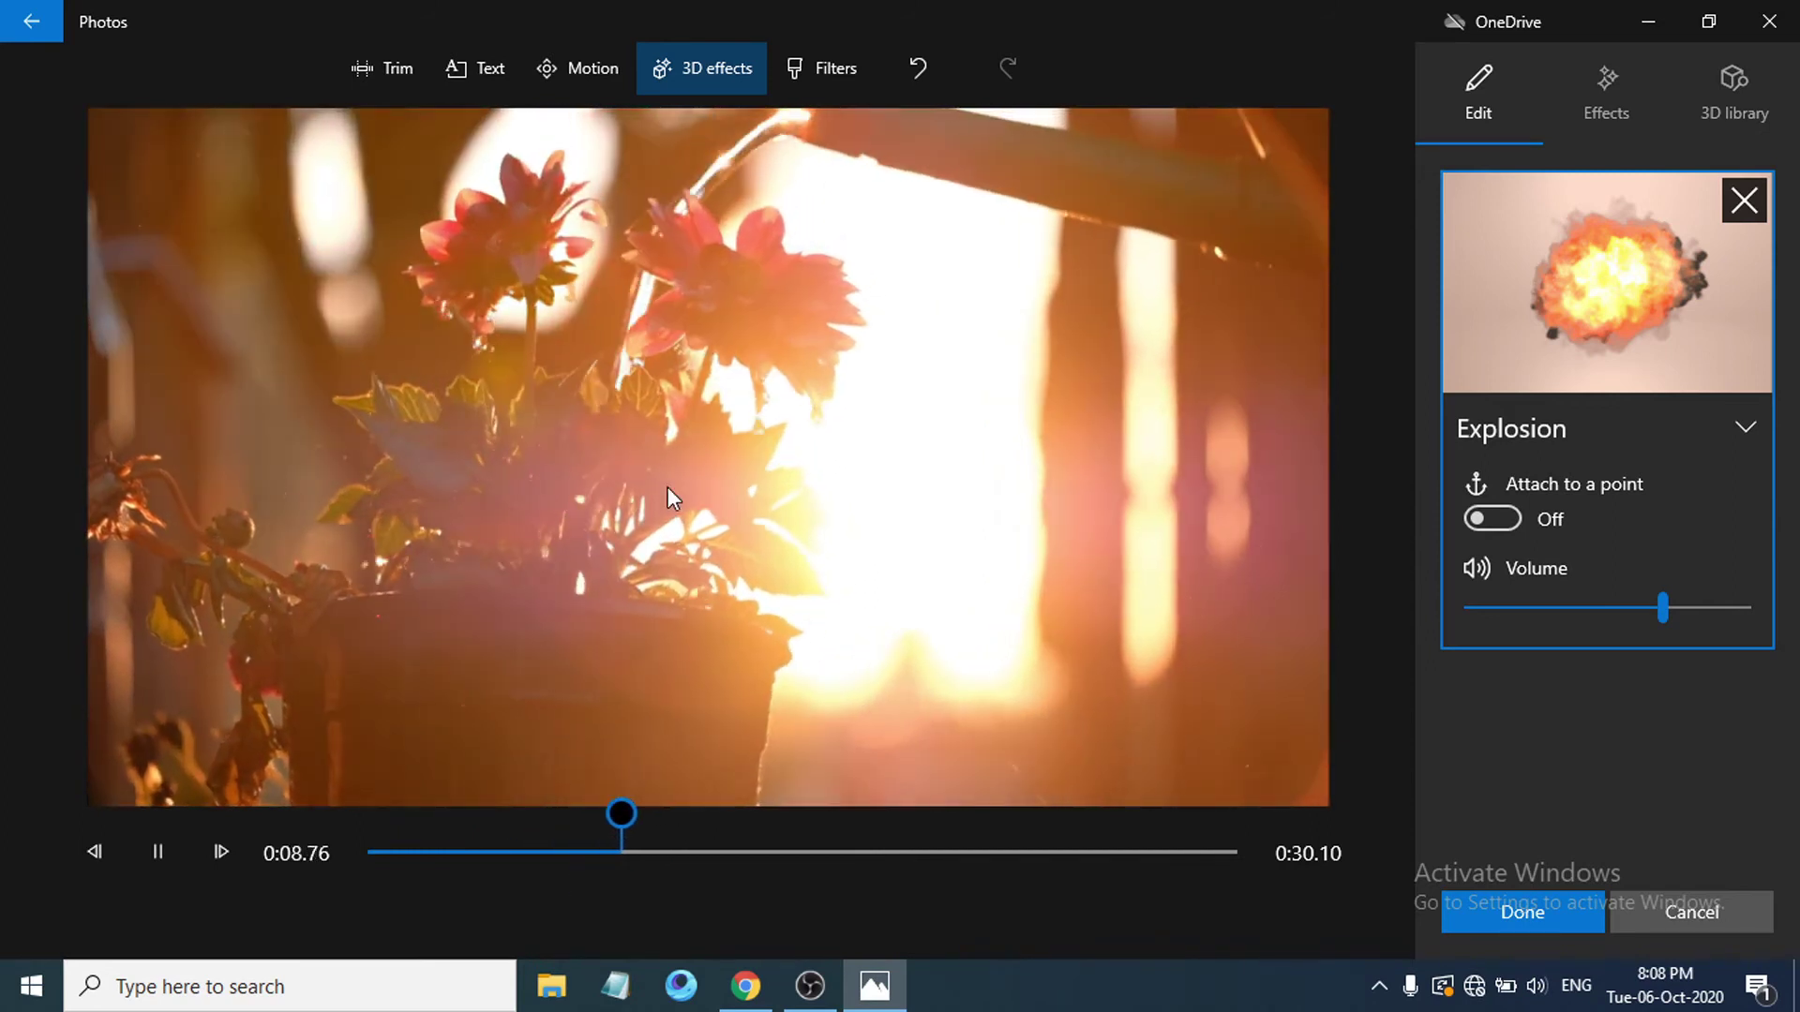
{"action": "left_click", "coordinate": [158, 850]}
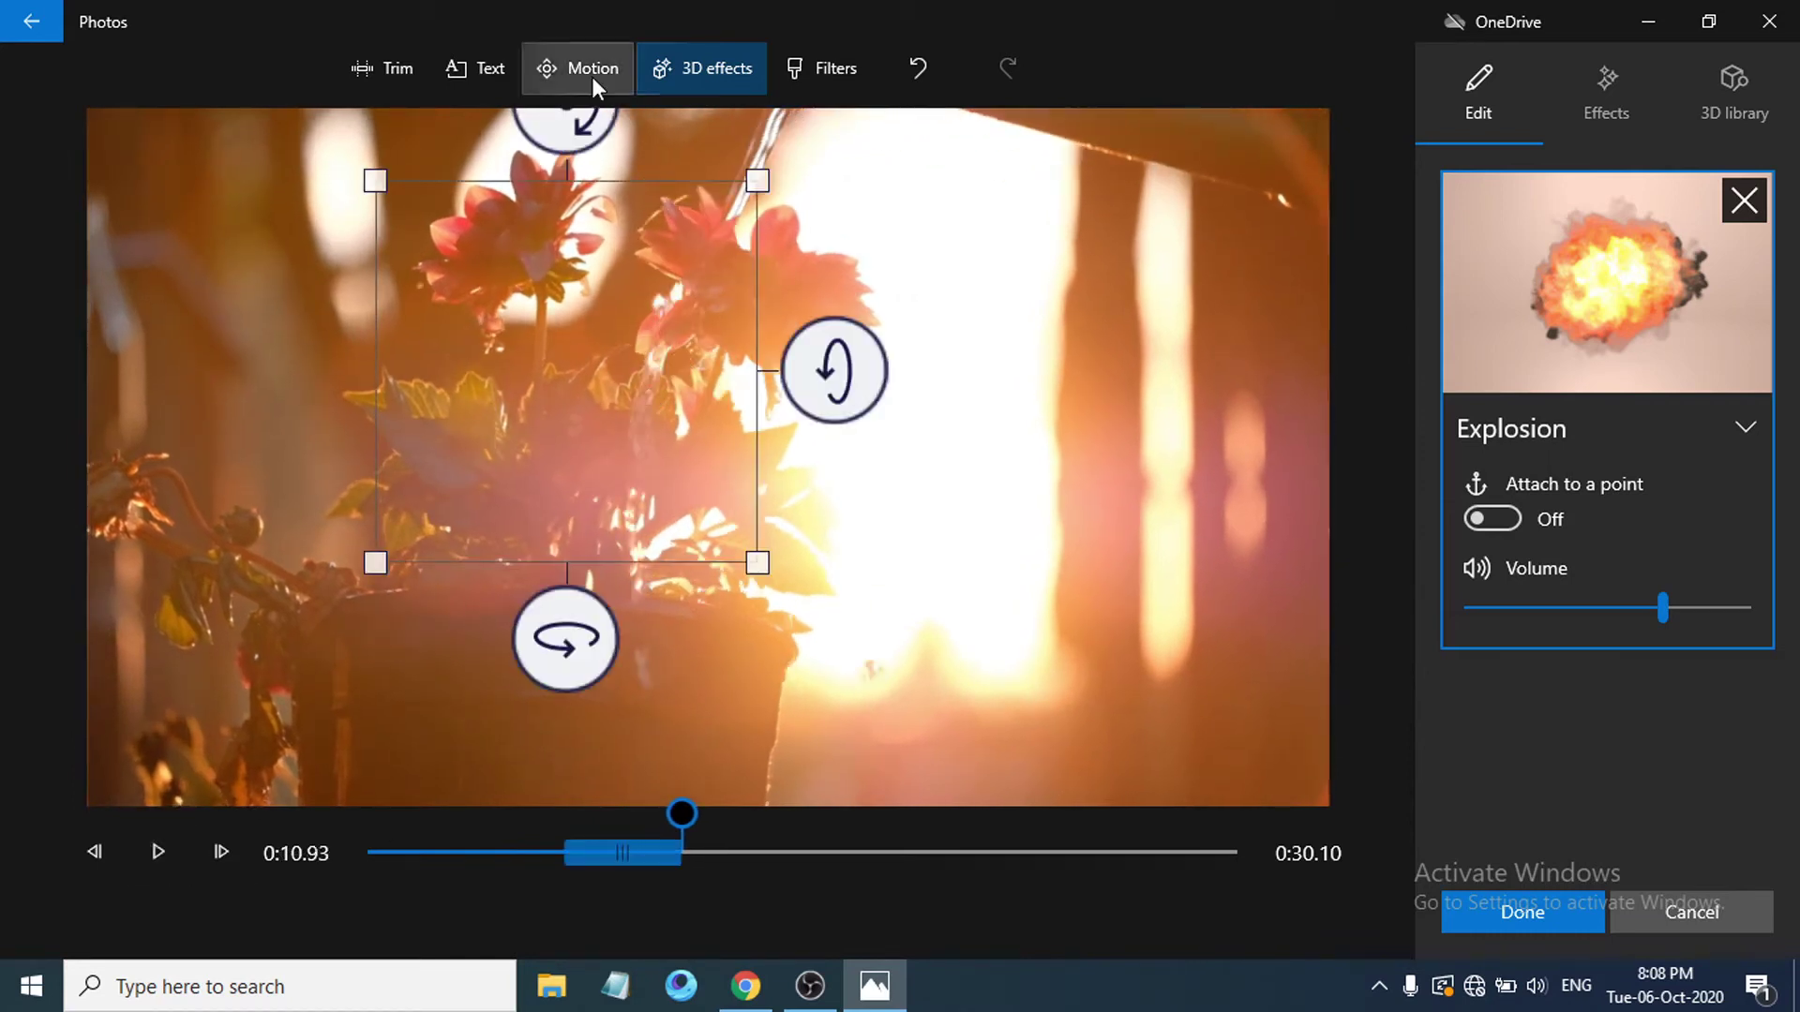
Add the text "test" to the flower pot clip
{"action": "left_click", "coordinate": [462, 61]}
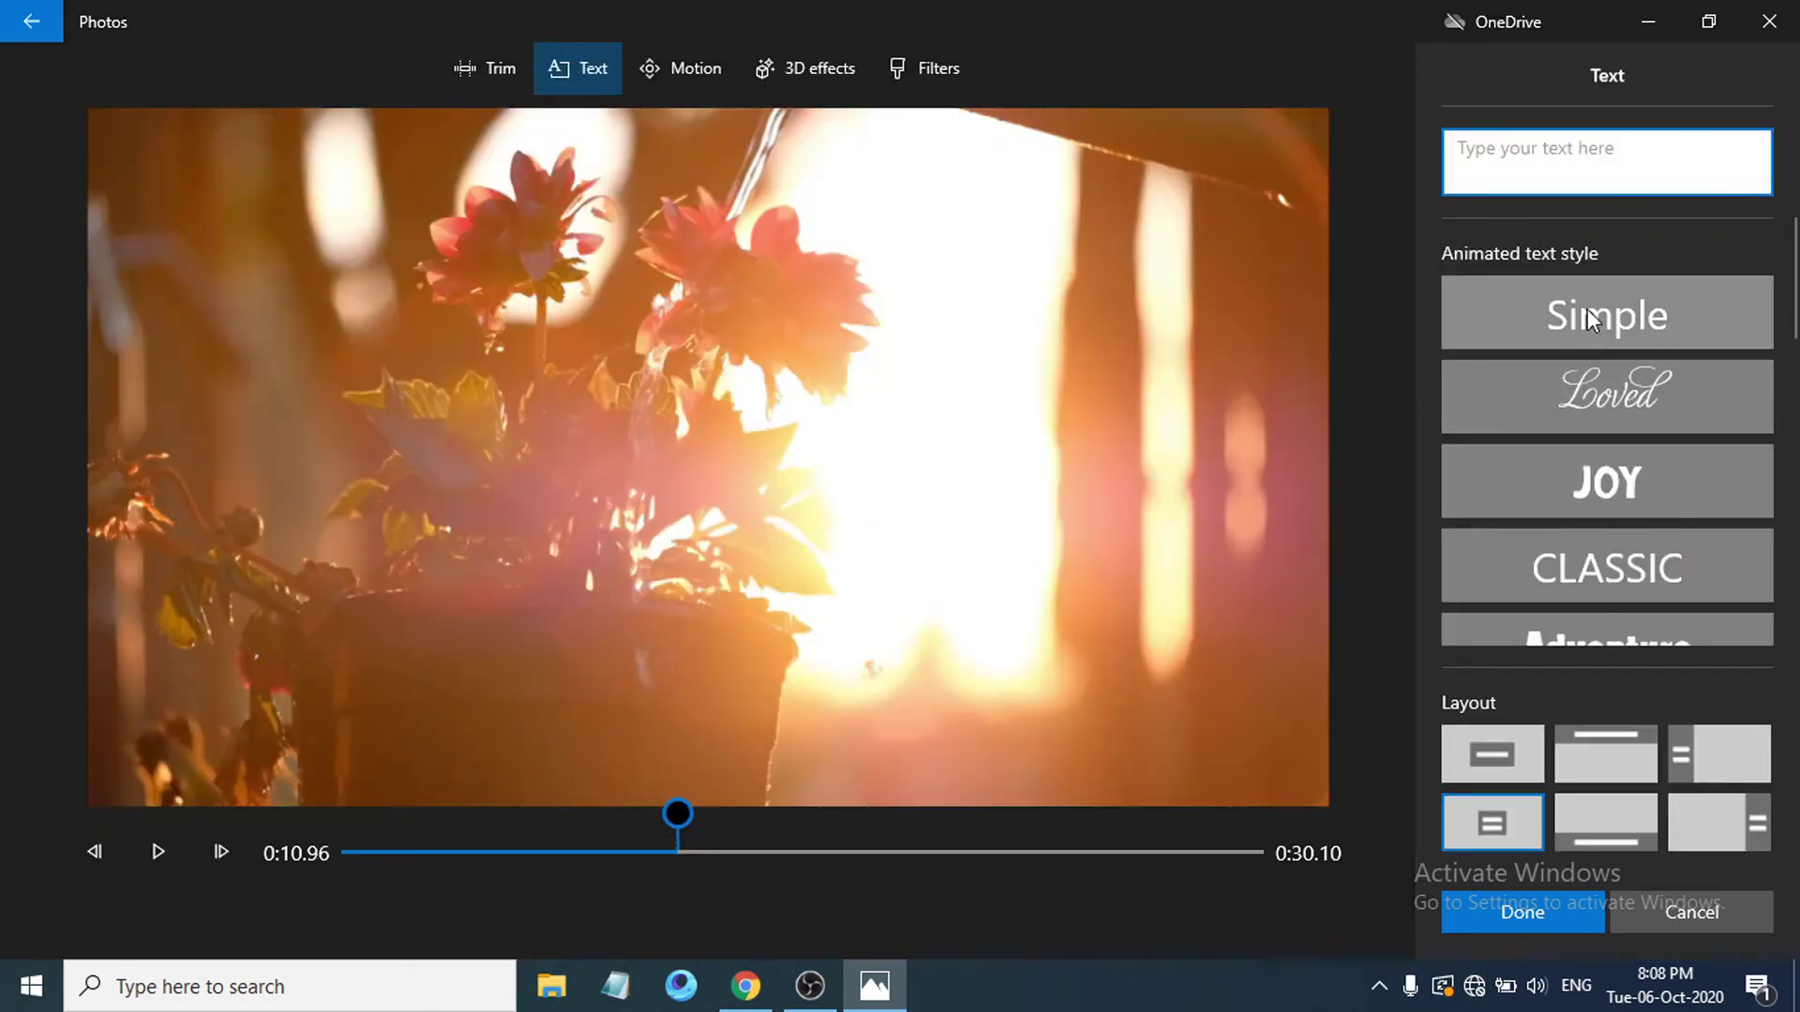
{"action": "left_click", "coordinate": [1538, 165]}
{"action": "type", "text": "tesy"}
{"action": "key", "text": "BackSpace"}
{"action": "type", "text": "t"}
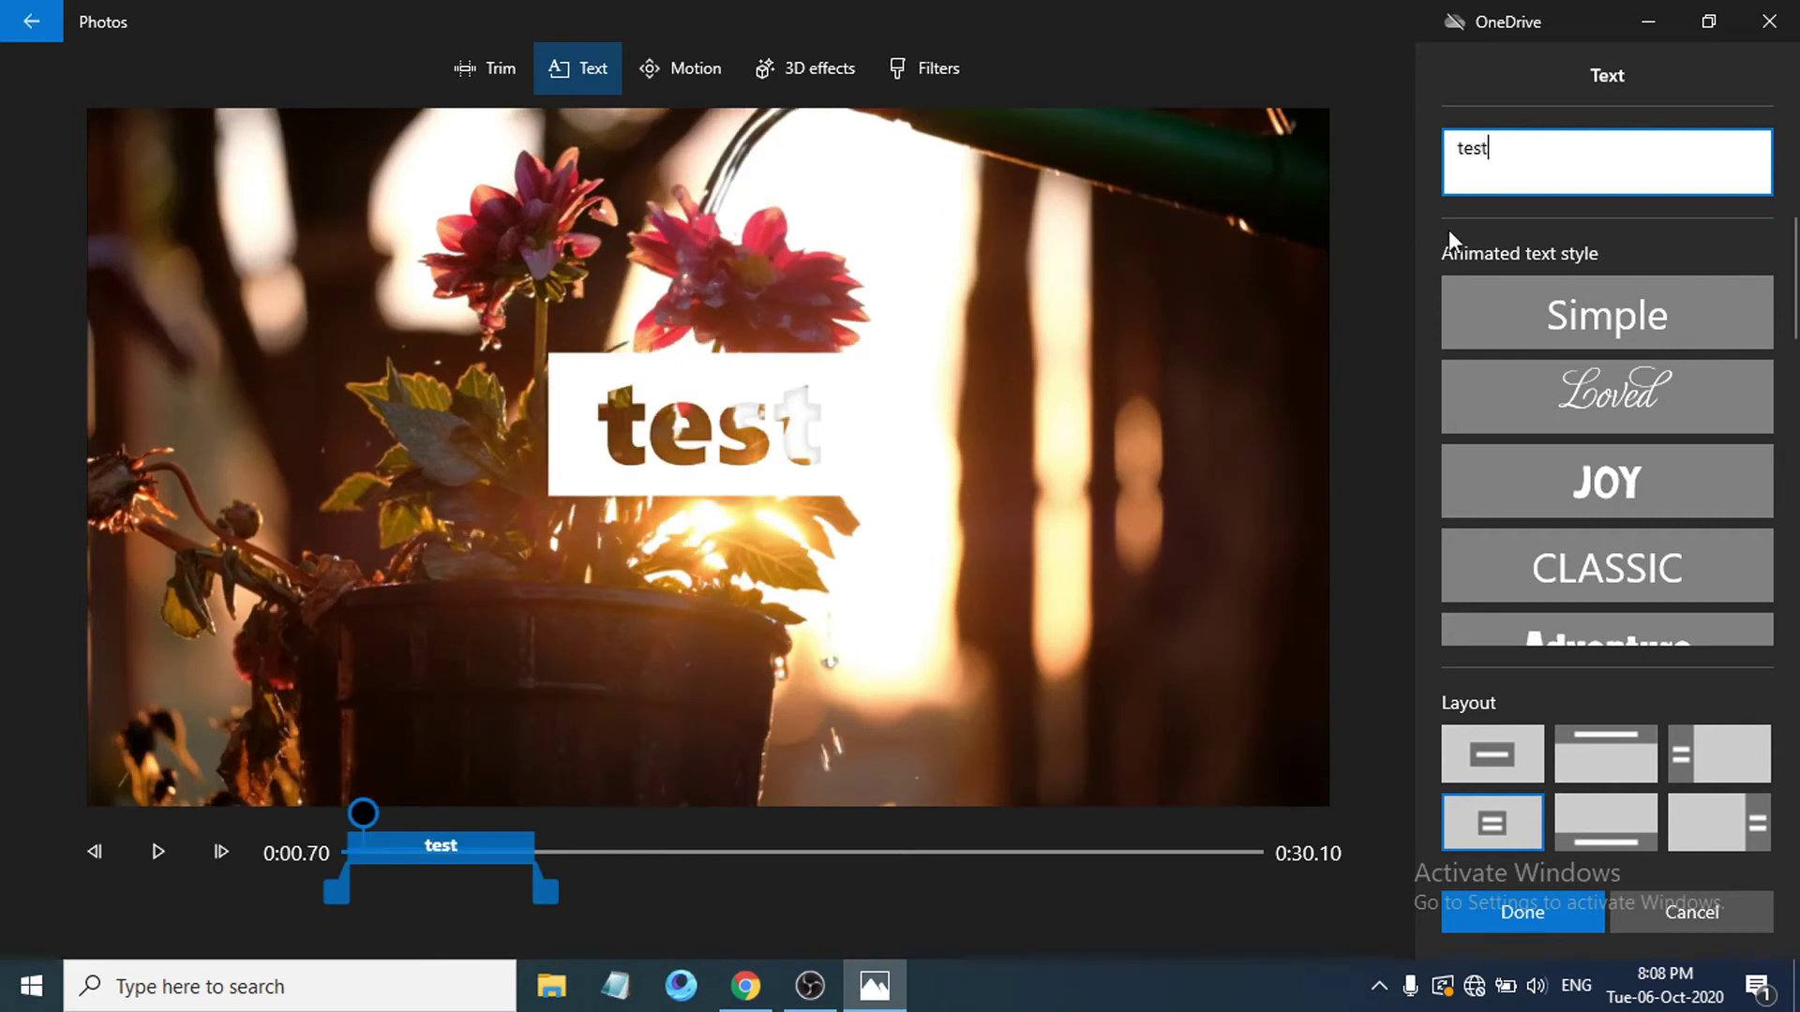
Try the Loved, Joy and Classic animated styles on the "test" text
{"action": "left_click", "coordinate": [1589, 397]}
{"action": "left_click", "coordinate": [1591, 488]}
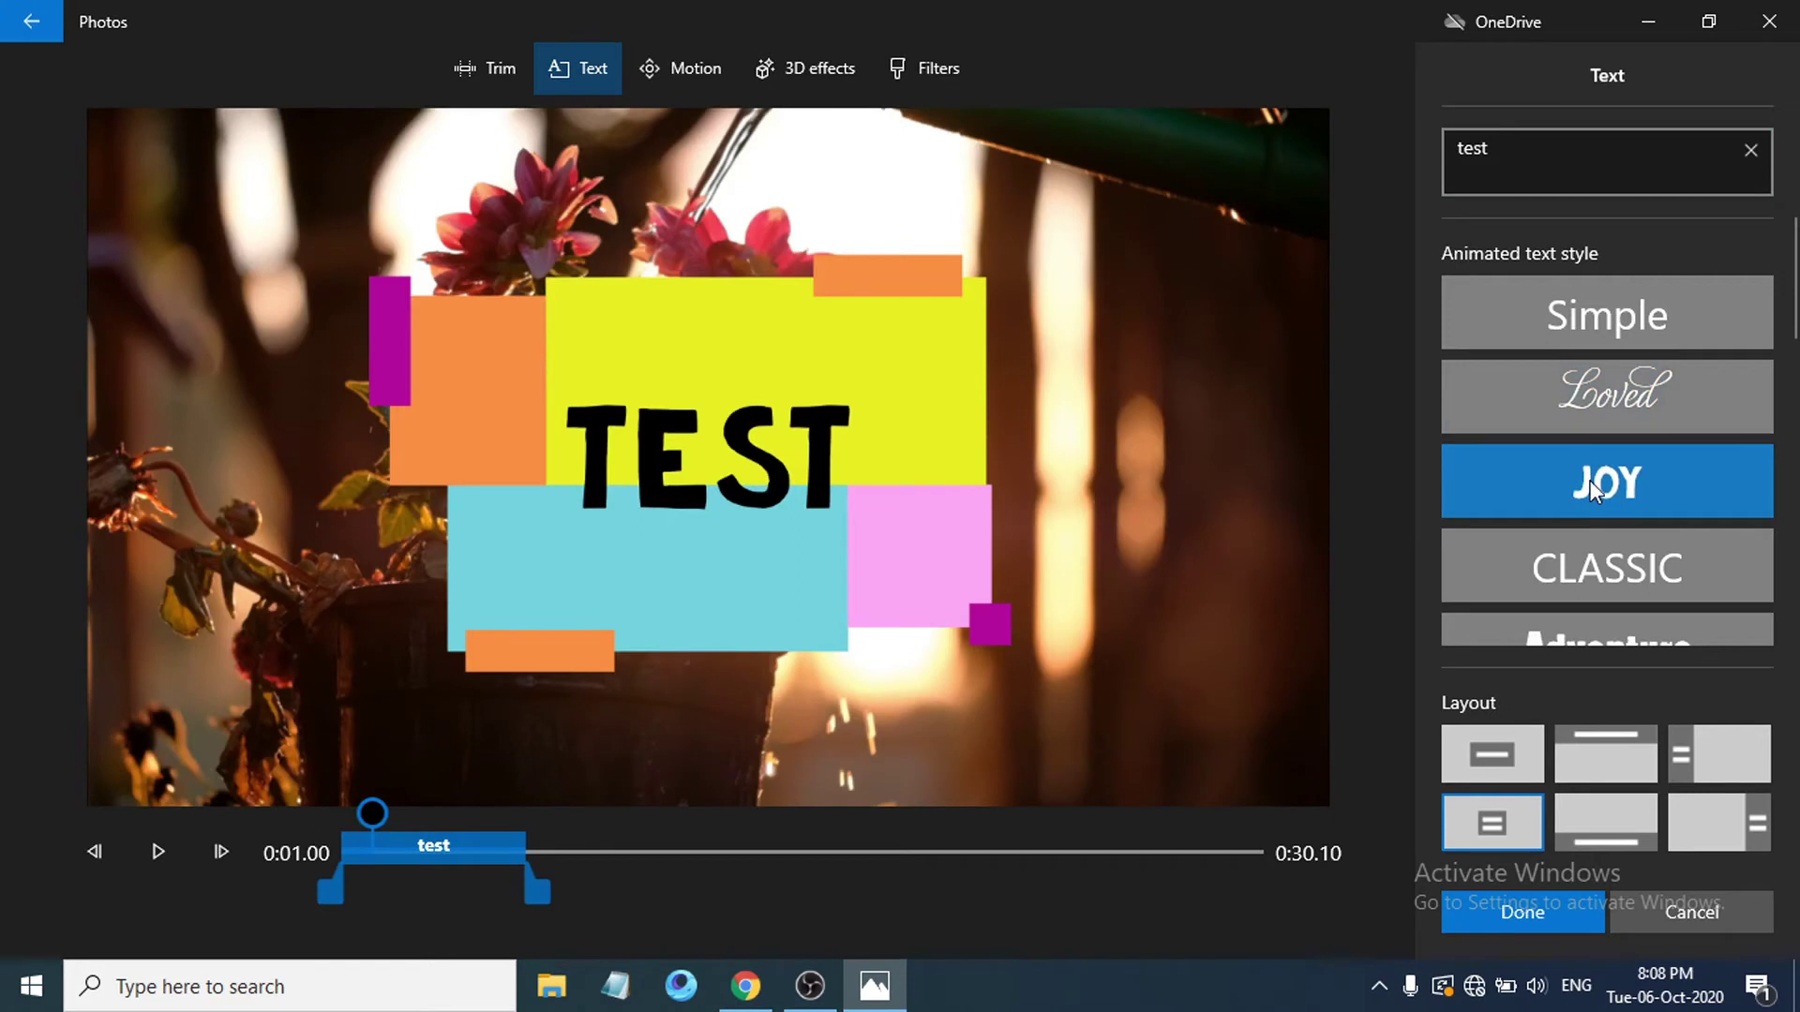
{"action": "left_click", "coordinate": [1630, 567]}
Set the "test" text to the Adventure style and shift its time span to start about a fifth into the clip
{"action": "scroll", "coordinate": [1612, 609], "scroll_direction": "down", "scroll_amount": 1}
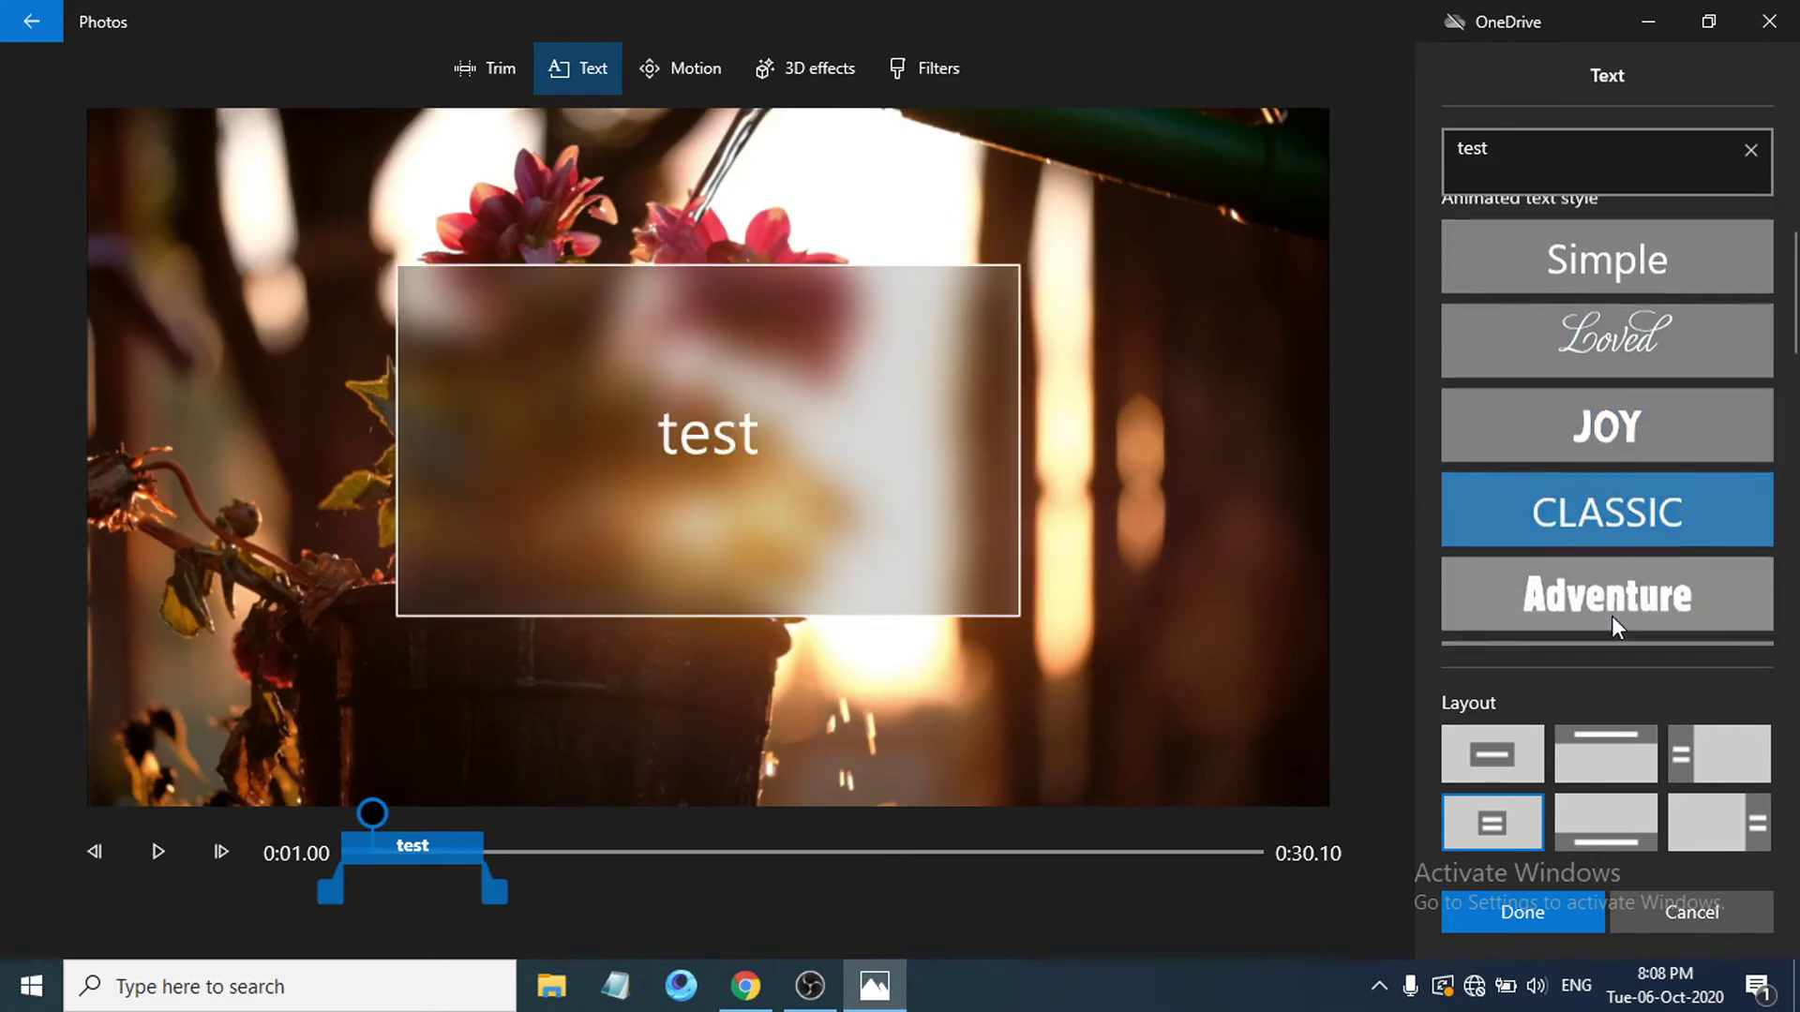
{"action": "left_click", "coordinate": [1612, 616]}
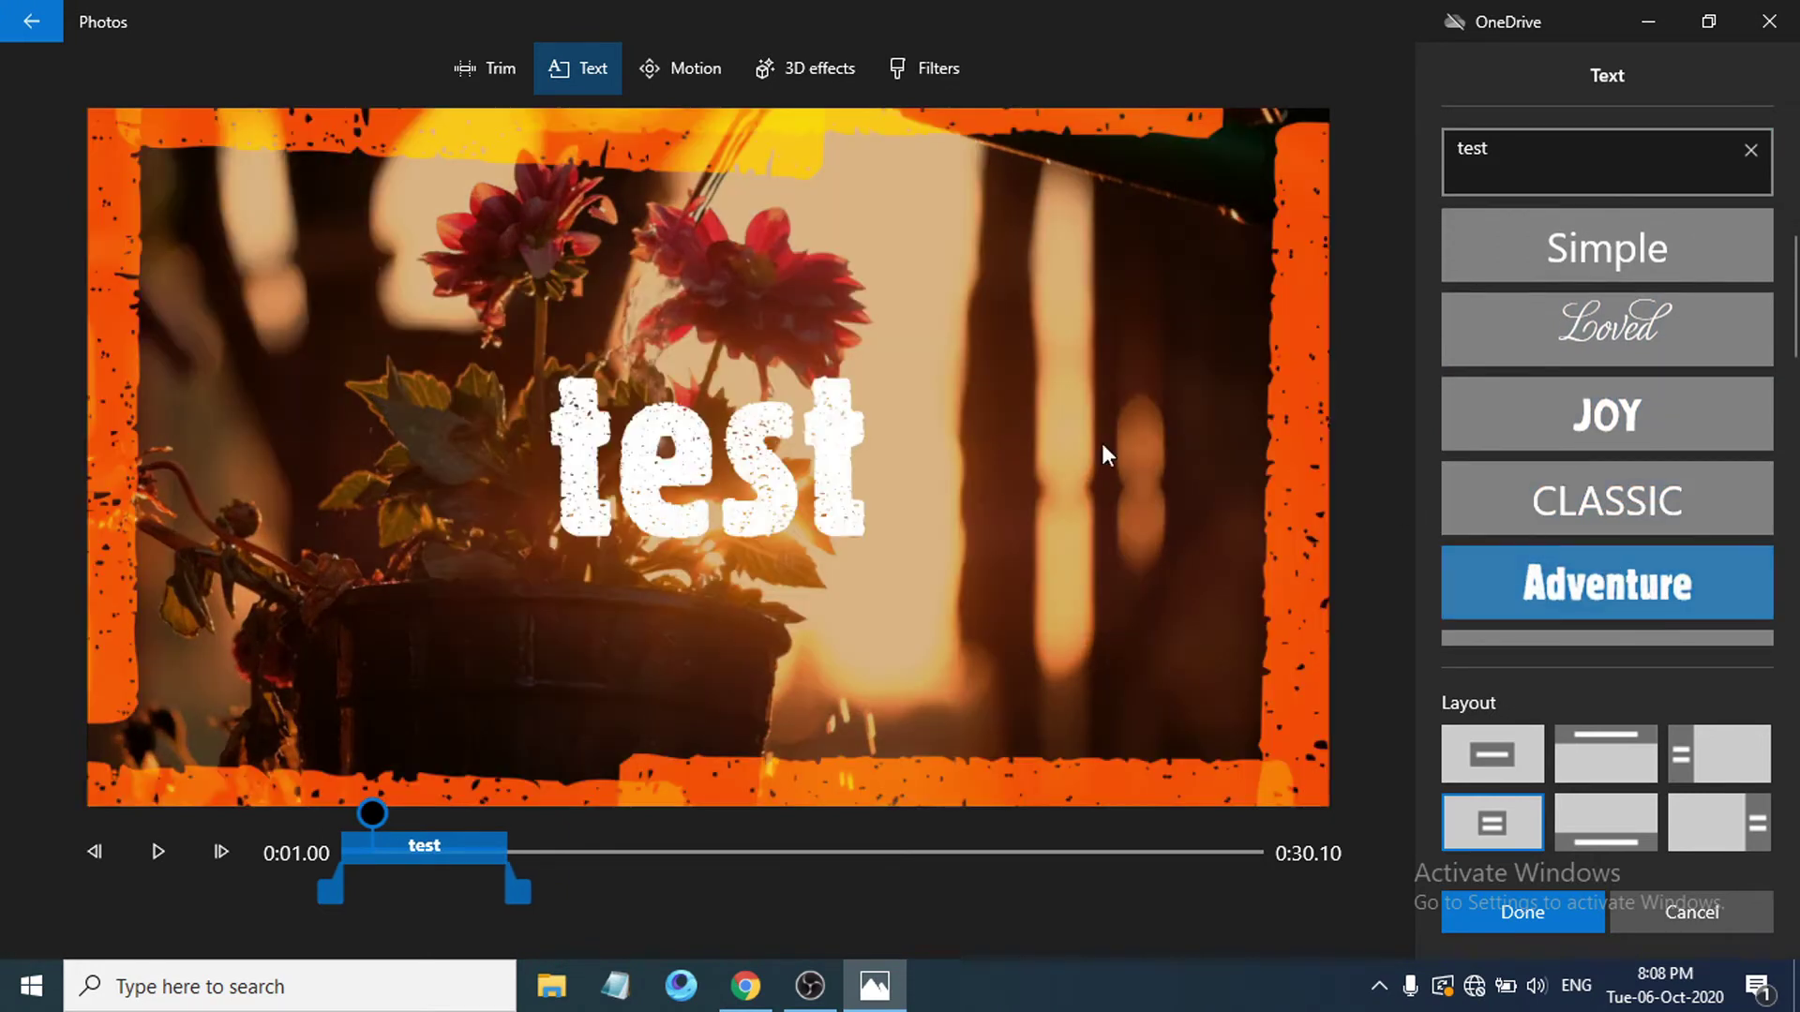
{"action": "left_click_drag", "start_coordinate": [410, 845], "coordinate": [595, 863]}
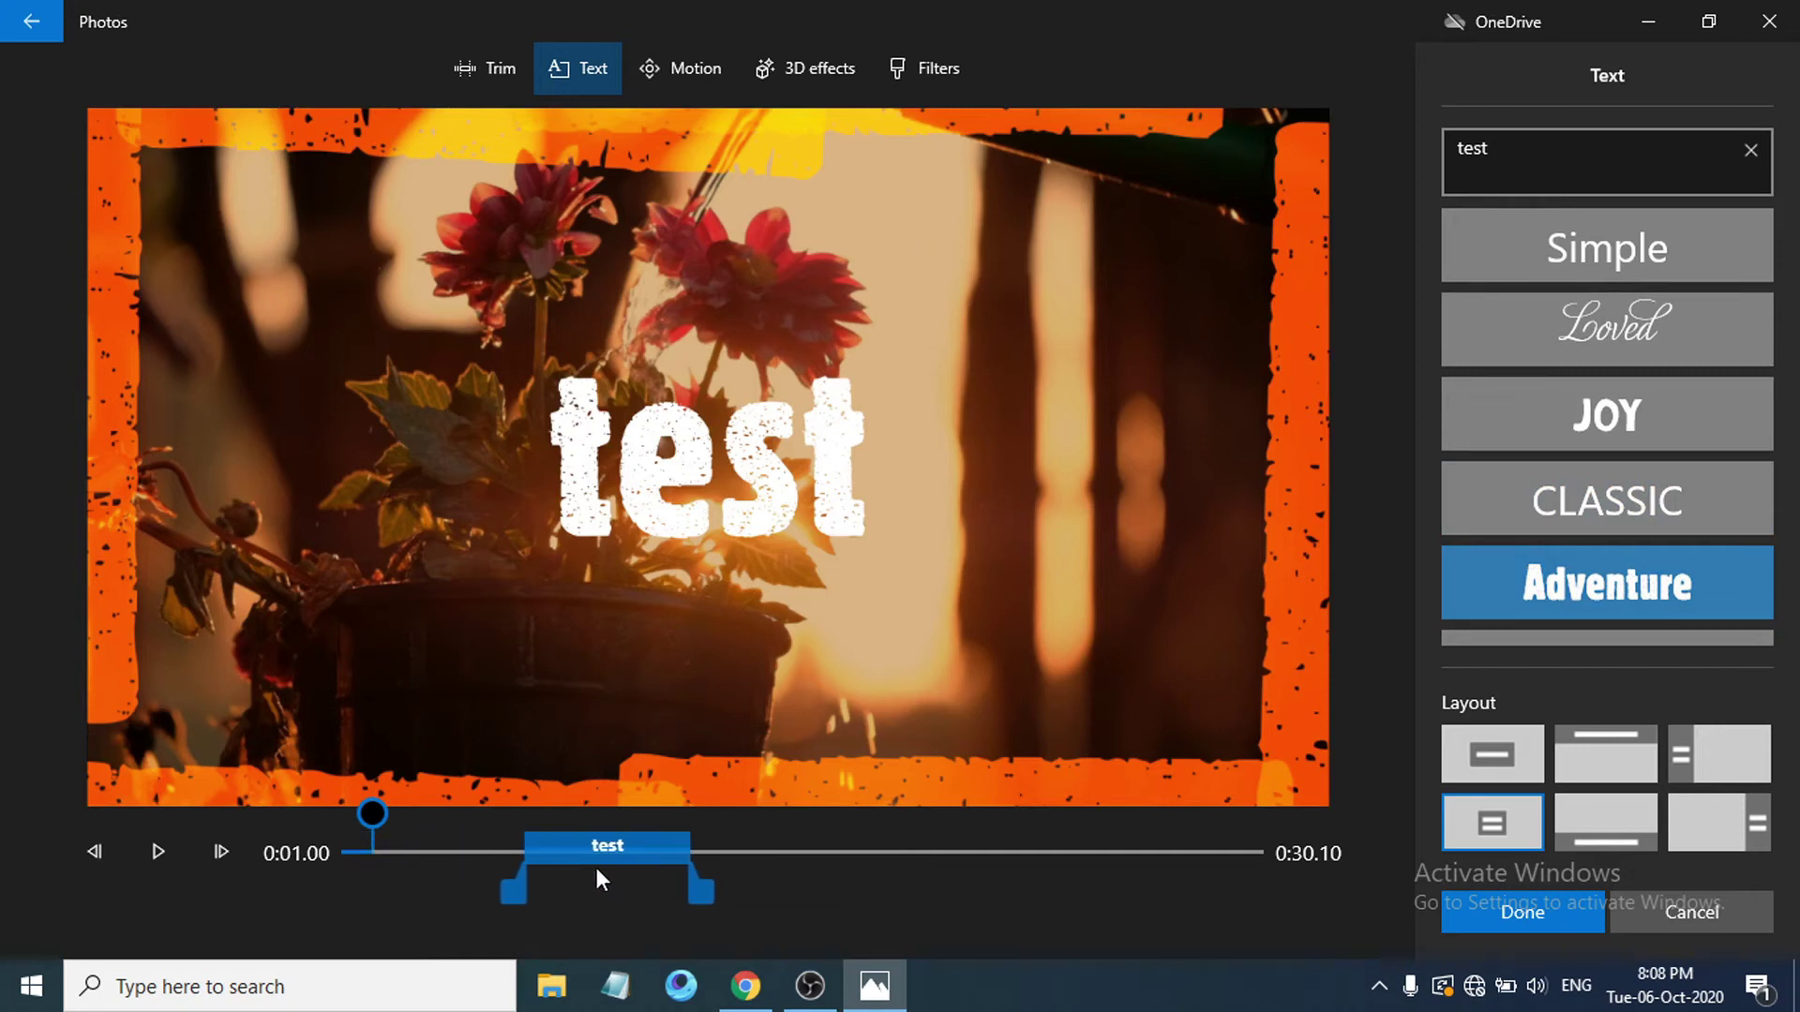
Play the flower pot clip from its start through the "test" text, look over the remaining animated styles, and apply the text
{"action": "left_click_drag", "start_coordinate": [376, 824], "coordinate": [334, 824]}
{"action": "left_click", "coordinate": [162, 857]}
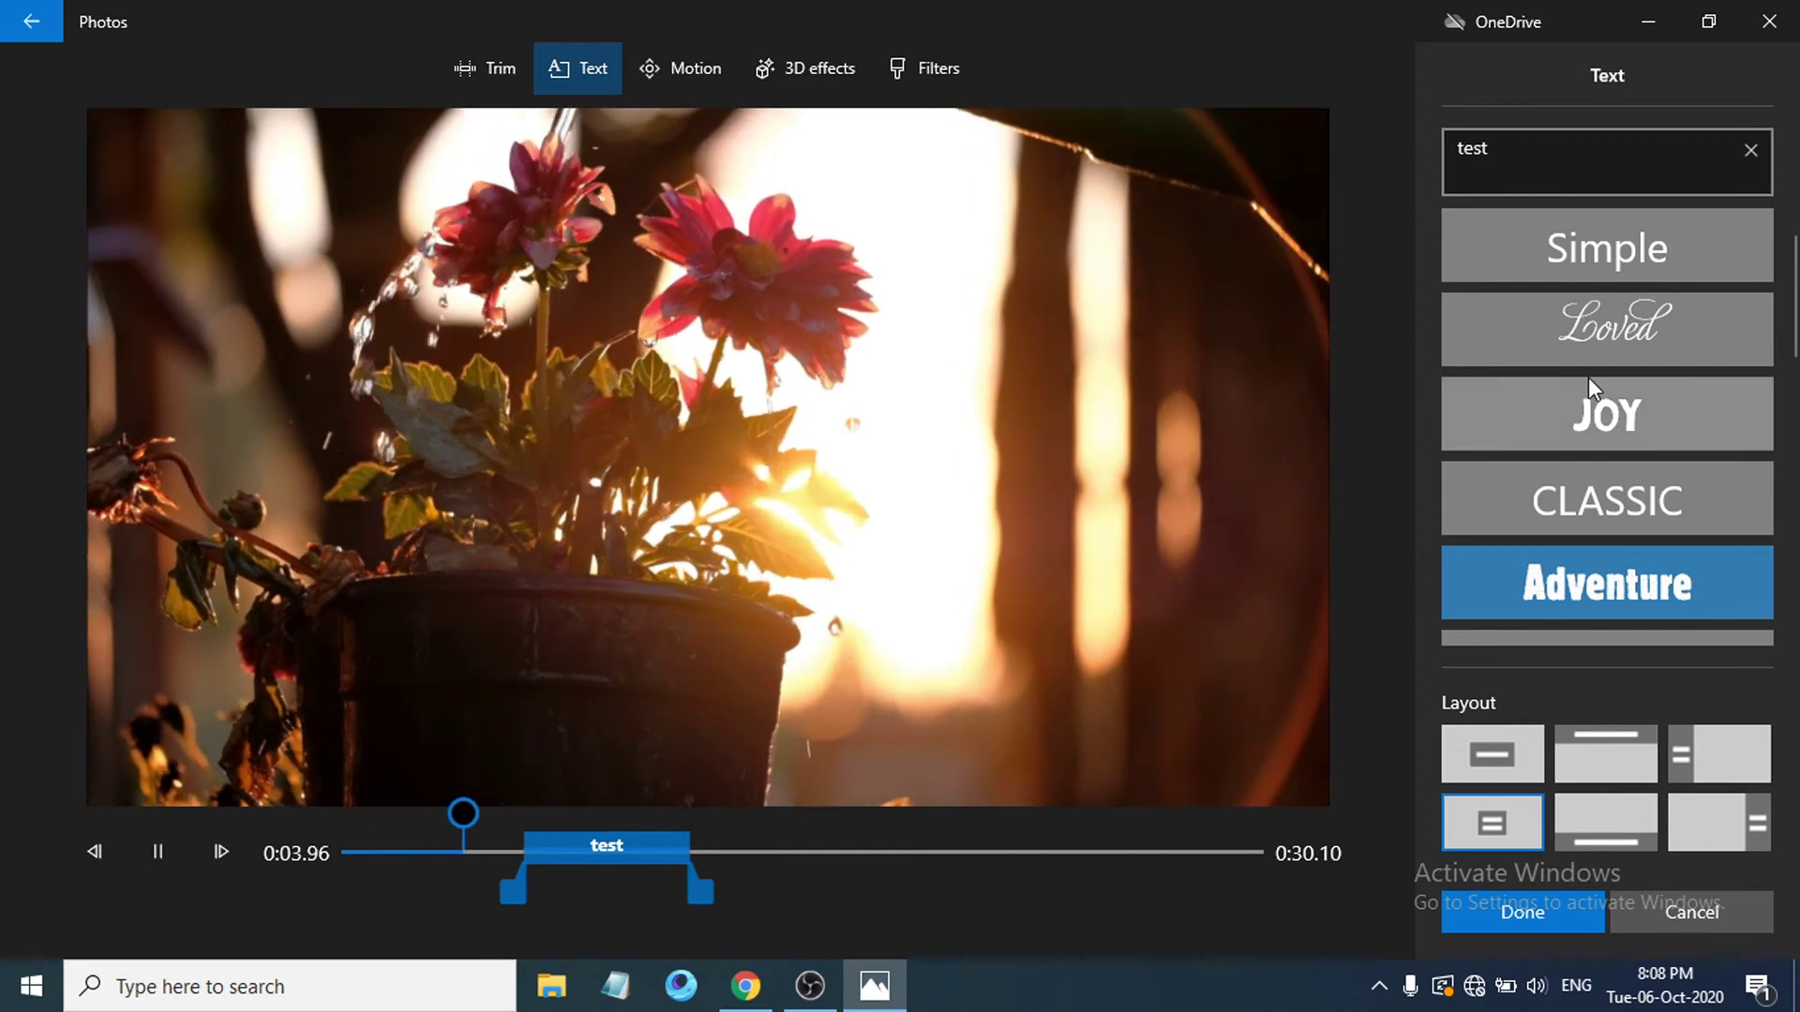
{"action": "scroll", "coordinate": [1602, 397], "scroll_direction": "down", "scroll_amount": 2}
{"action": "scroll", "coordinate": [1612, 476], "scroll_direction": "down", "scroll_amount": 2}
{"action": "scroll", "coordinate": [1637, 544], "scroll_direction": "down", "scroll_amount": 3}
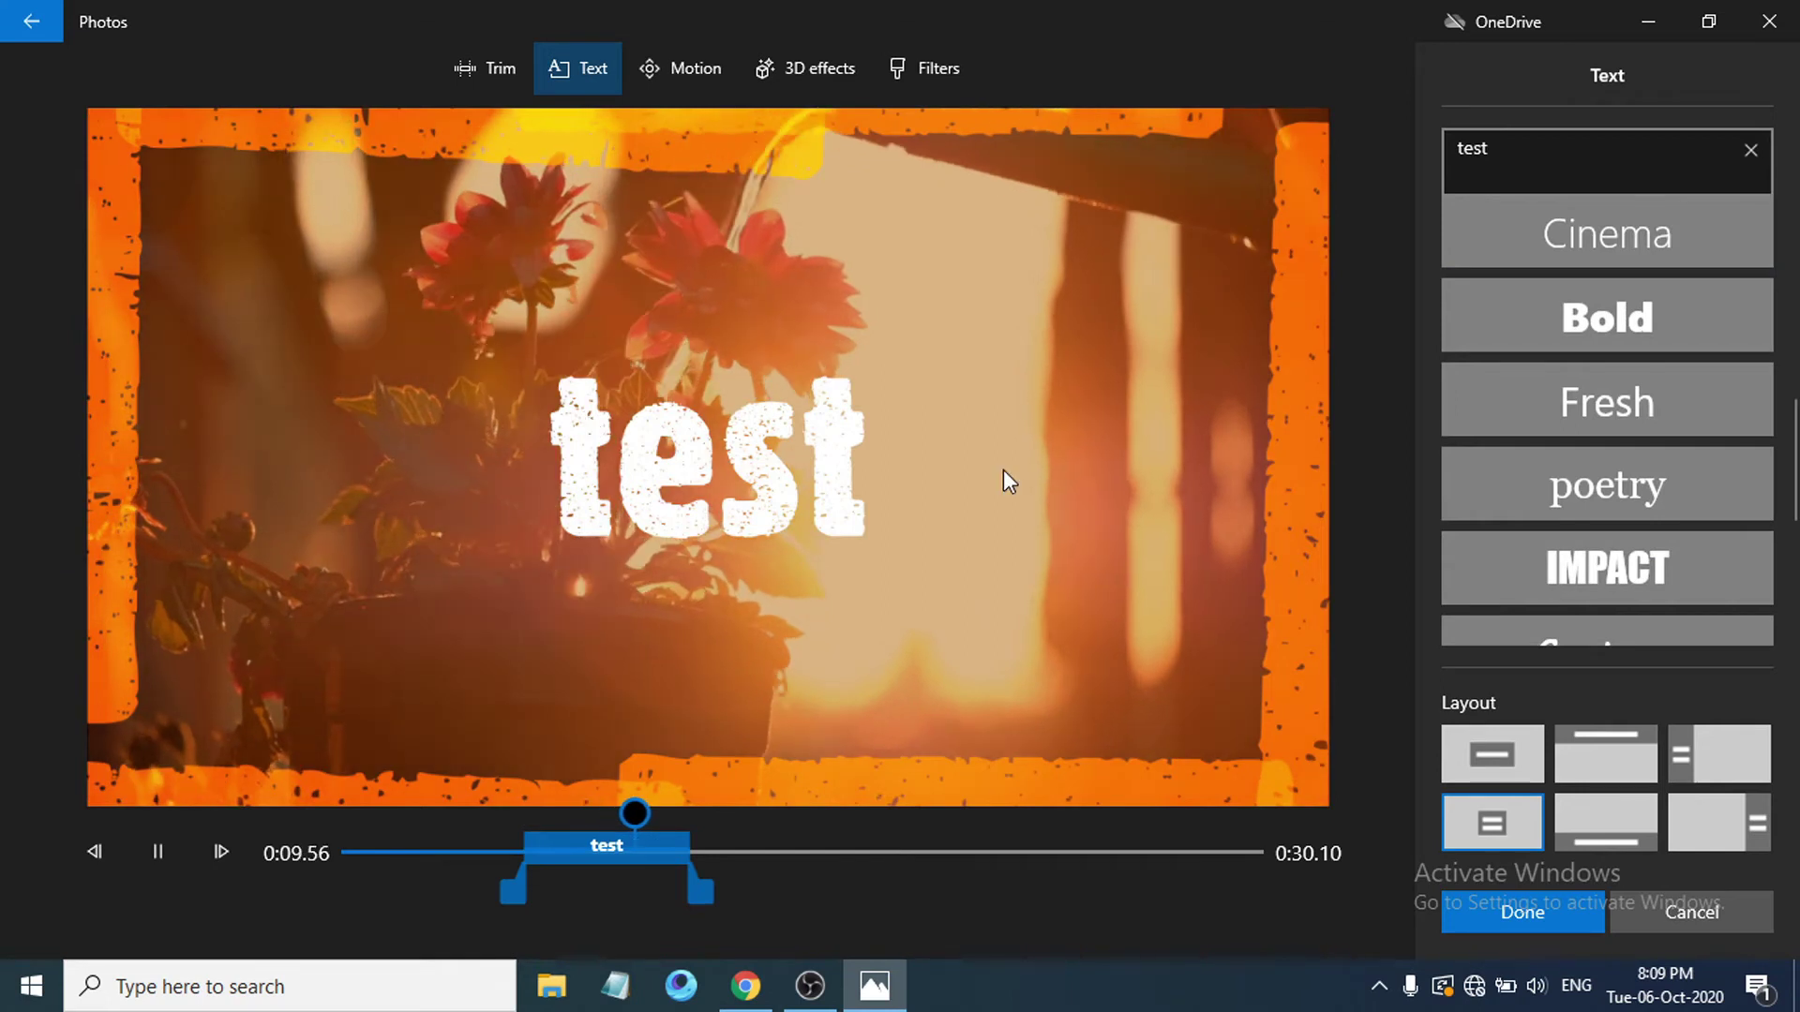
{"action": "left_click", "coordinate": [1557, 910]}
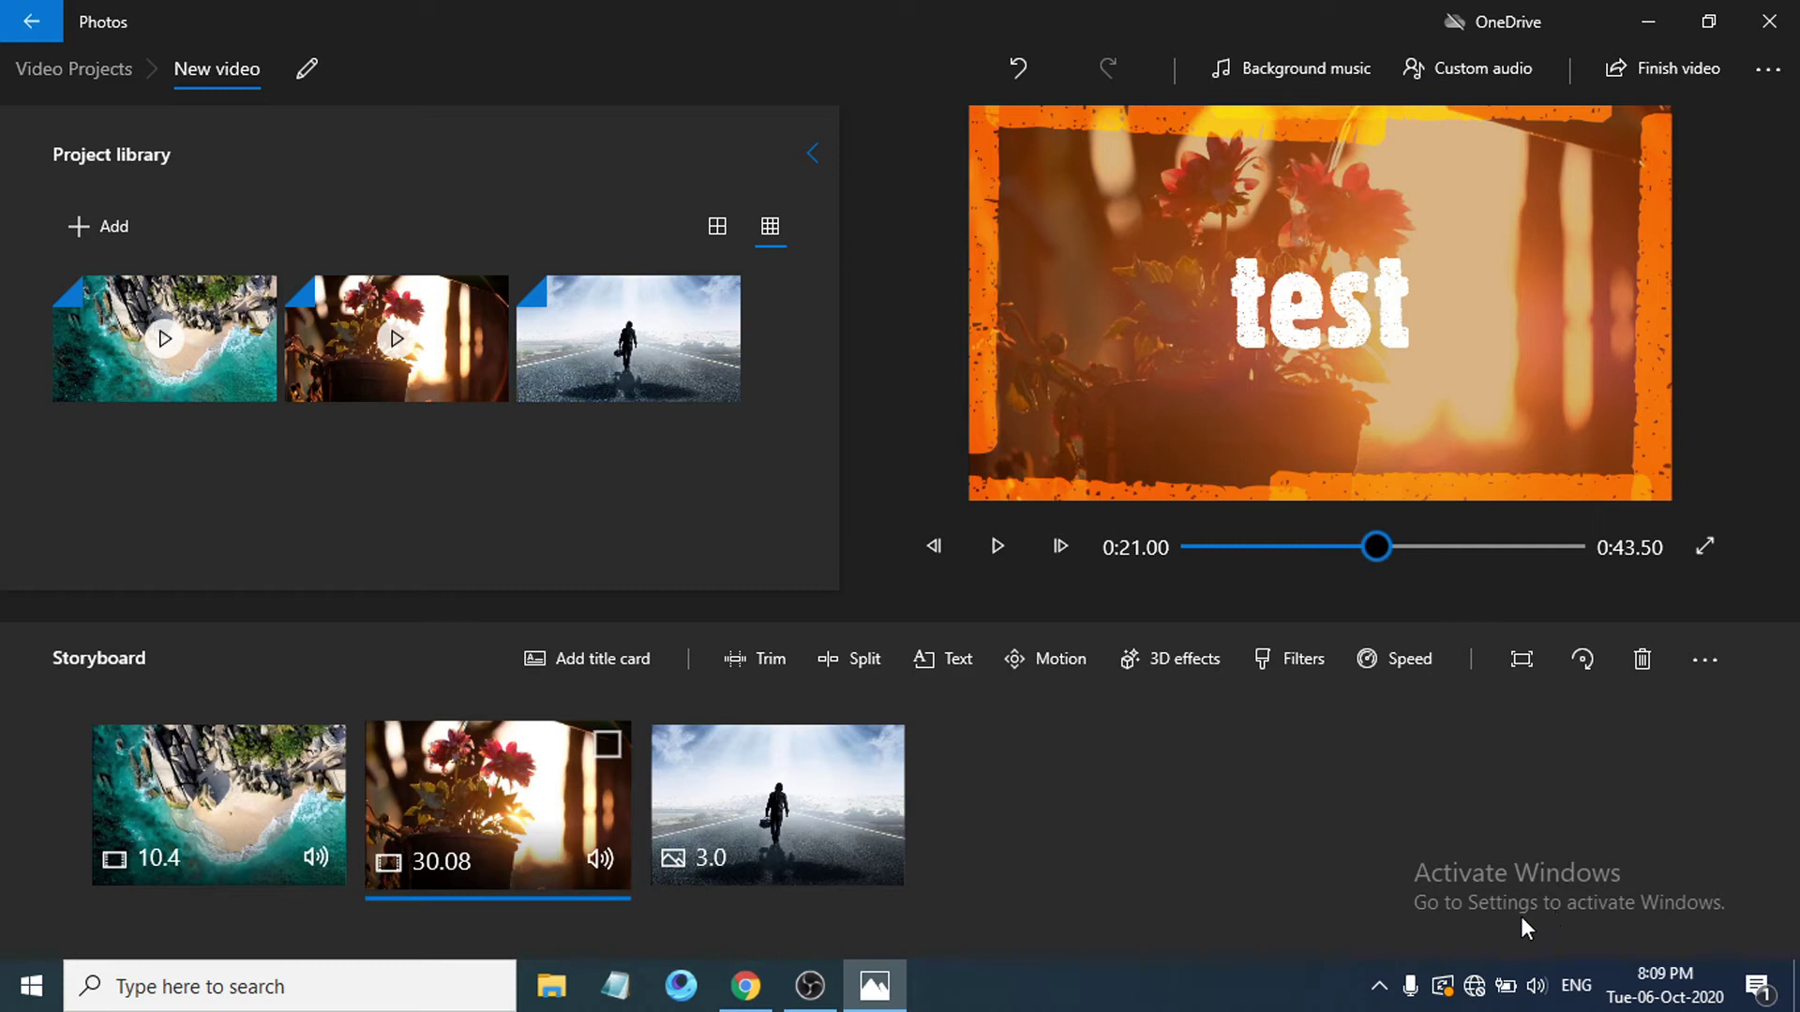
Play the project preview from before the "test" text to check it together with the effect
{"action": "left_click_drag", "start_coordinate": [1361, 552], "coordinate": [1320, 555]}
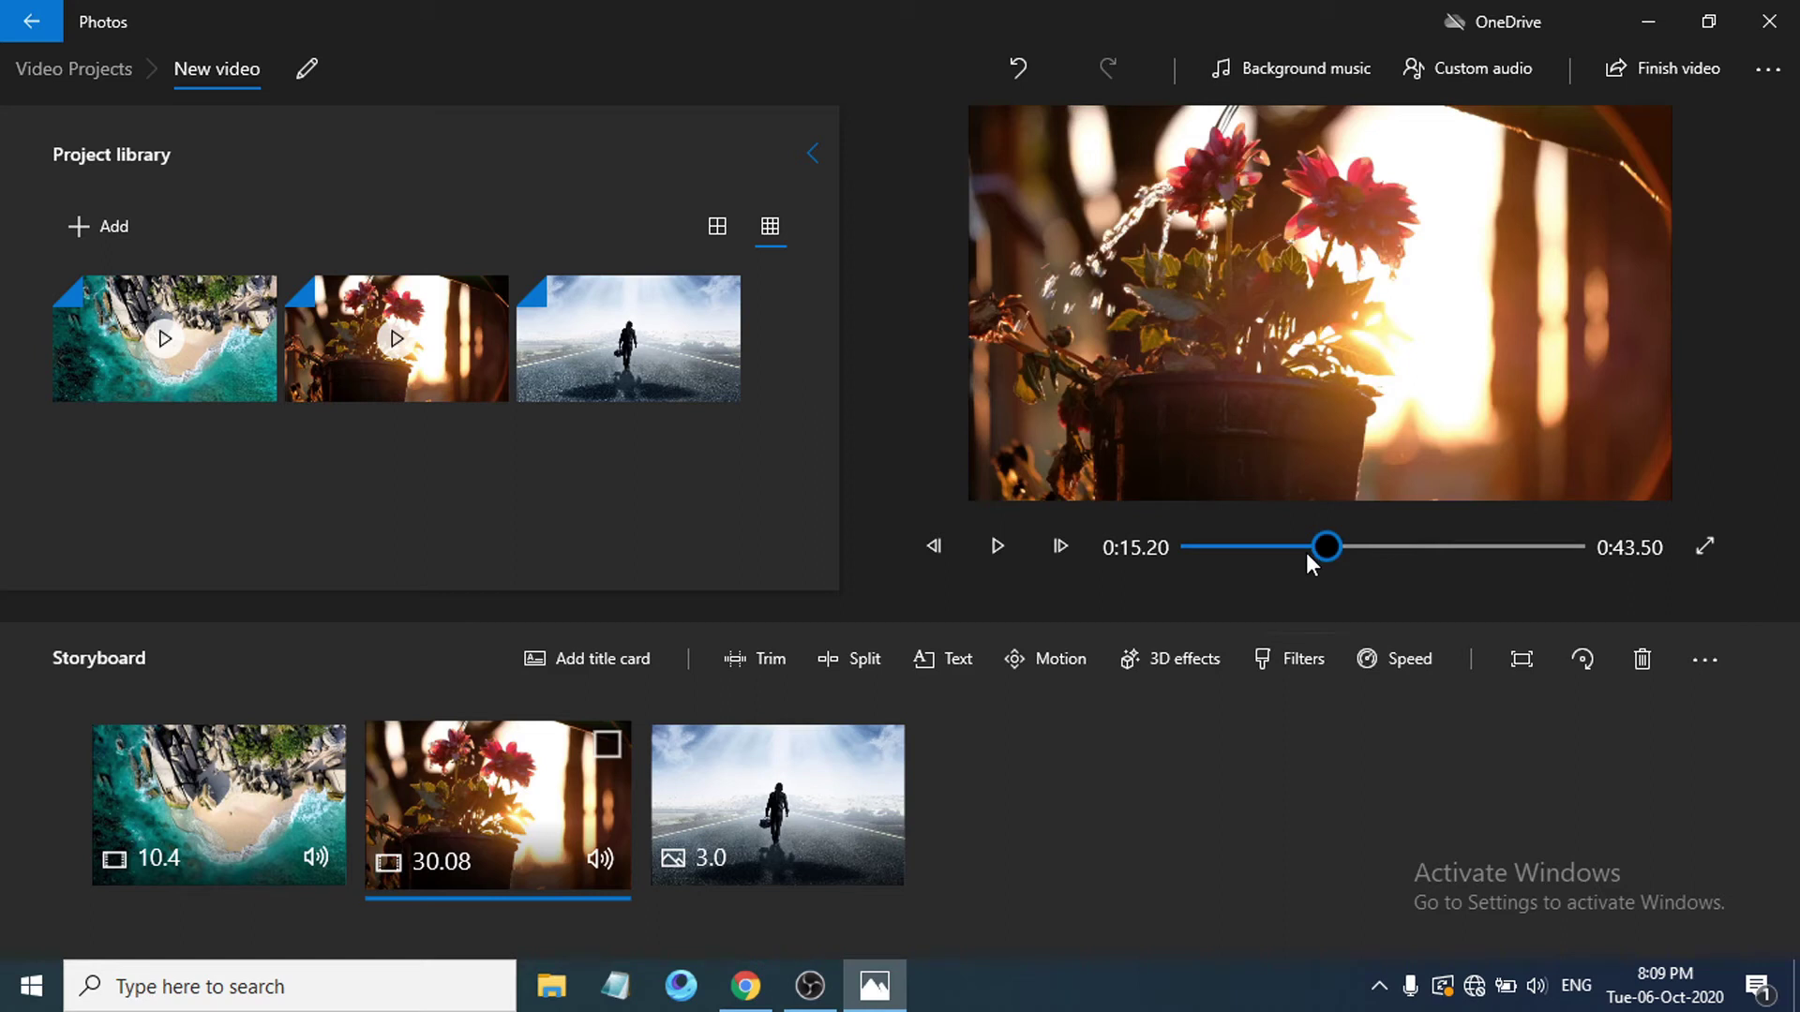
{"action": "left_click_drag", "start_coordinate": [1322, 553], "coordinate": [1277, 567]}
{"action": "left_click", "coordinate": [999, 548]}
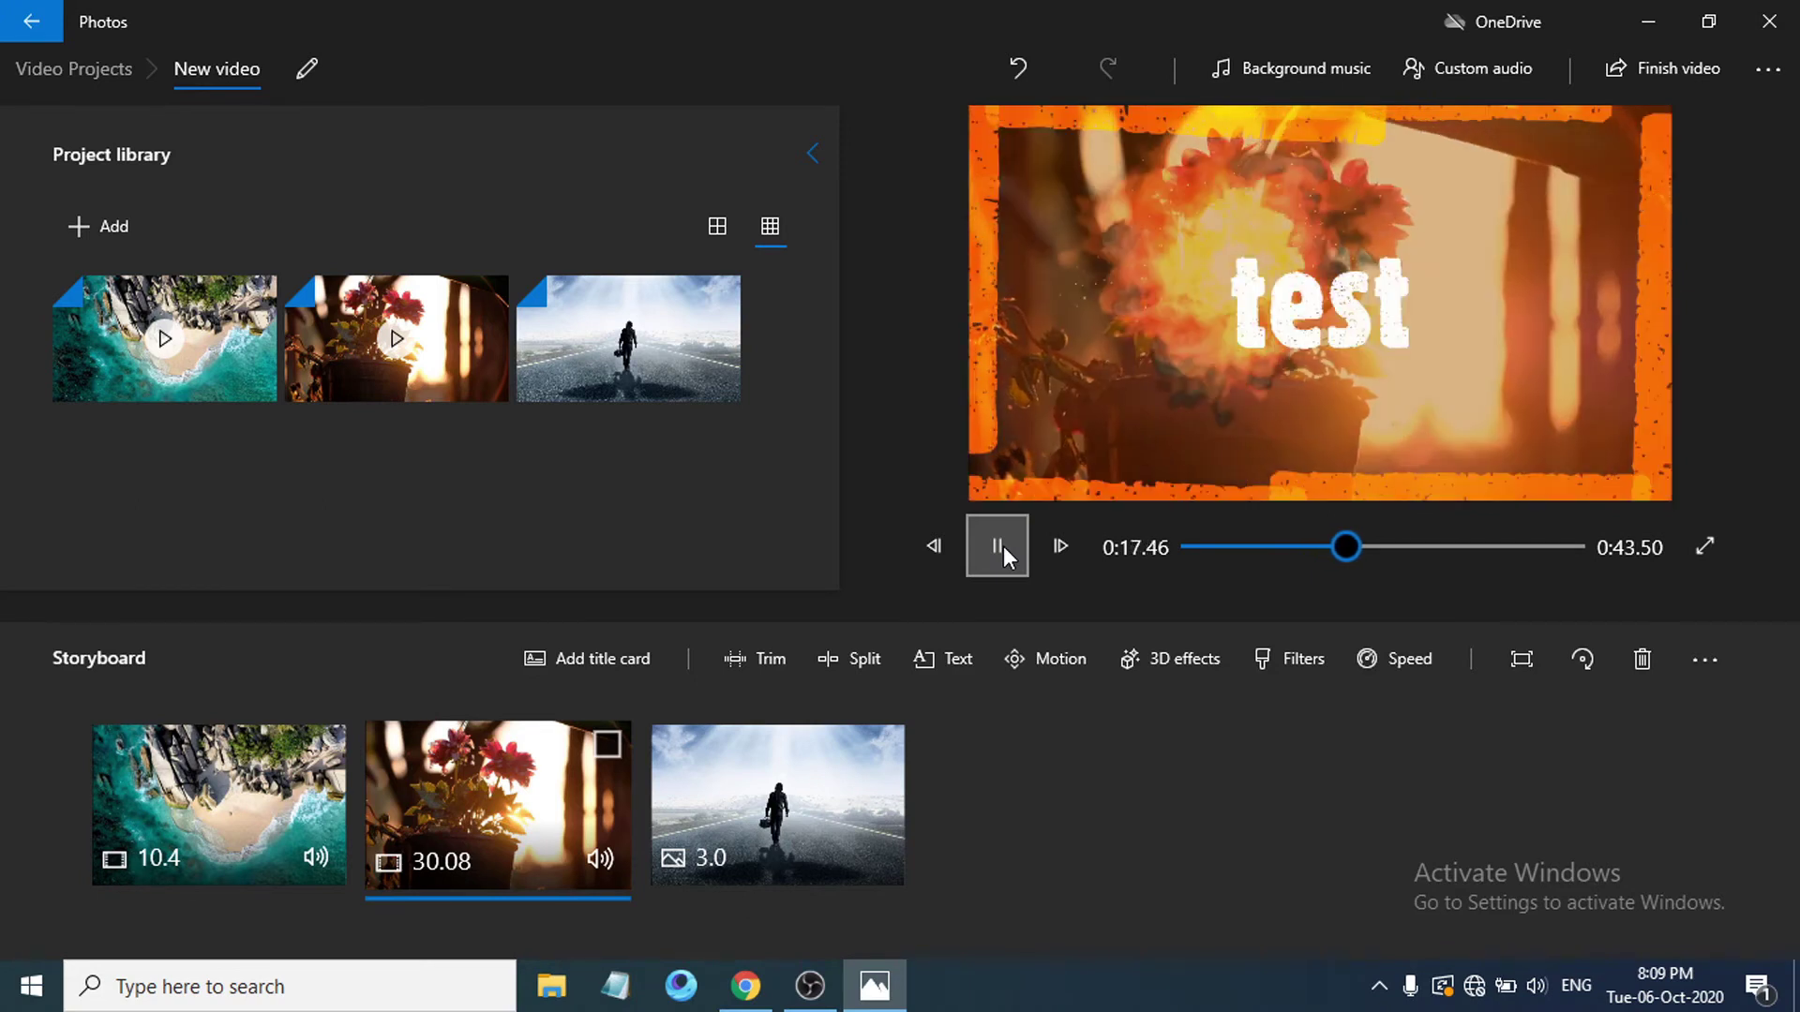
{"action": "left_click", "coordinate": [993, 553]}
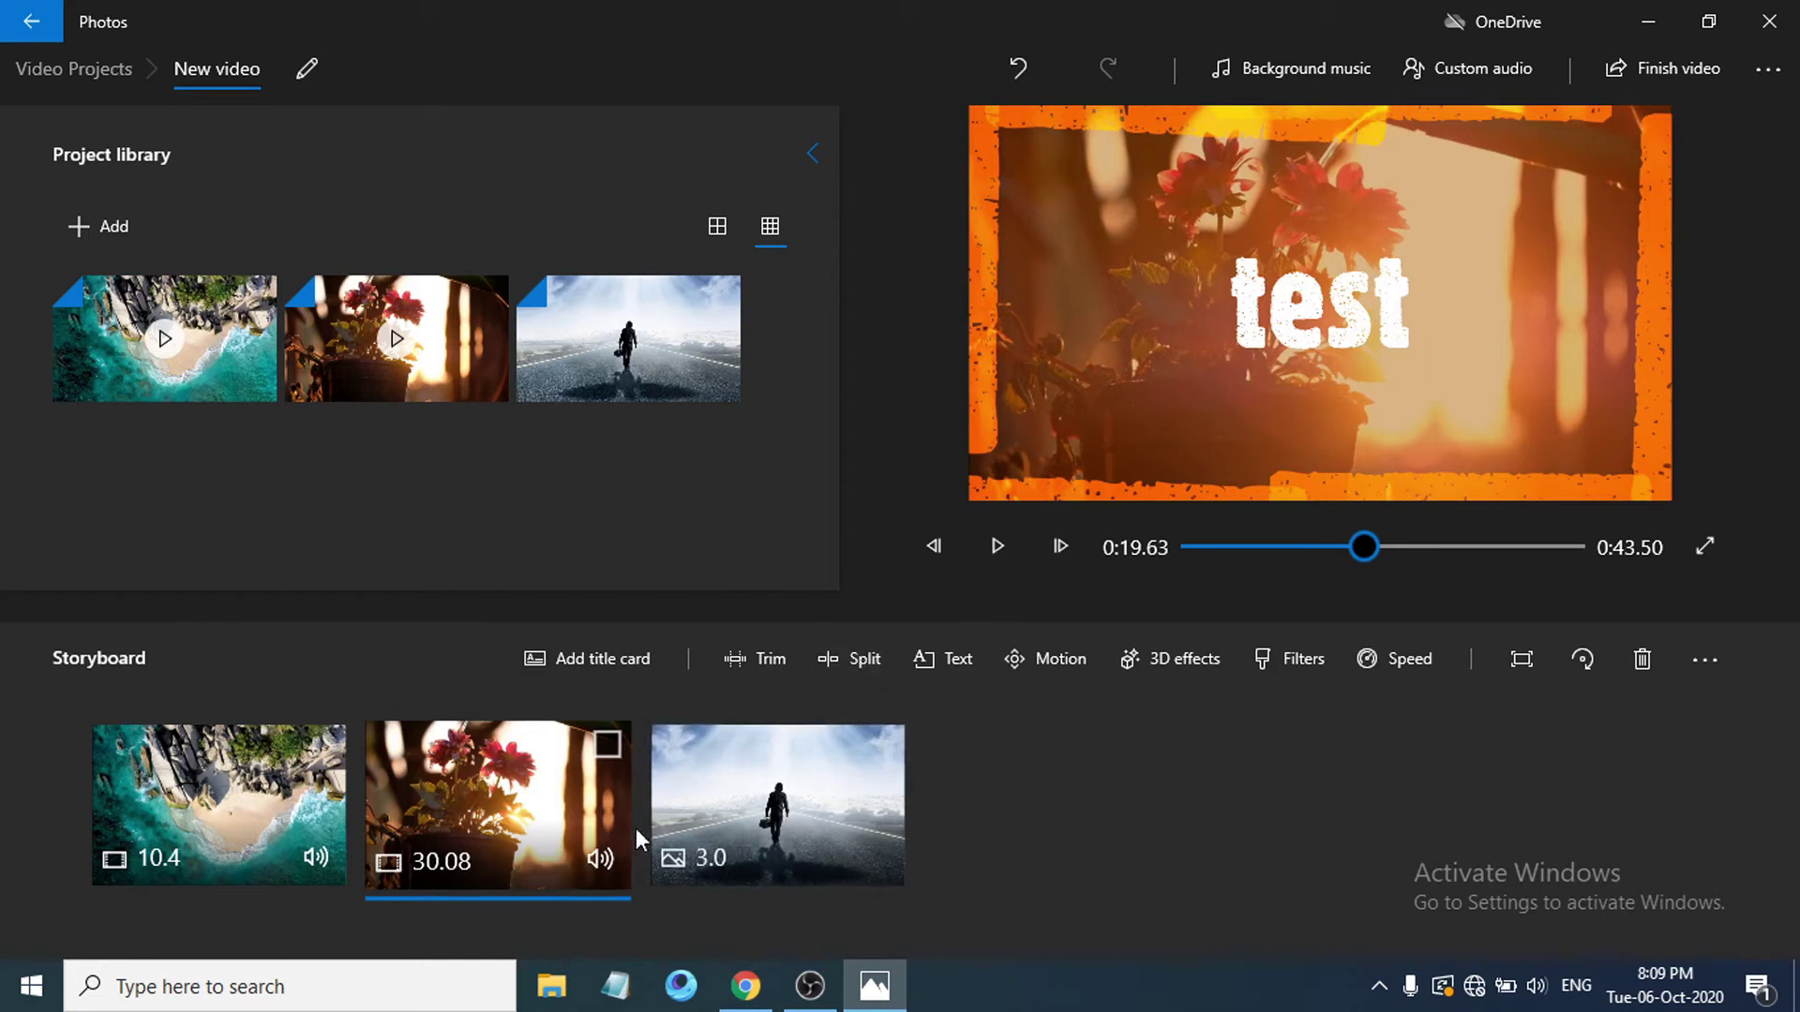
{"action": "right_click", "coordinate": [502, 811]}
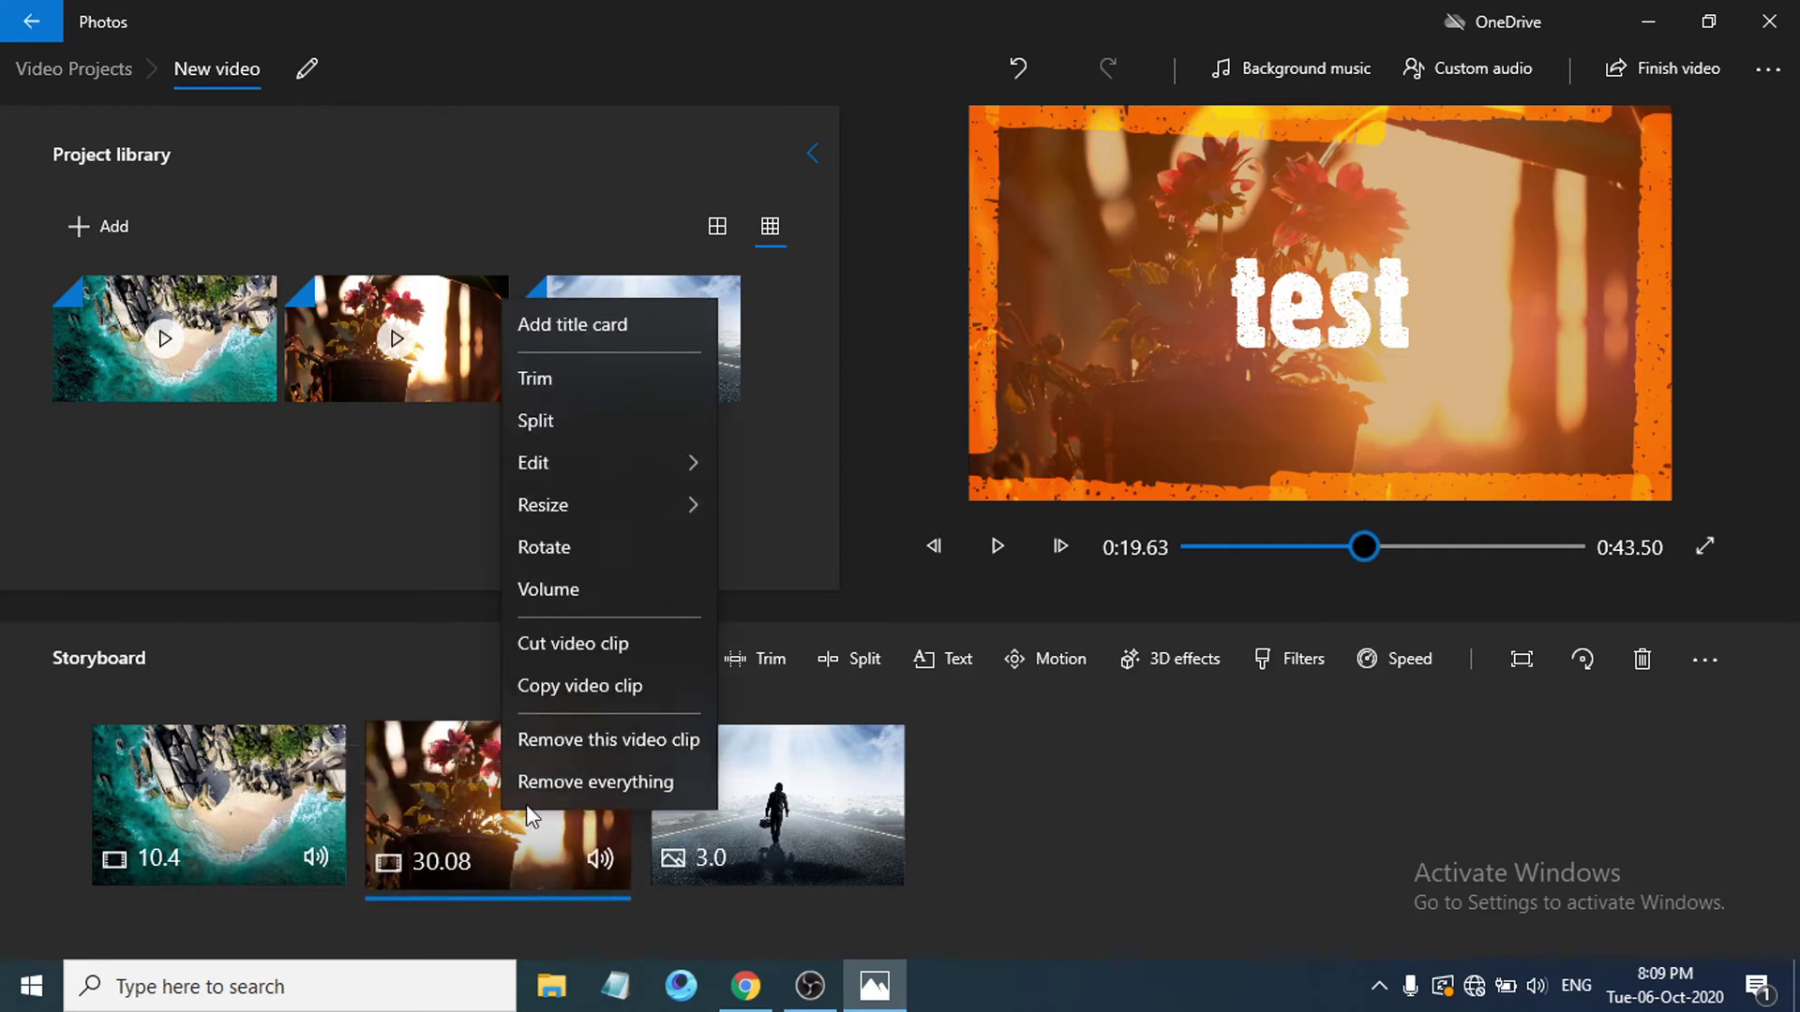
{"action": "left_click", "coordinate": [987, 749]}
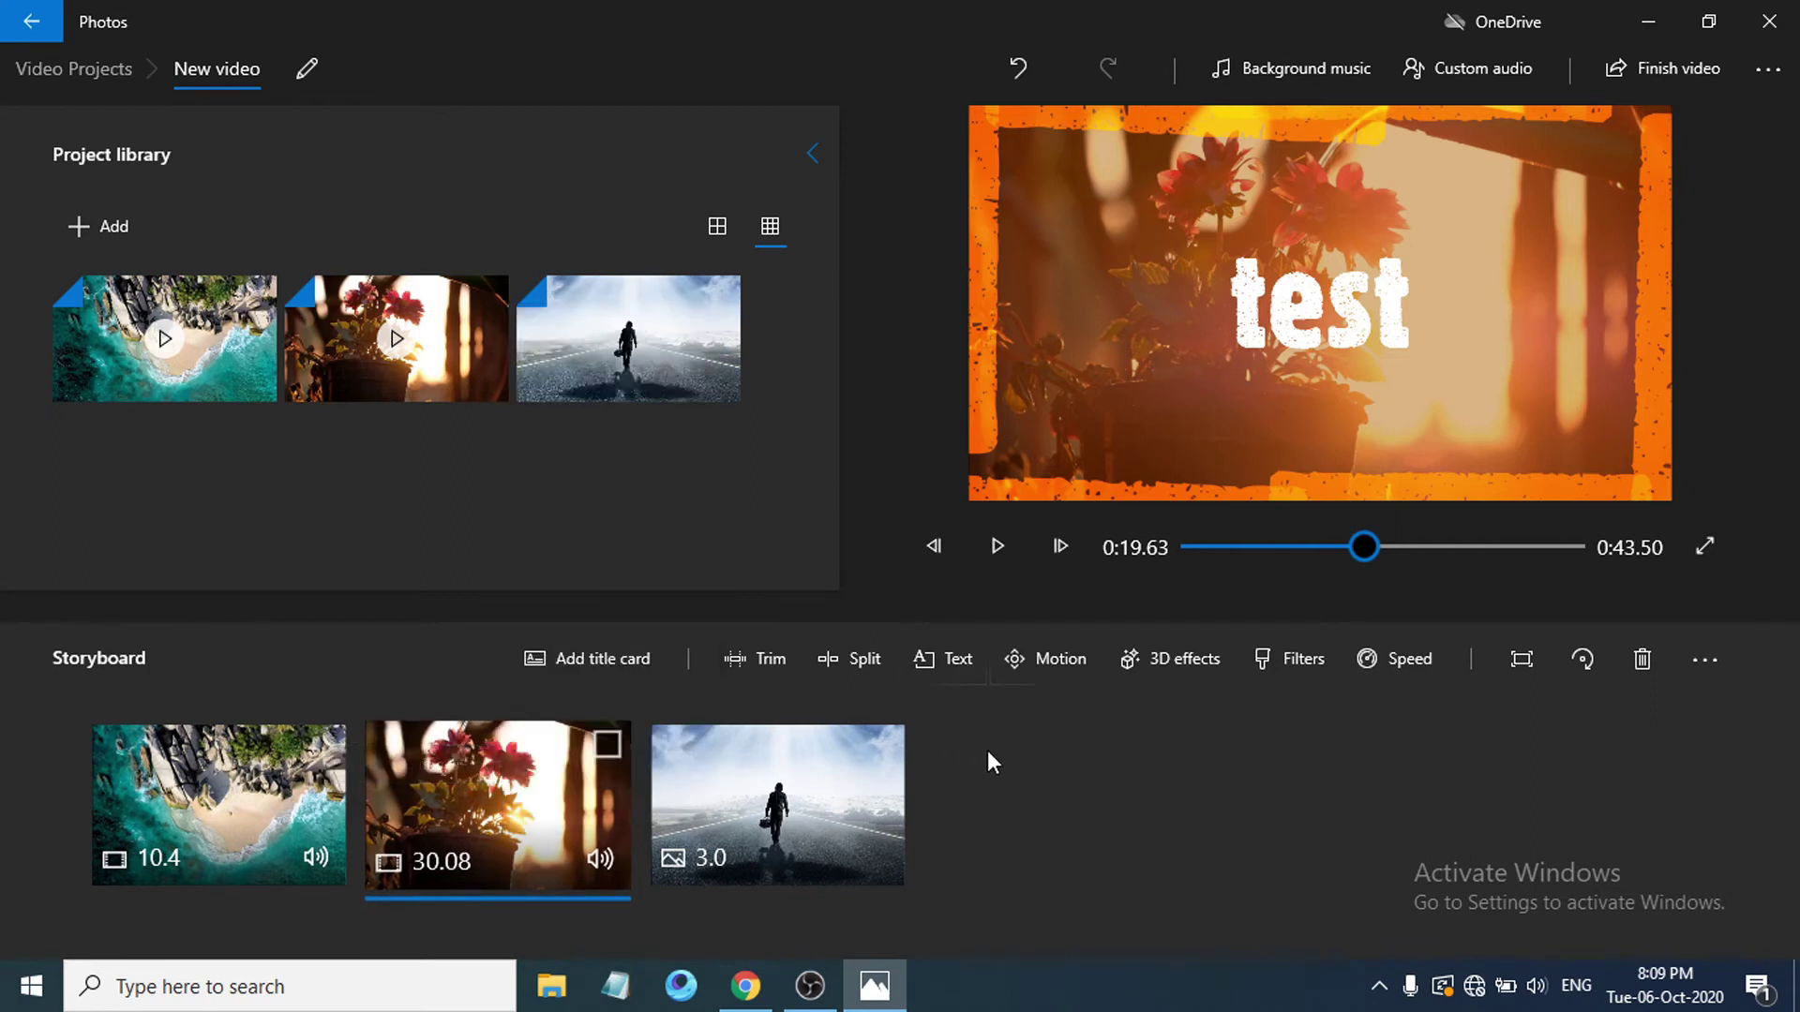
Try the Amplified track as background music at volume 100 and discard the selection
{"action": "left_click", "coordinate": [1342, 77]}
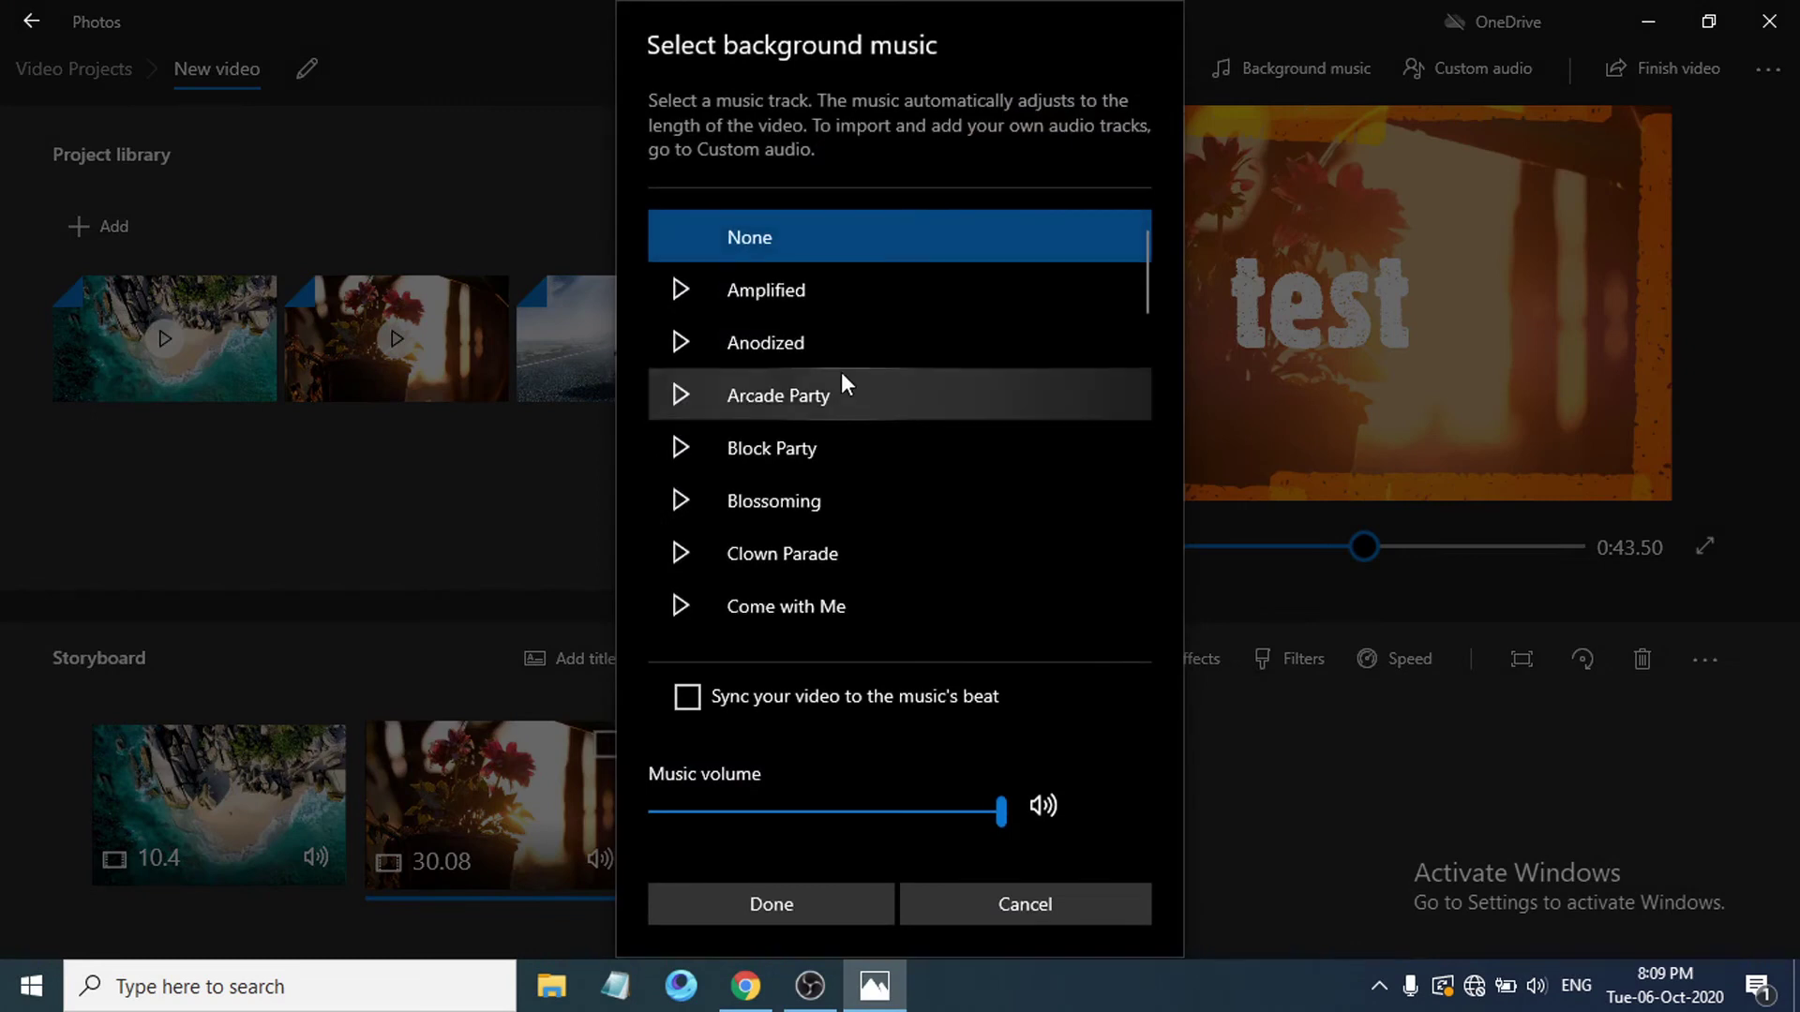
{"action": "scroll", "coordinate": [859, 454], "scroll_direction": "down", "scroll_amount": 5}
{"action": "scroll", "coordinate": [860, 454], "scroll_direction": "up", "scroll_amount": 5}
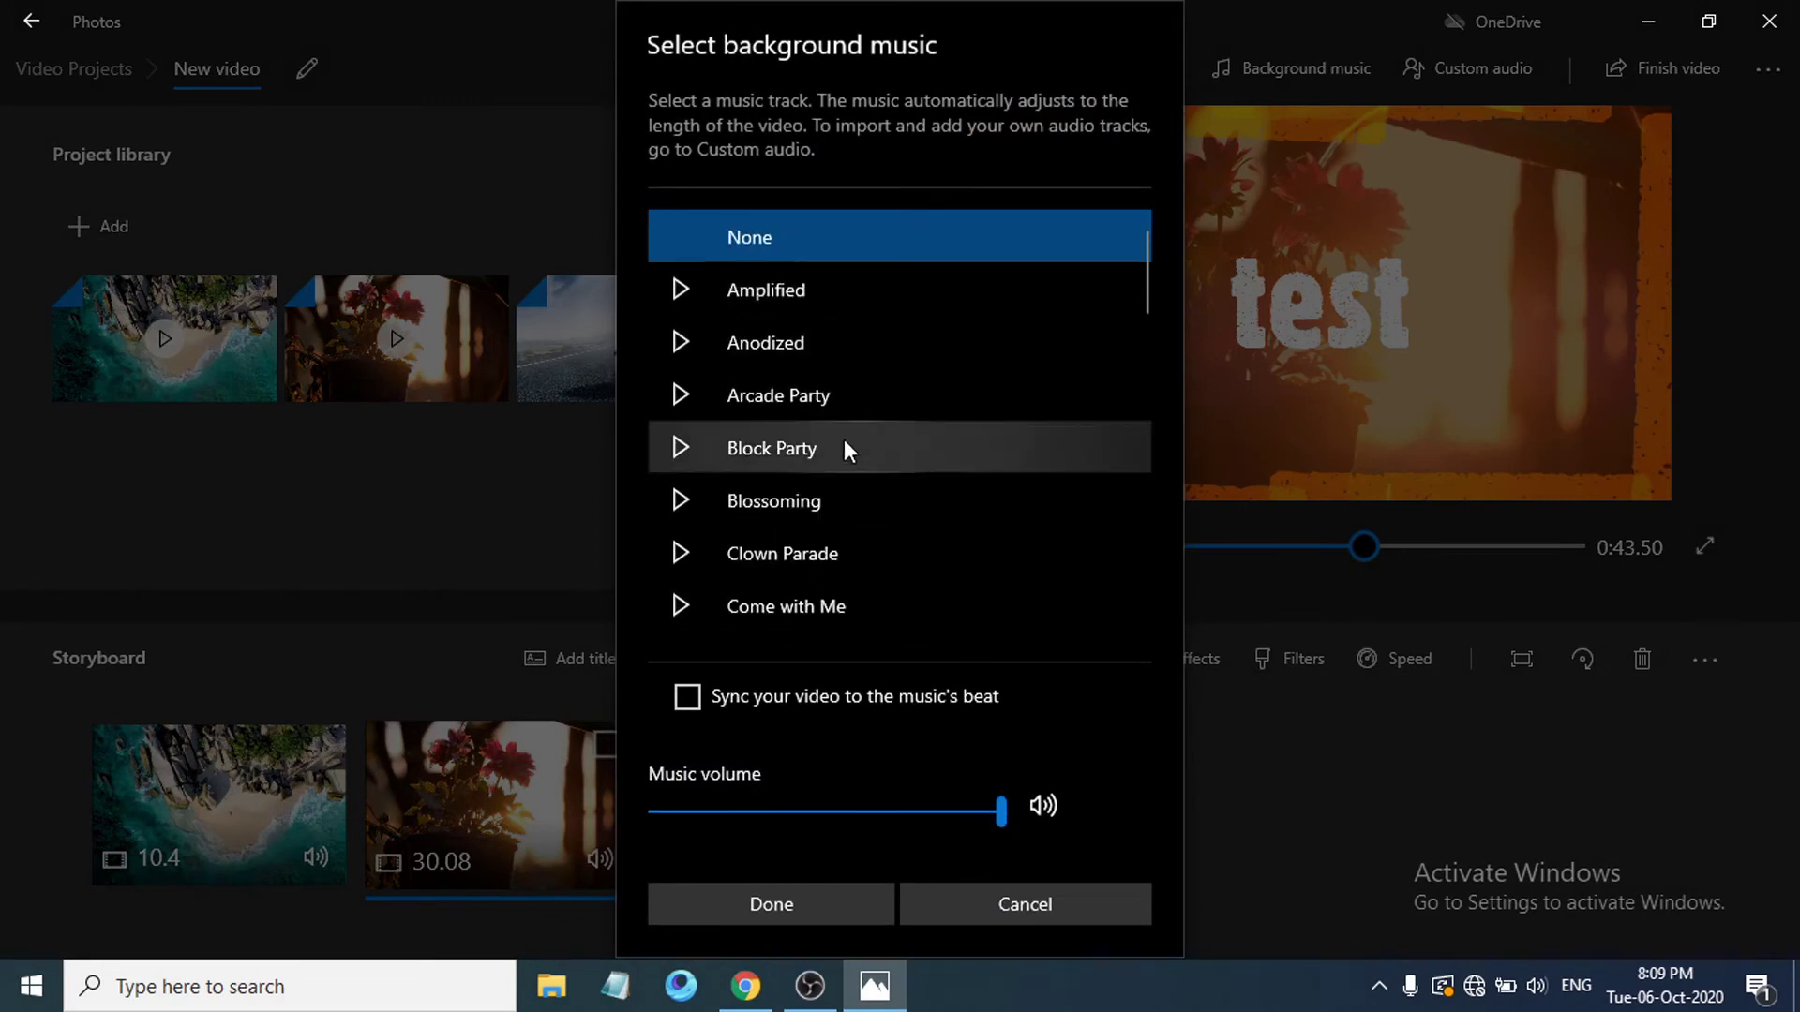
{"action": "left_click", "coordinate": [762, 300]}
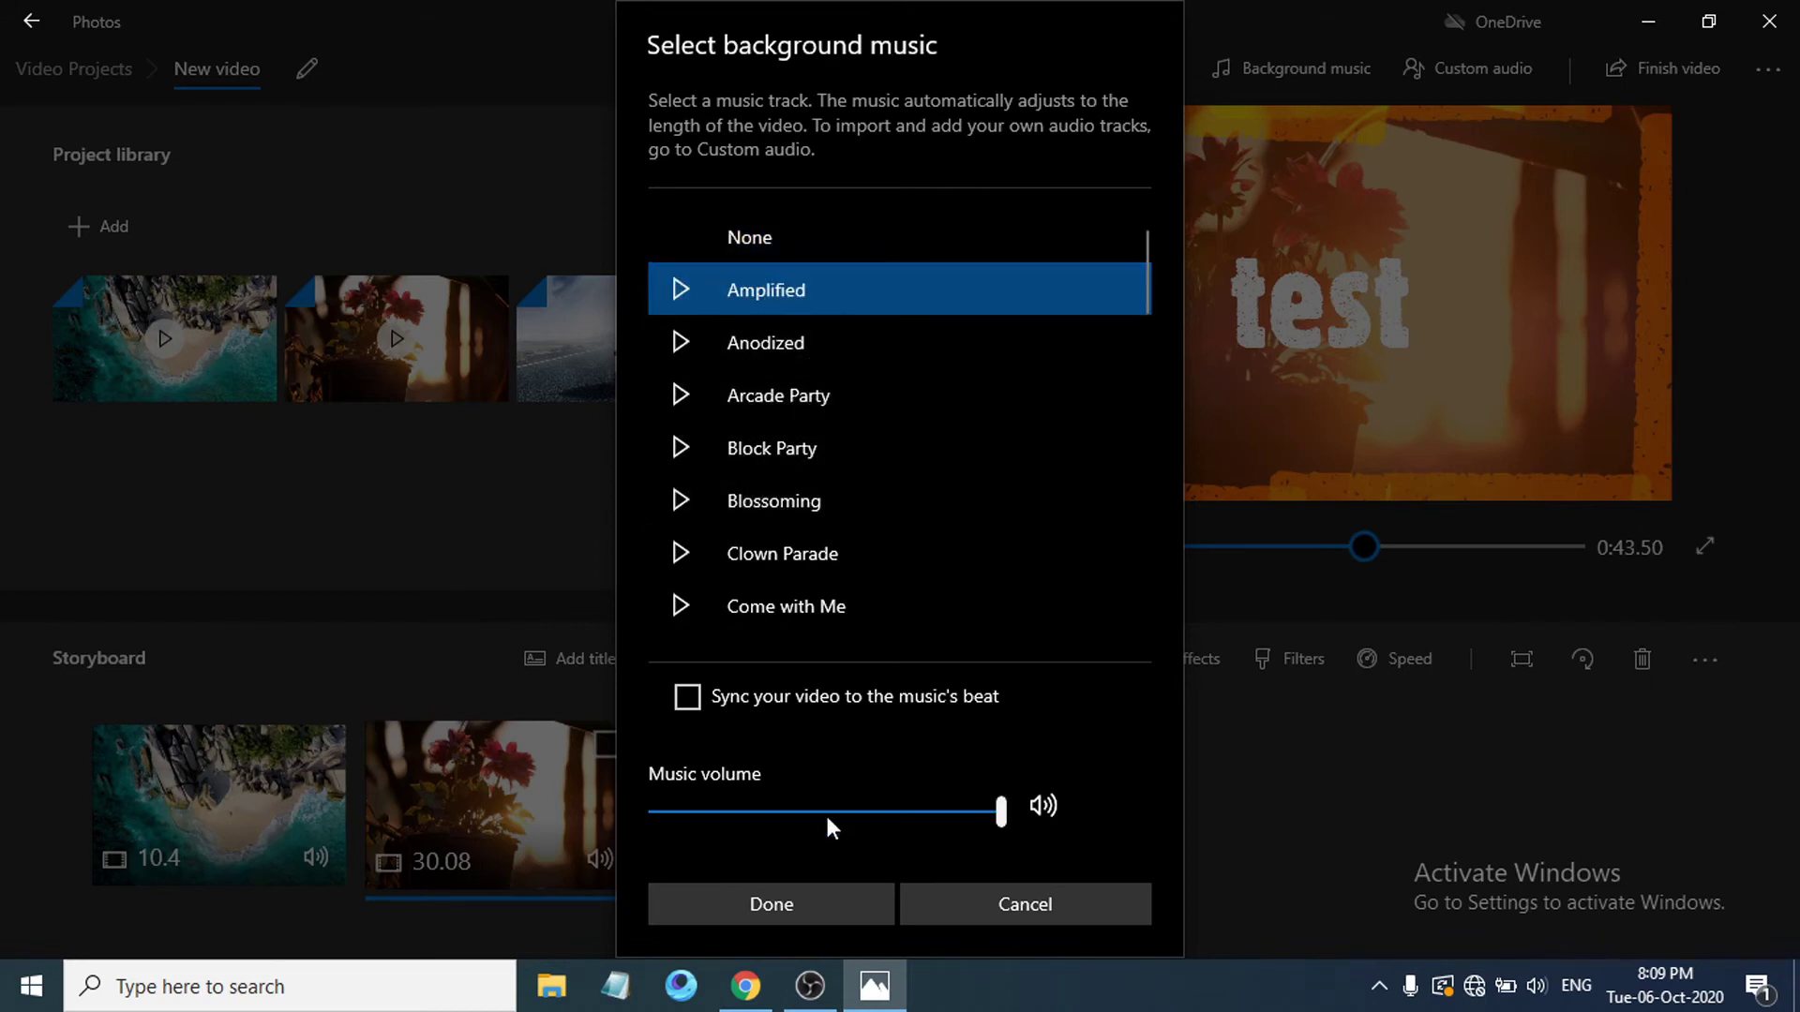
{"action": "mouse_move", "coordinate": [997, 813]}
{"action": "left_mouse_down"}
{"action": "mouse_move", "coordinate": [806, 808]}
{"action": "mouse_move", "coordinate": [1005, 820]}
{"action": "mouse_move", "coordinate": [989, 839]}
{"action": "left_mouse_up"}
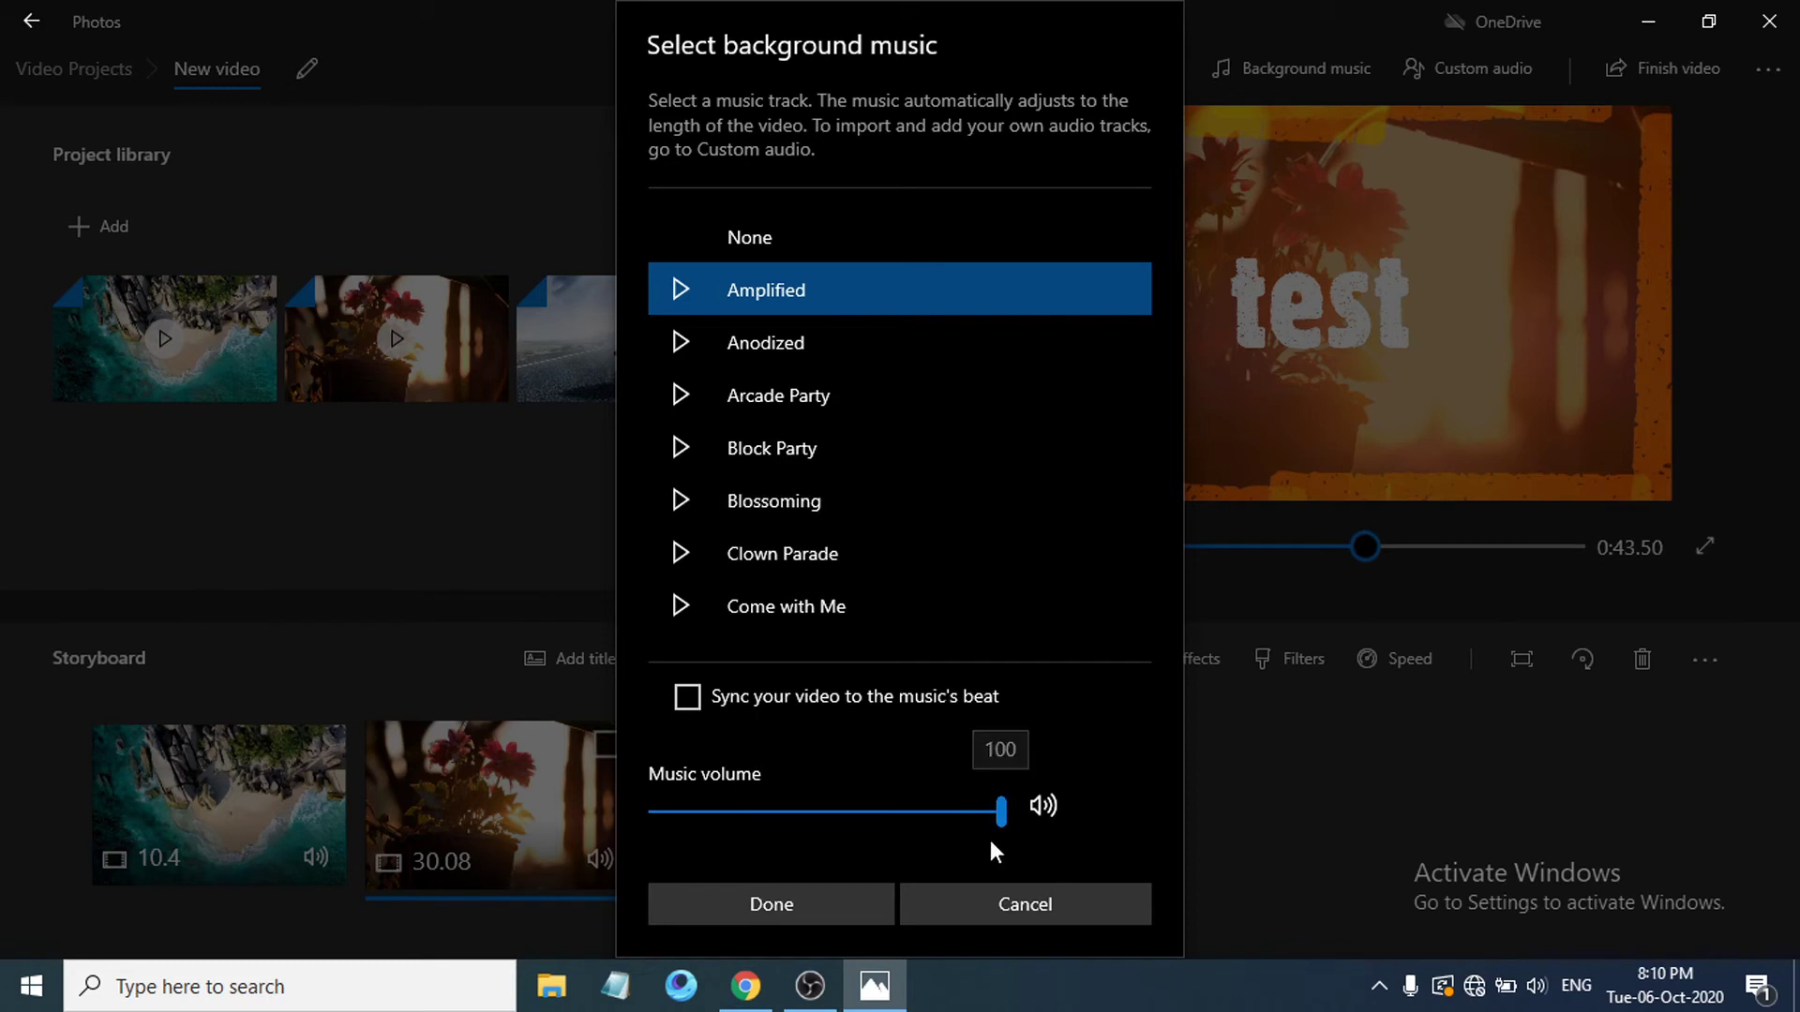
{"action": "left_click", "coordinate": [1024, 907]}
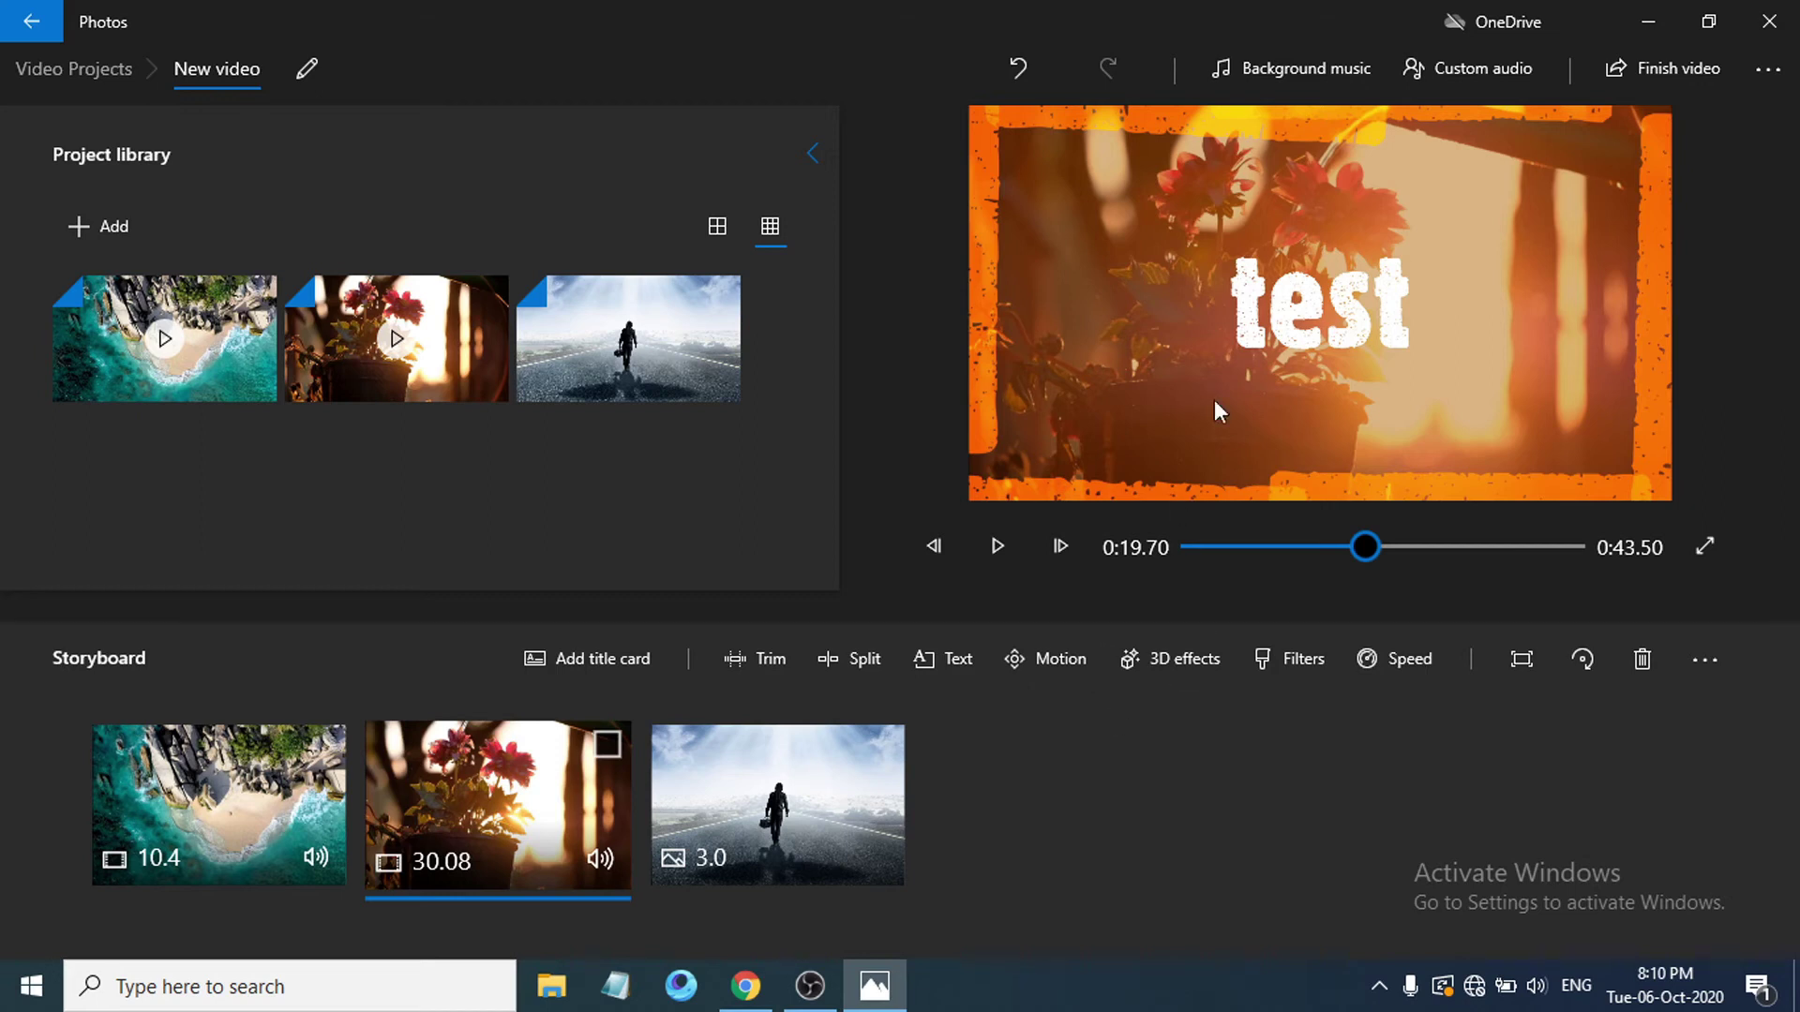
Add the custom audio file quran from the copyright fre folder and shift its time span earlier on the timeline
{"action": "left_click", "coordinate": [1470, 69]}
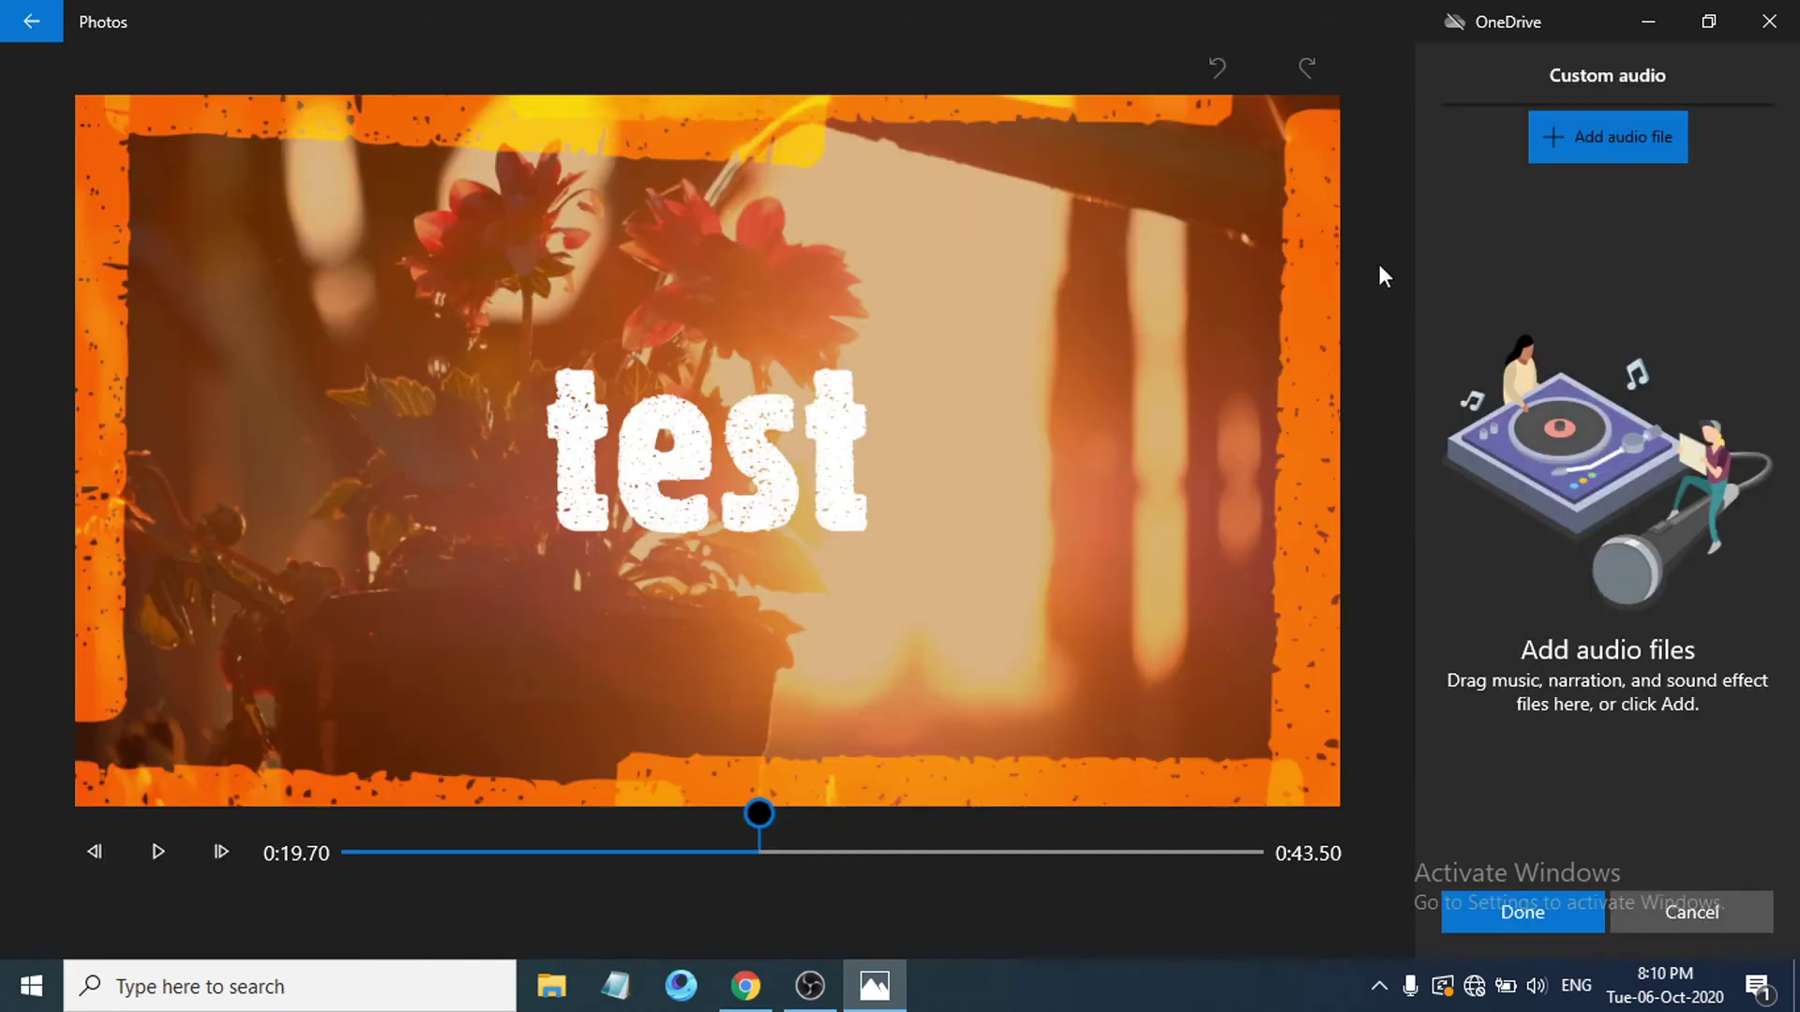
{"action": "left_click", "coordinate": [1588, 147]}
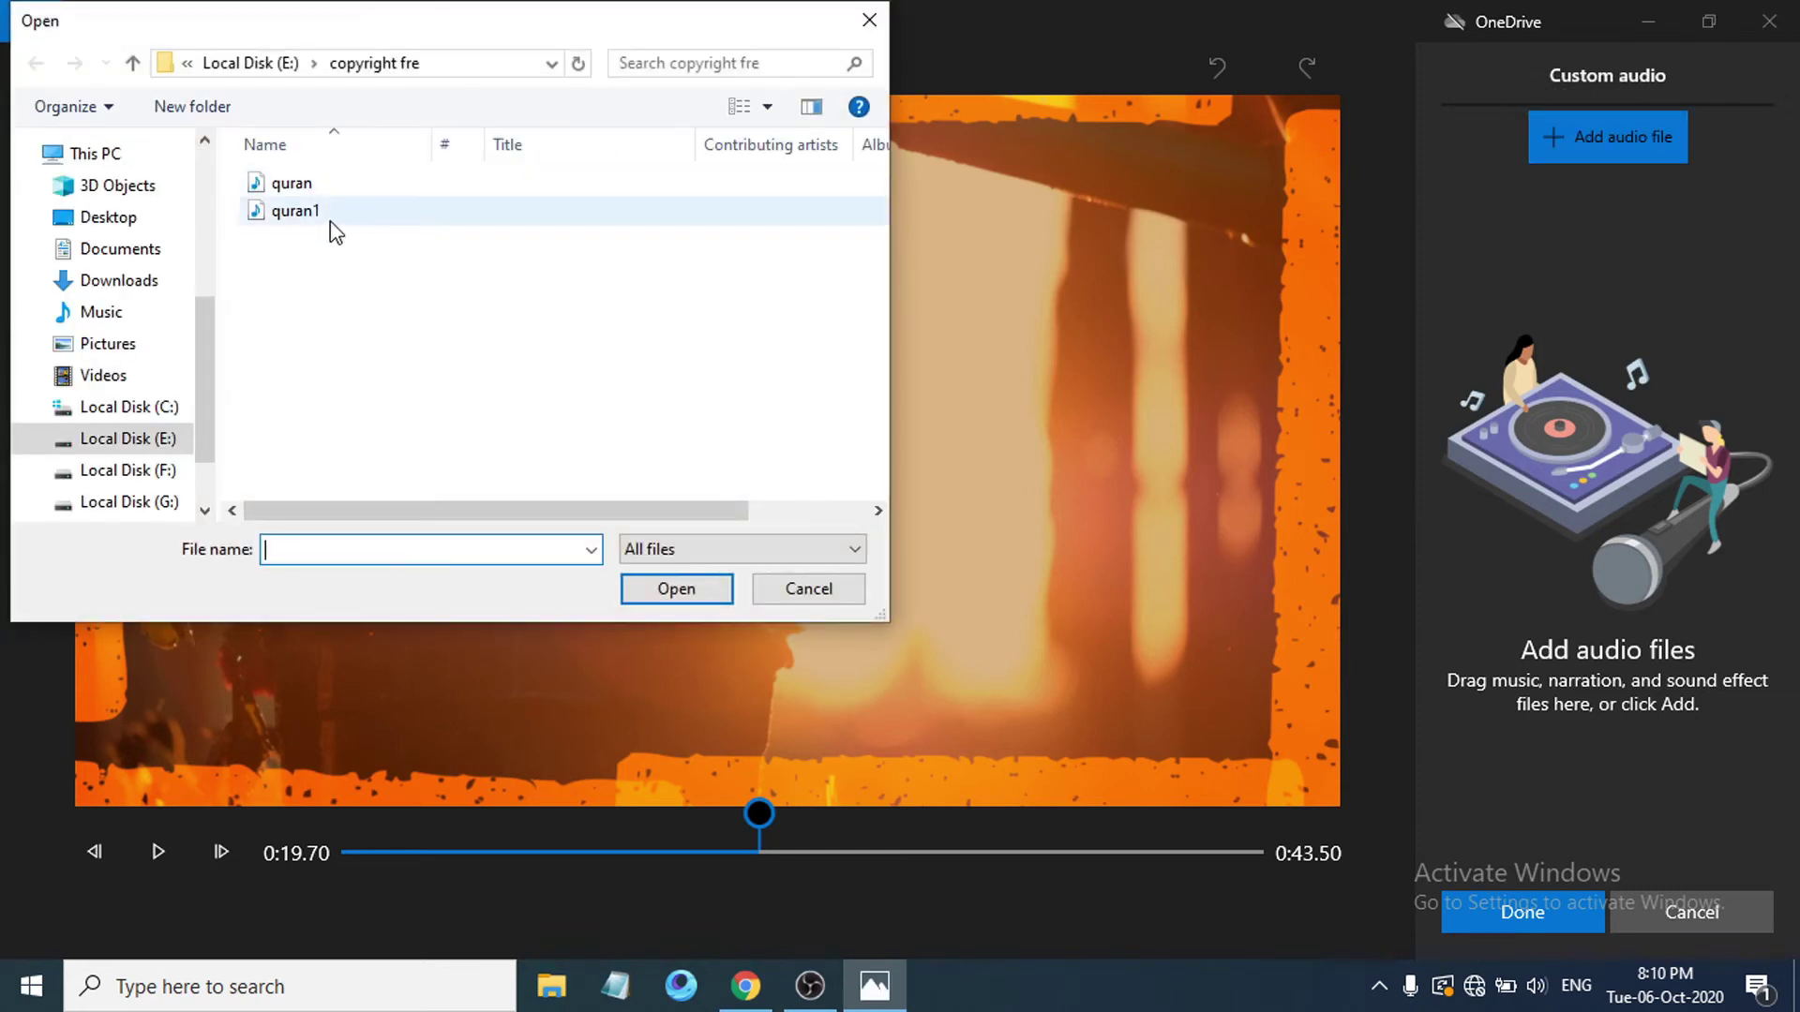
{"action": "left_click", "coordinate": [328, 190]}
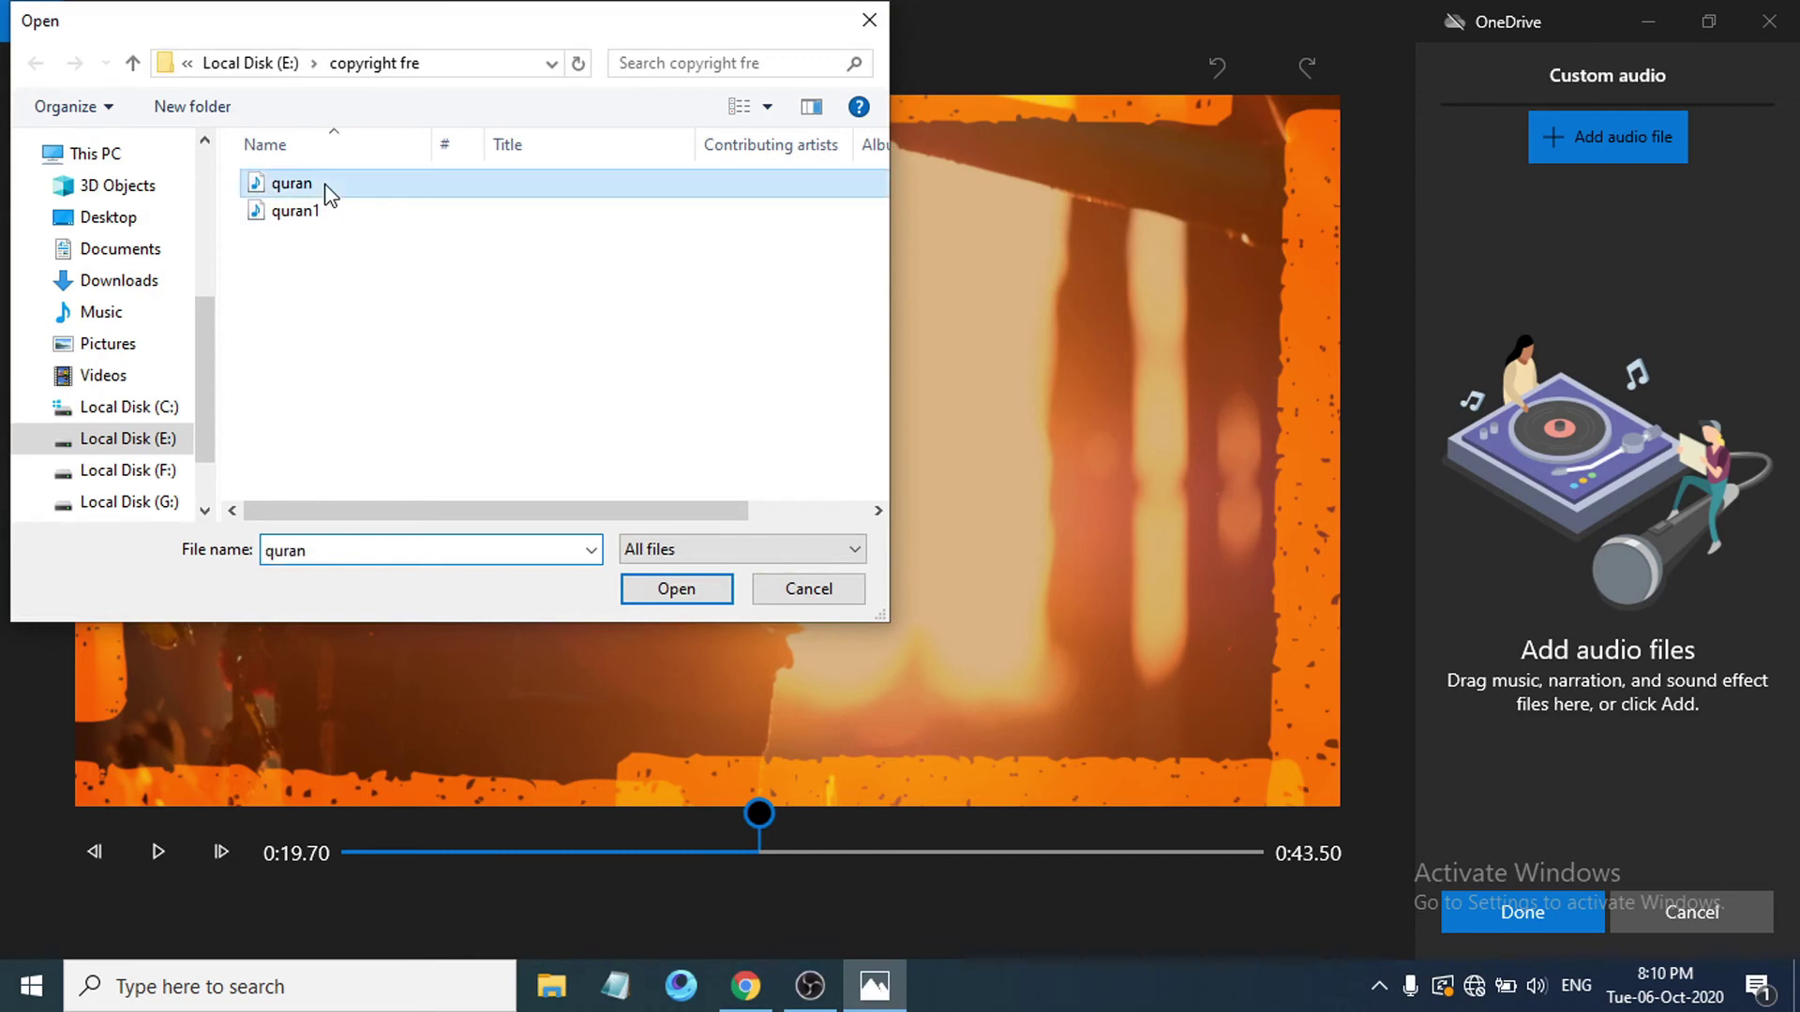
{"action": "left_click", "coordinate": [676, 589]}
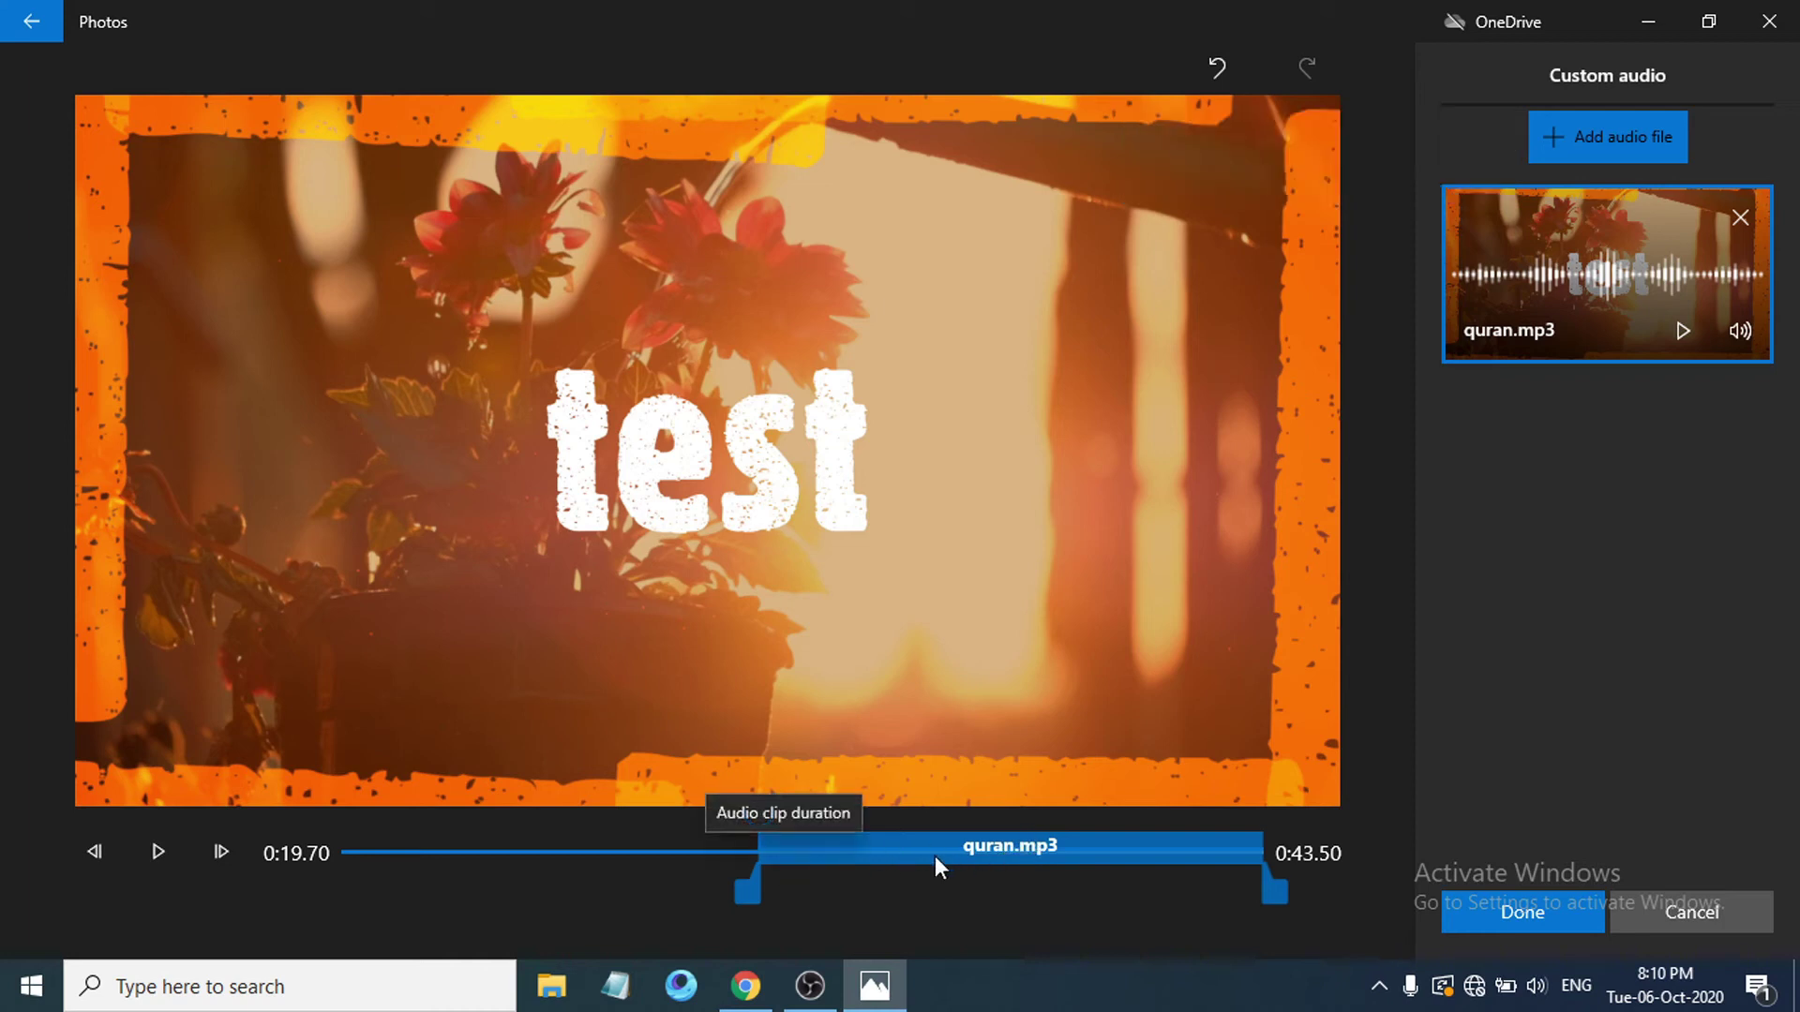
{"action": "left_click_drag", "start_coordinate": [992, 854], "coordinate": [679, 813]}
Play the video from just before the custom audio's start to check it, and apply the audio
{"action": "left_click", "coordinate": [598, 817]}
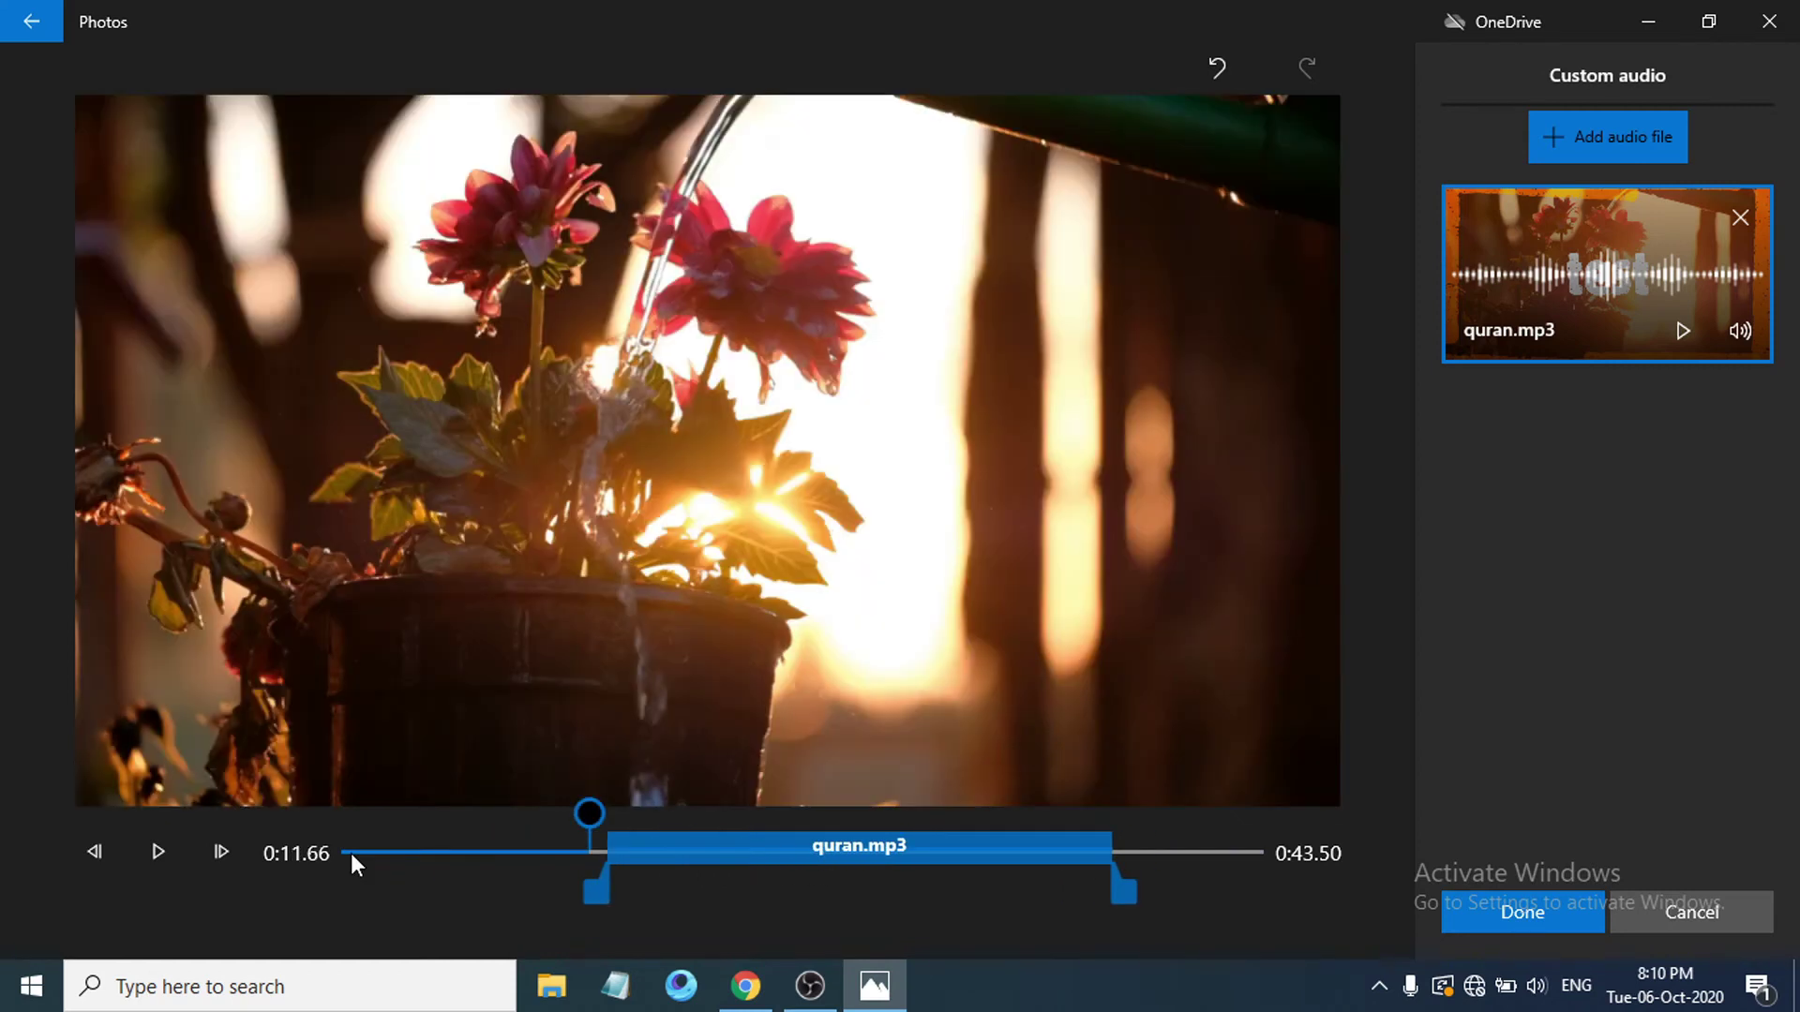
{"action": "left_click", "coordinate": [158, 850]}
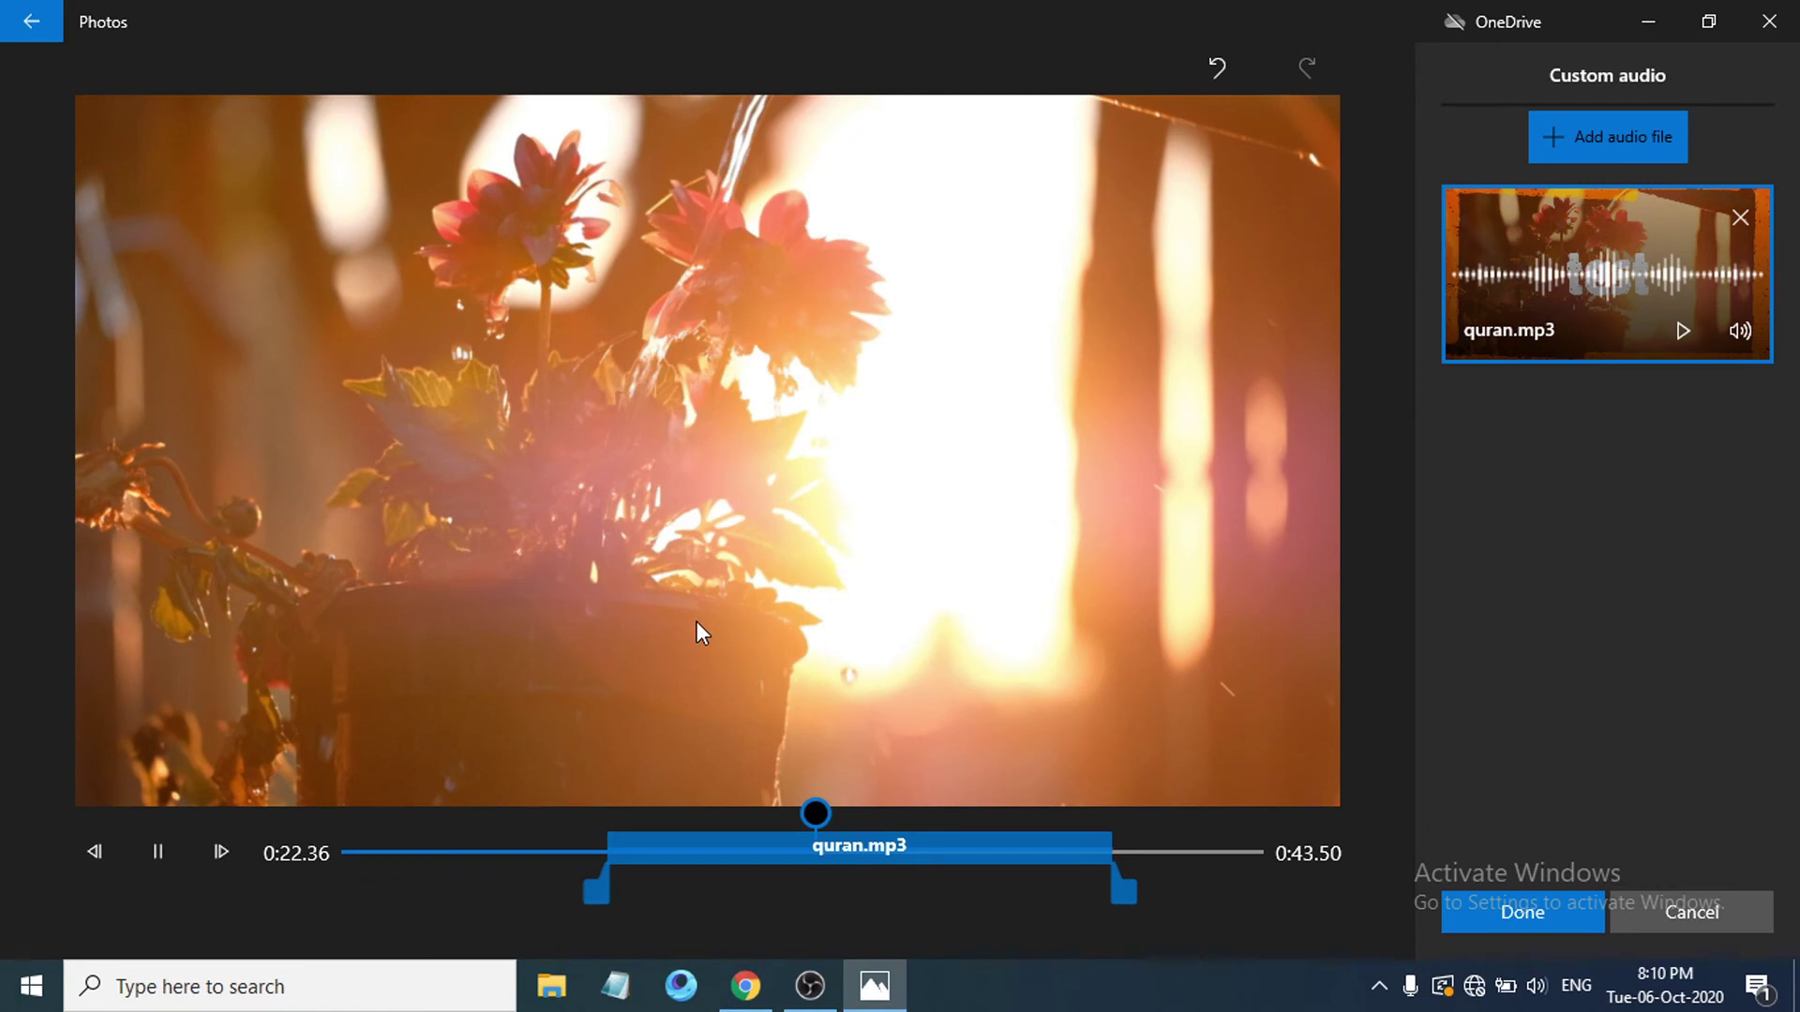
{"action": "left_click", "coordinate": [158, 851]}
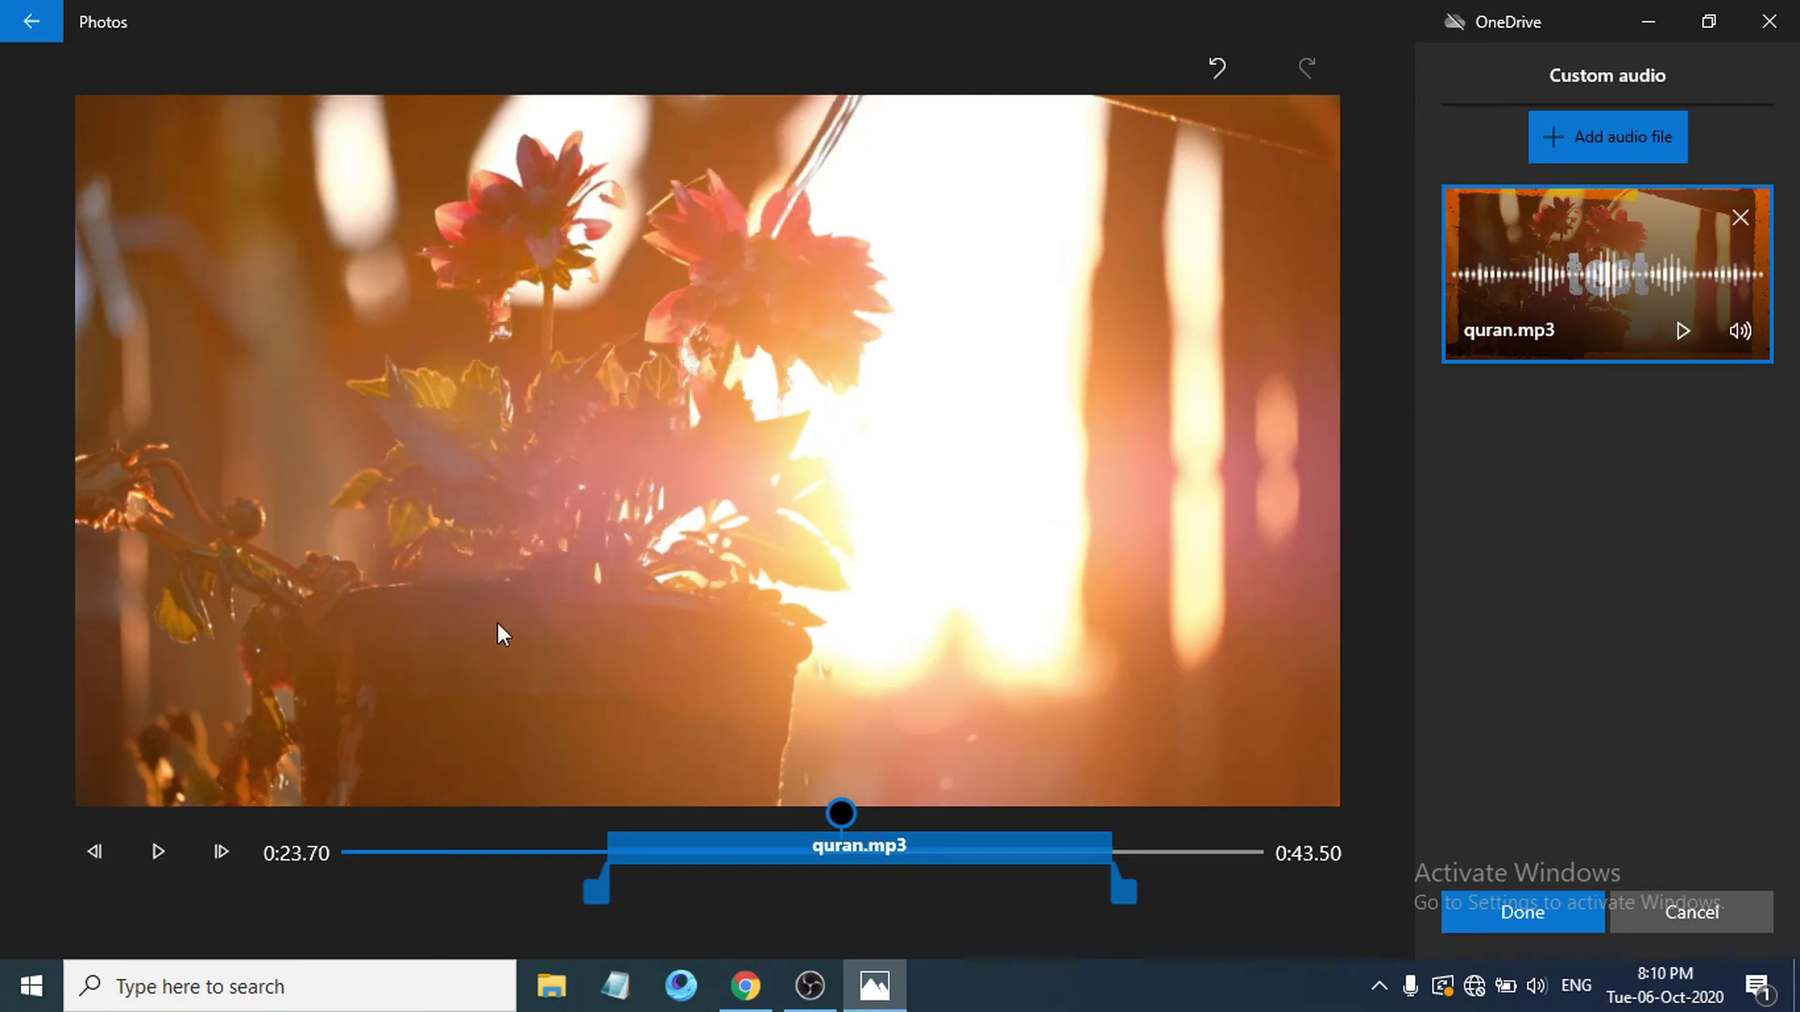
{"action": "left_click", "coordinate": [1498, 915]}
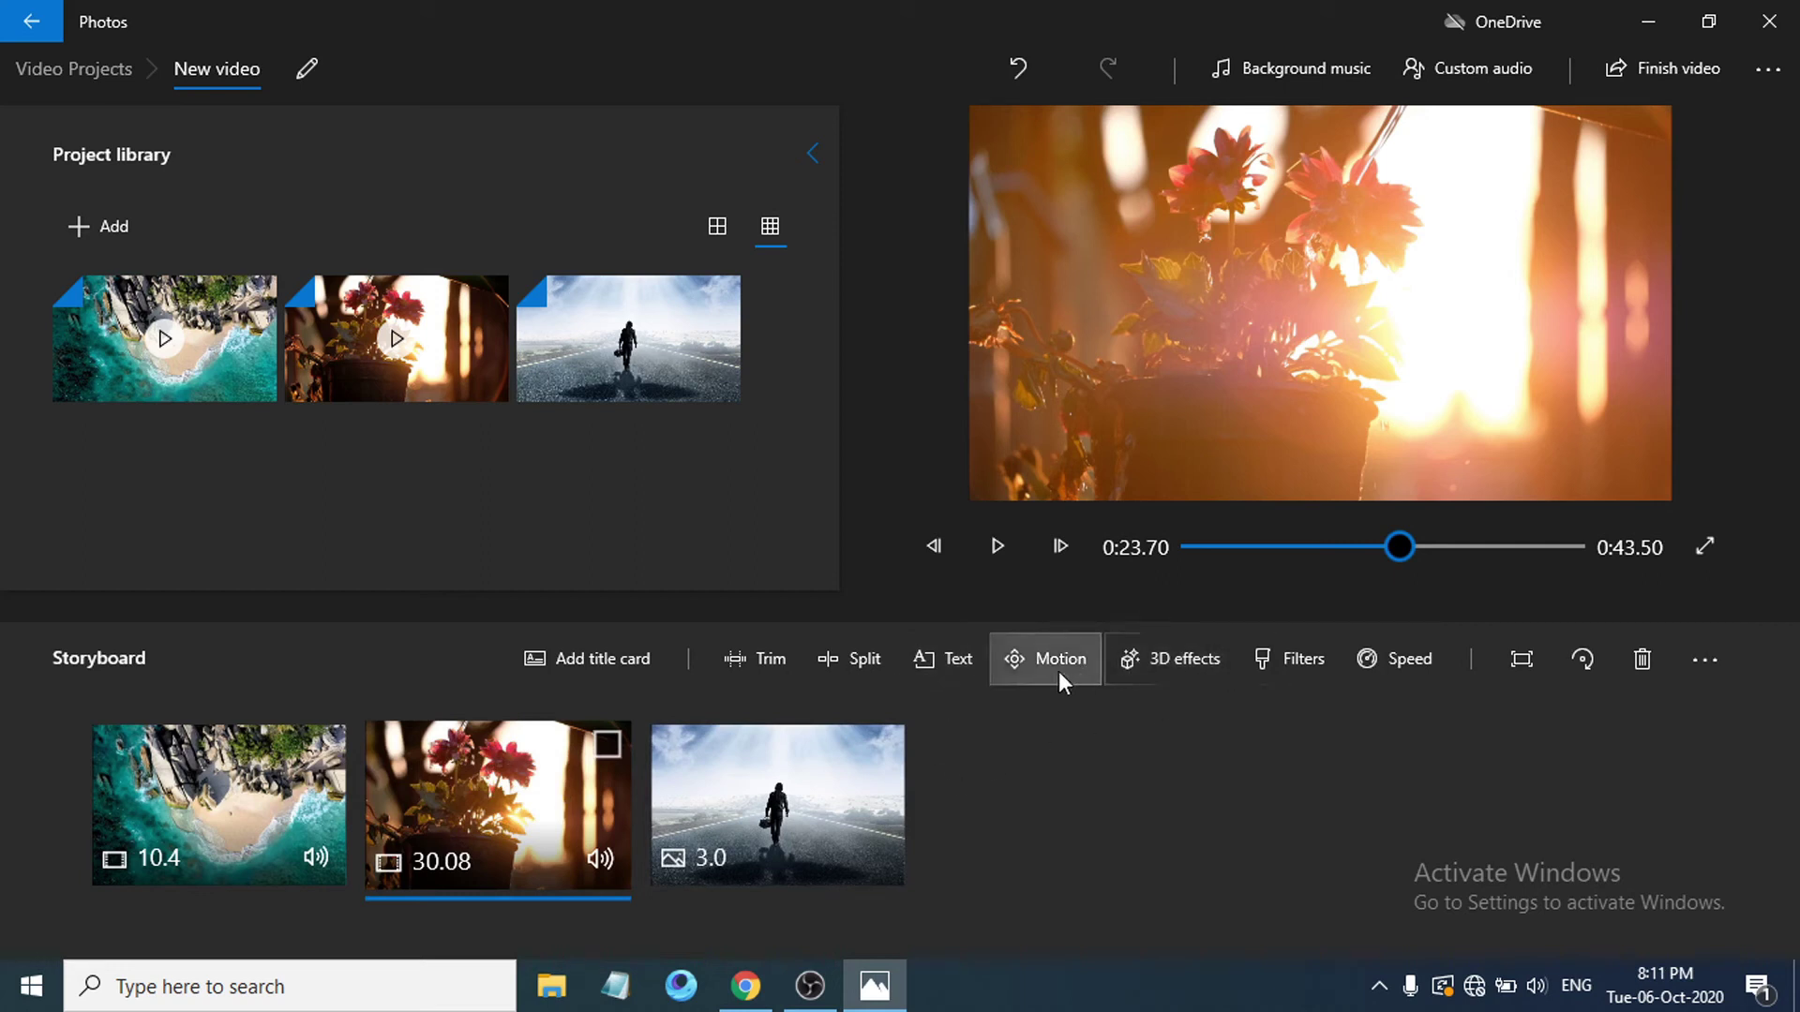
Try the Classic and Adventure filters on the flower pot clip and preview it
{"action": "left_click", "coordinate": [1265, 651]}
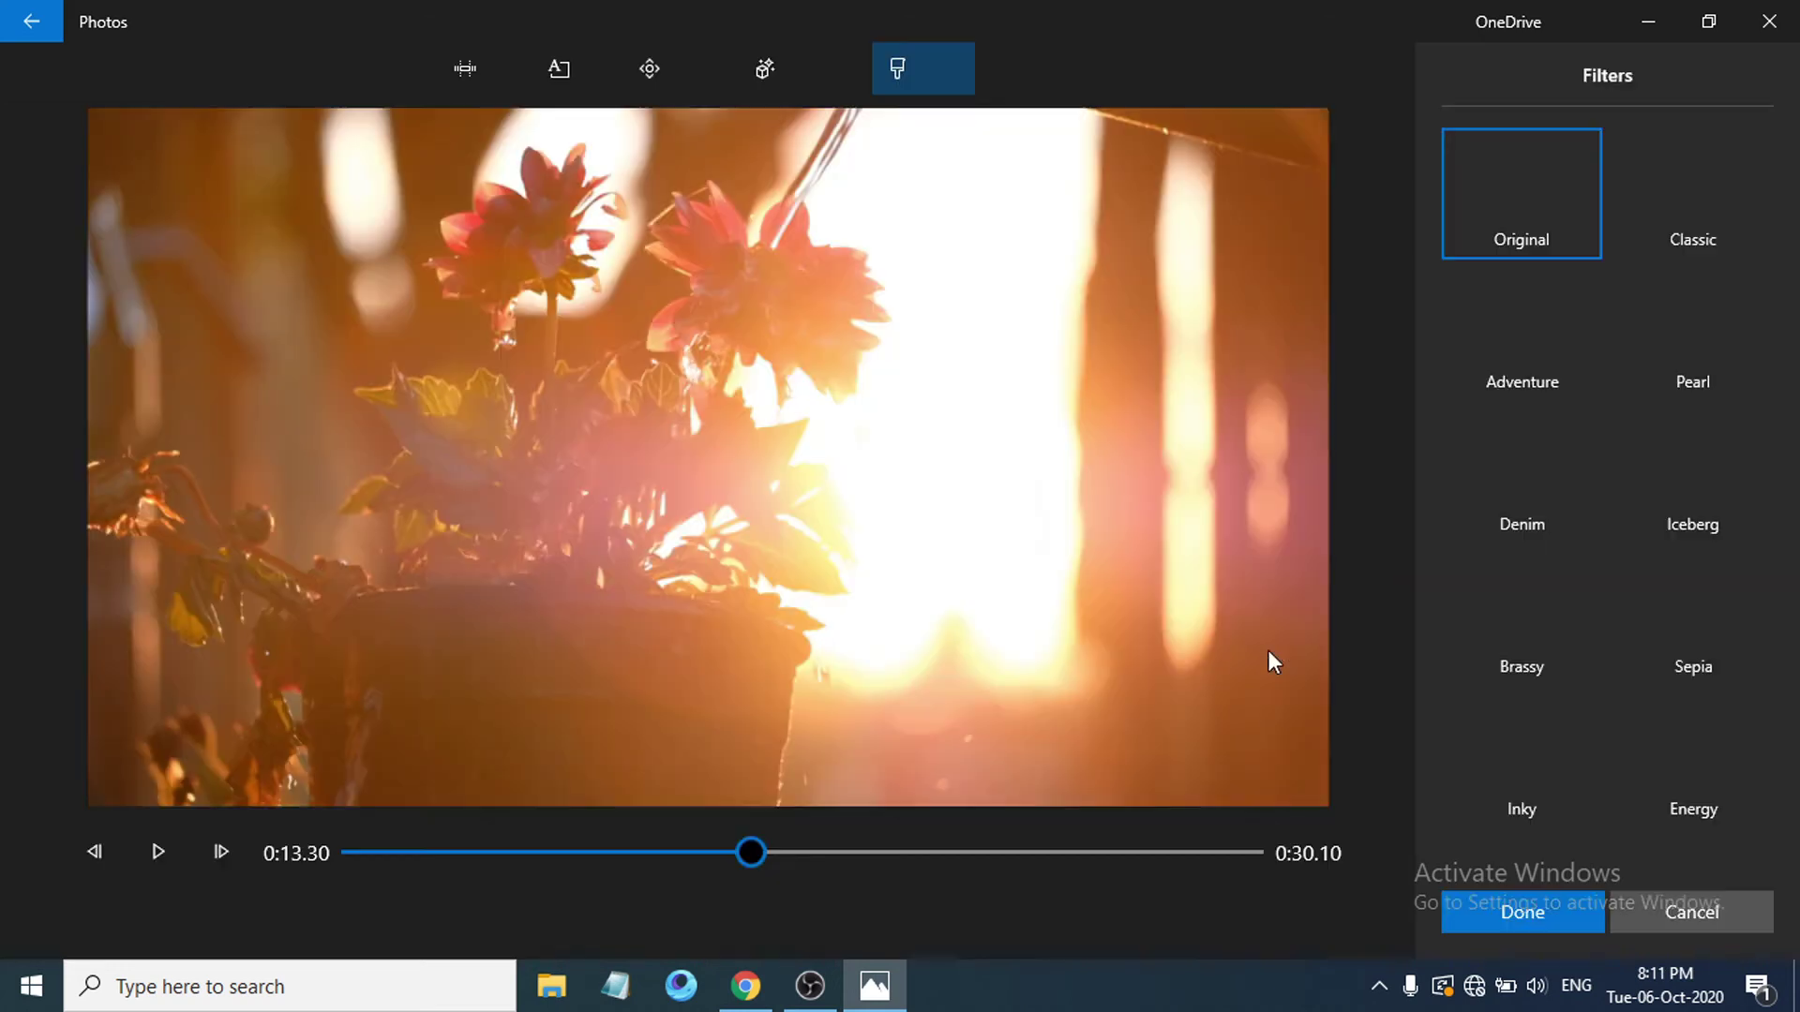
{"action": "left_click", "coordinate": [1657, 174]}
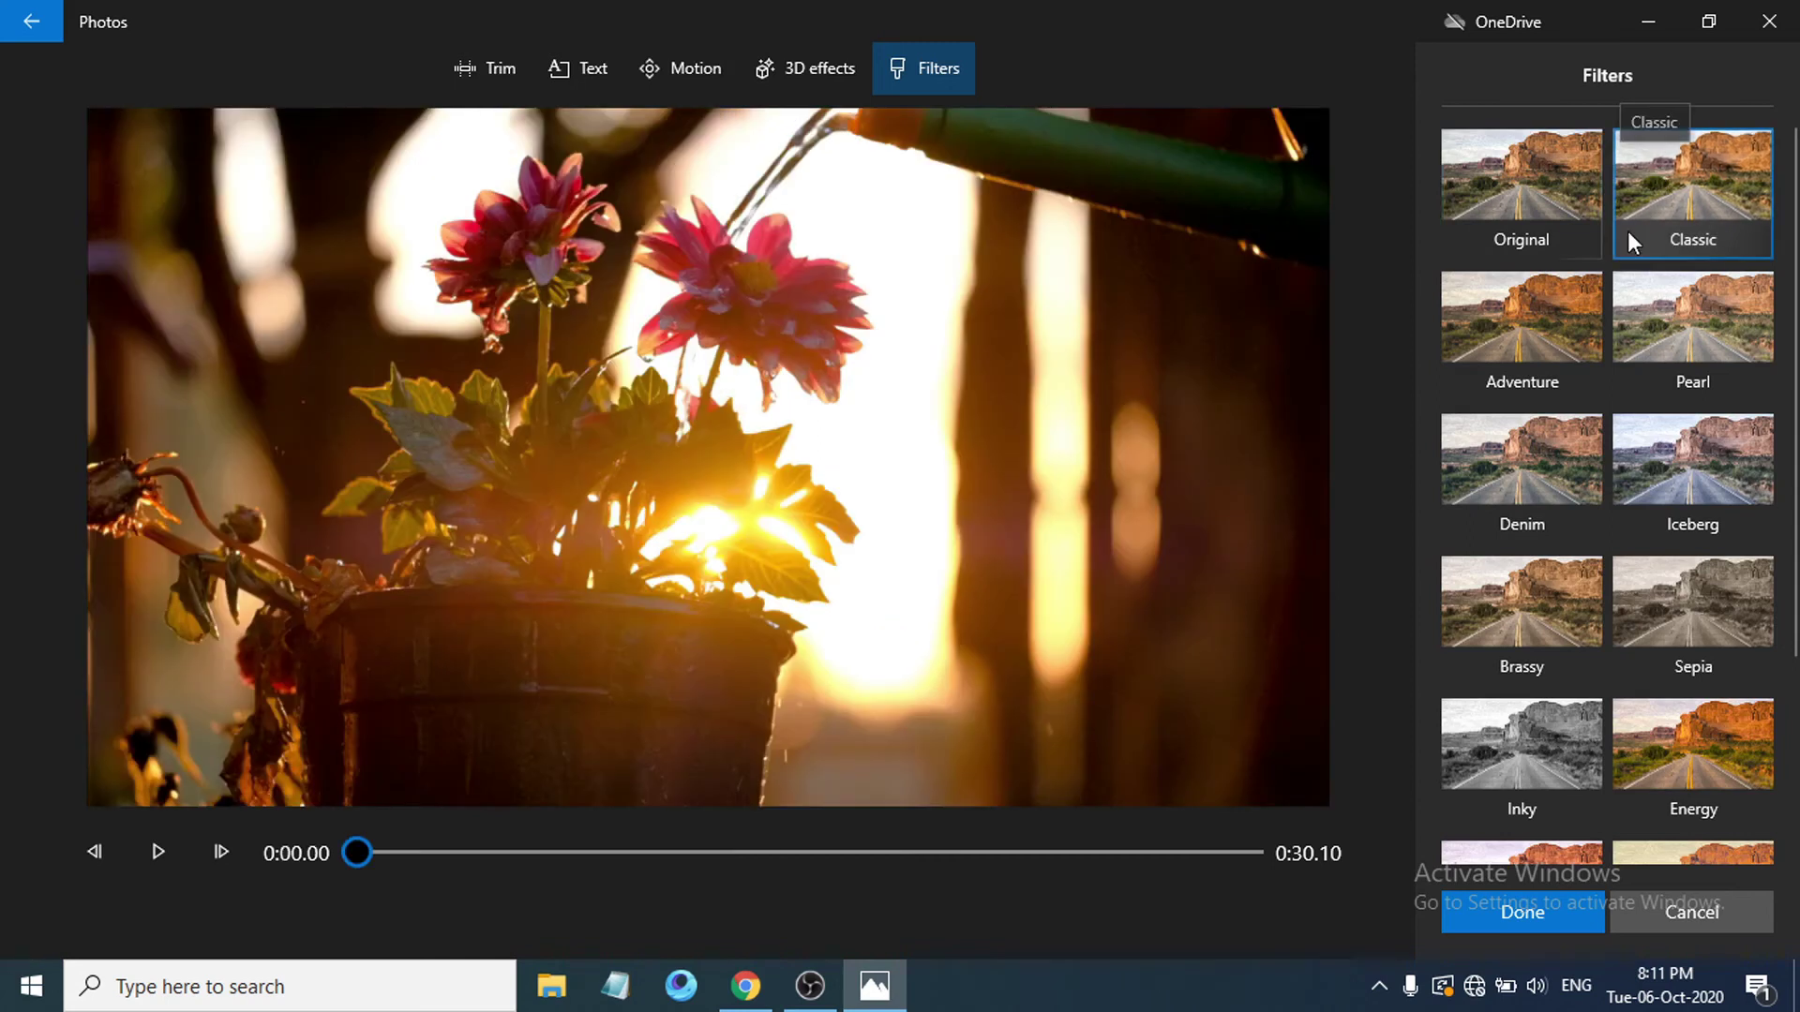
{"action": "left_click", "coordinate": [1501, 330]}
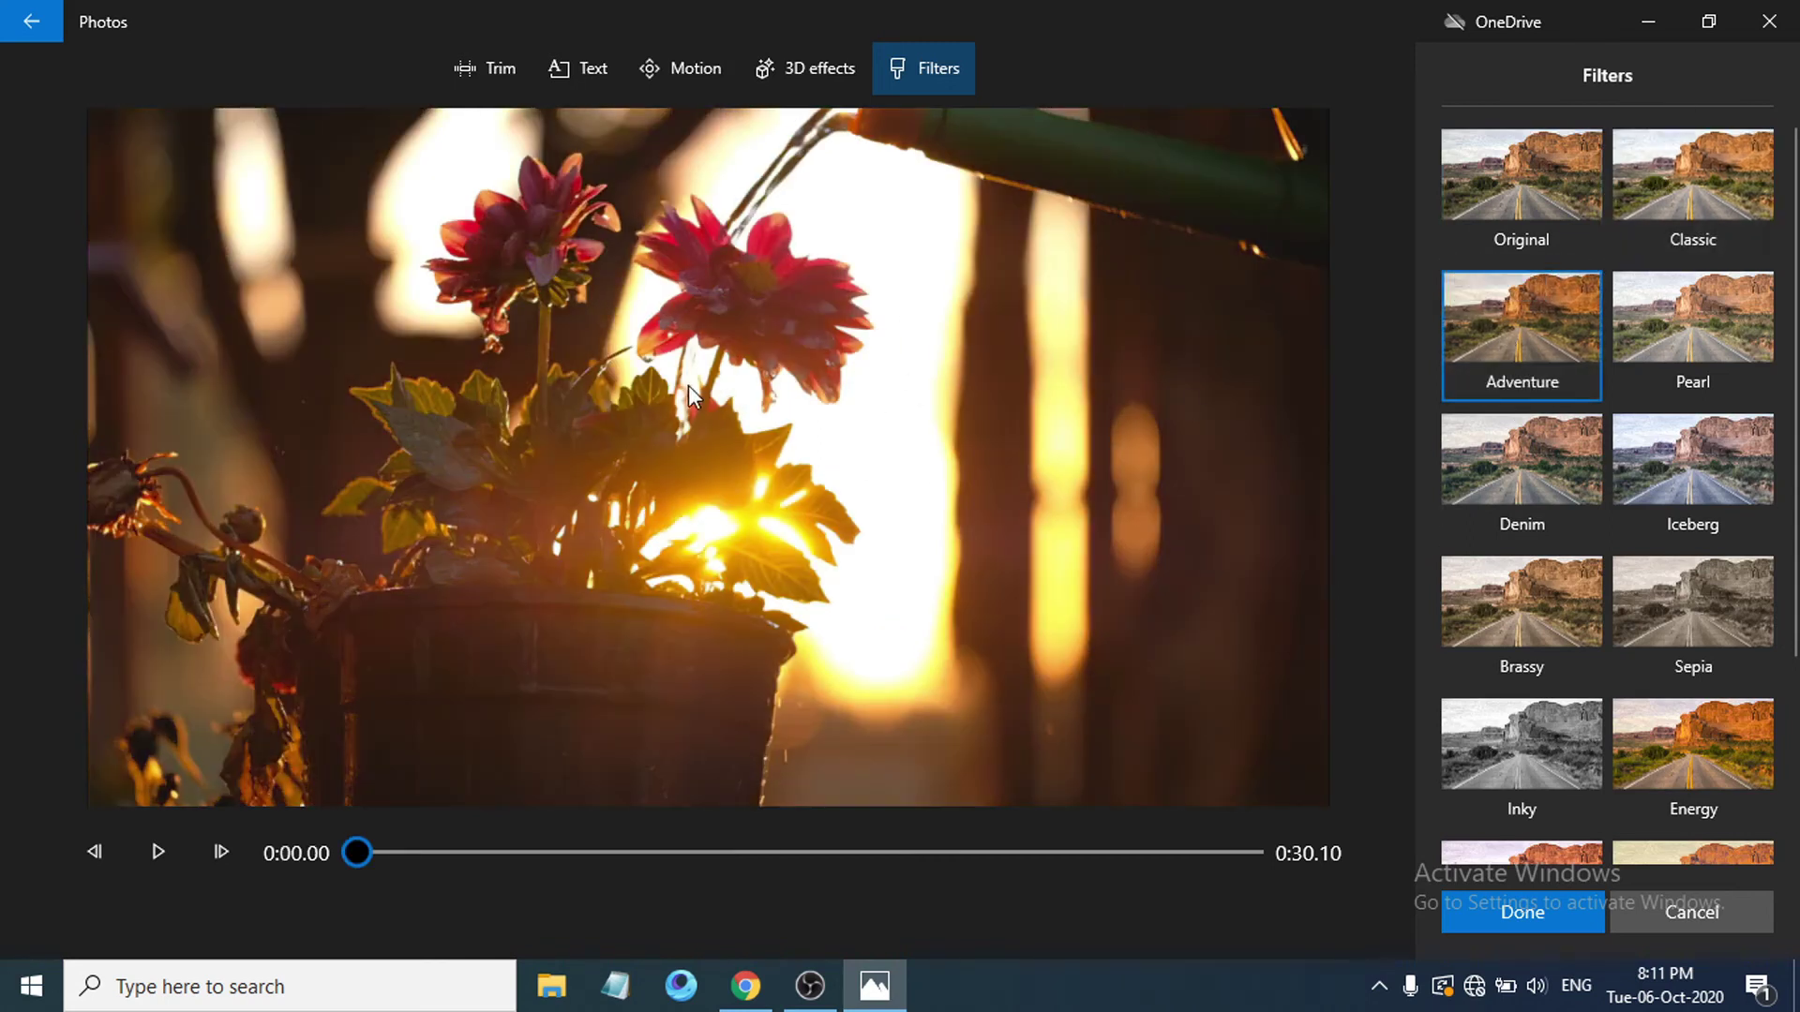
{"action": "left_click", "coordinate": [171, 859]}
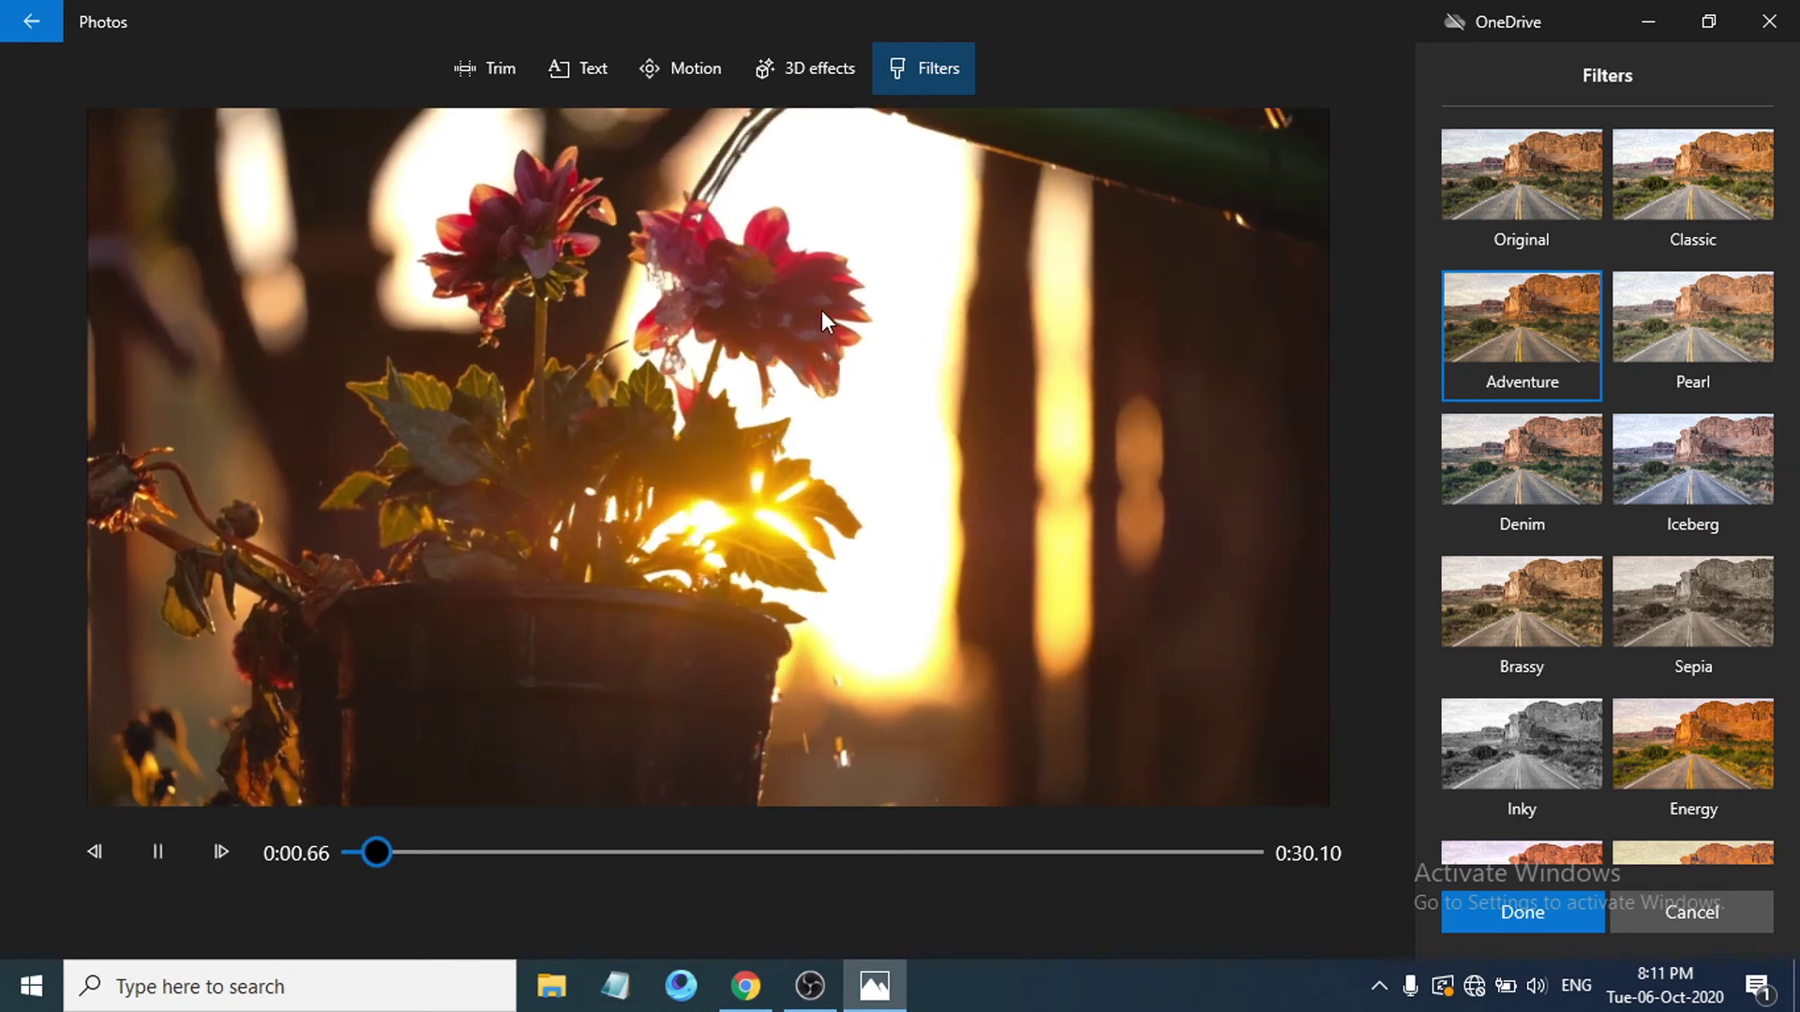
Try the Iceberg, Brassy, Sepia, Energy, Loved and Pixel filters on the flower pot clip, and discard the filter changes
{"action": "left_click", "coordinate": [1680, 457]}
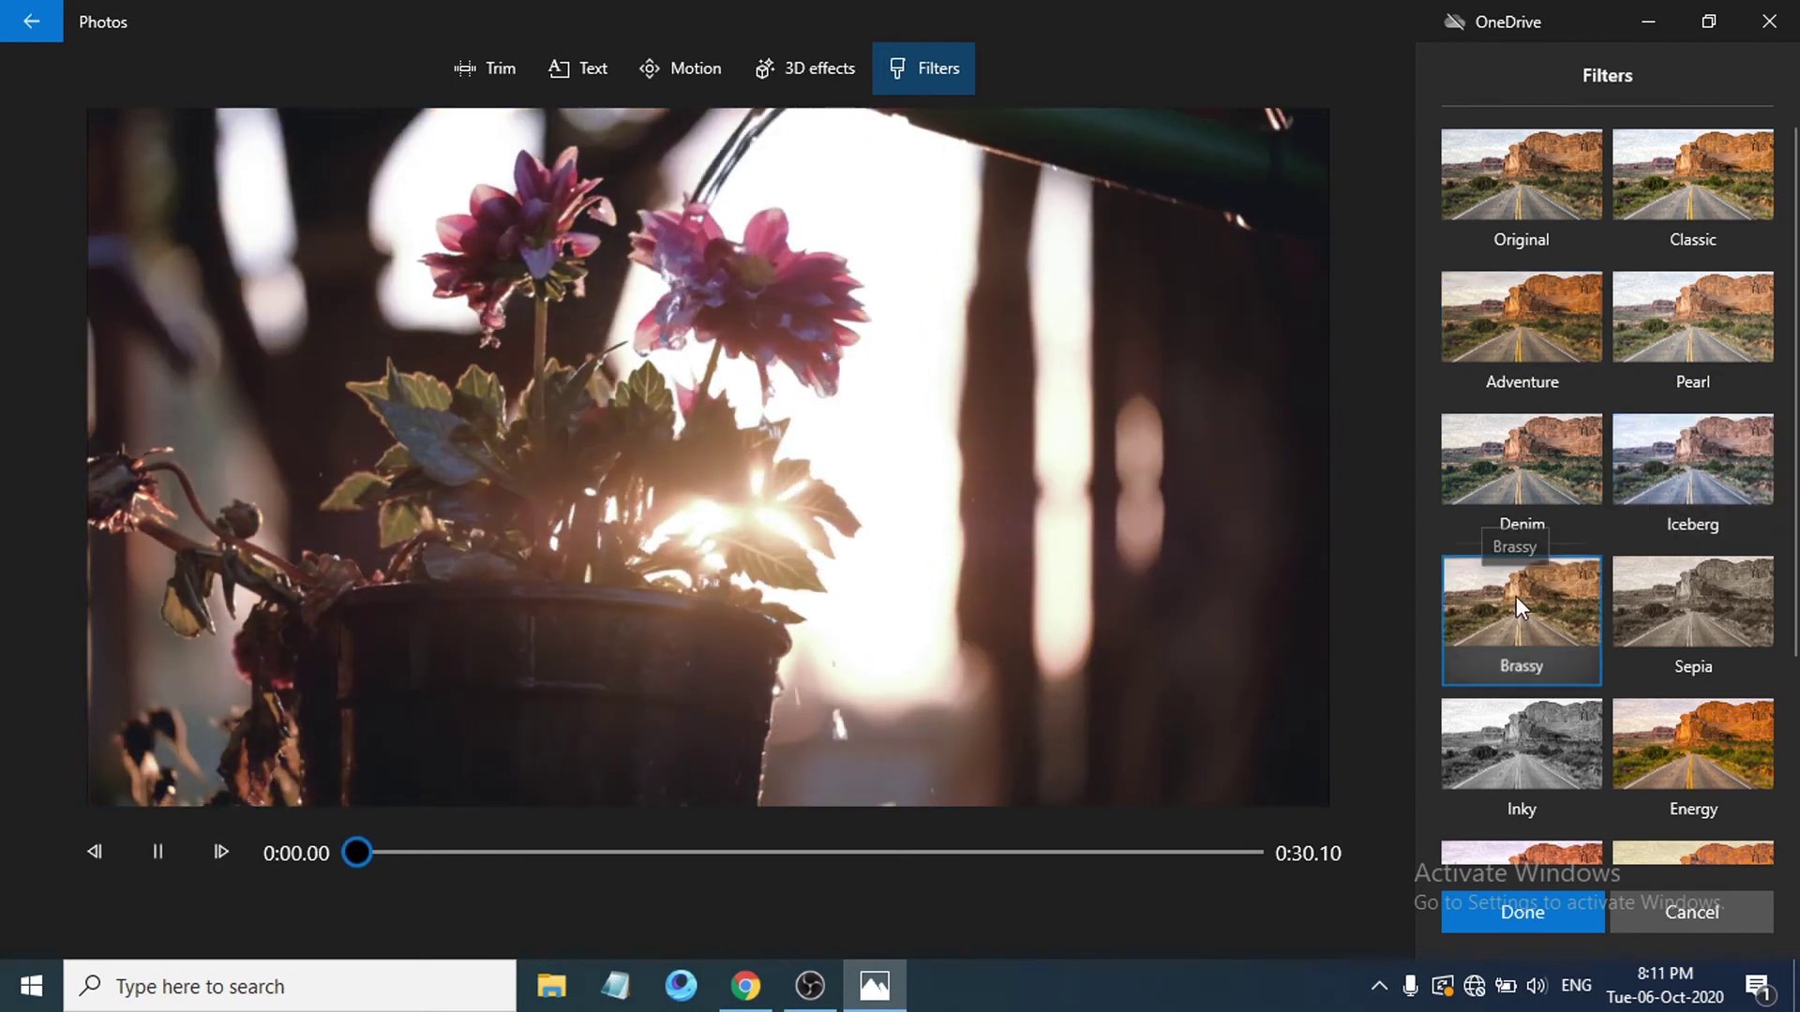
{"action": "left_click", "coordinate": [1688, 615]}
{"action": "left_click", "coordinate": [1683, 758]}
{"action": "scroll", "coordinate": [1514, 657], "scroll_direction": "down", "scroll_amount": 2}
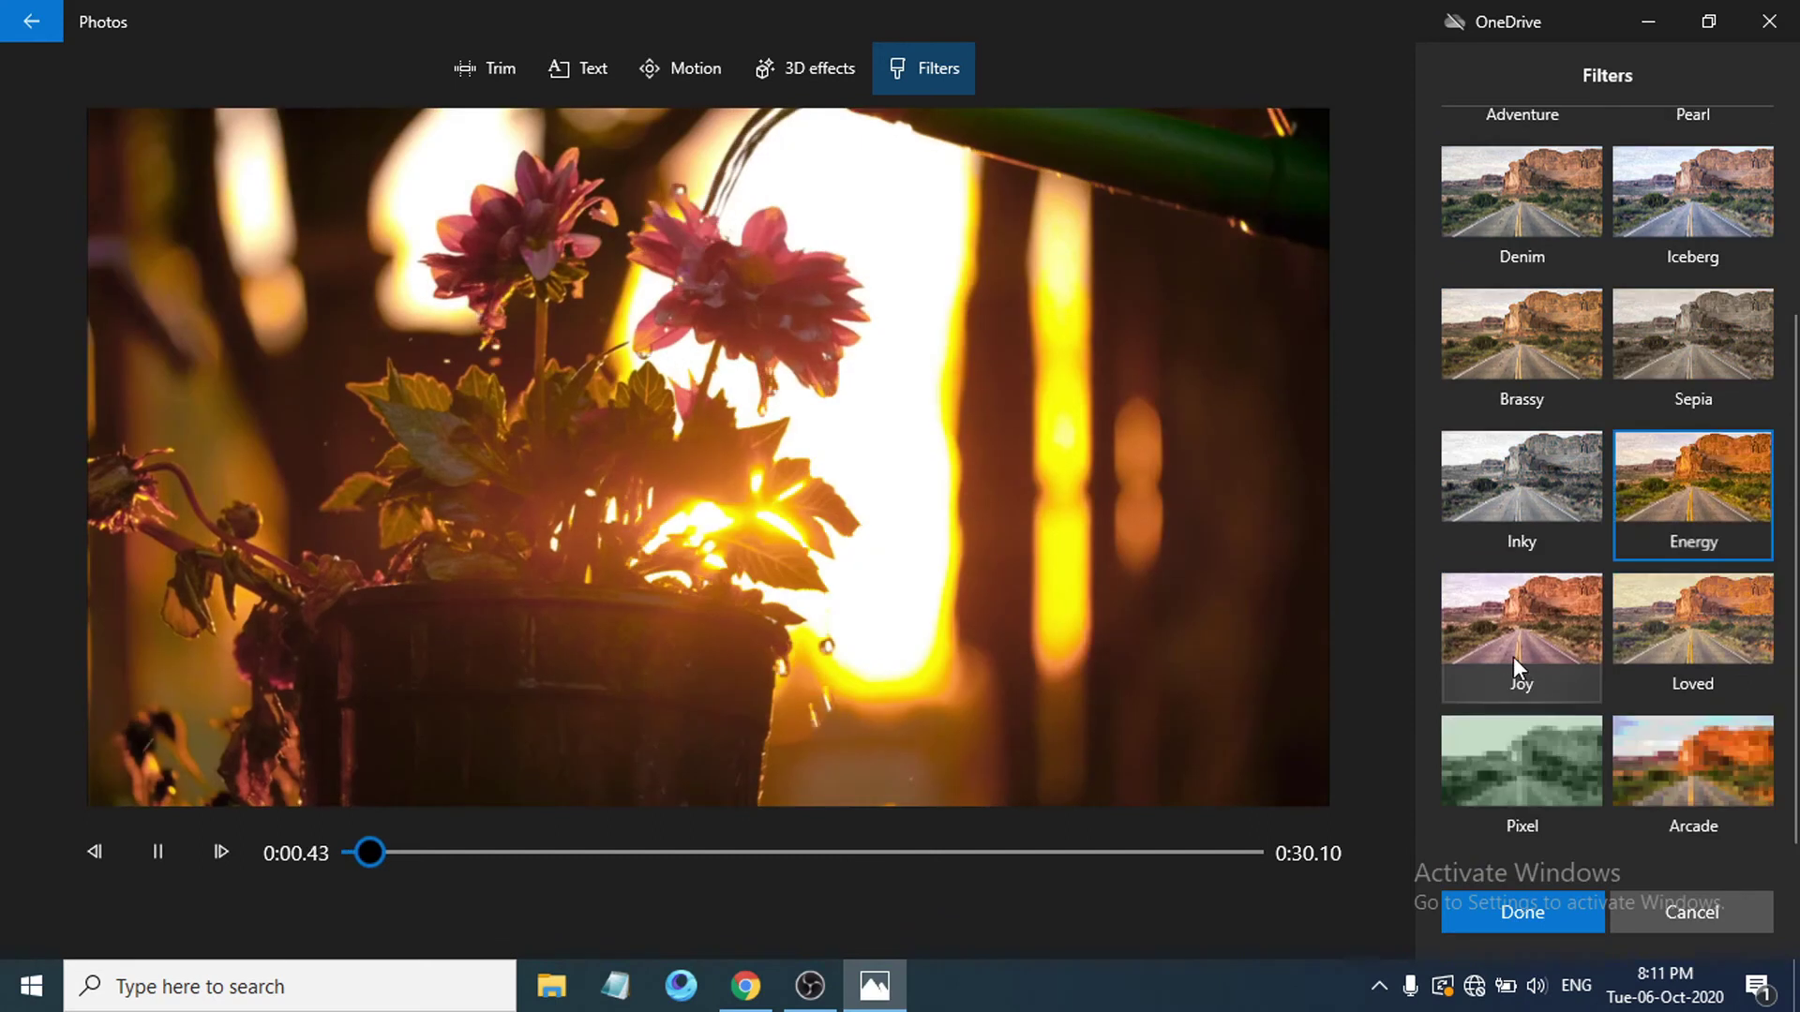
{"action": "key", "text": "Down"}
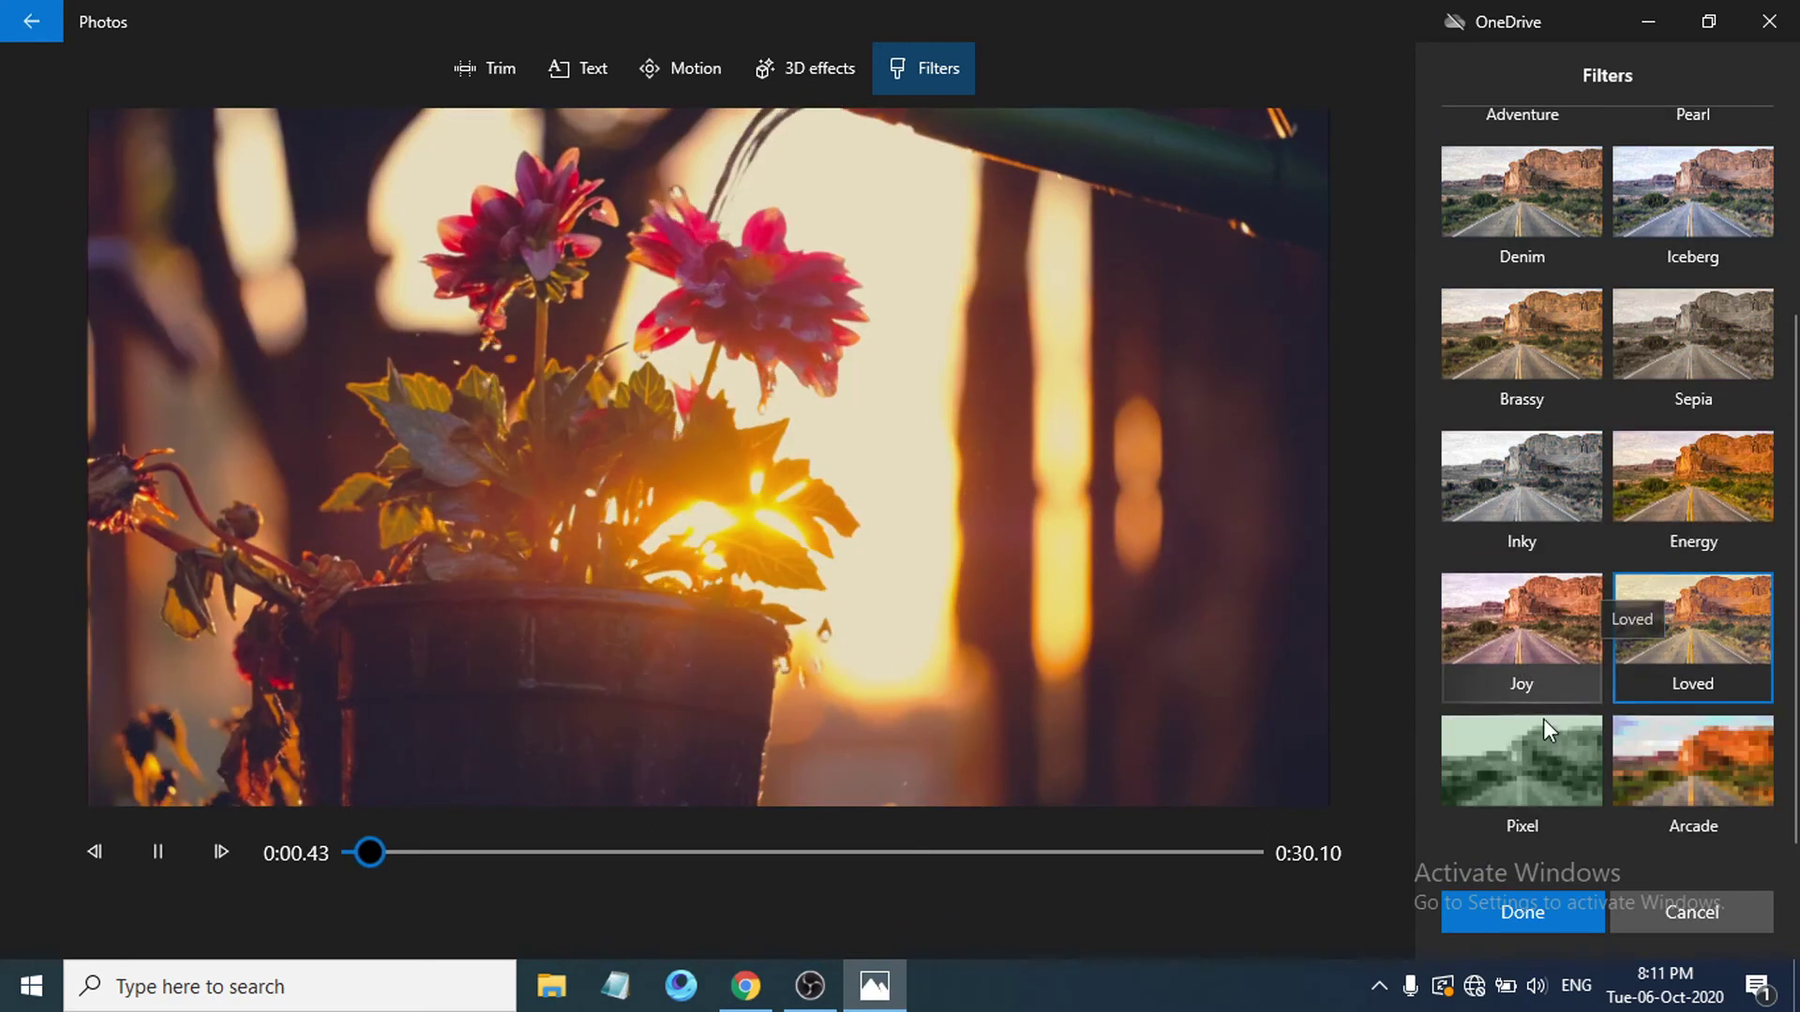
{"action": "left_click", "coordinate": [1542, 718]}
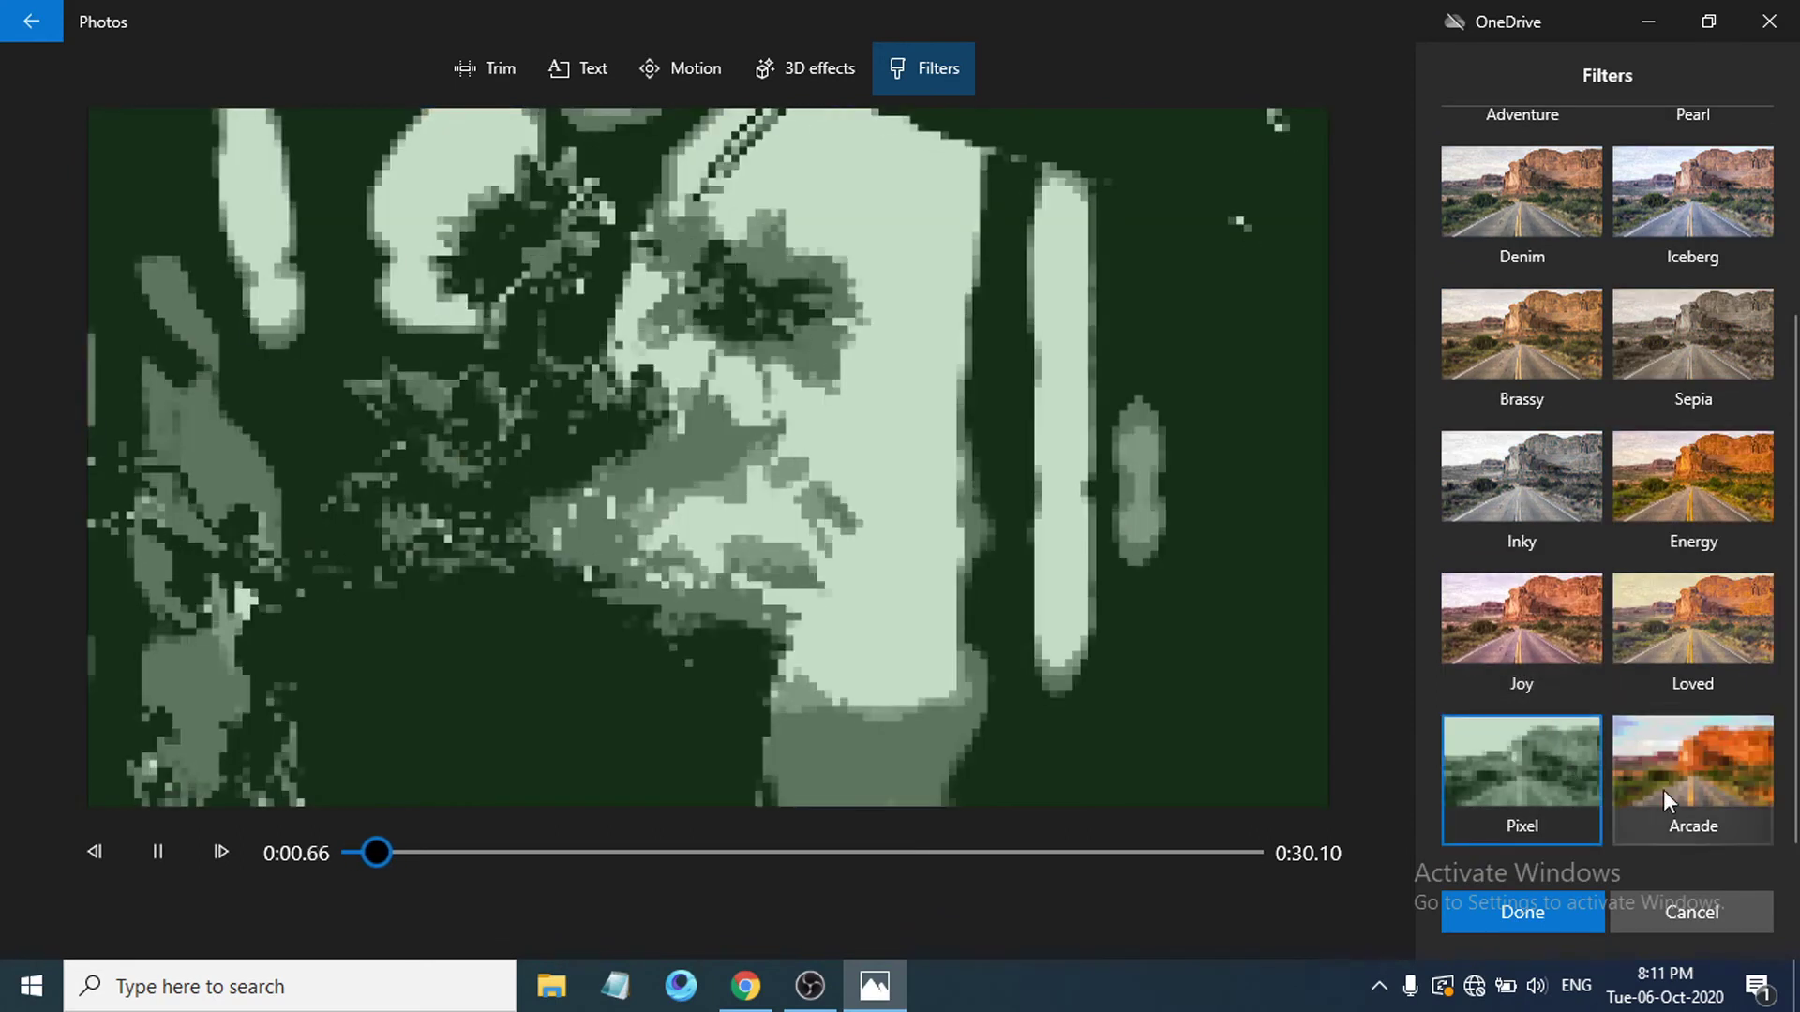
{"action": "left_click", "coordinate": [179, 856]}
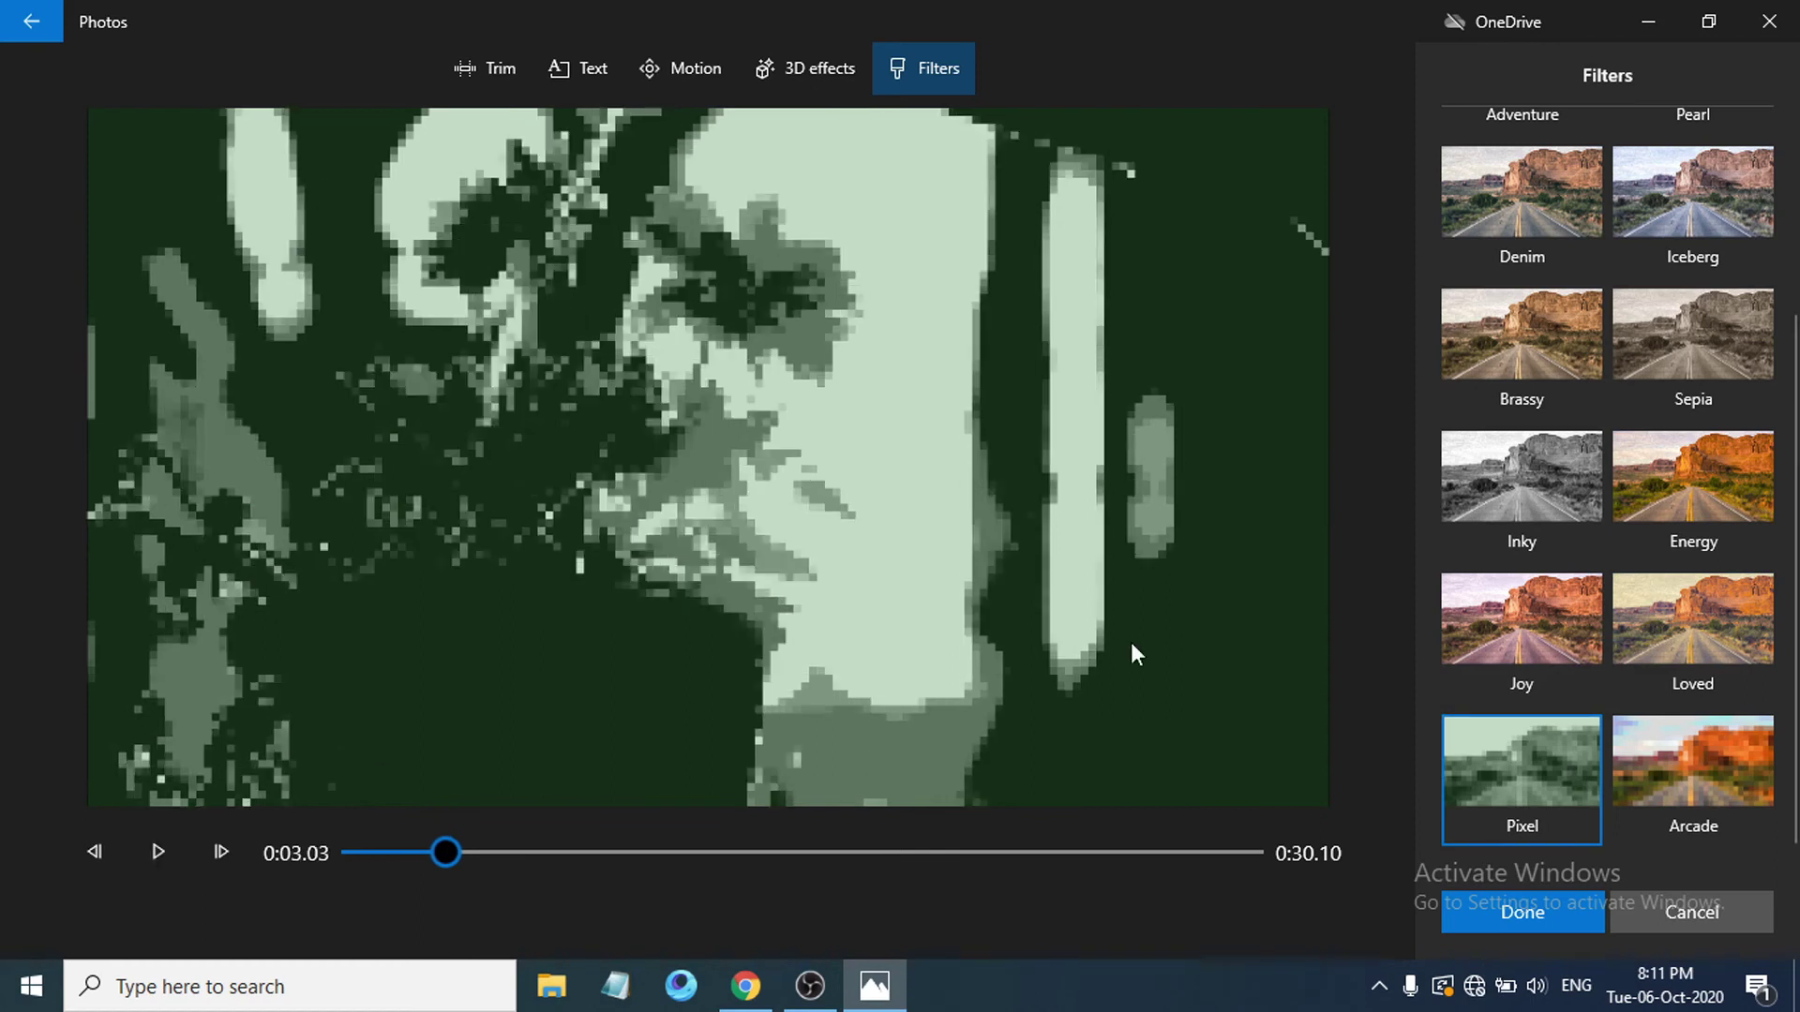
{"action": "left_click", "coordinate": [12, 27]}
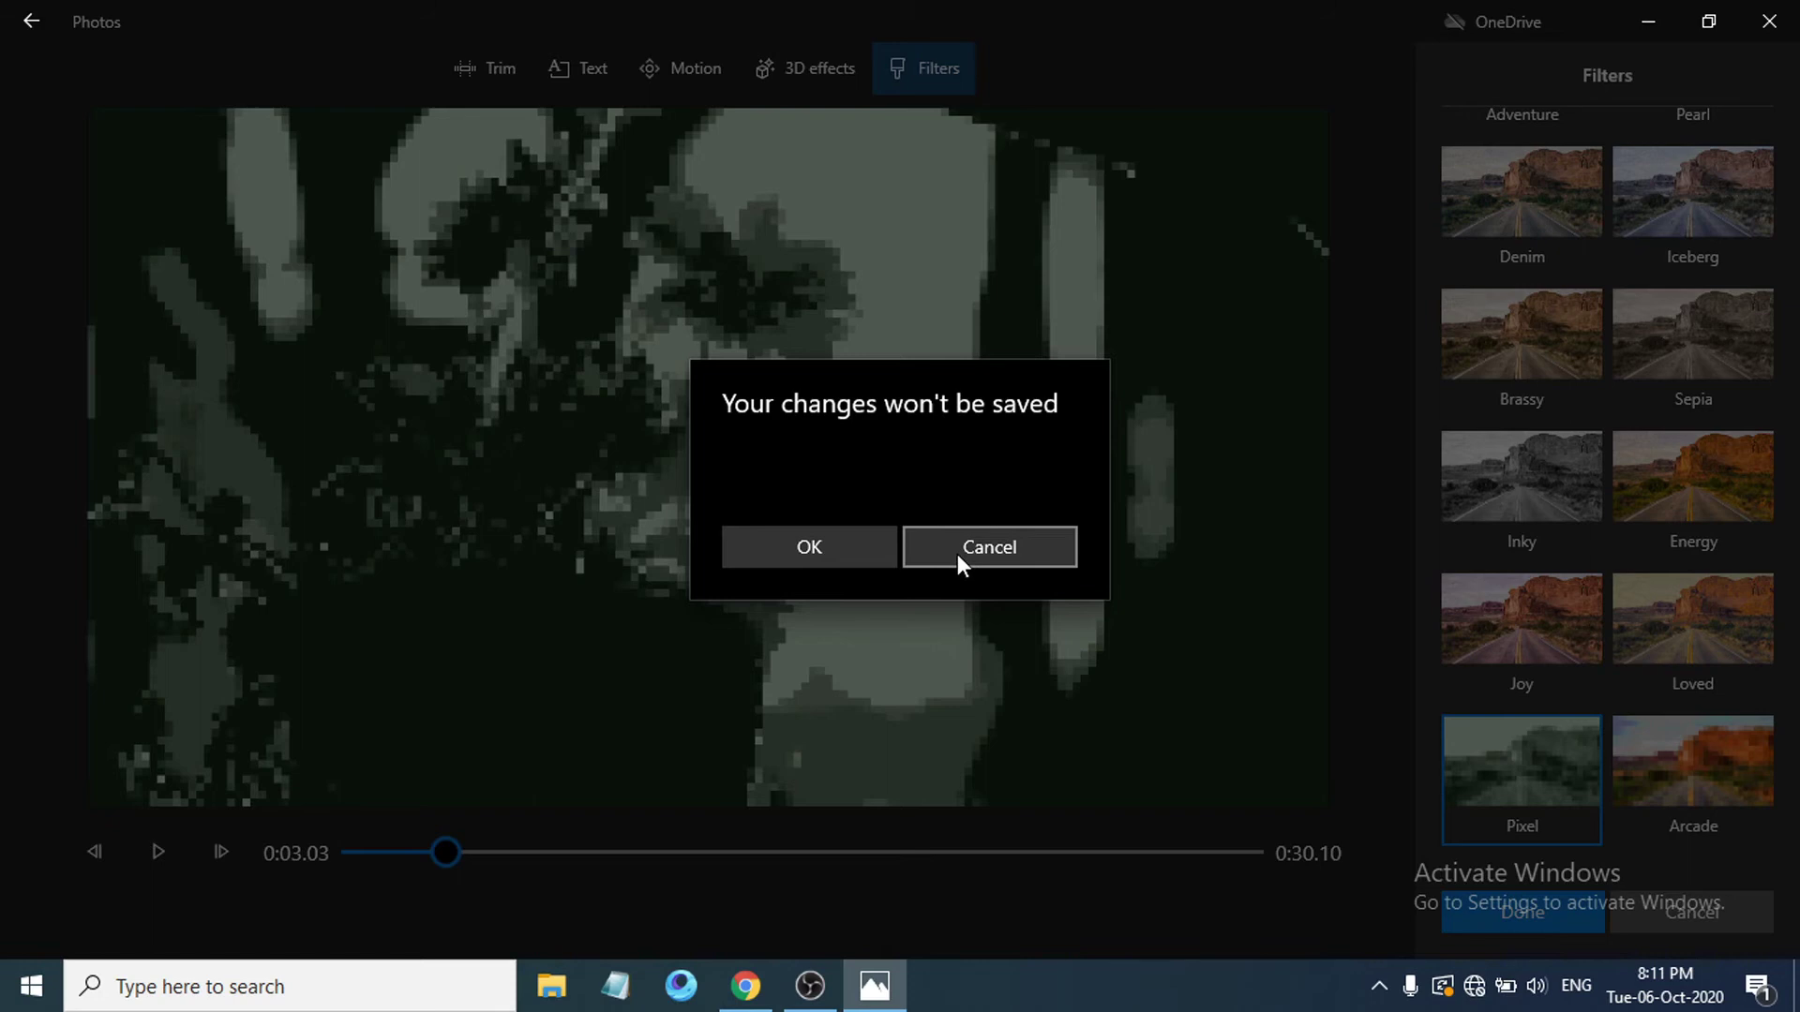
{"action": "left_click", "coordinate": [958, 554]}
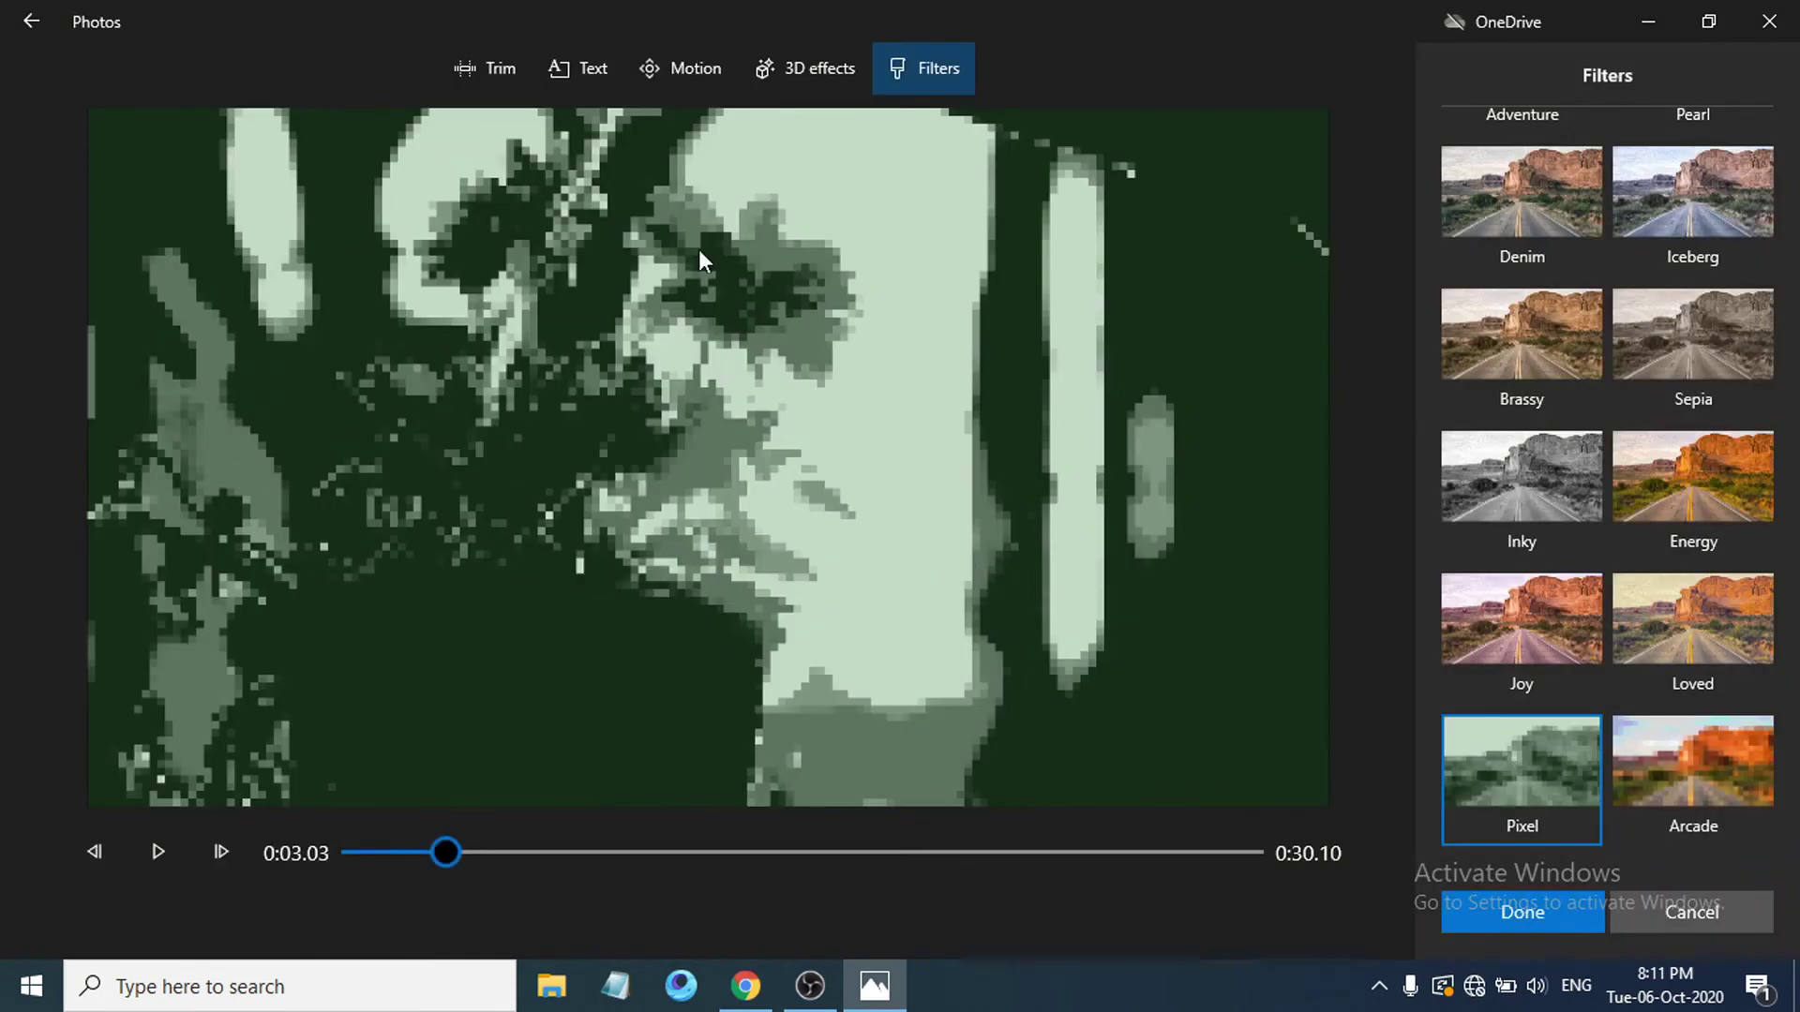
{"action": "left_click", "coordinate": [1680, 919]}
{"action": "left_click", "coordinate": [846, 535]}
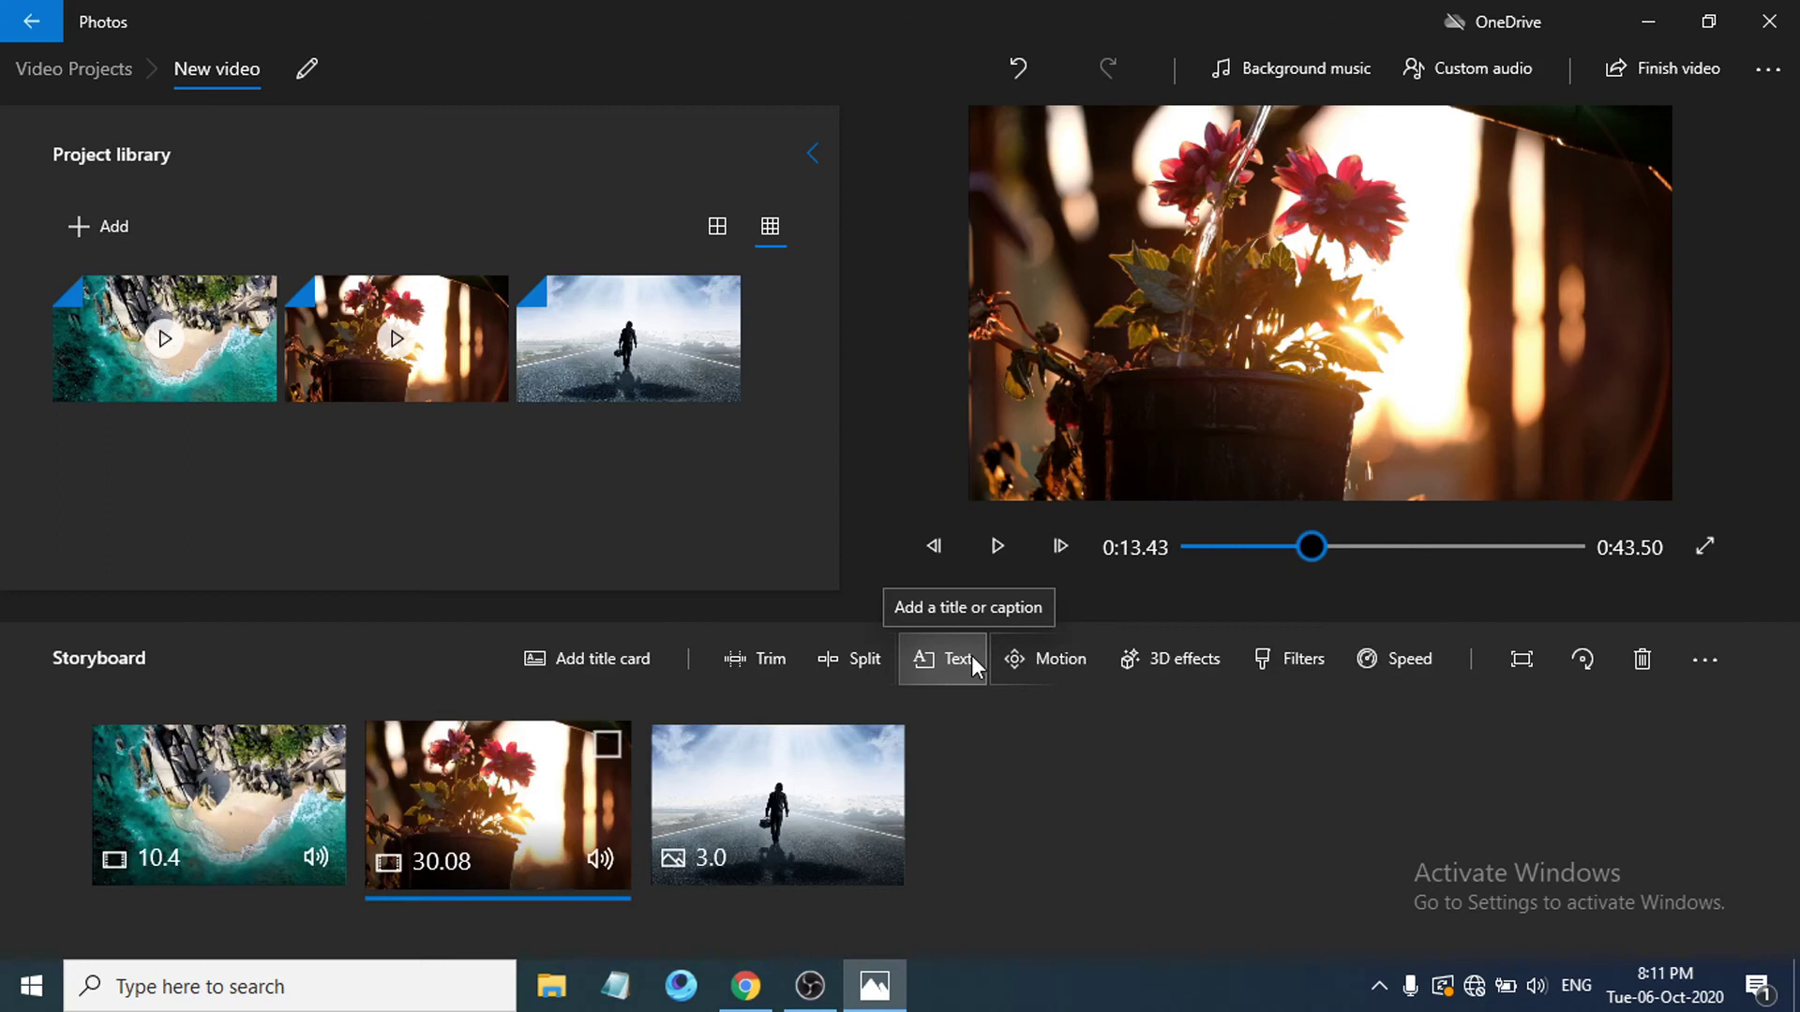
Undo the last music volume change
{"action": "left_click", "coordinate": [996, 72]}
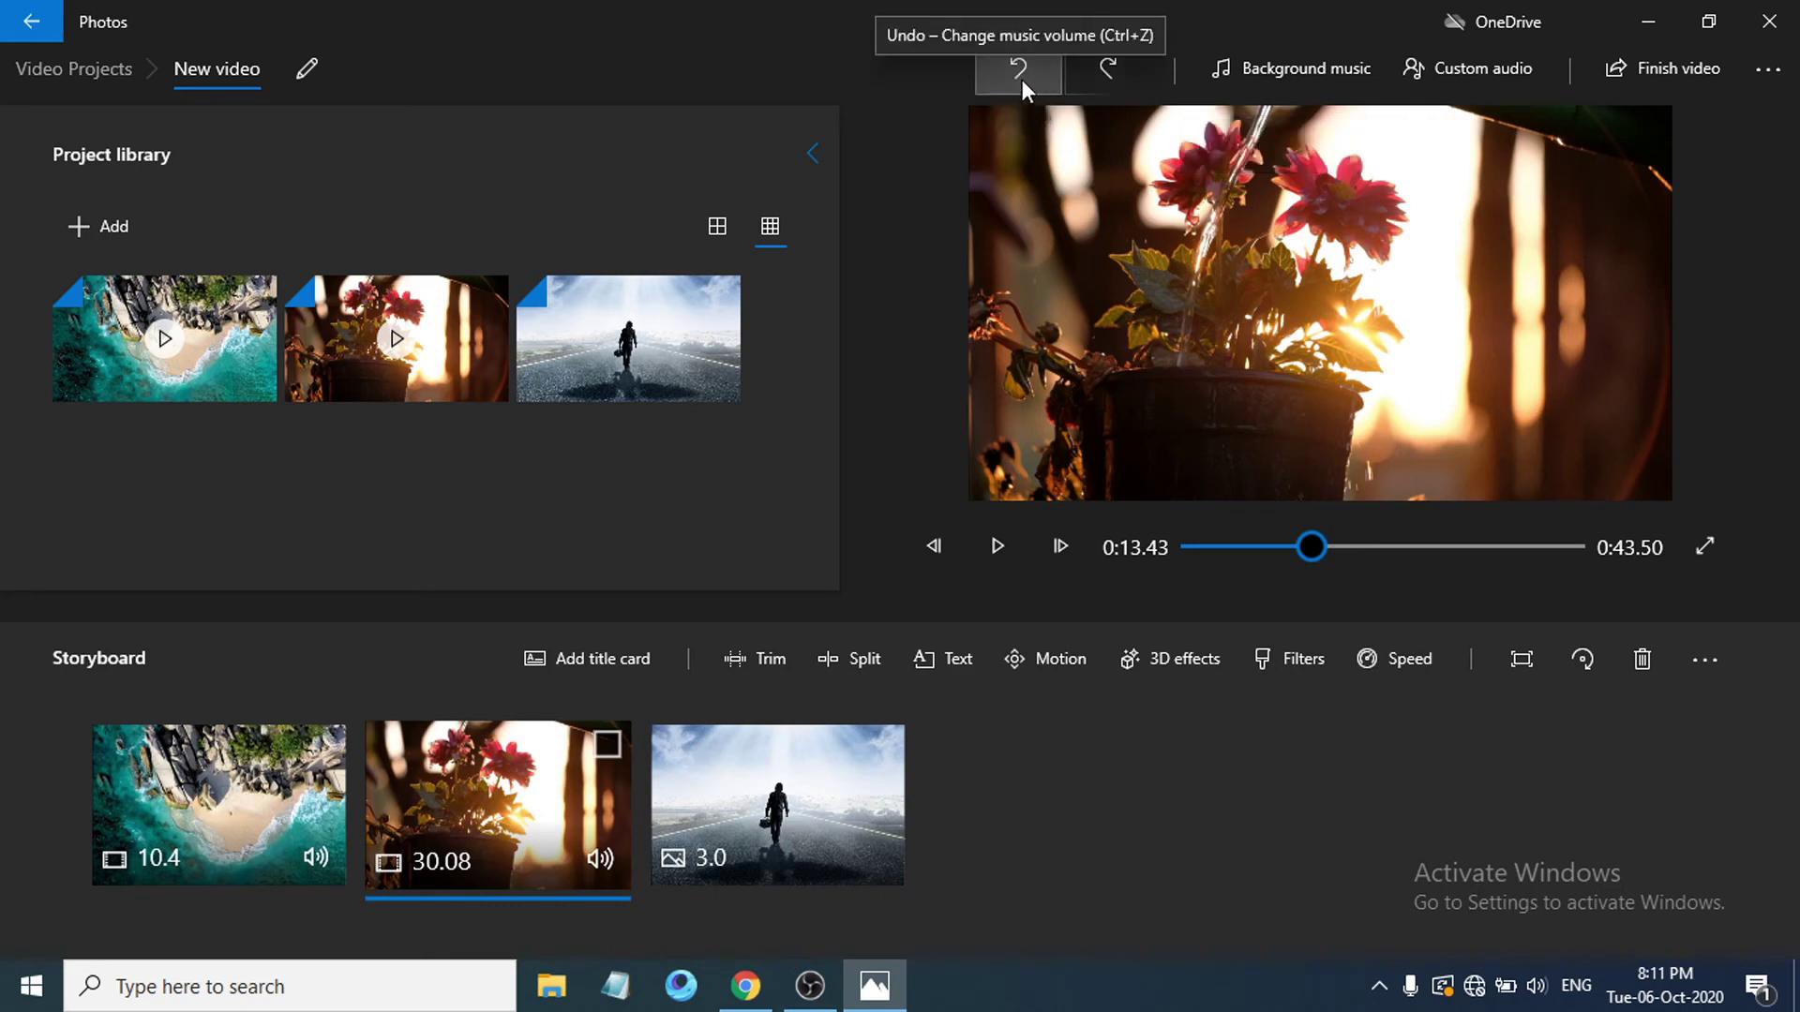
{"action": "left_click", "coordinate": [1022, 80]}
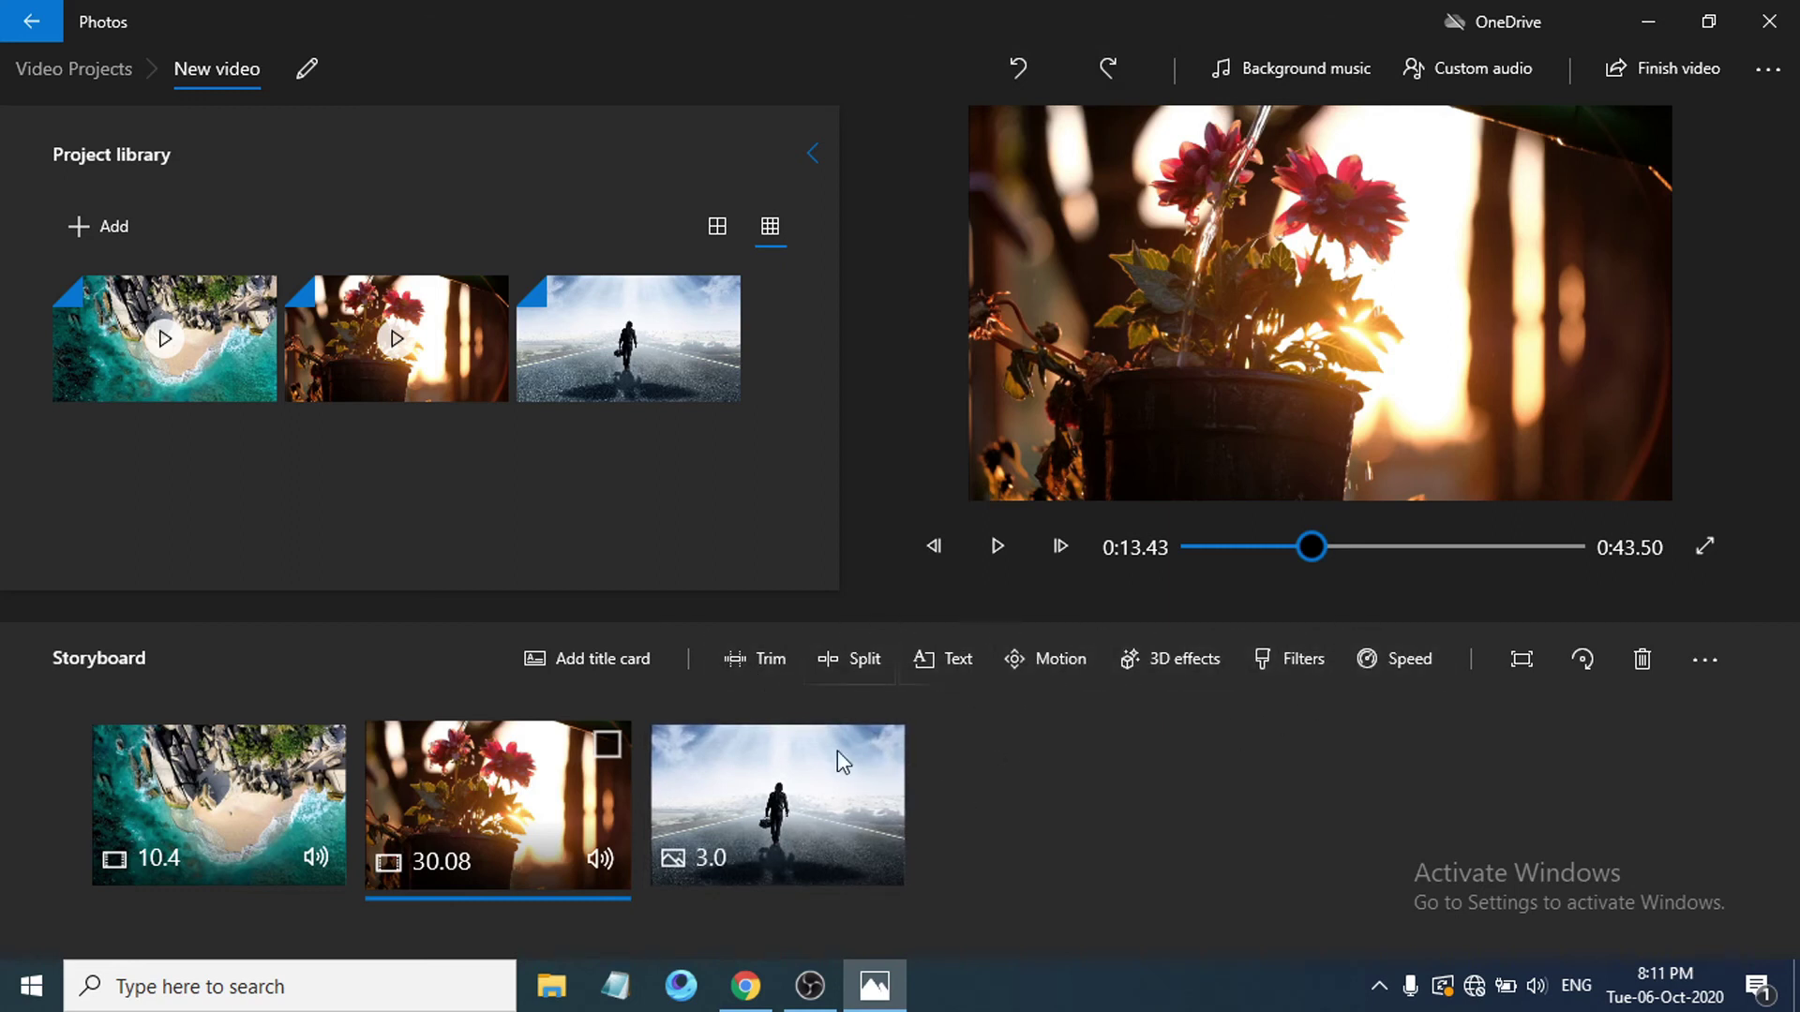
Slow the flower pot clip to 0.06x speed and play the video to preview it
{"action": "left_click", "coordinate": [1379, 661]}
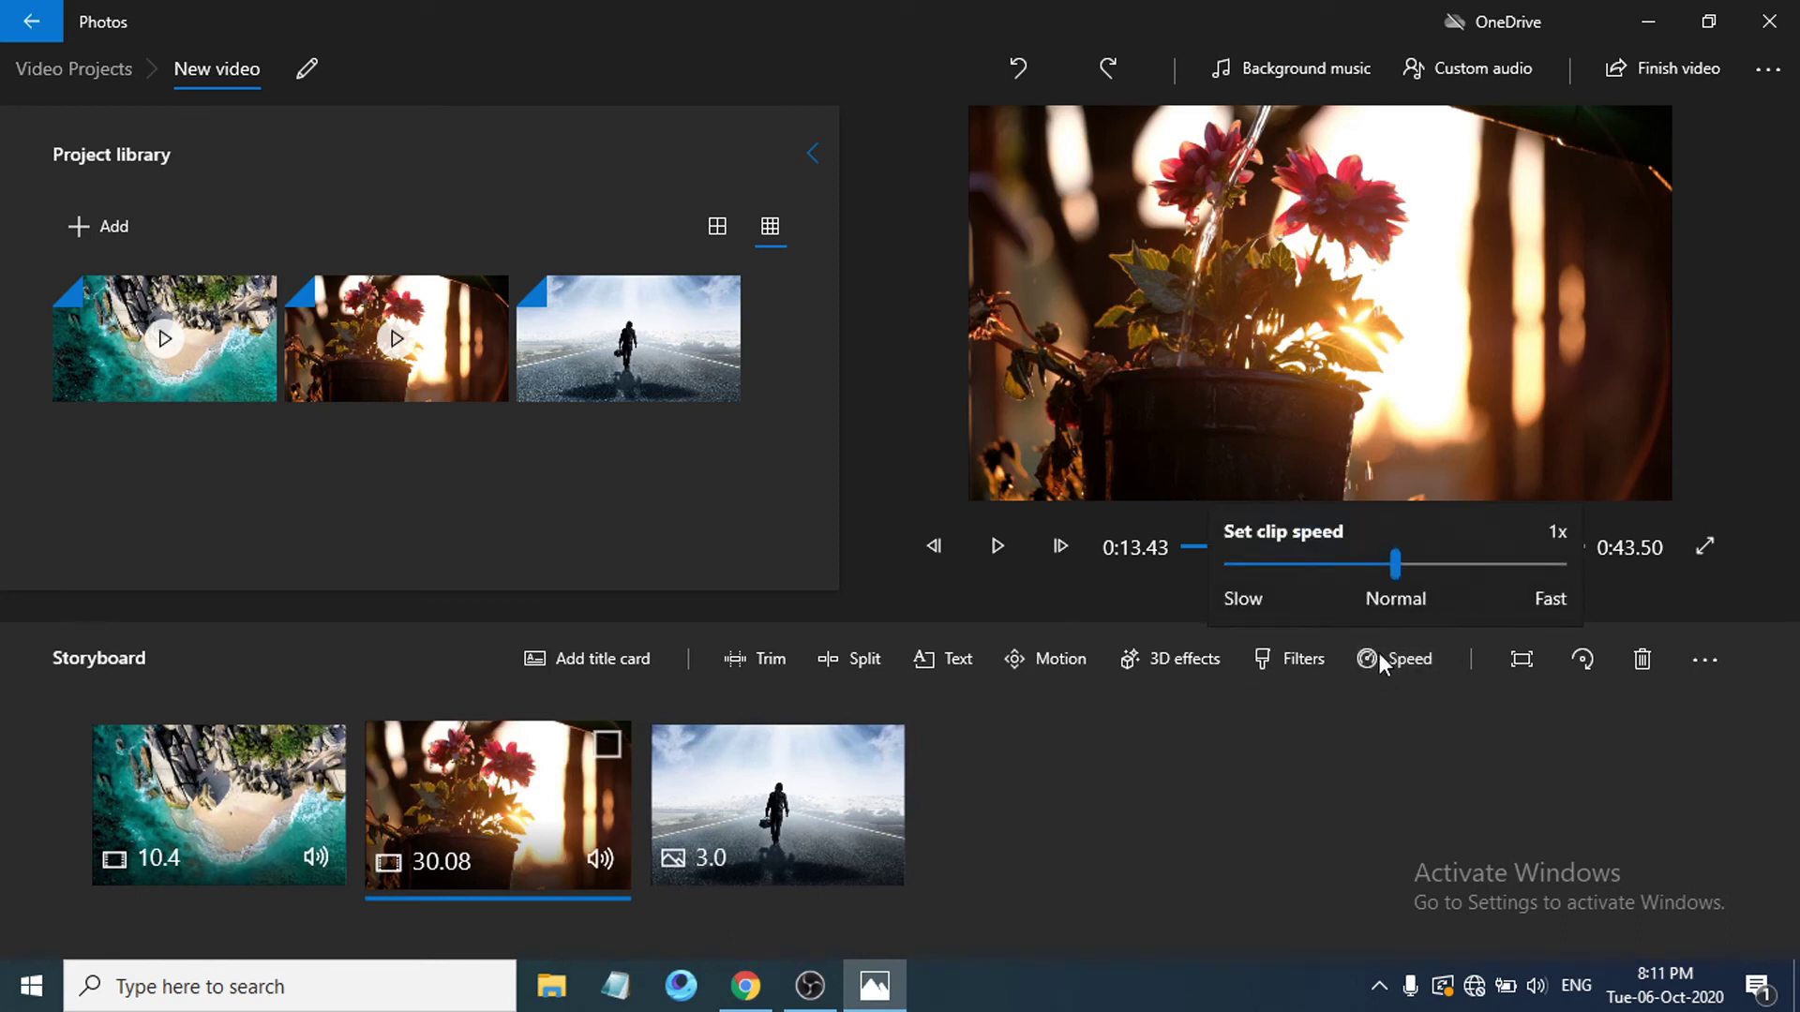
{"action": "left_click_drag", "start_coordinate": [1396, 568], "coordinate": [1270, 575]}
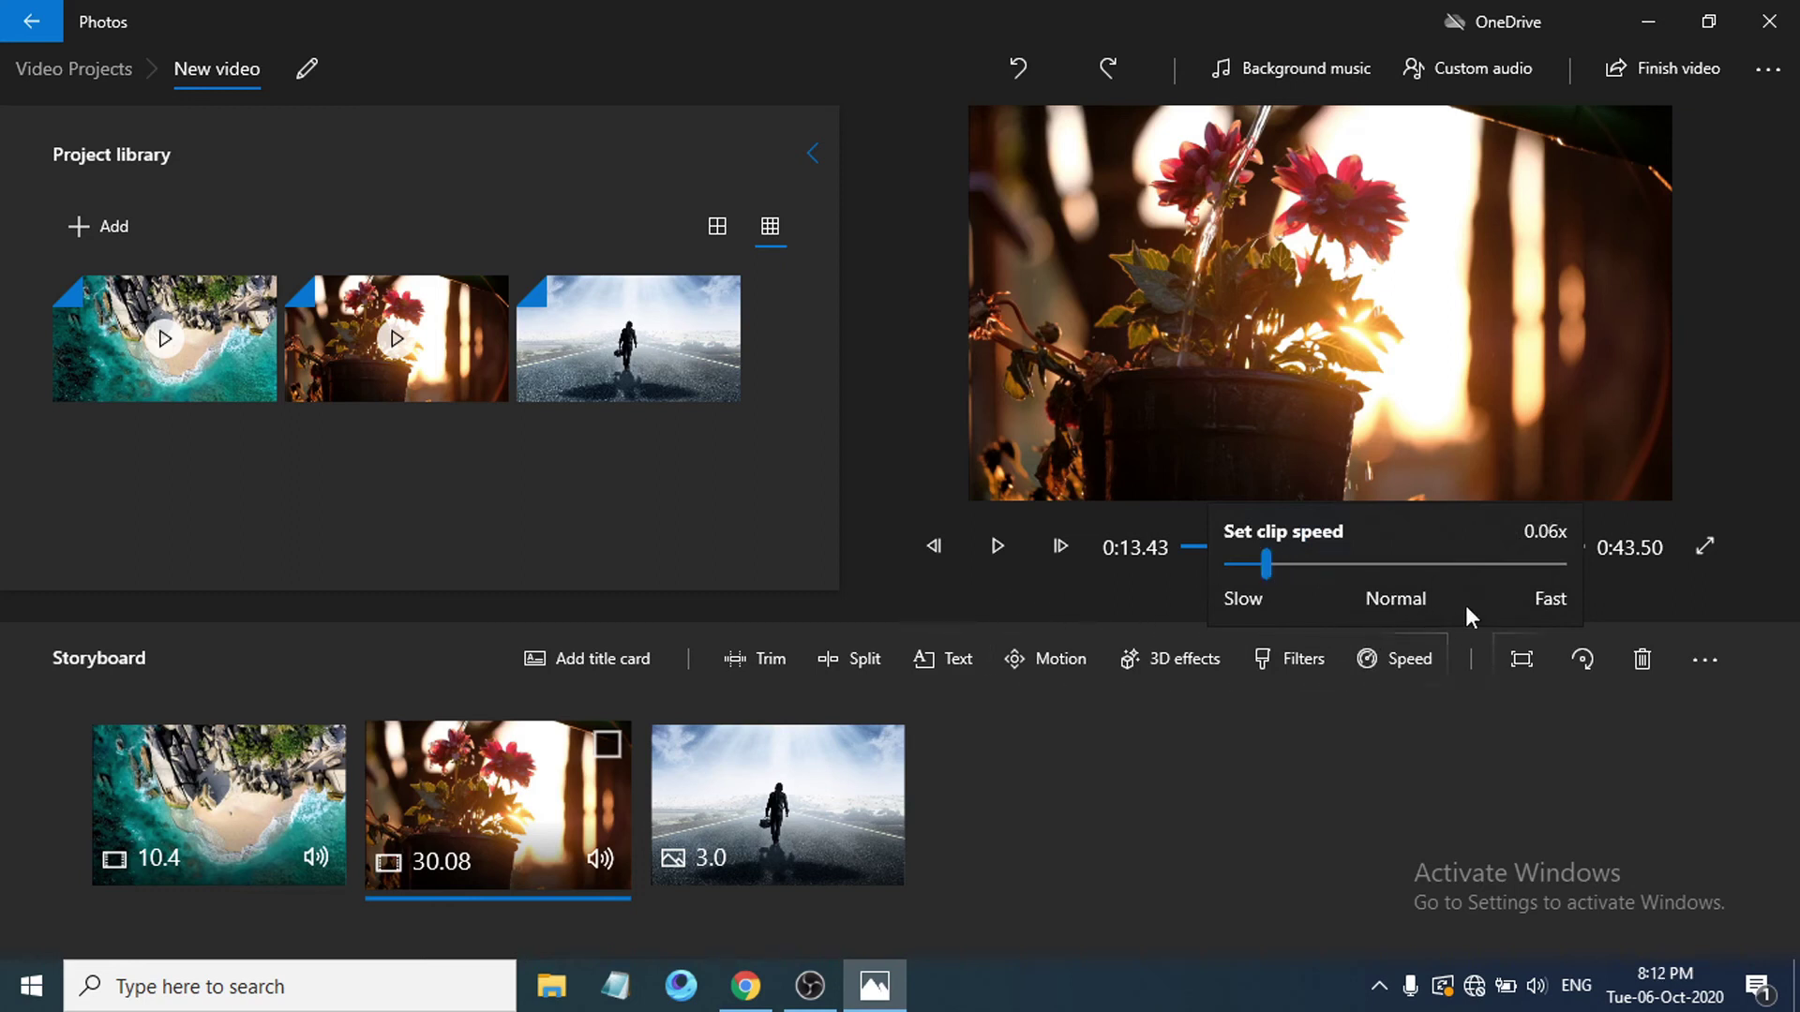
{"action": "left_click", "coordinate": [1155, 755]}
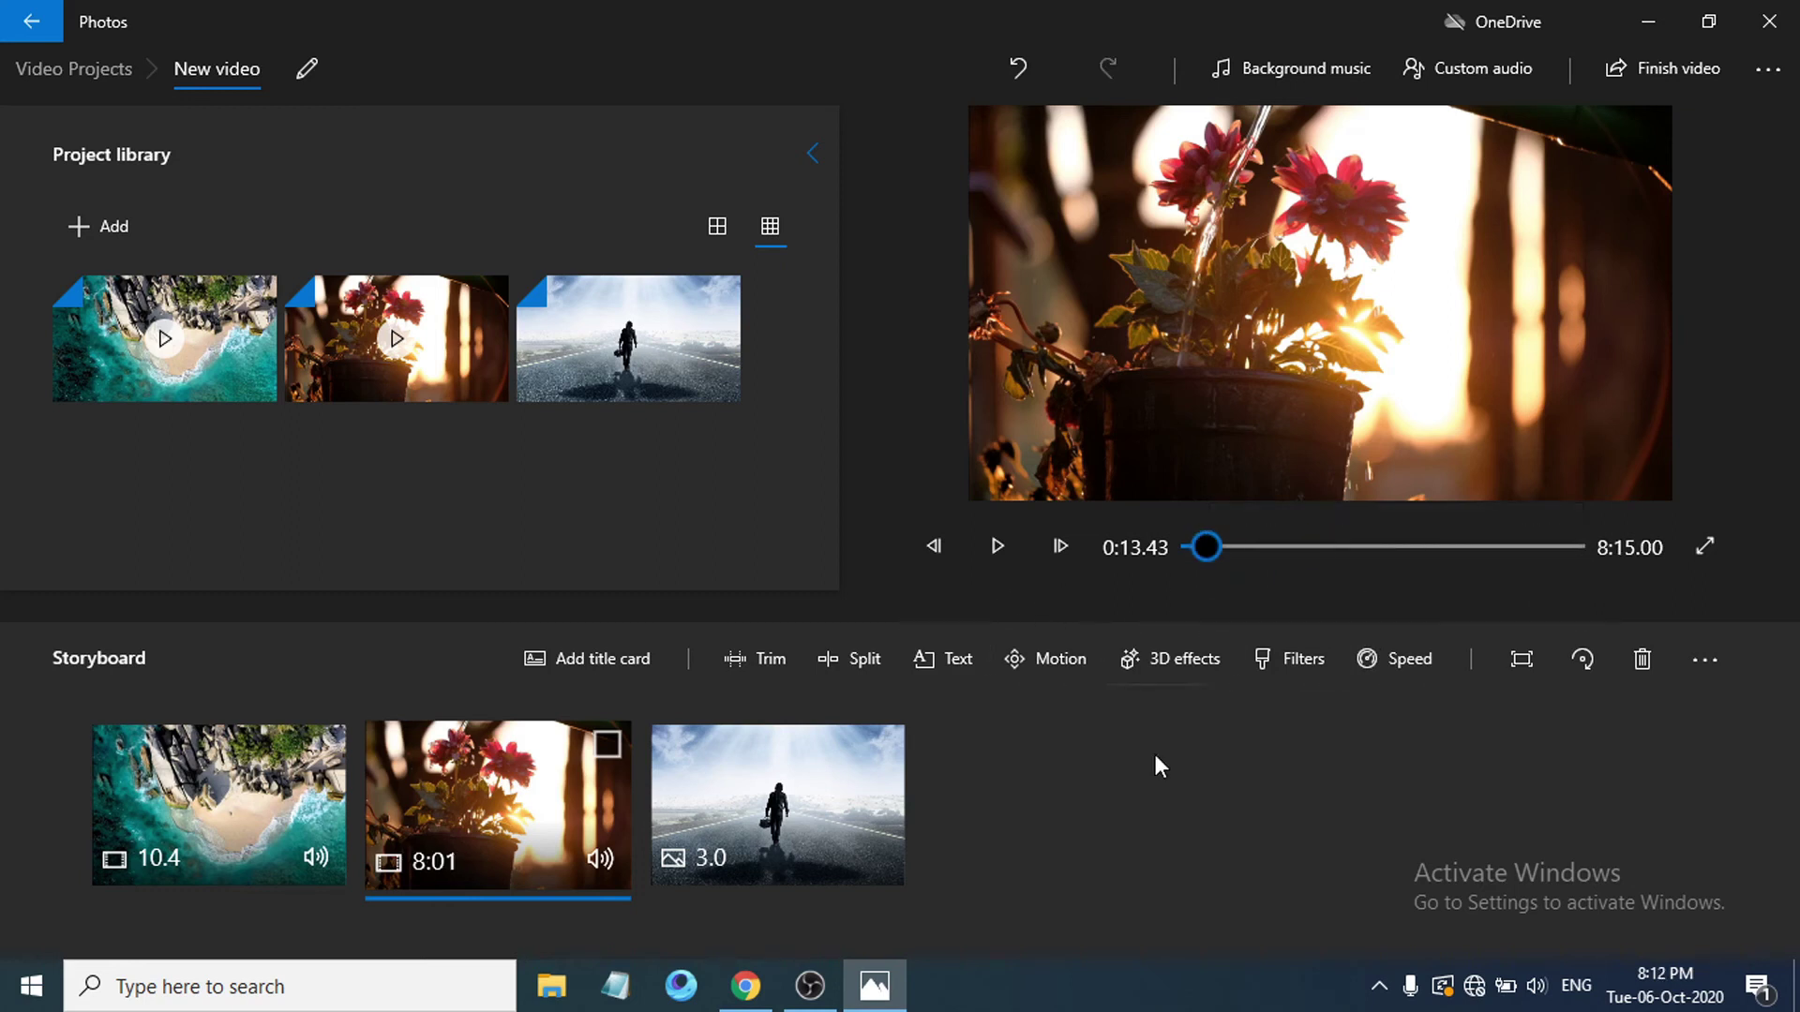
{"action": "left_click", "coordinate": [1005, 547]}
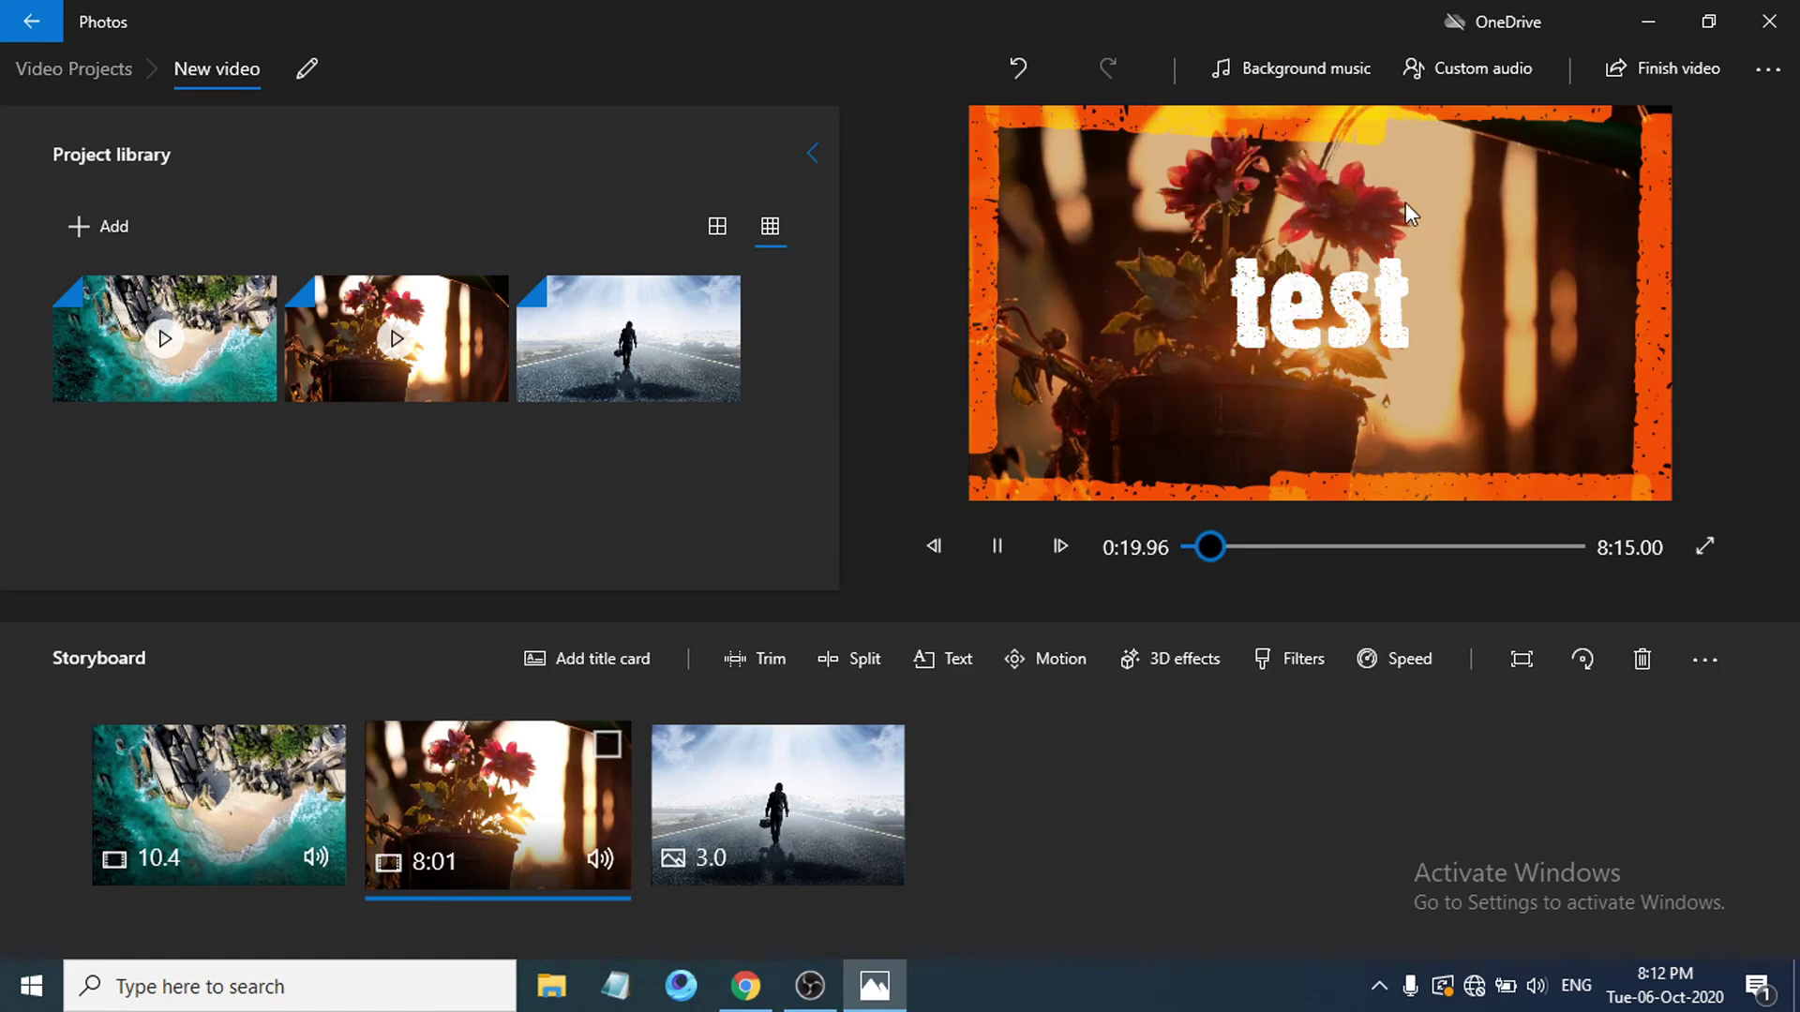
{"action": "left_click", "coordinate": [997, 550]}
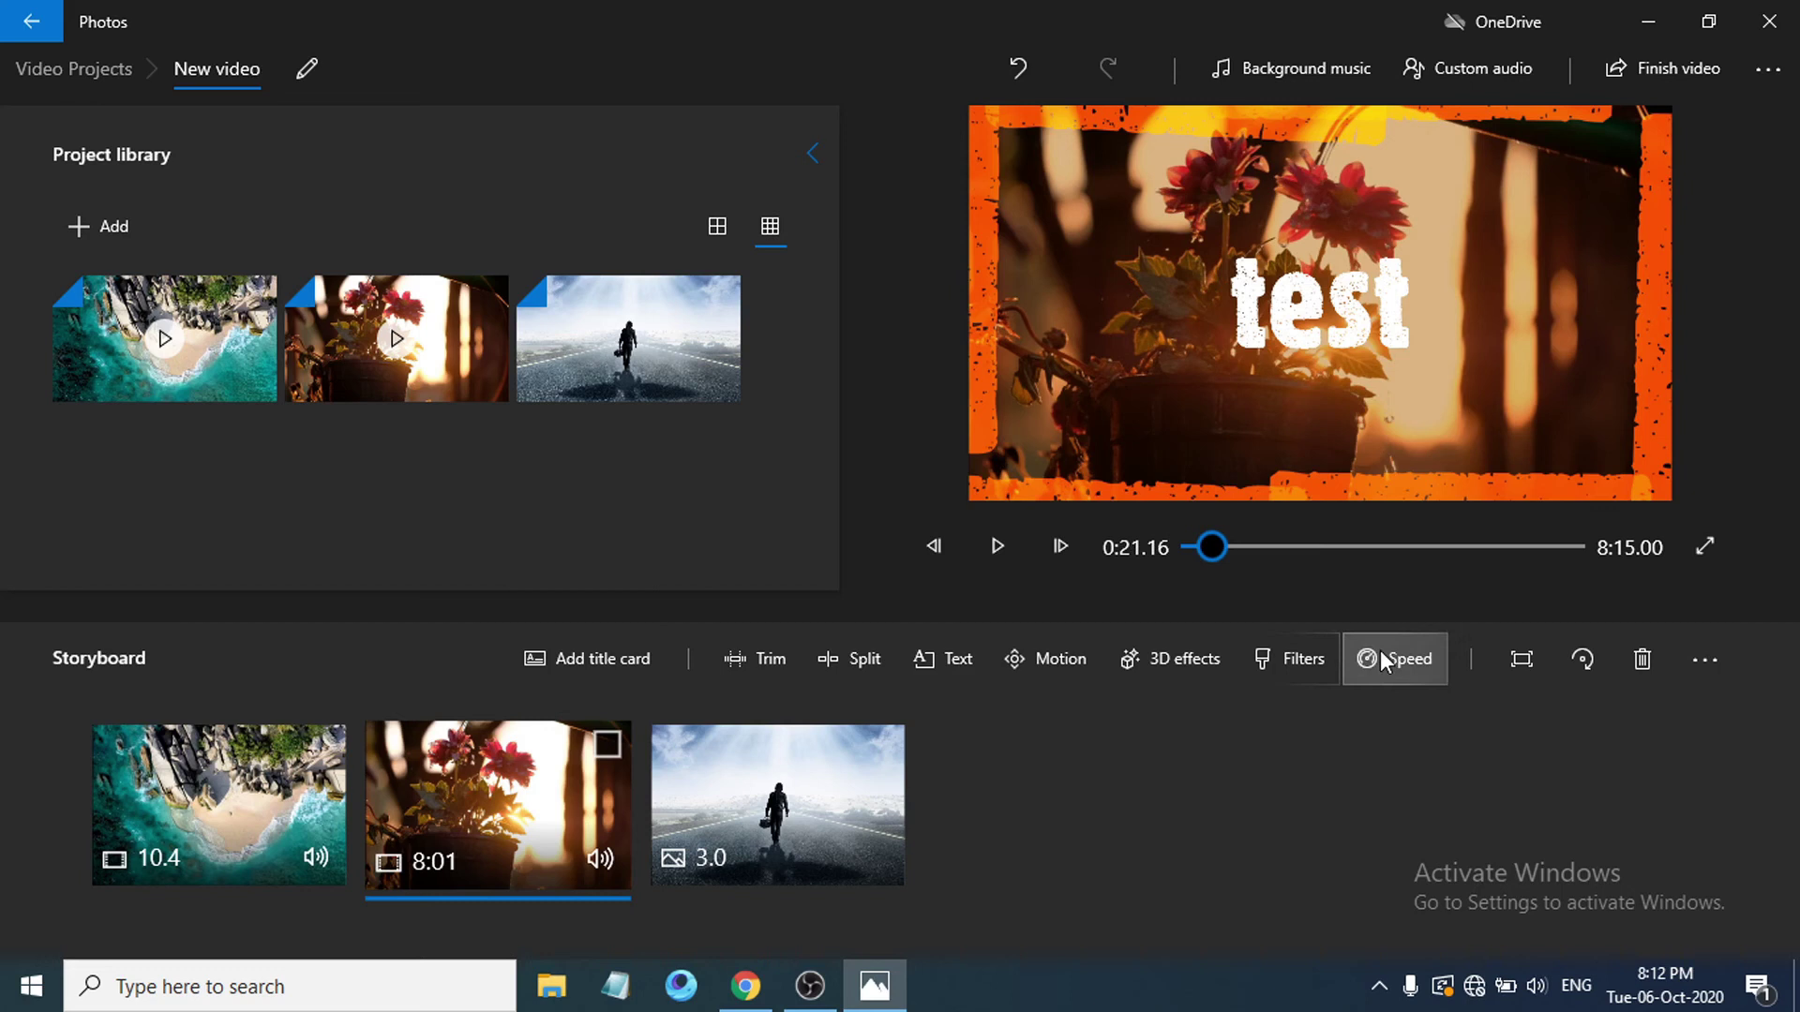
Speed up the flower pot clip so it lasts 15.07 seconds, and play the video to preview it
{"action": "left_click", "coordinate": [1383, 661]}
{"action": "left_click_drag", "start_coordinate": [1271, 567], "coordinate": [1473, 581]}
{"action": "left_click", "coordinate": [1002, 540]}
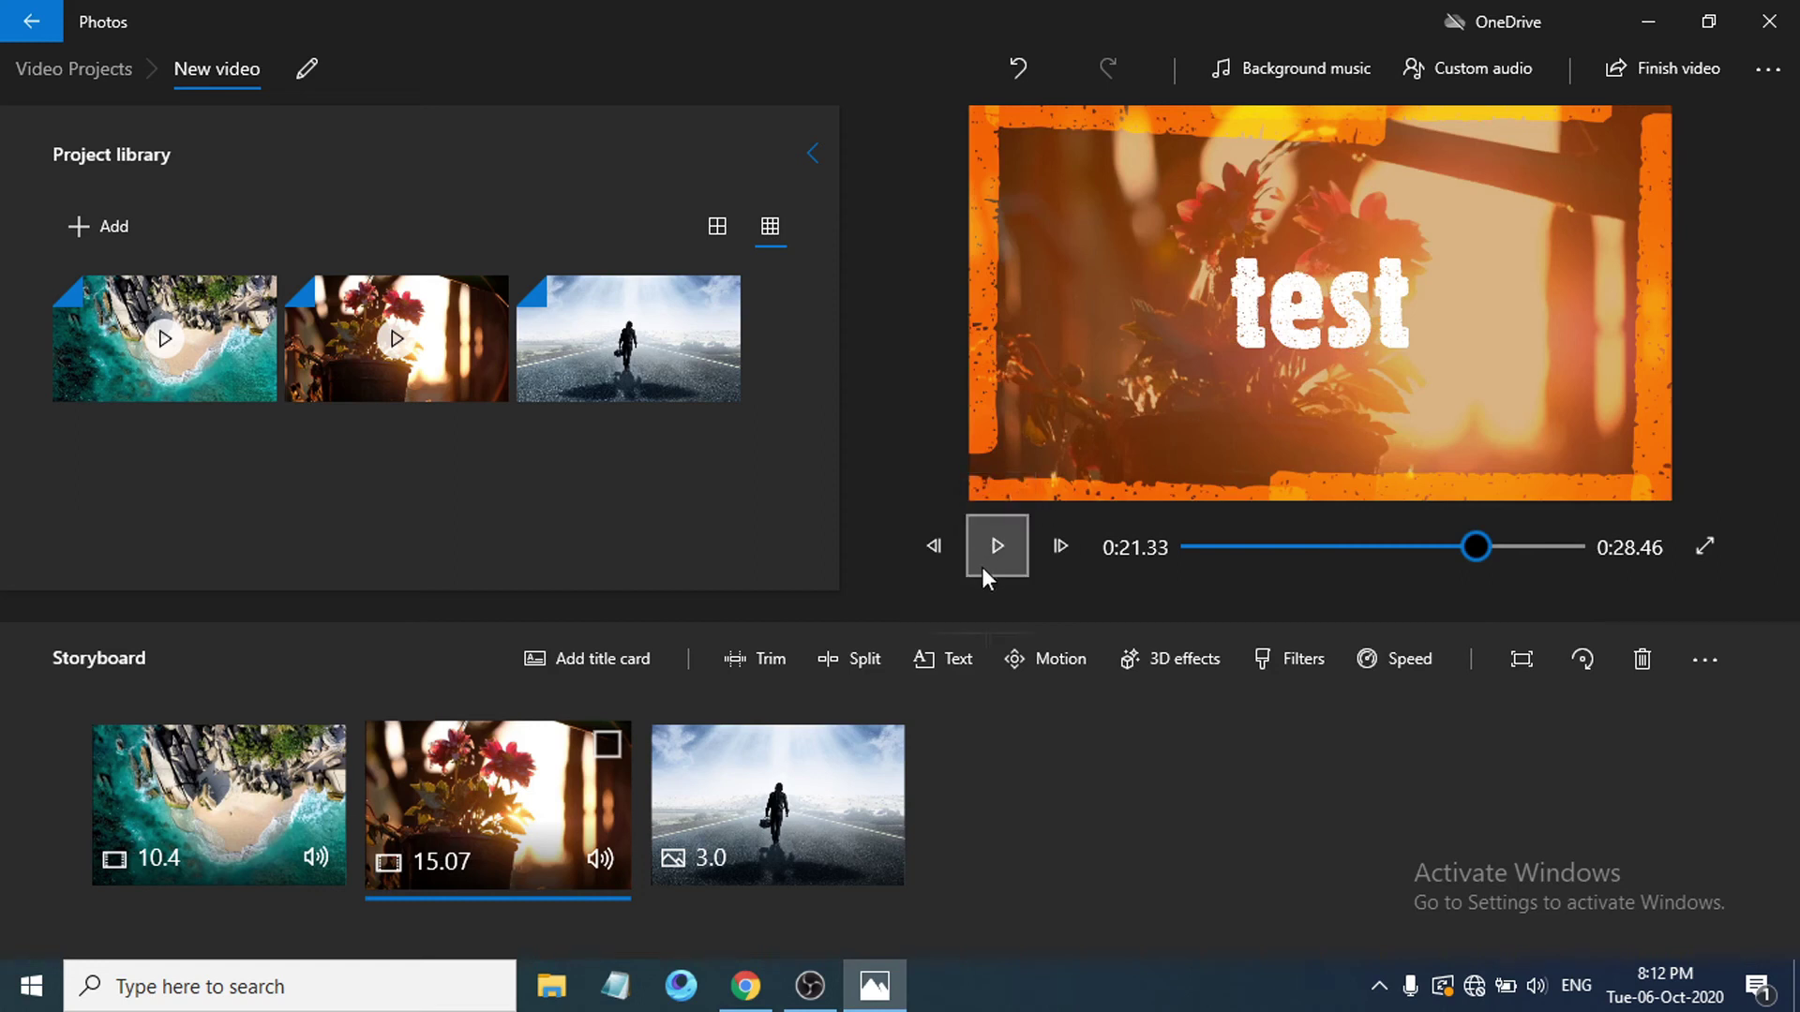
{"action": "left_click", "coordinate": [993, 543]}
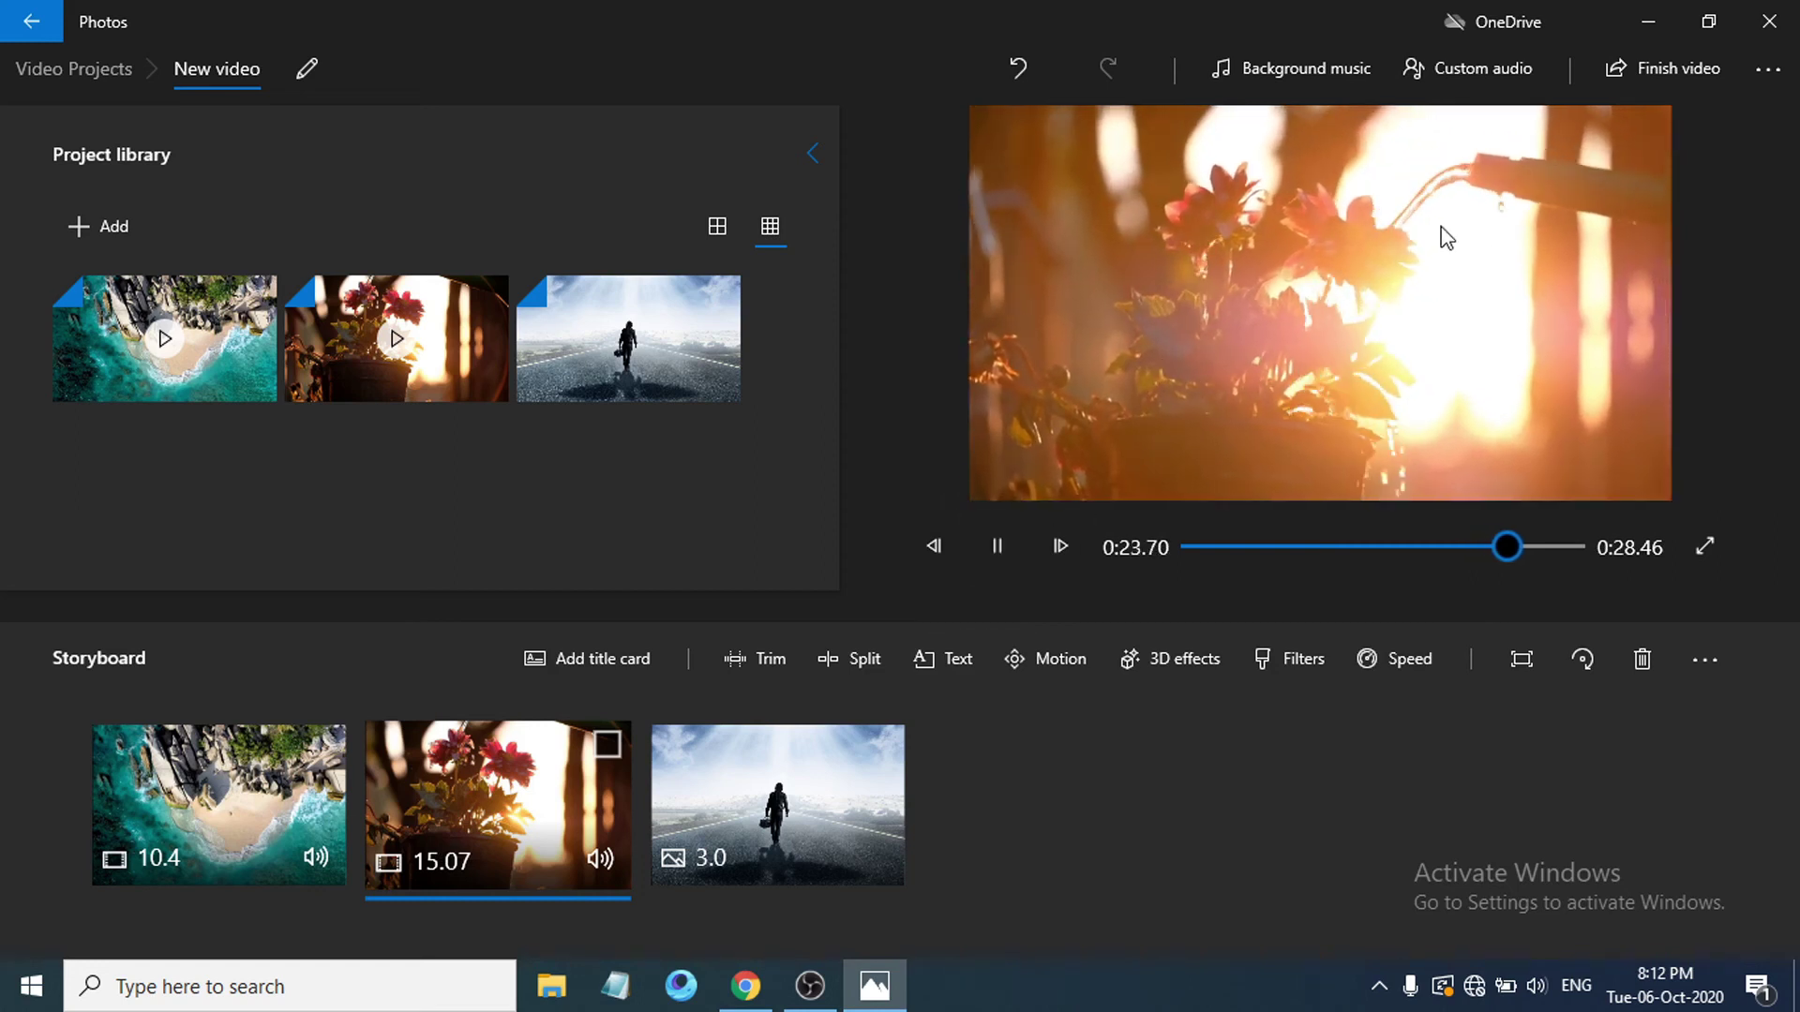
{"action": "left_click", "coordinate": [1003, 545]}
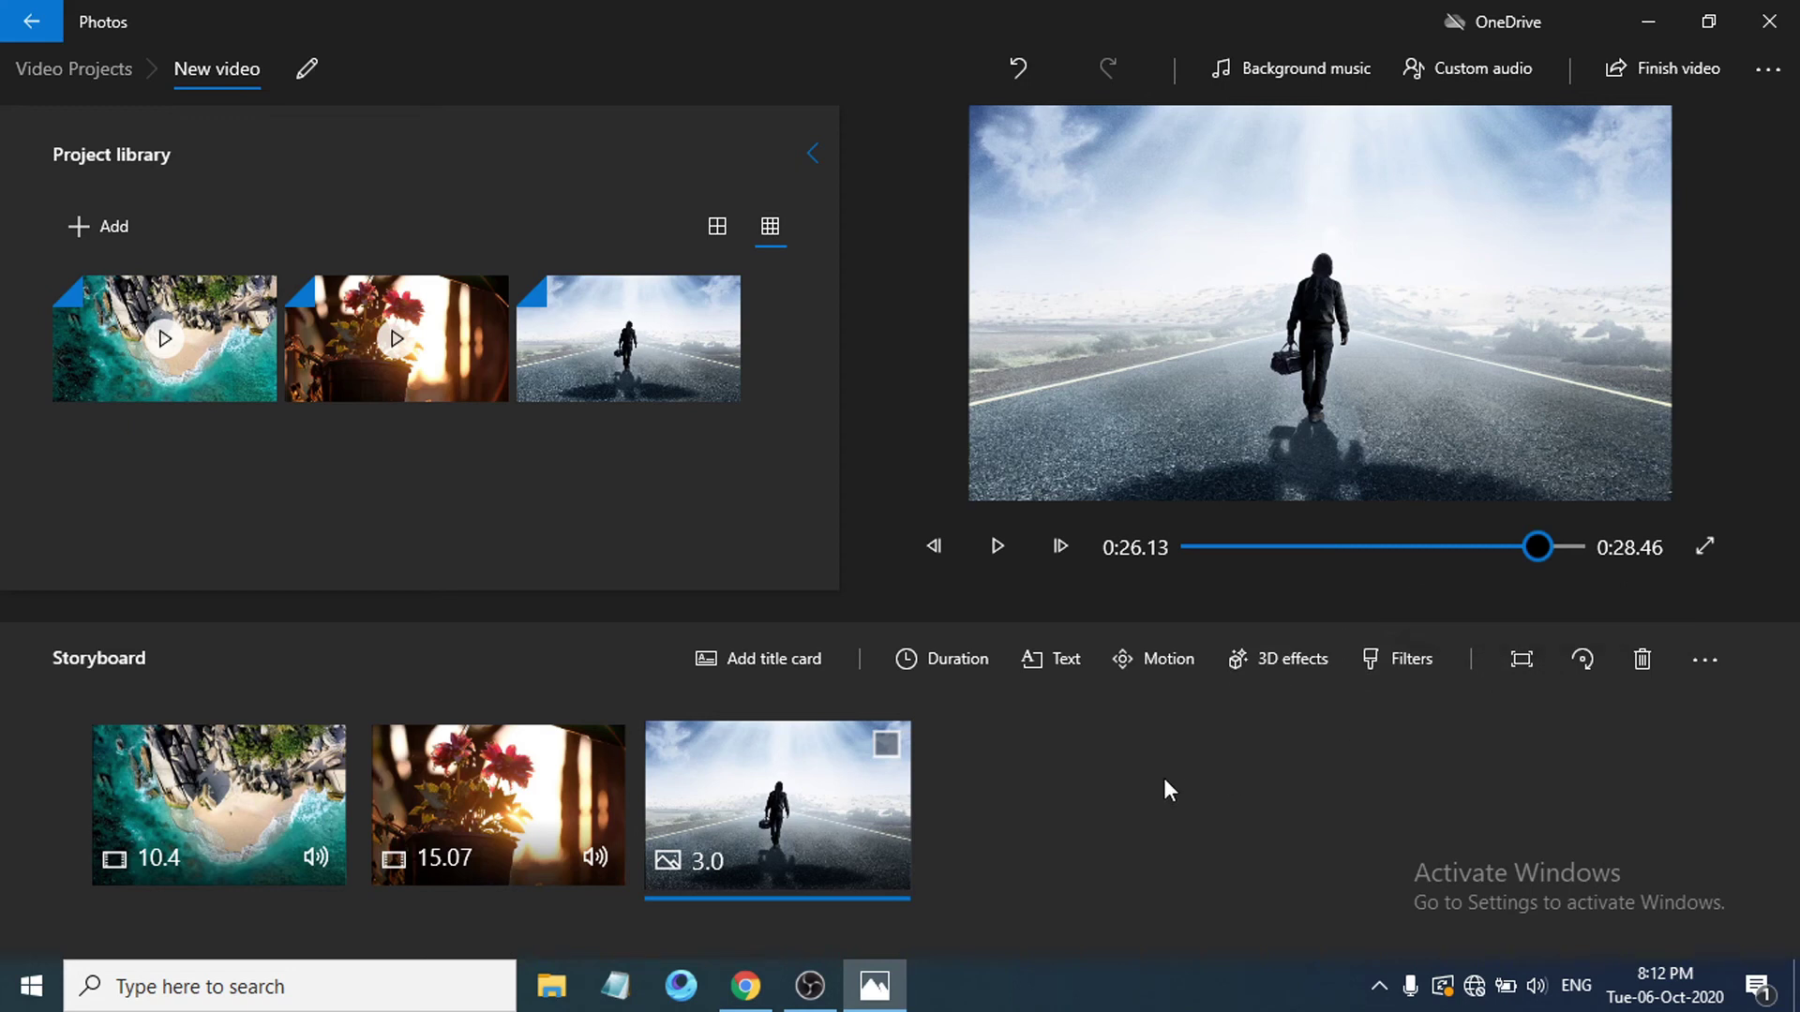
Export the finished video at Medium 720p quality to the Snapshot folder with the file name New video
{"action": "left_click", "coordinate": [1644, 81]}
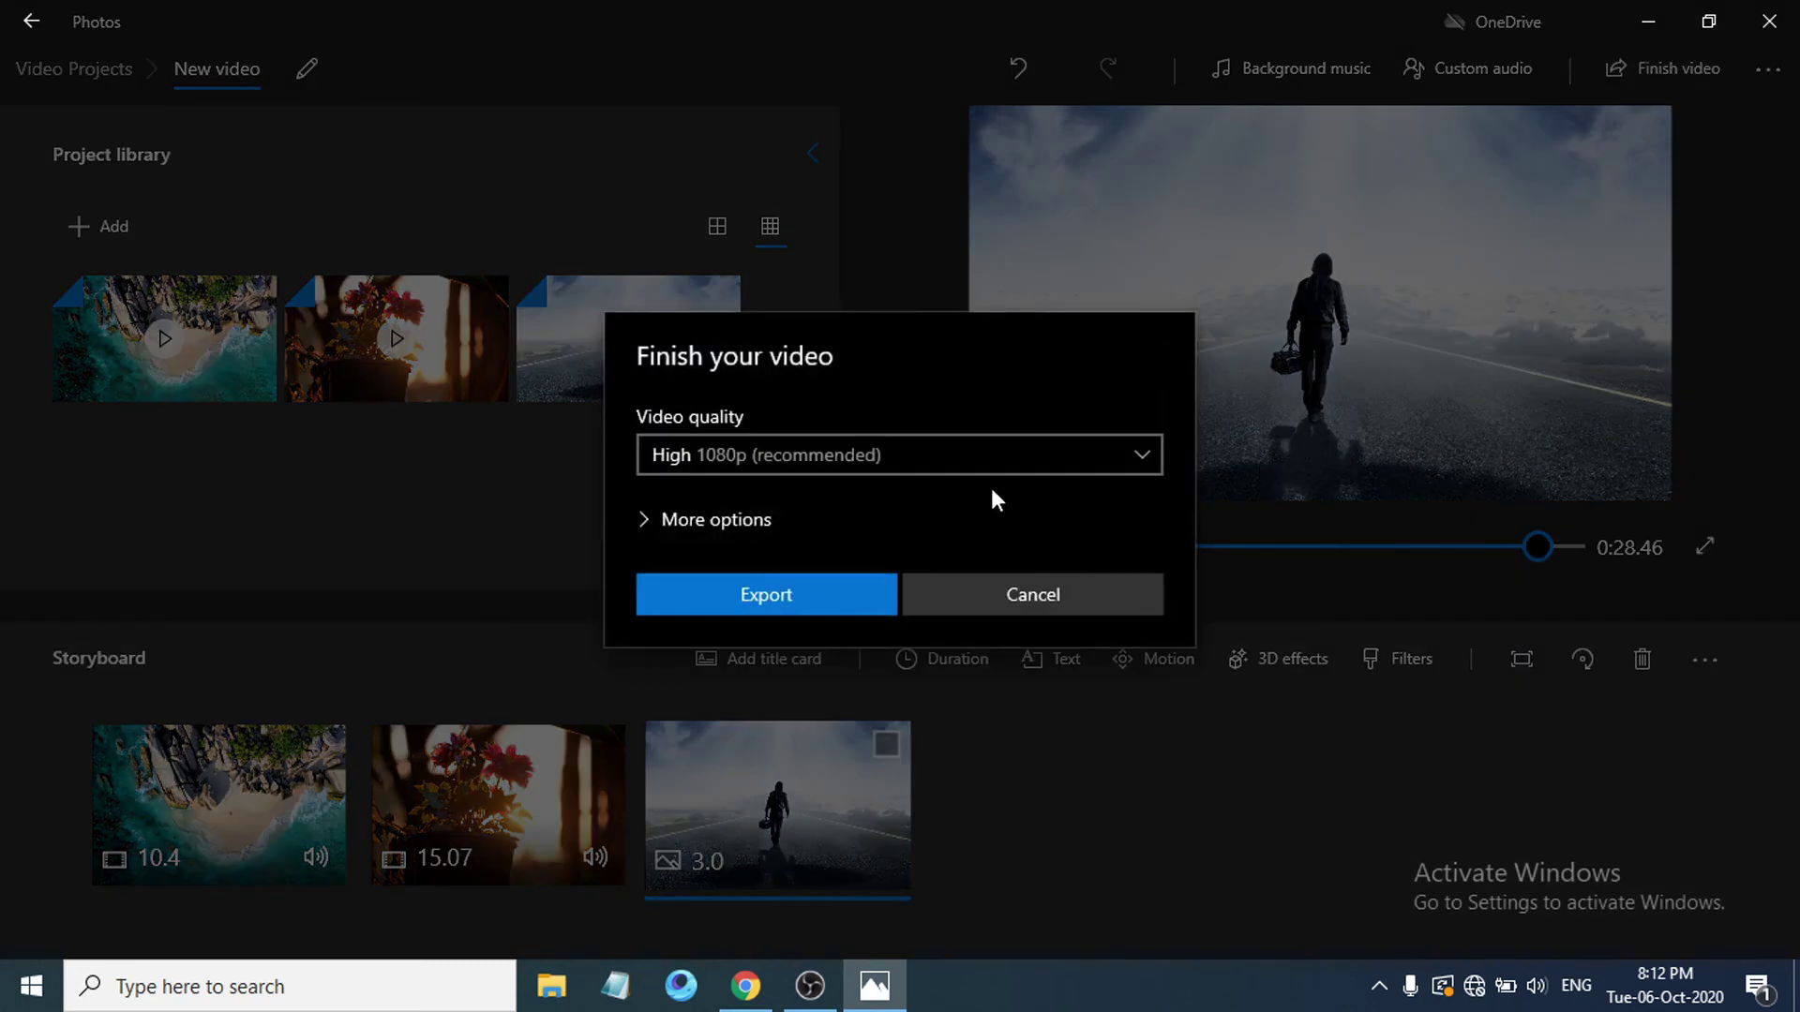
{"action": "left_click", "coordinate": [984, 460]}
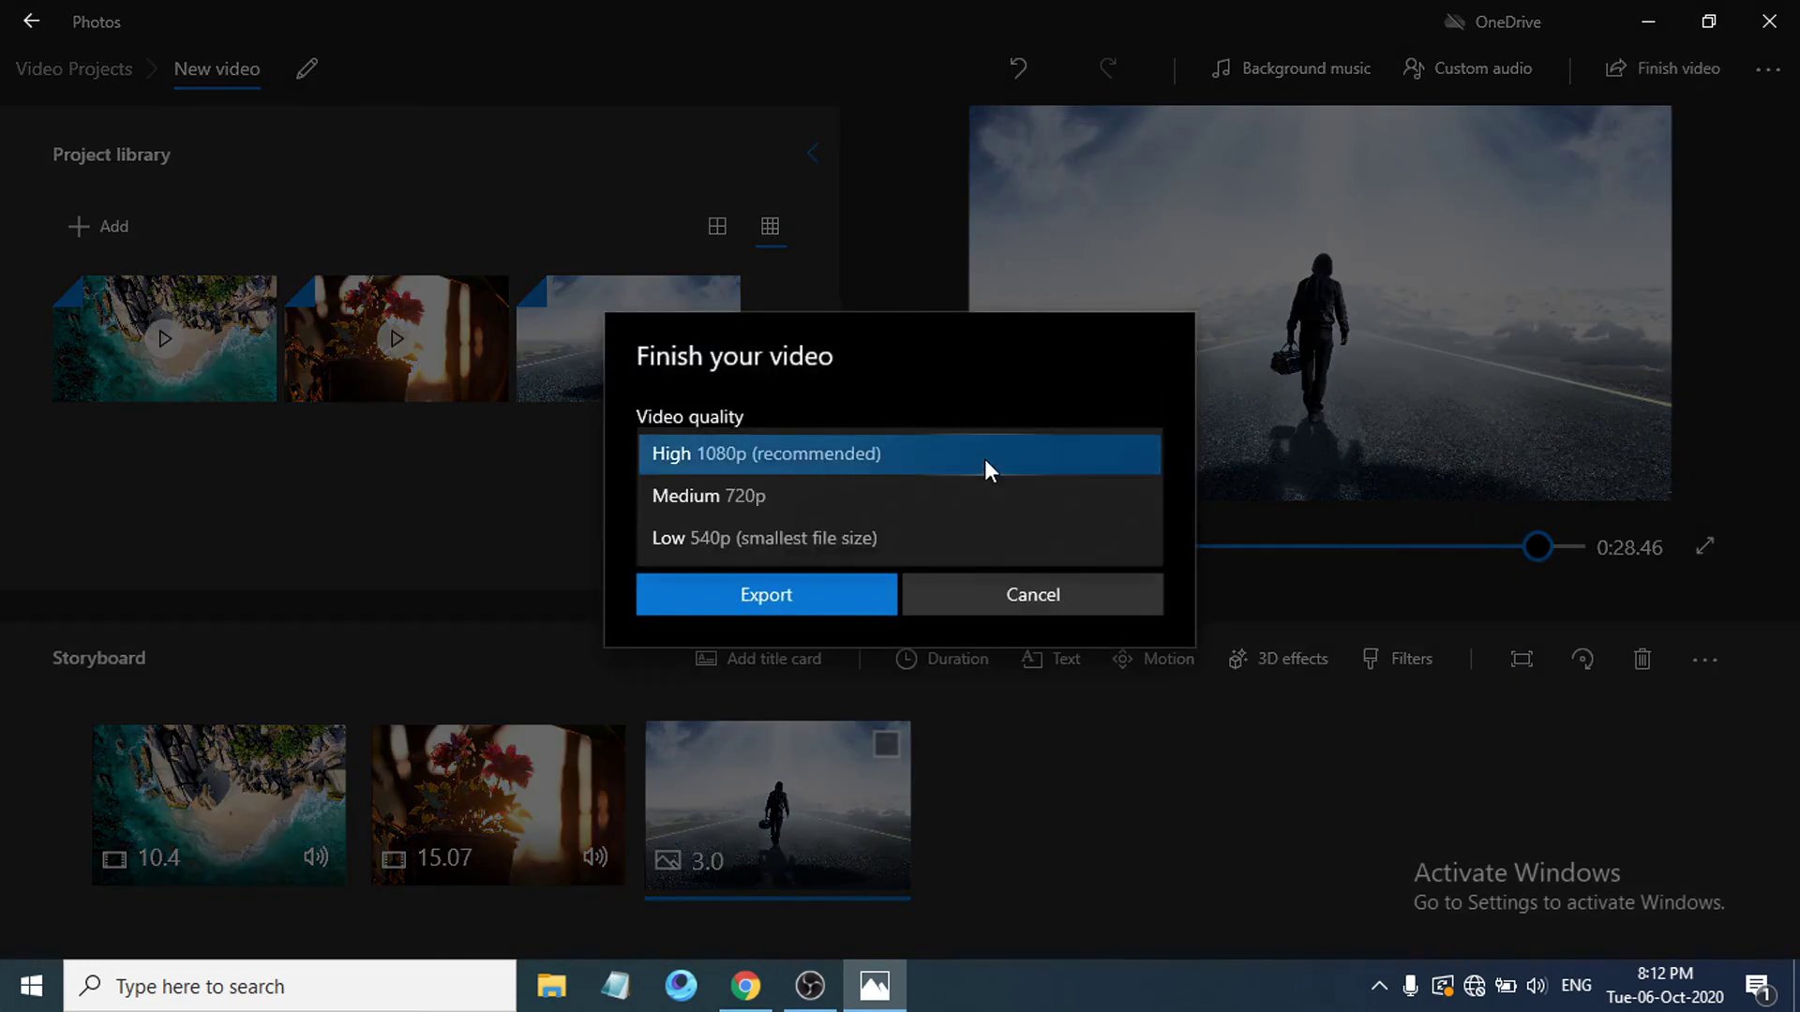
{"action": "left_click", "coordinate": [767, 488]}
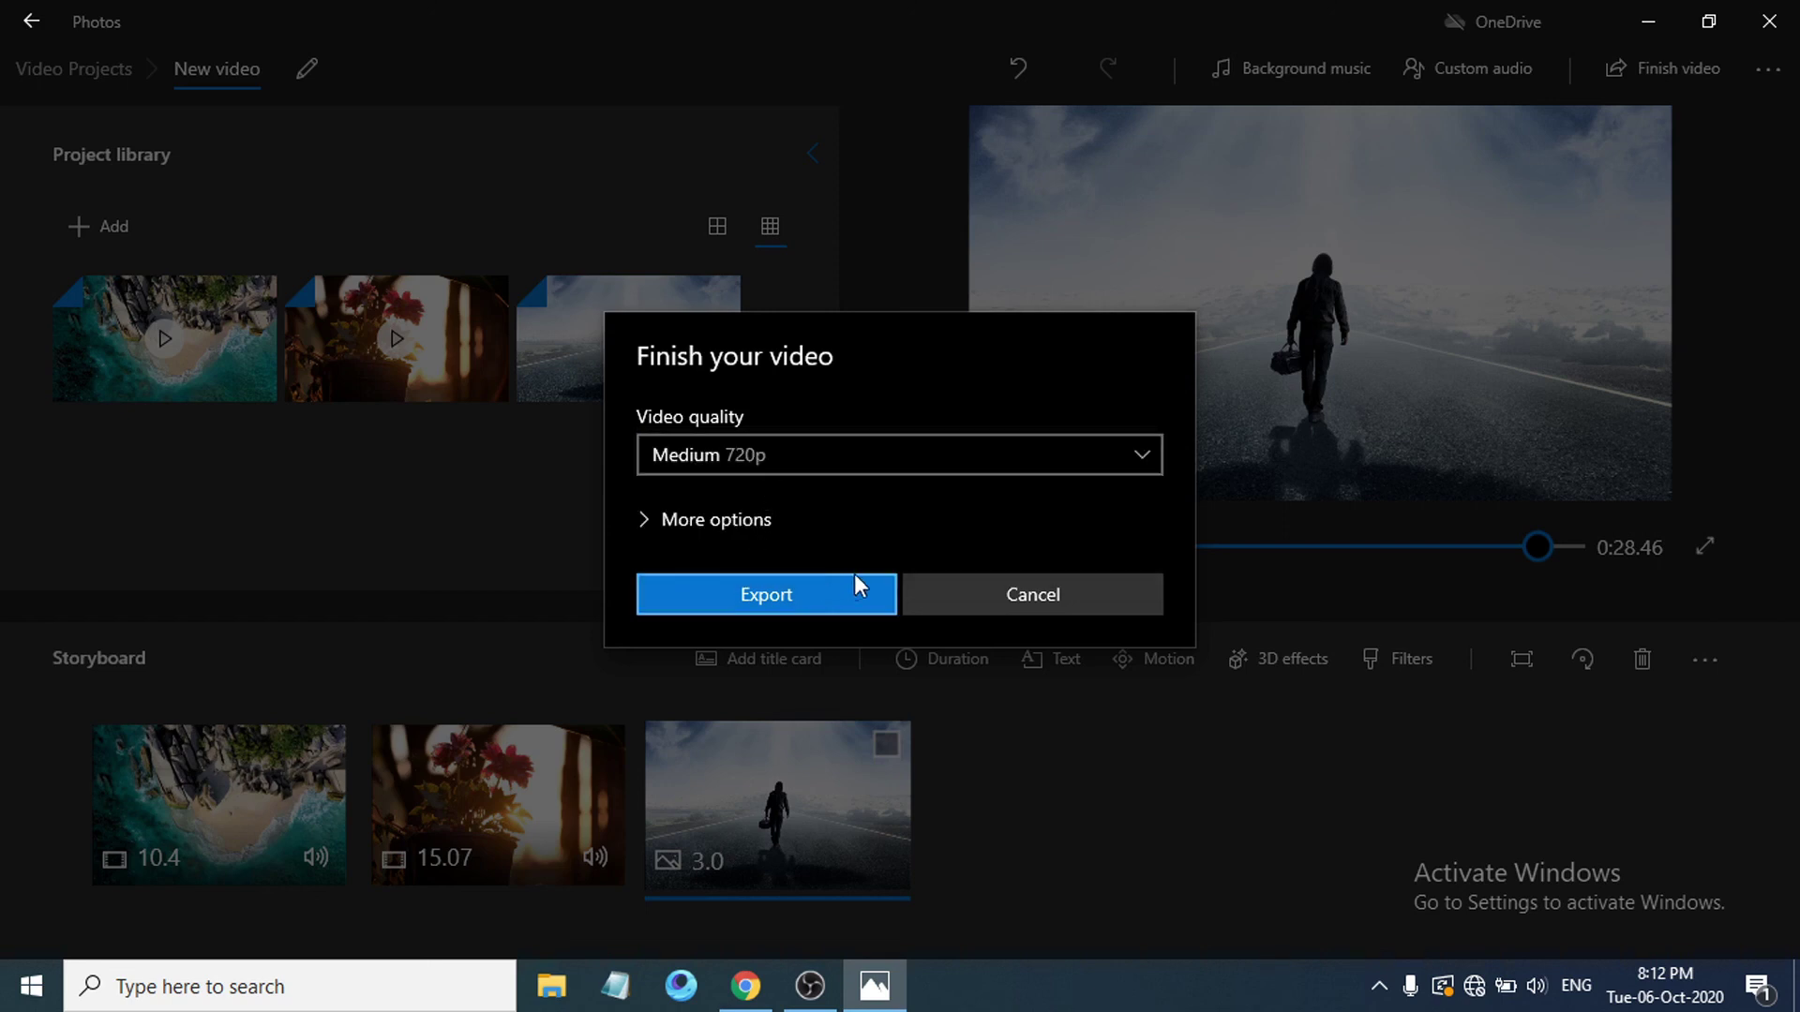
{"action": "left_click", "coordinate": [792, 597]}
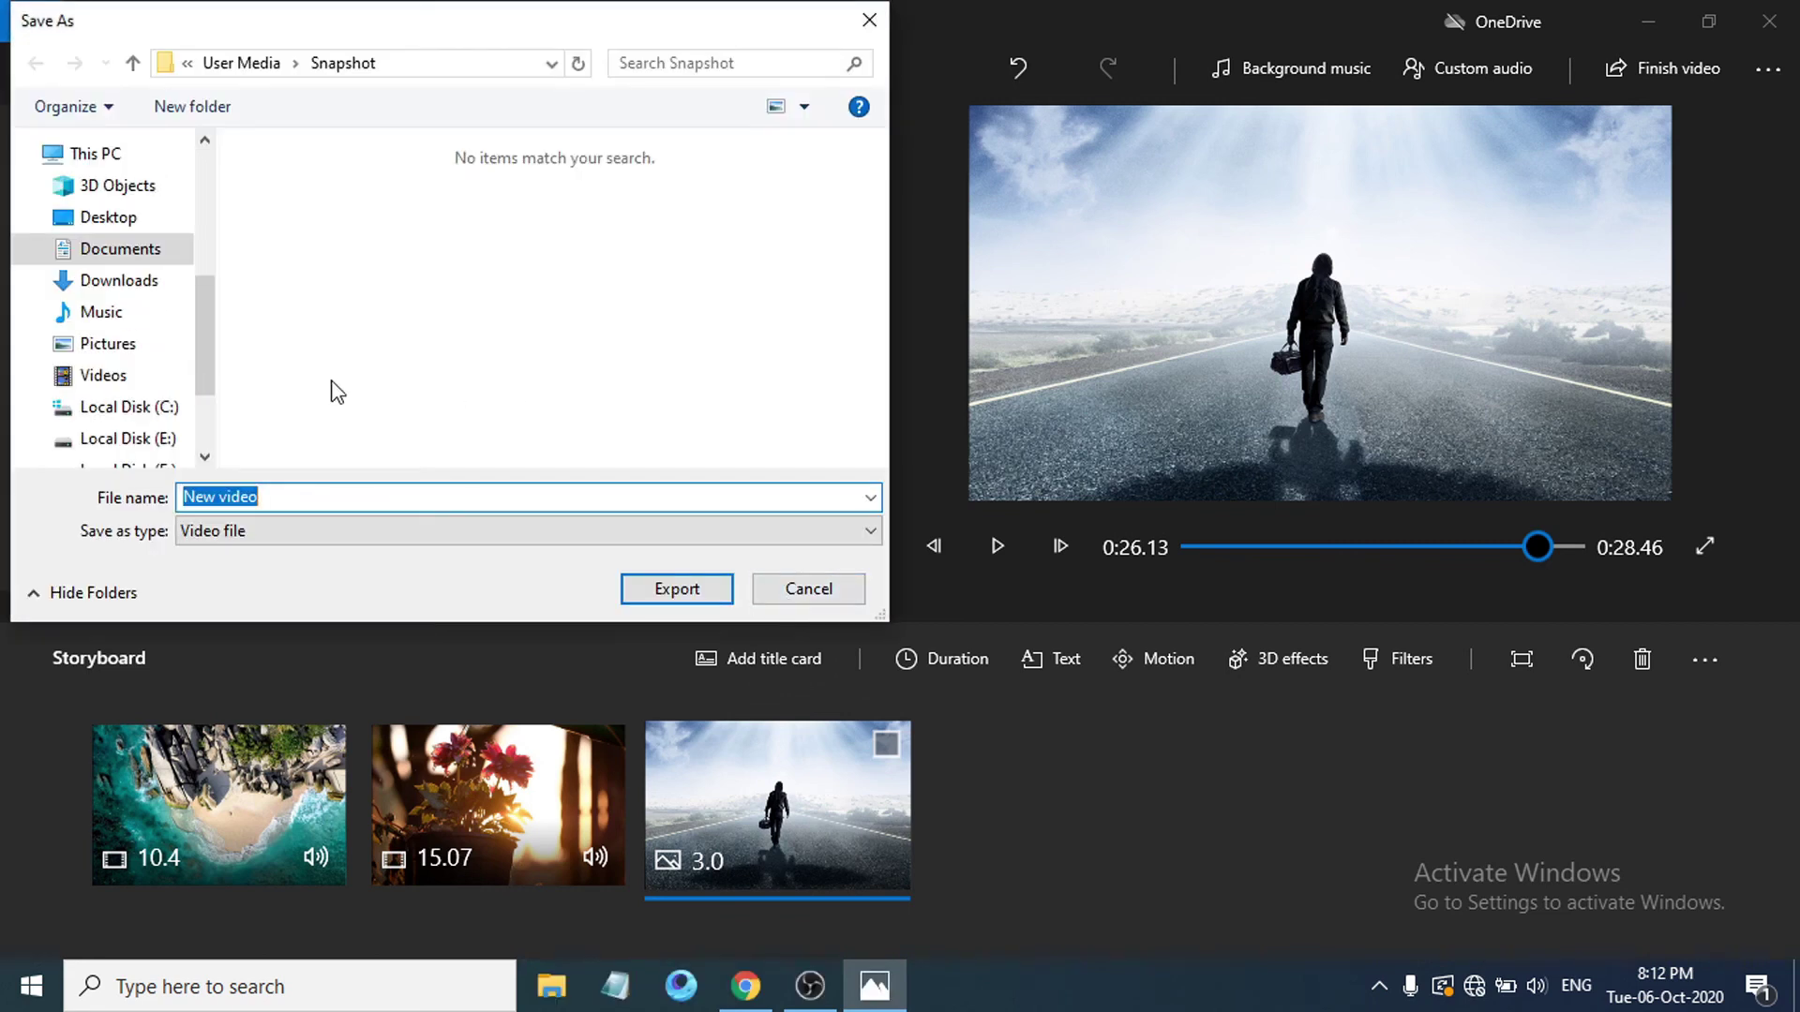
{"action": "scroll", "coordinate": [96, 333], "scroll_direction": "down", "scroll_amount": 1}
{"action": "scroll", "coordinate": [112, 310], "scroll_direction": "up", "scroll_amount": 1}
{"action": "left_click", "coordinate": [641, 592]}
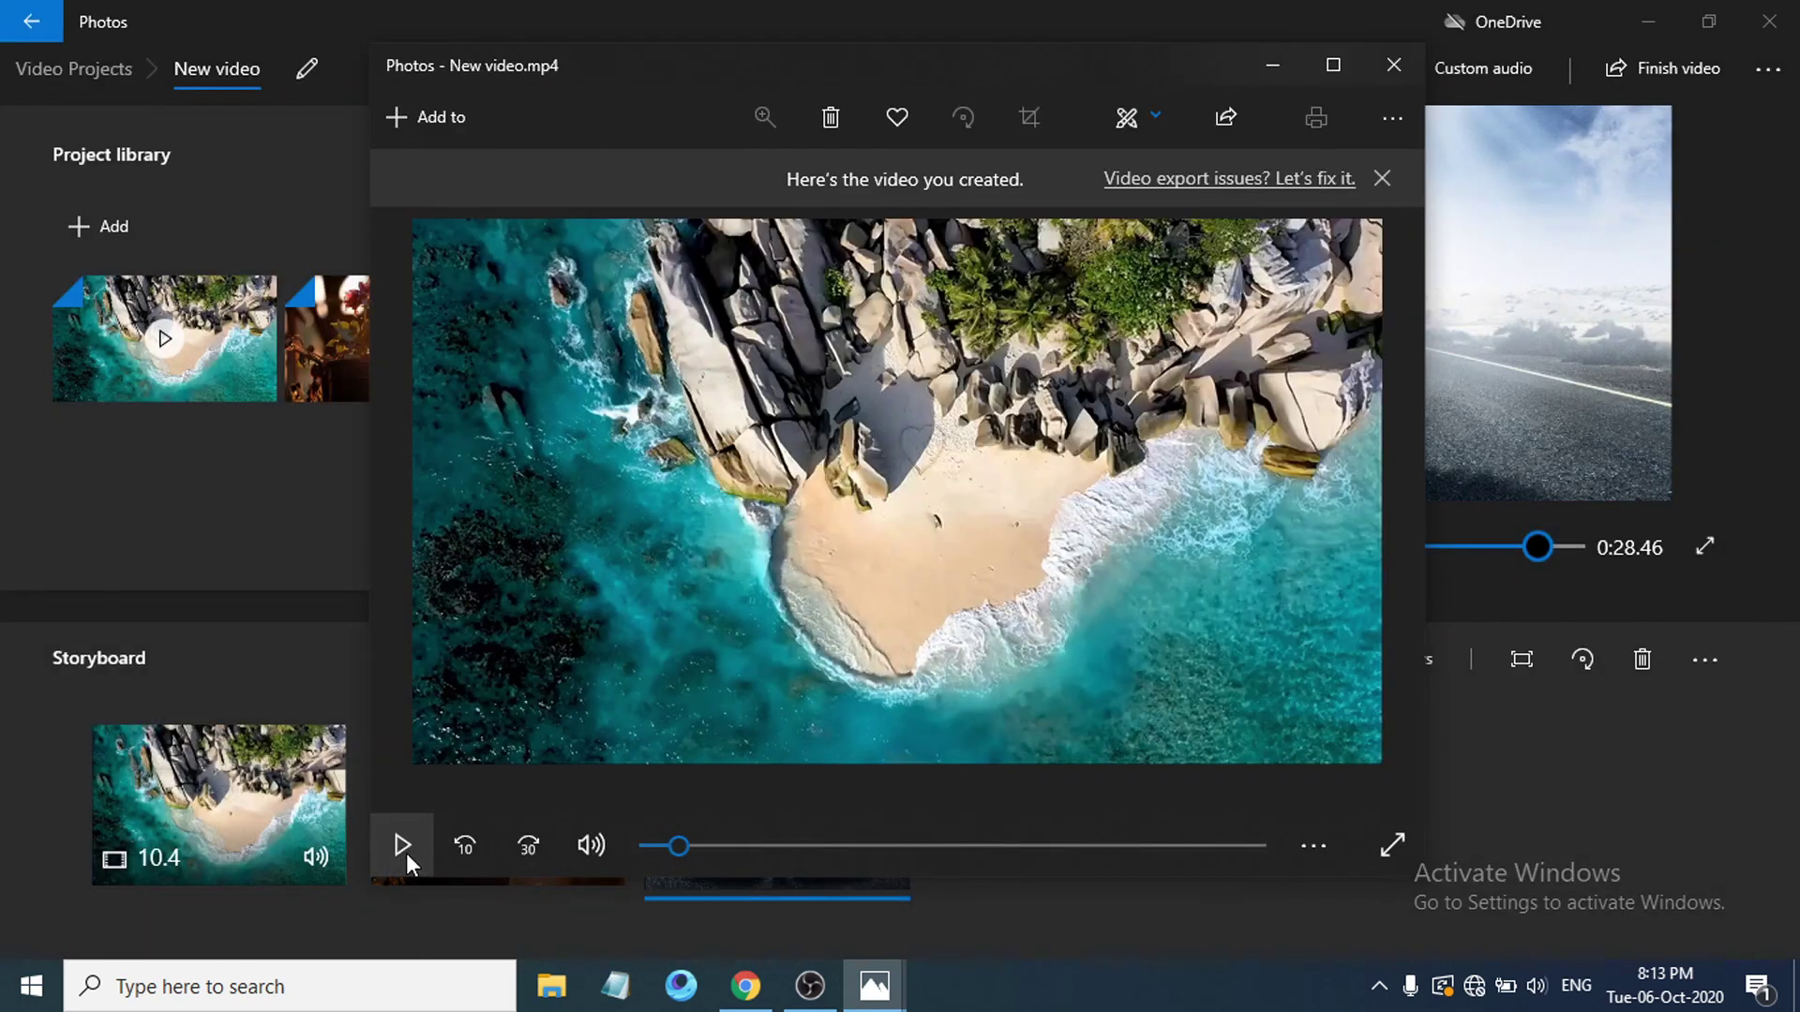
Play the exported video, skip ahead through the flower pot clip to check it, and close the player
{"action": "left_click", "coordinate": [406, 854]}
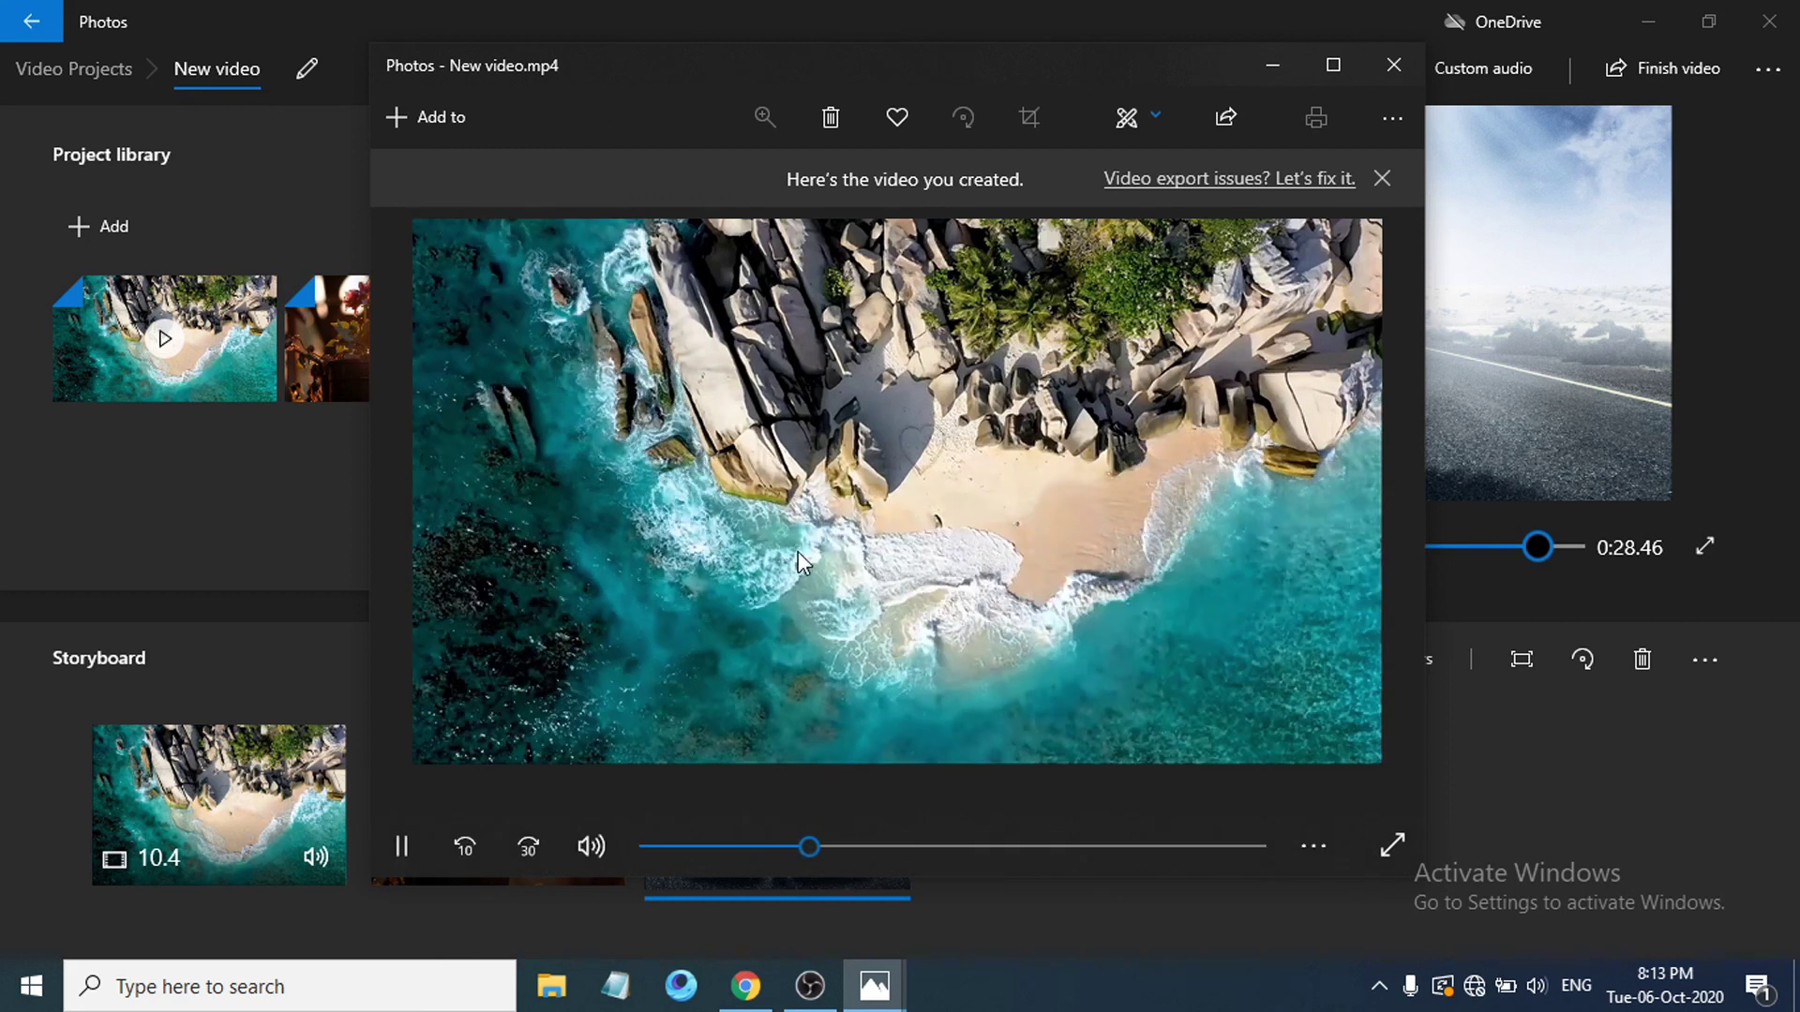
{"action": "left_click", "coordinate": [906, 846]}
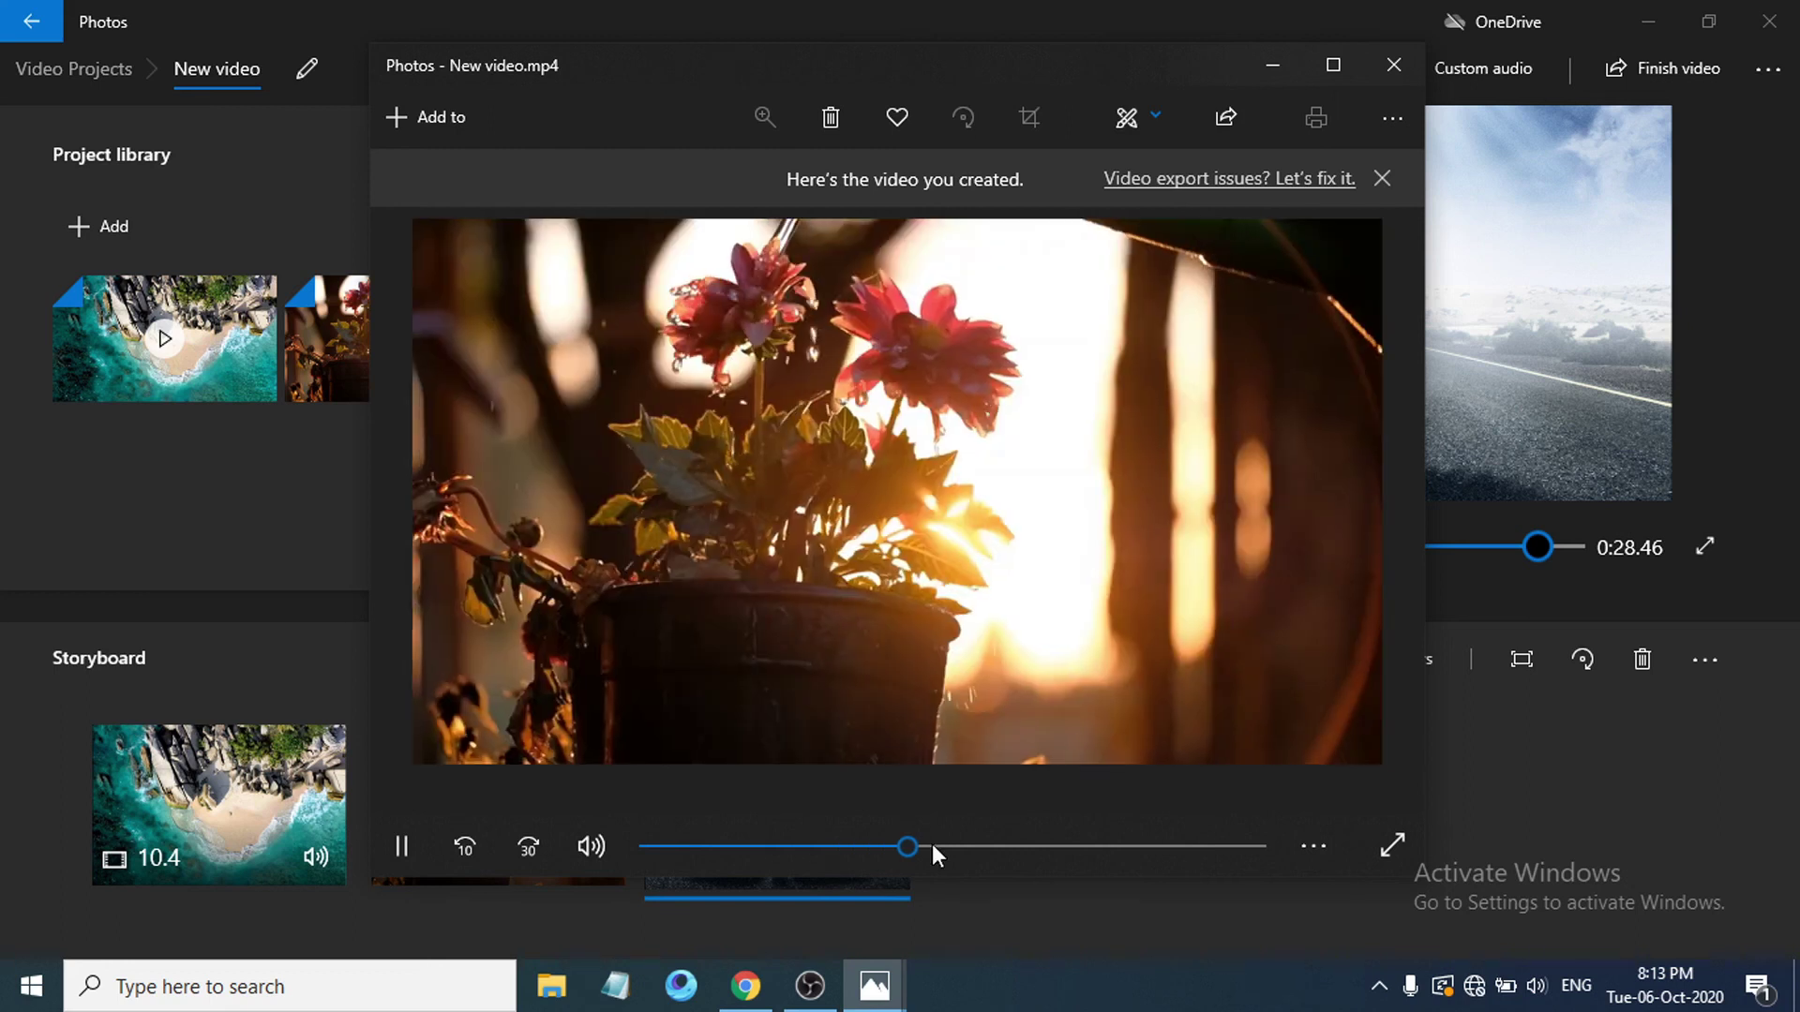
{"action": "left_click_drag", "start_coordinate": [943, 843], "coordinate": [1000, 843]}
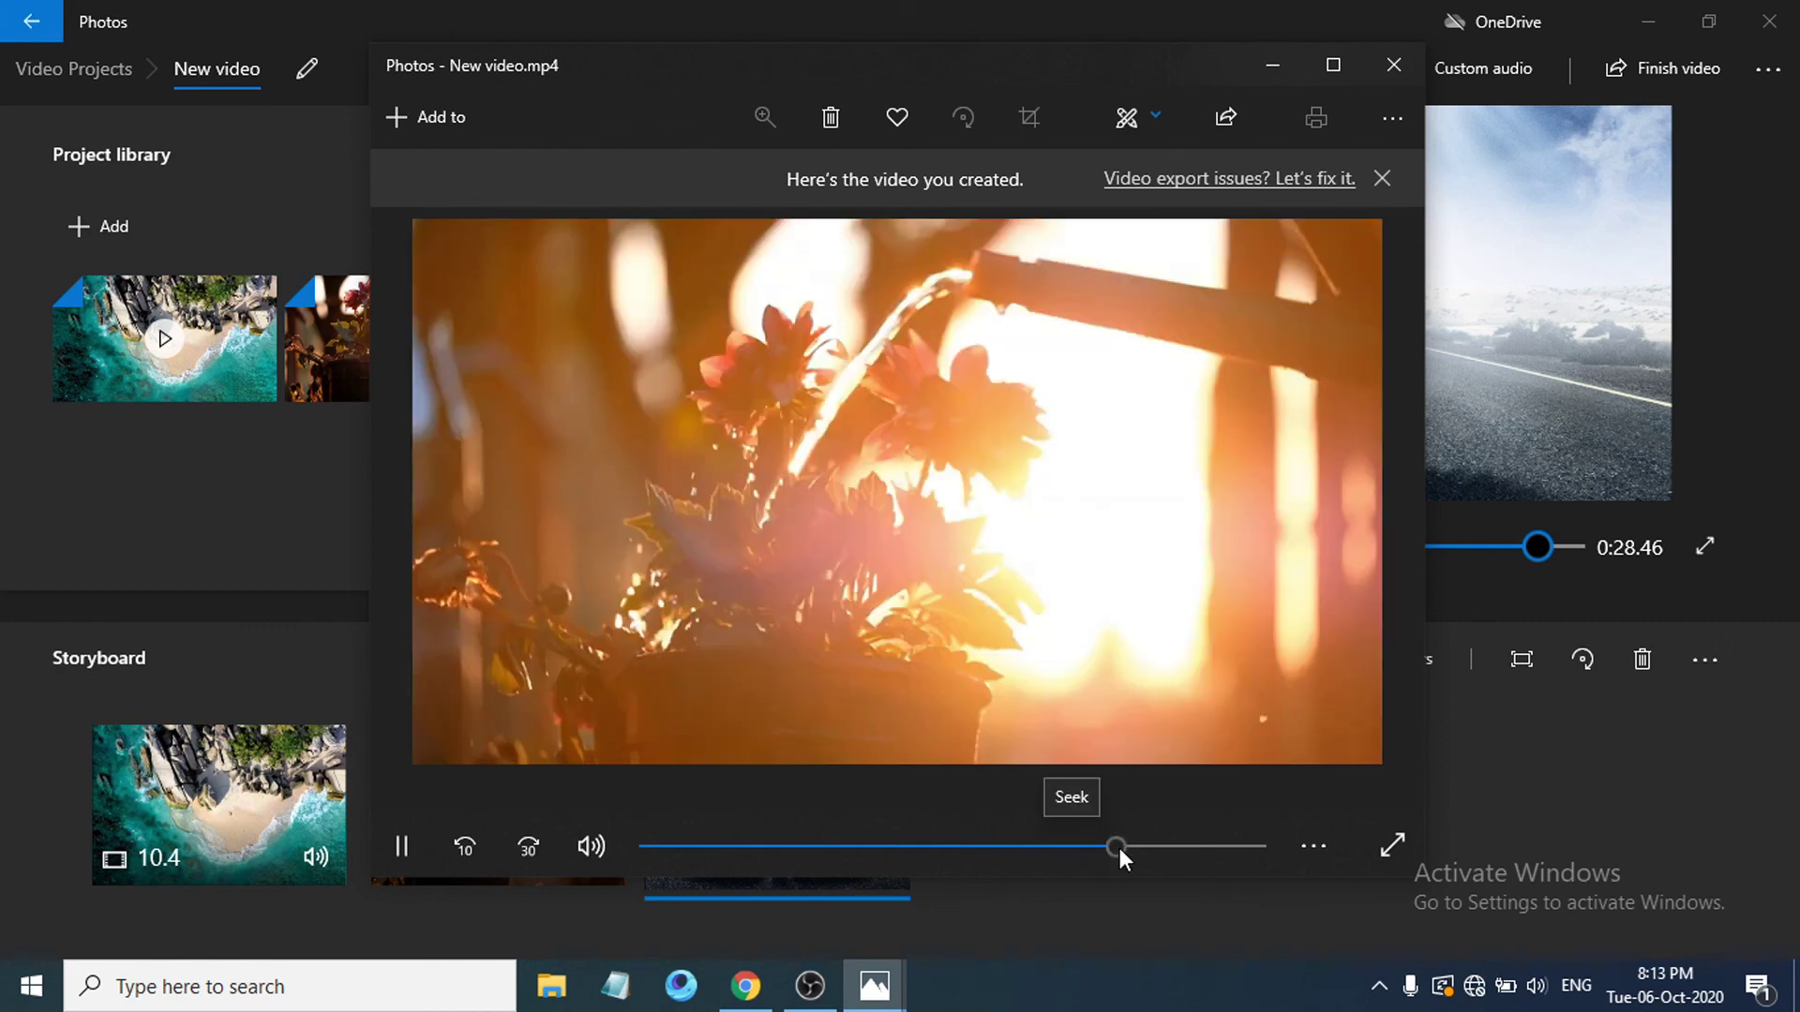
{"action": "left_click_drag", "start_coordinate": [1101, 840], "coordinate": [1178, 848]}
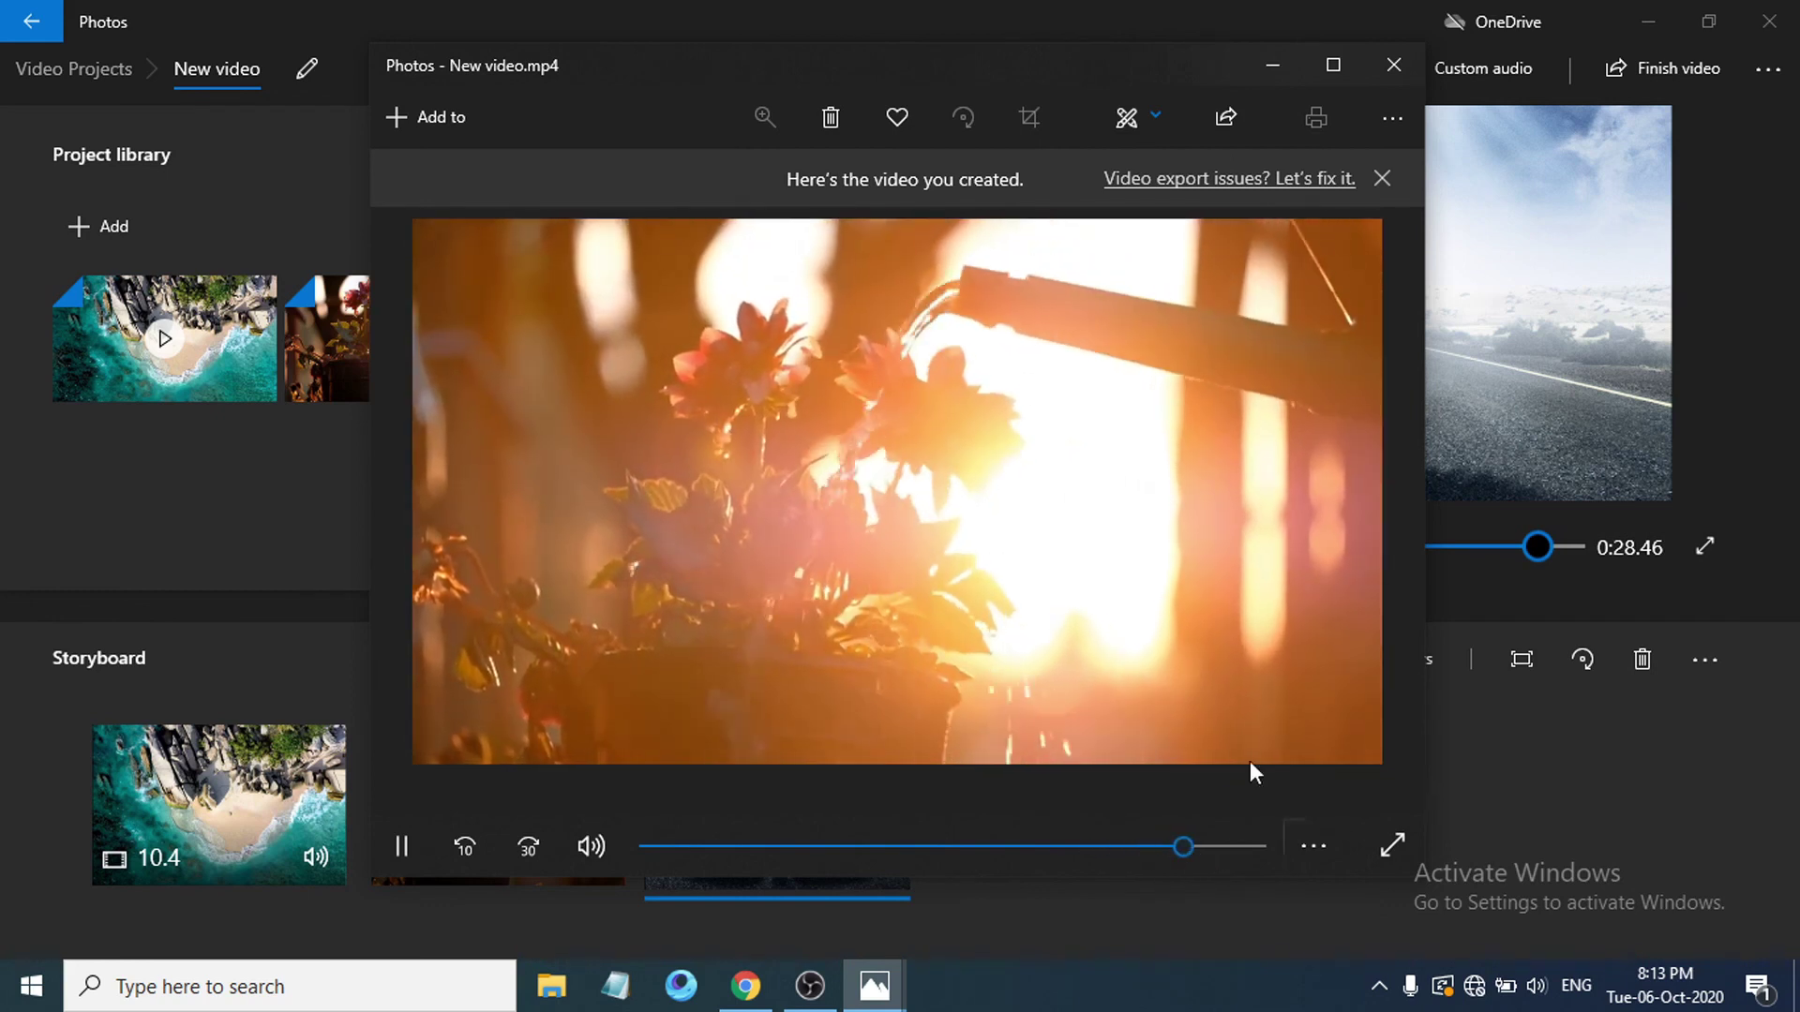
{"action": "left_click", "coordinate": [1393, 65]}
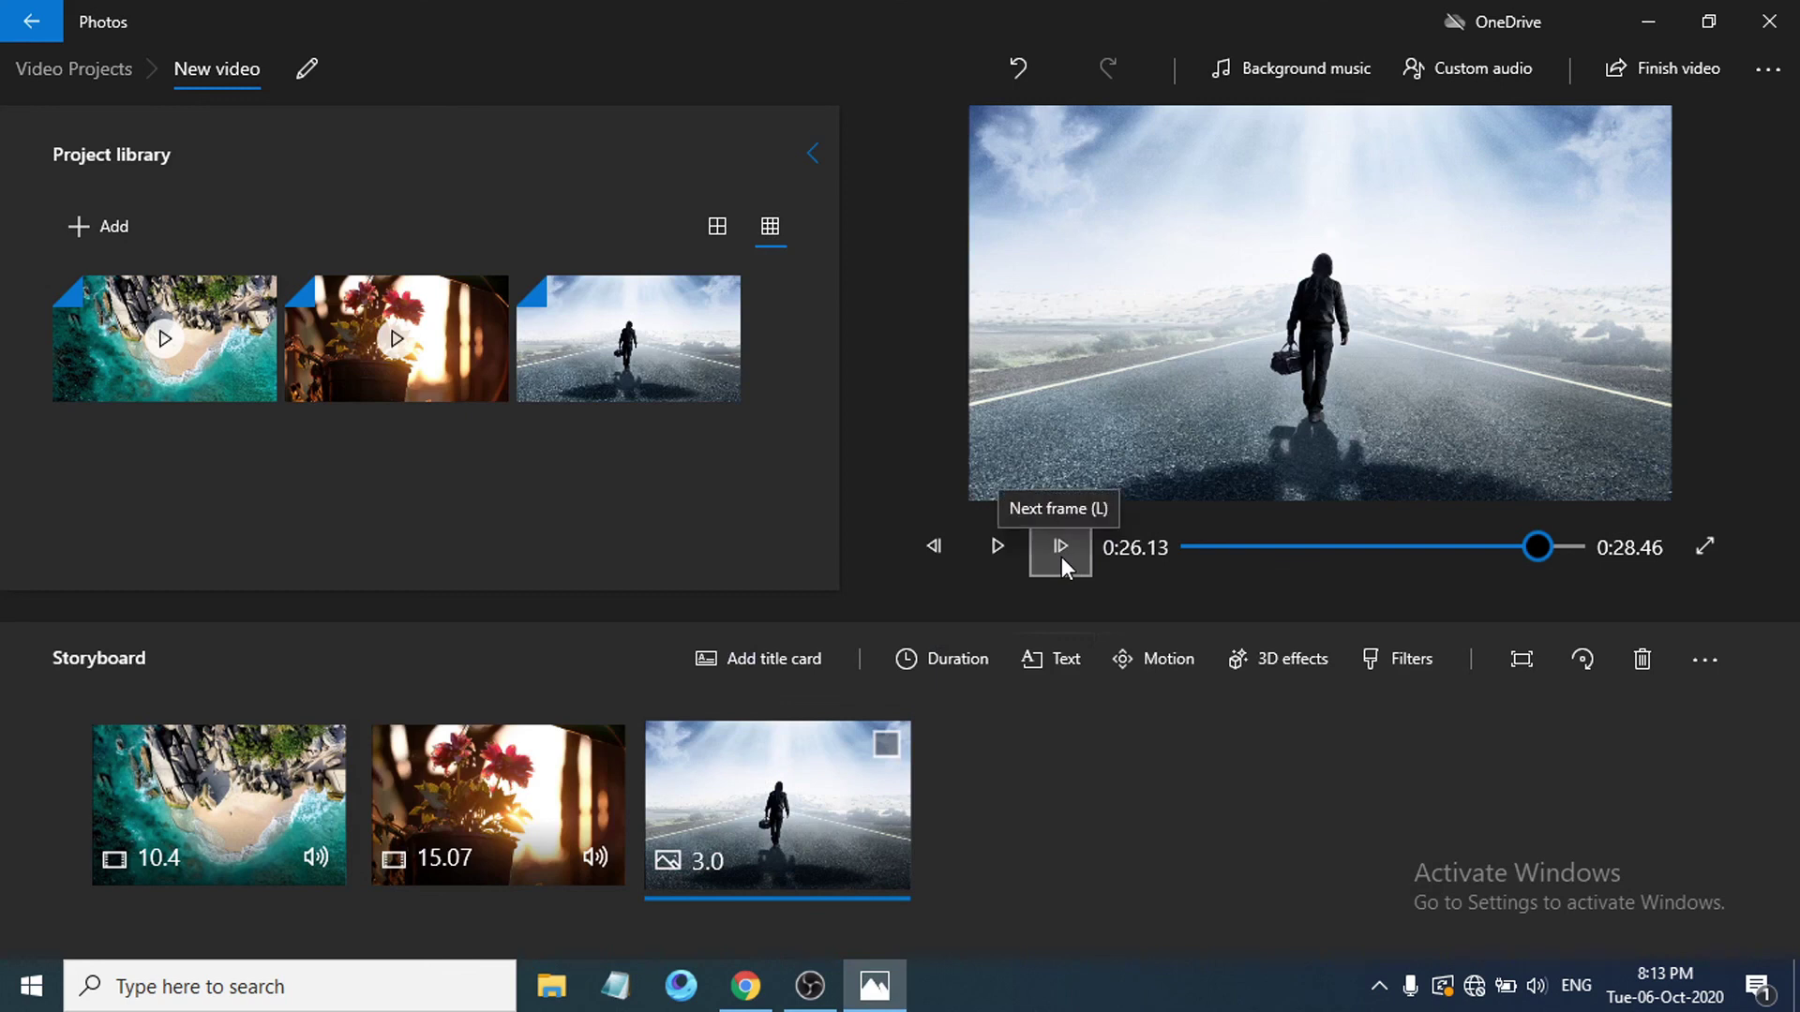
{"action": "left_click", "coordinate": [1062, 556]}
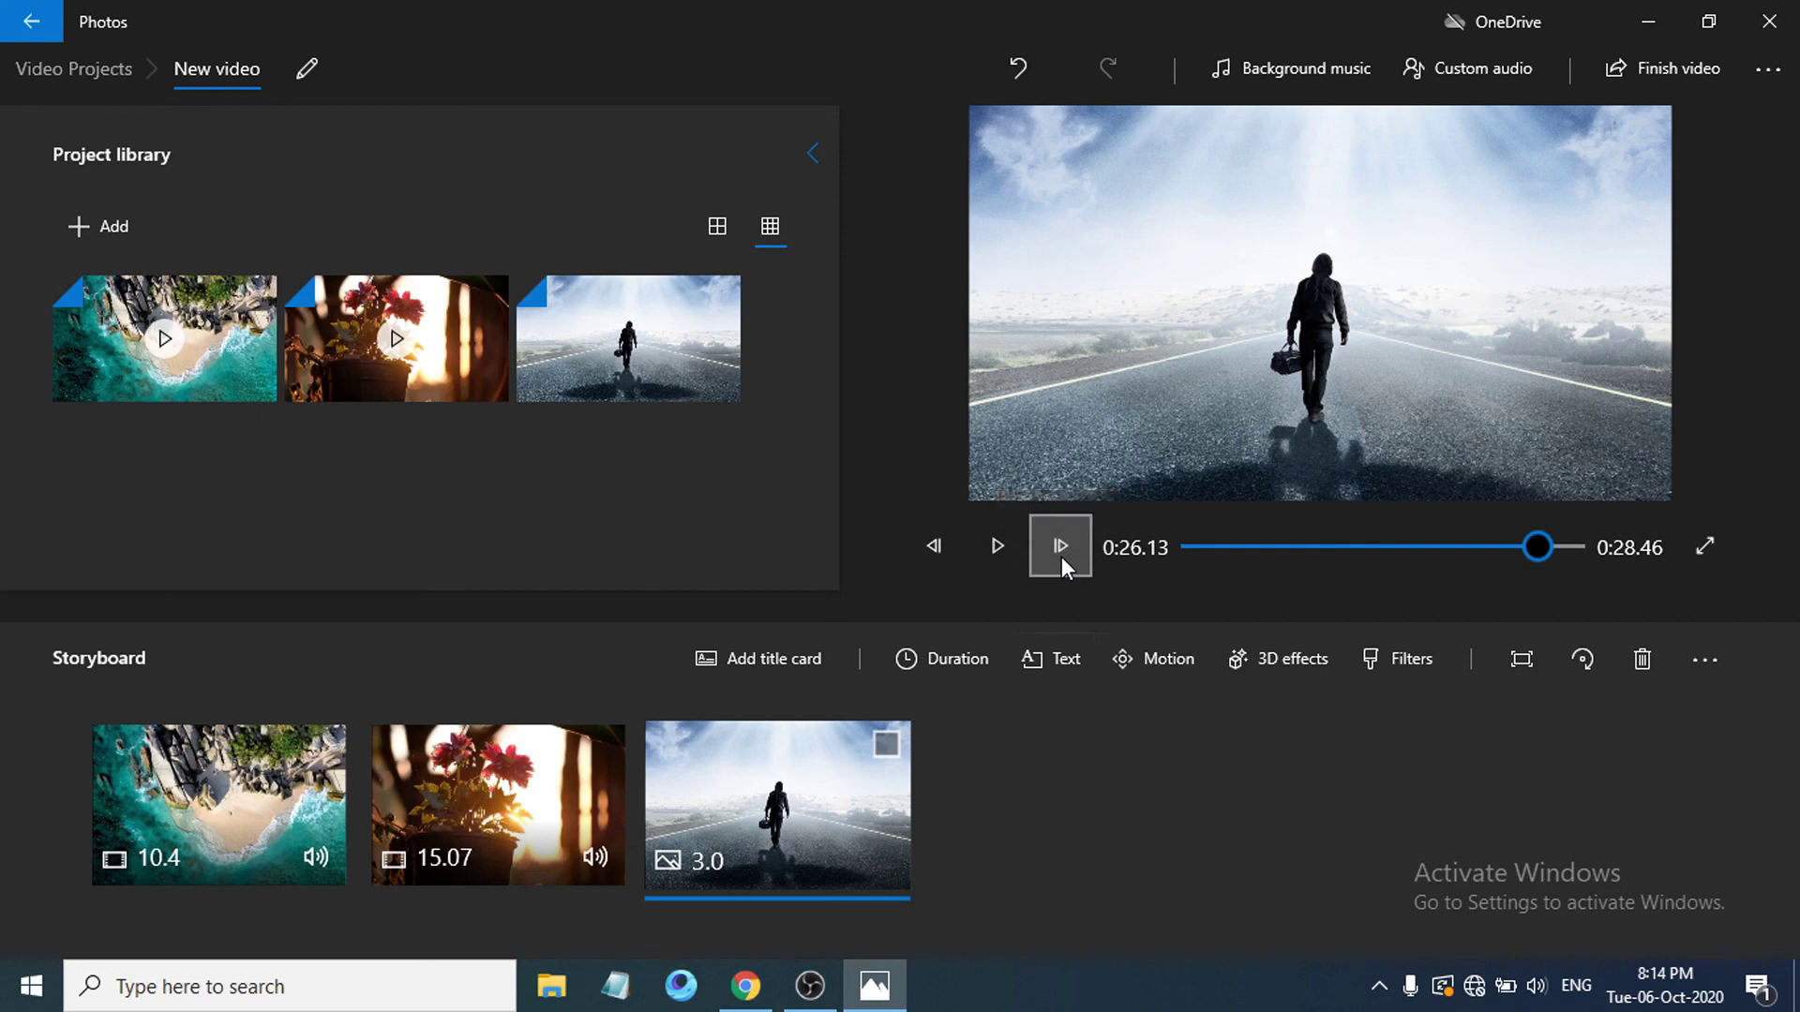
{"action": "left_click", "coordinate": [257, 992]}
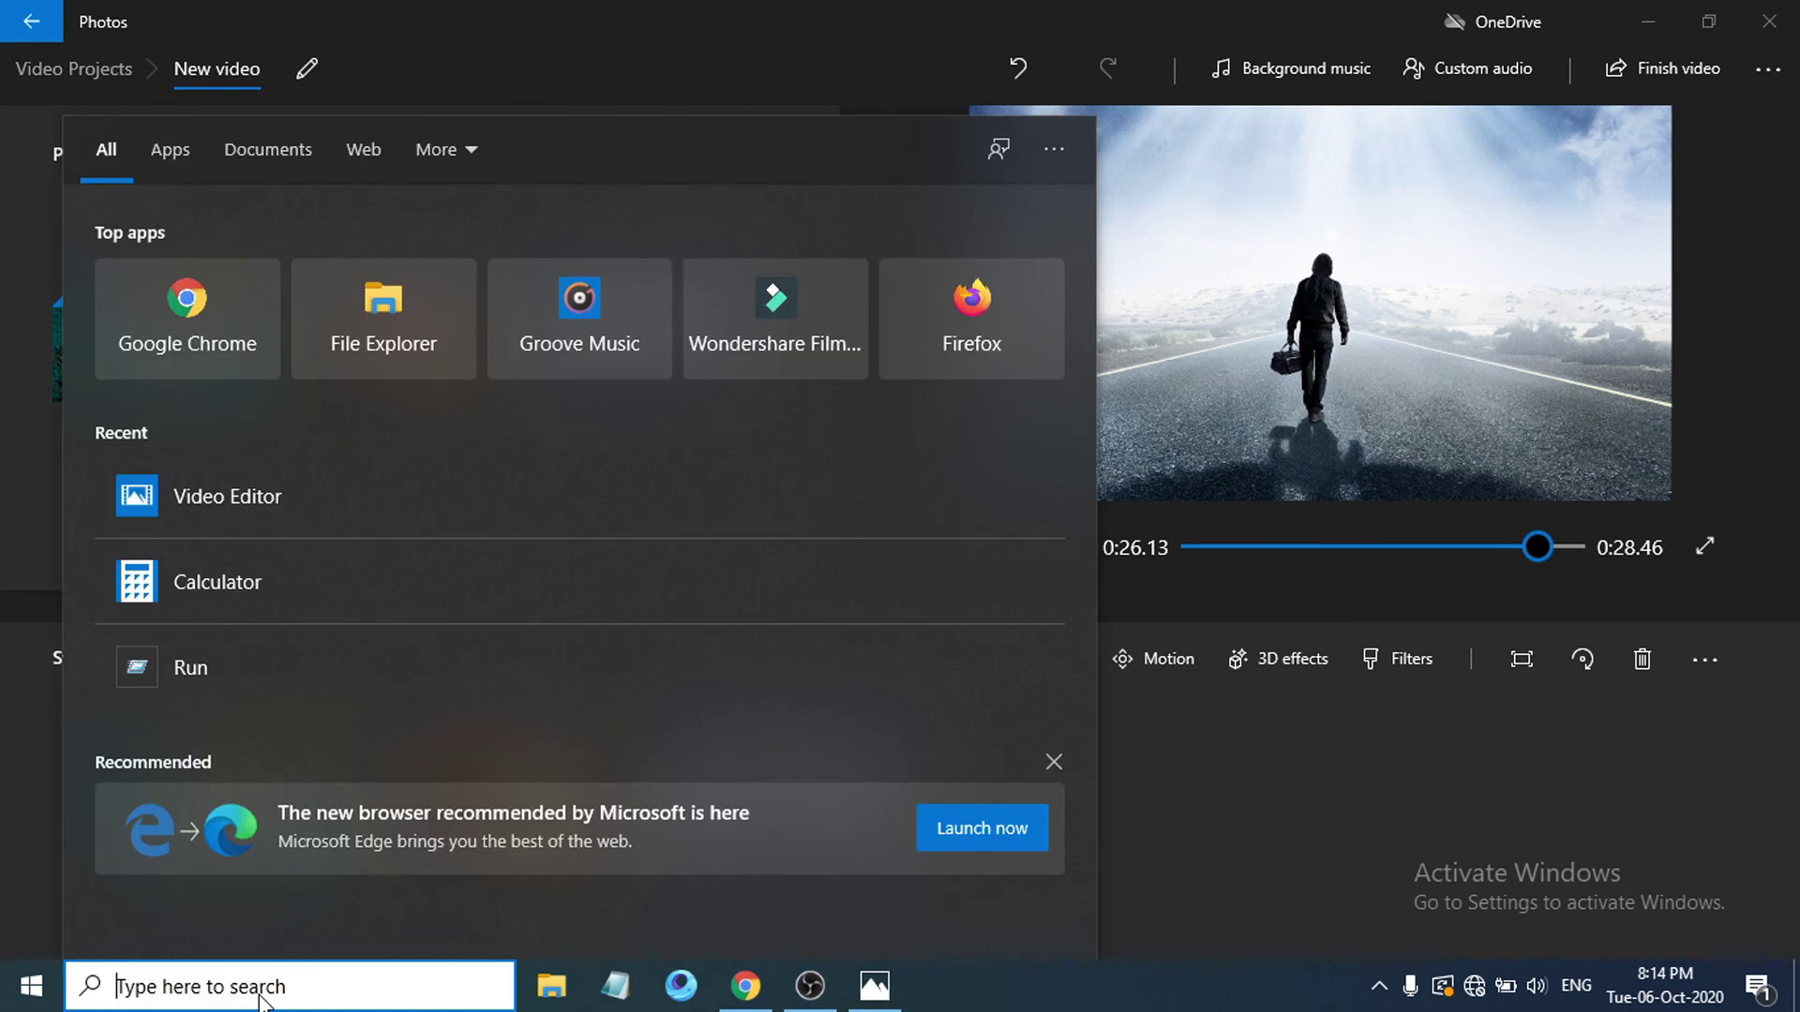
{"action": "left_click", "coordinate": [1260, 815]}
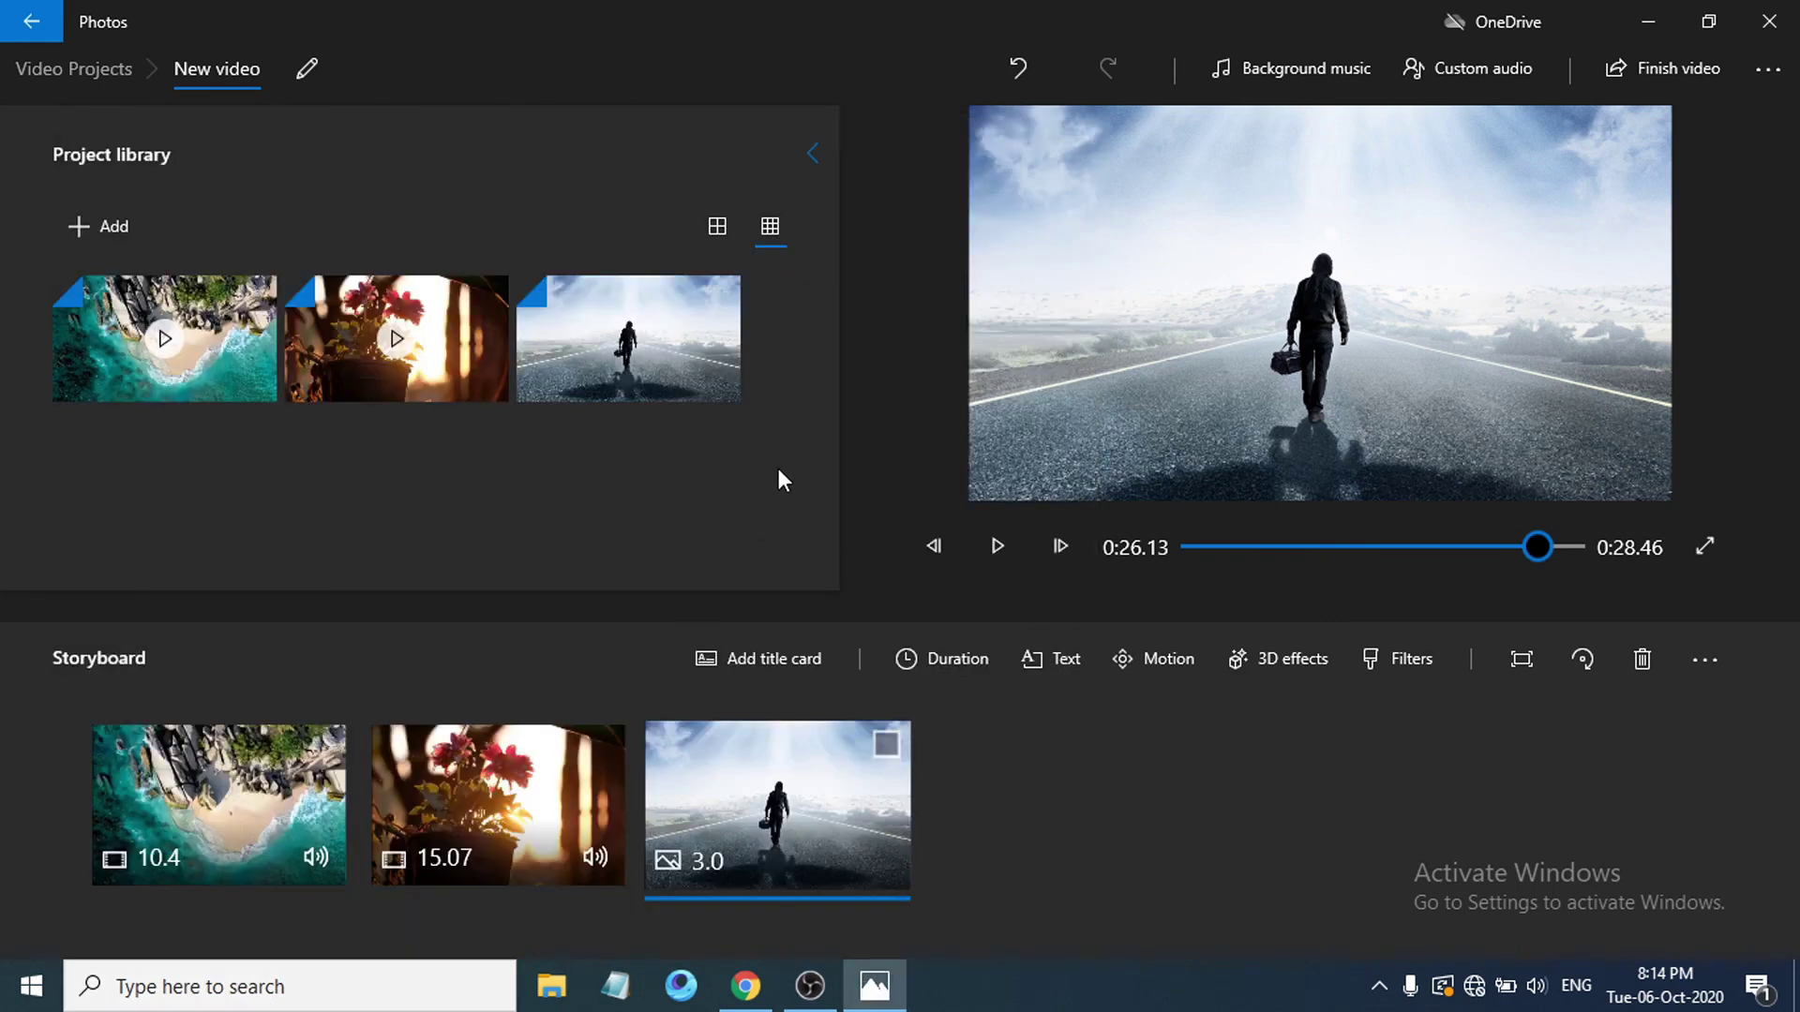